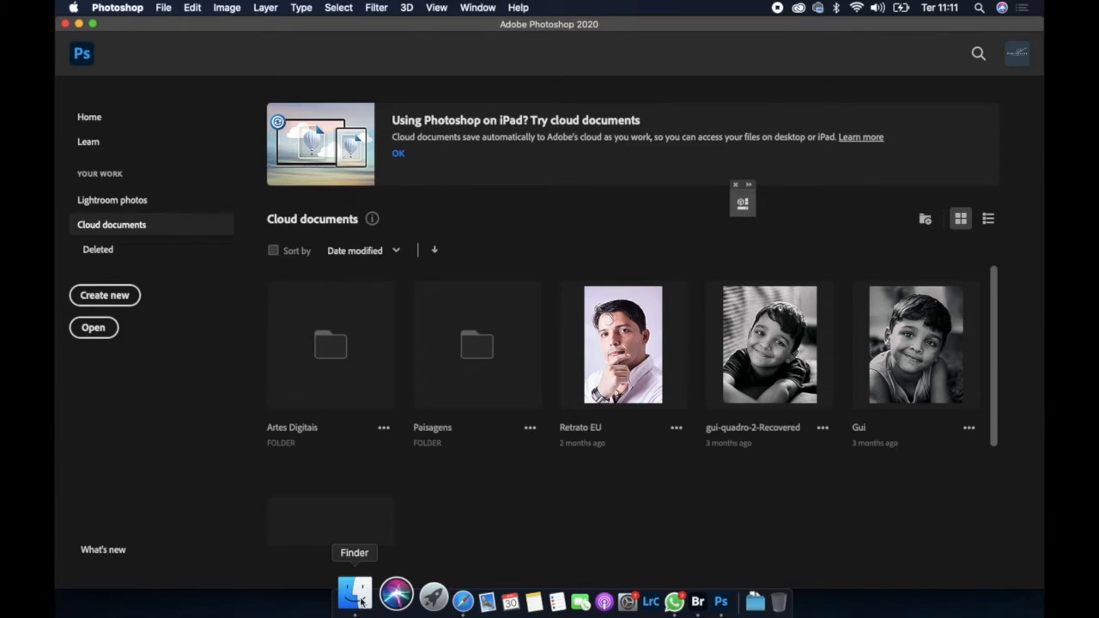
Review the lighthouse and desert photos, the room mockups and the seamless wood pattern in the Tutorial folder in Finder
left_click(361, 602)
left_click_drag(626, 139, 424, 72)
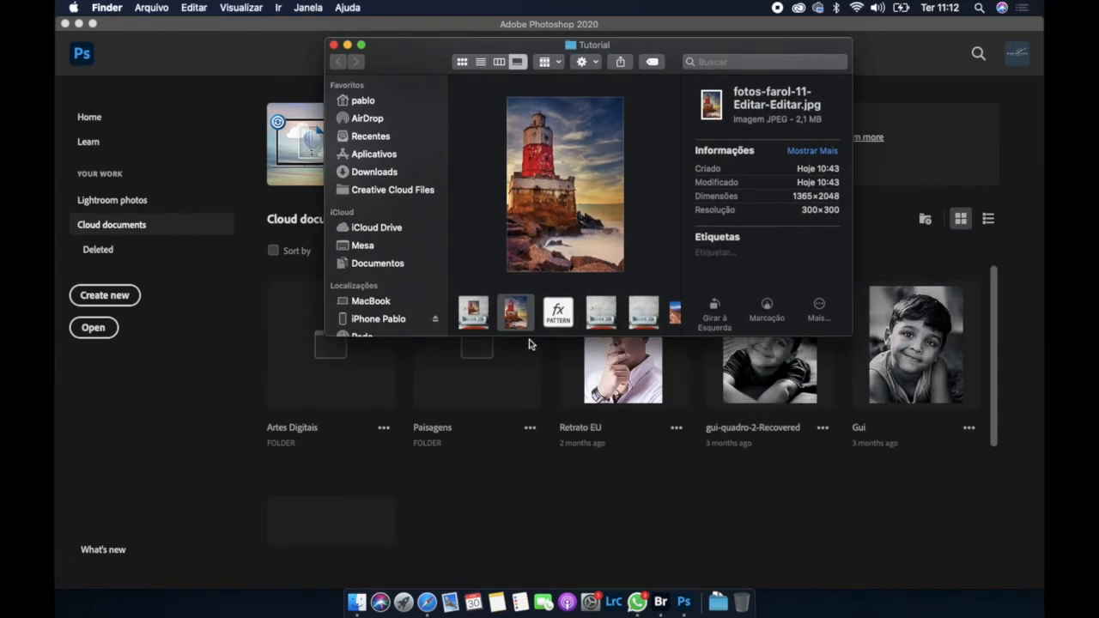
left_click_drag(530, 337, 511, 470)
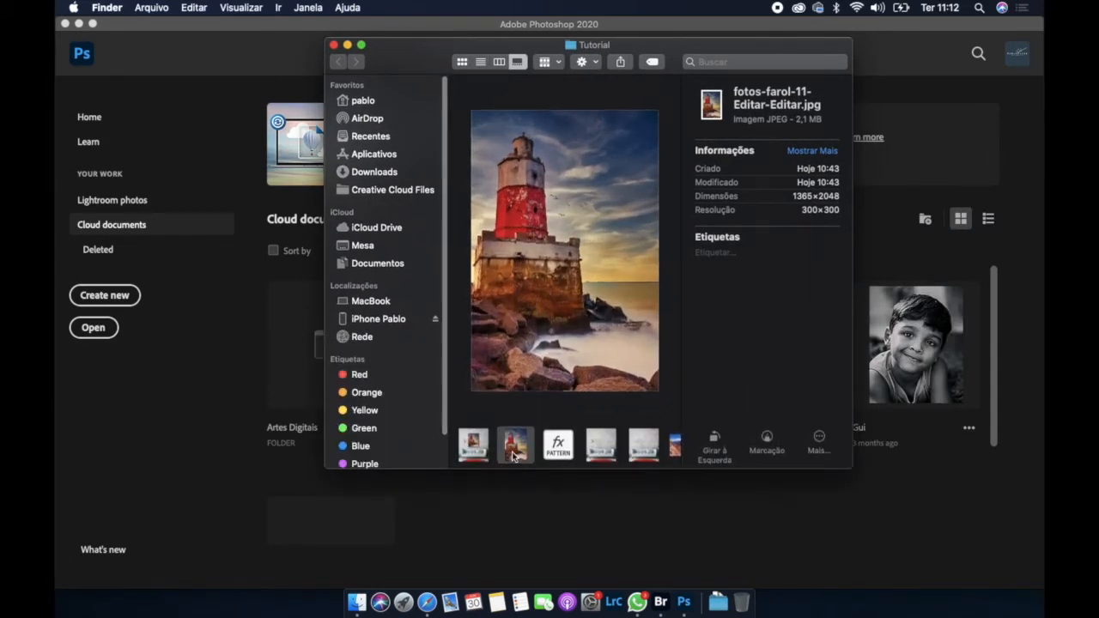
scroll(513, 456, "right", 2)
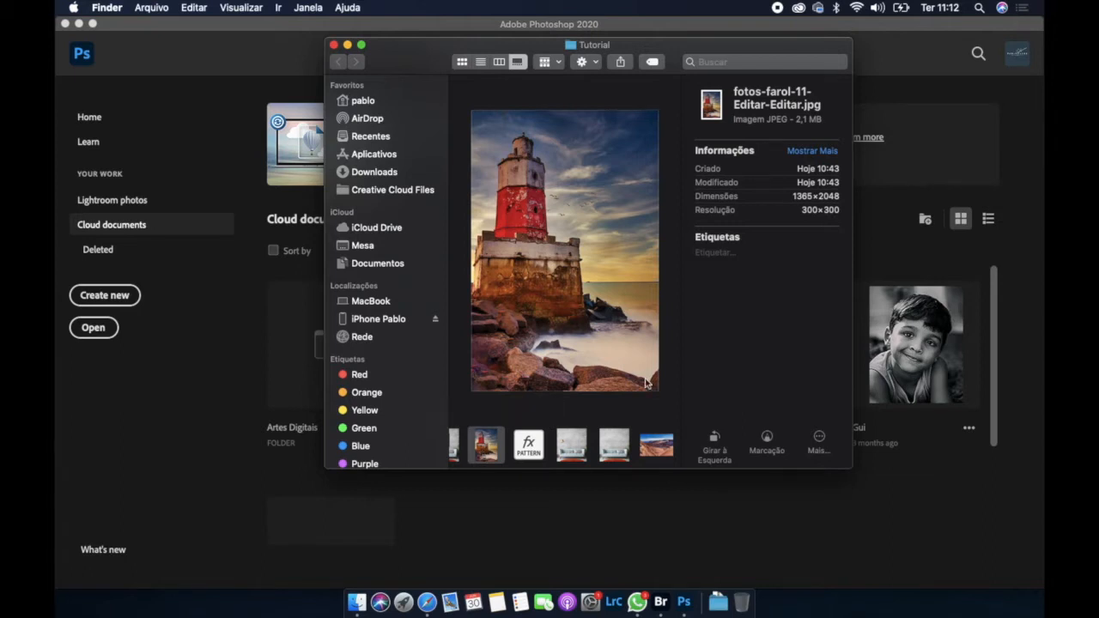
left_click(660, 442)
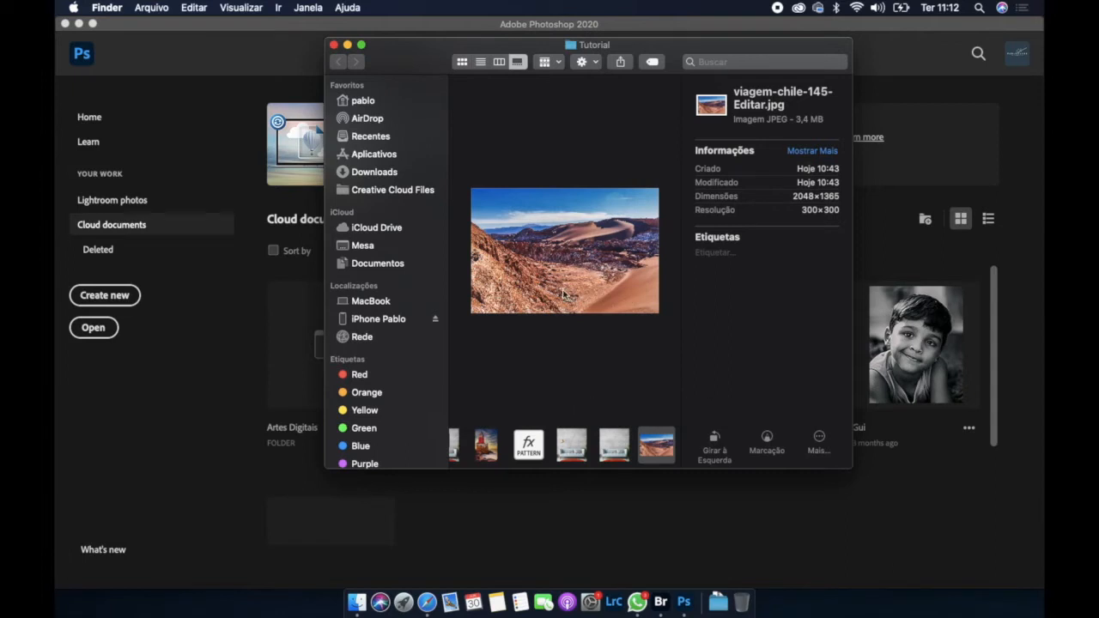
scroll(597, 353, "left", 1)
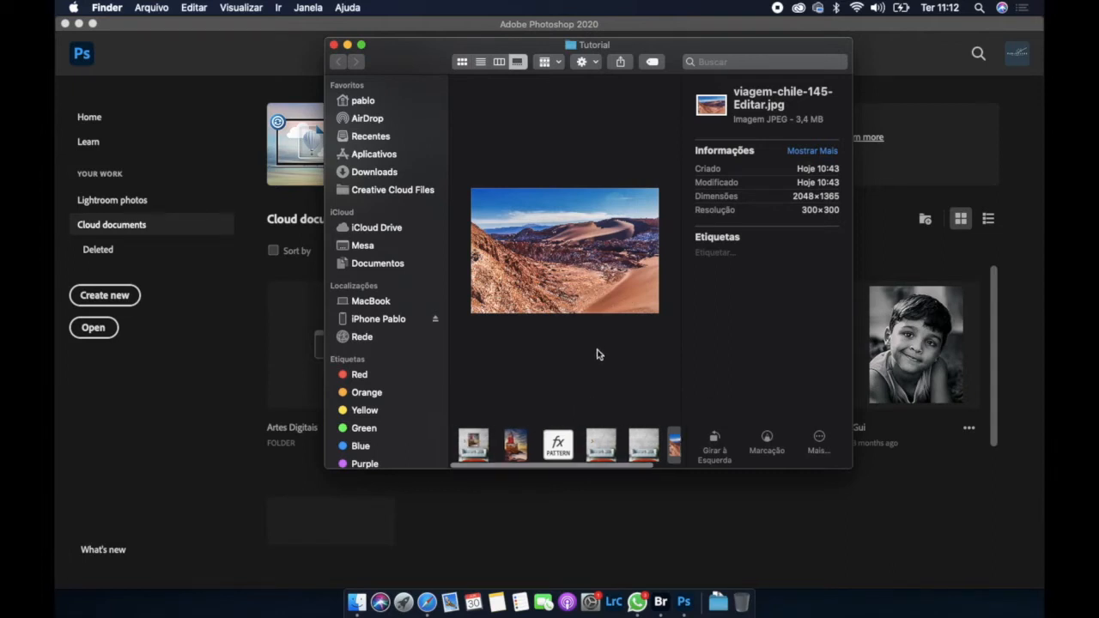
left_click(600, 442)
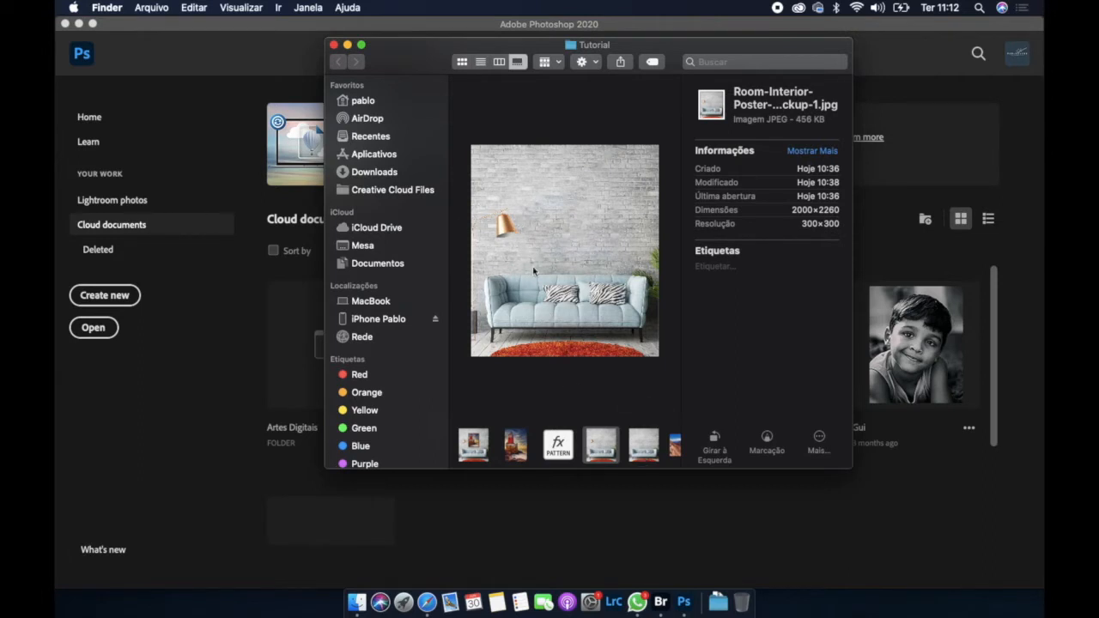
left_click(644, 460)
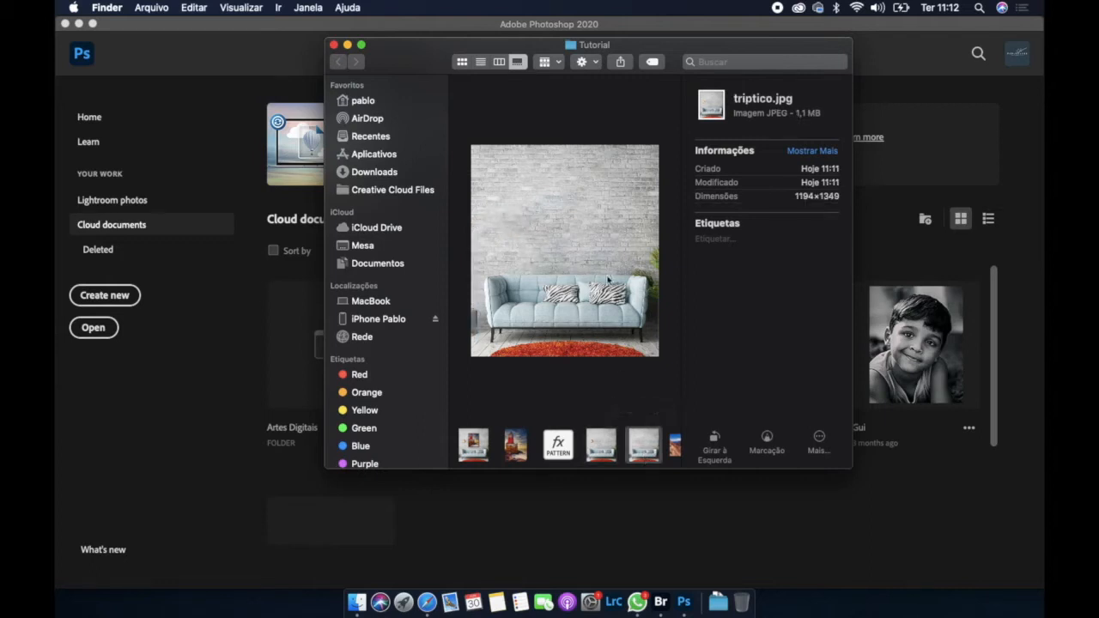
left_click(558, 444)
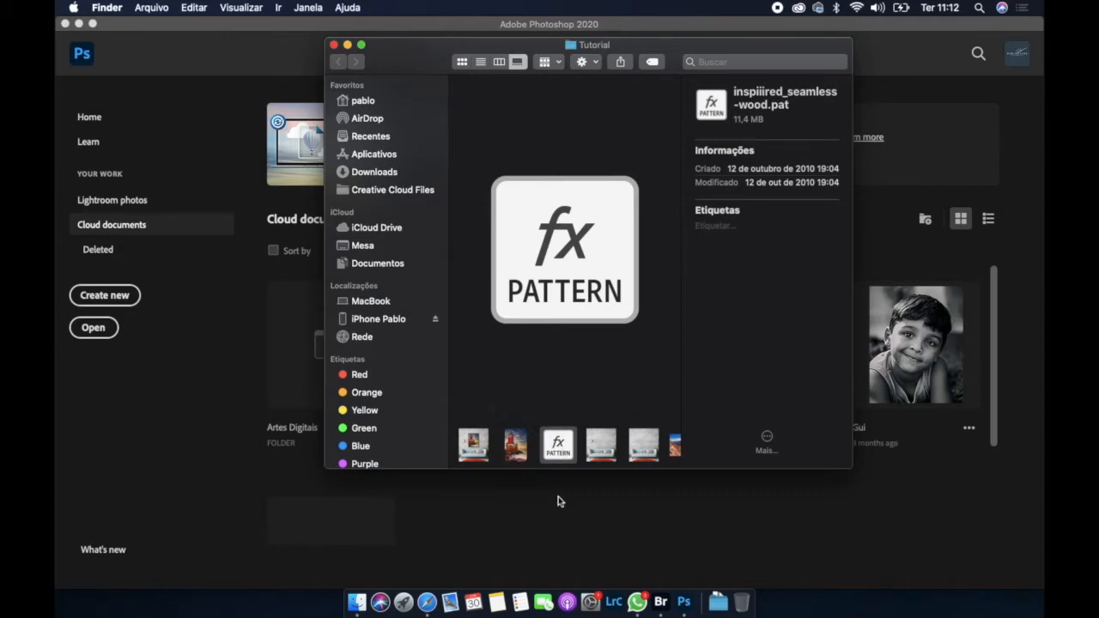
scroll(549, 443, "right", 2)
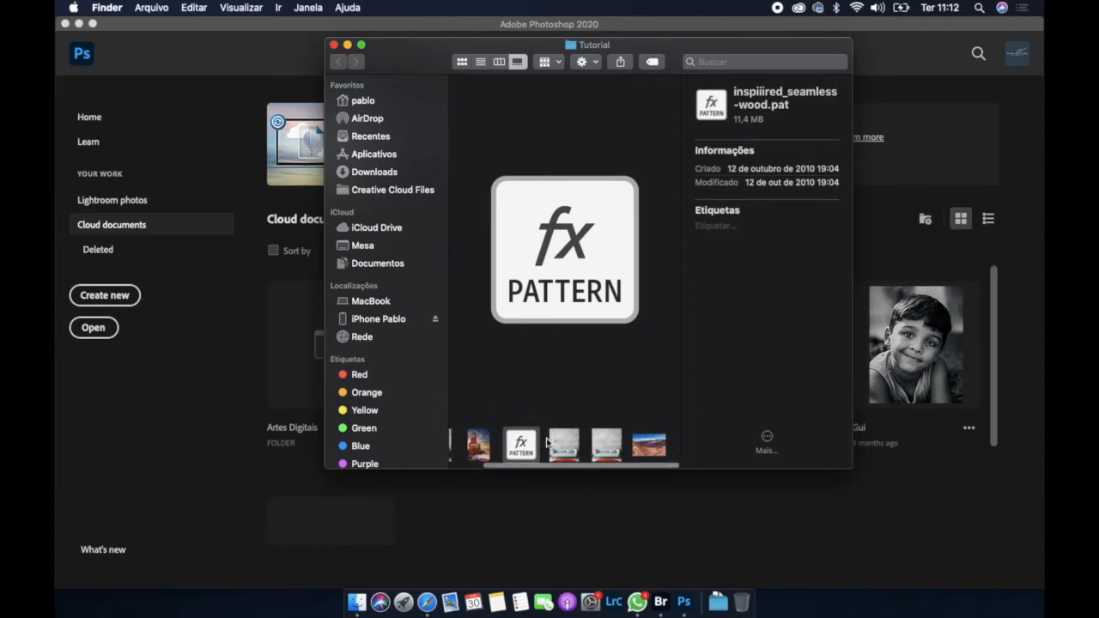
scroll(547, 443, "left", 2)
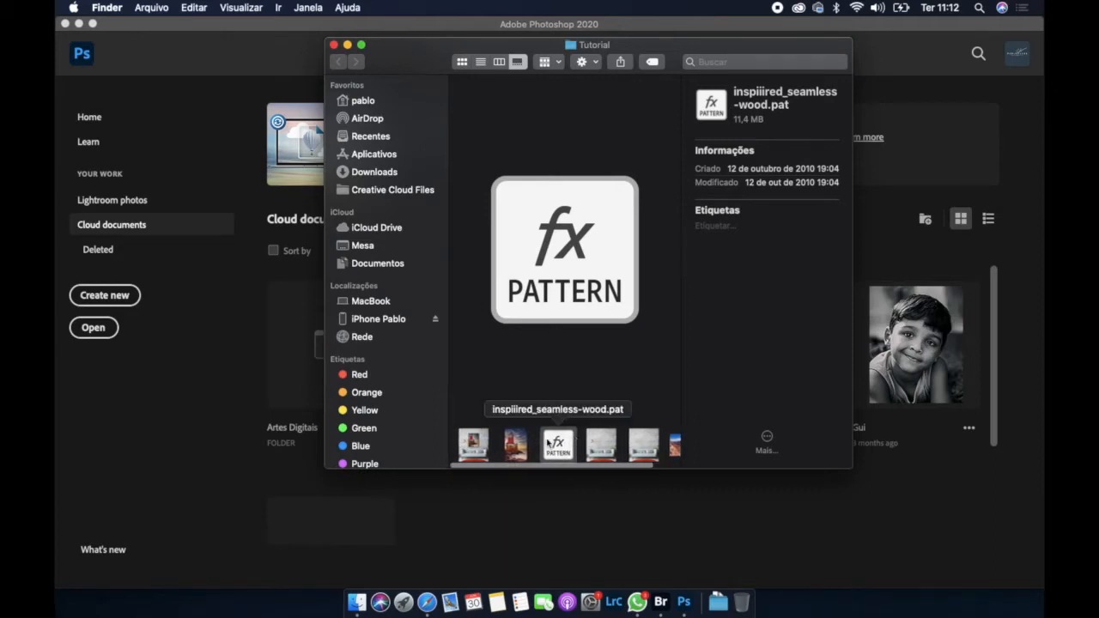
Open Room-Interior-Poster-Mockup-1.jpg from the Tutorial folder in Photoshop
left_click(607, 448)
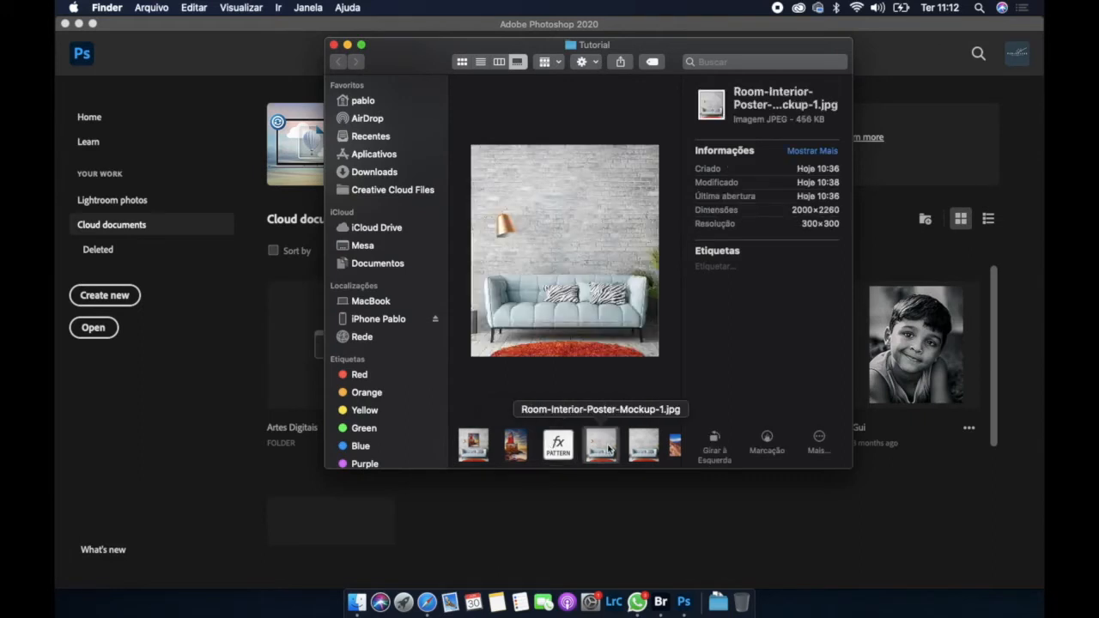
right_click(609, 448)
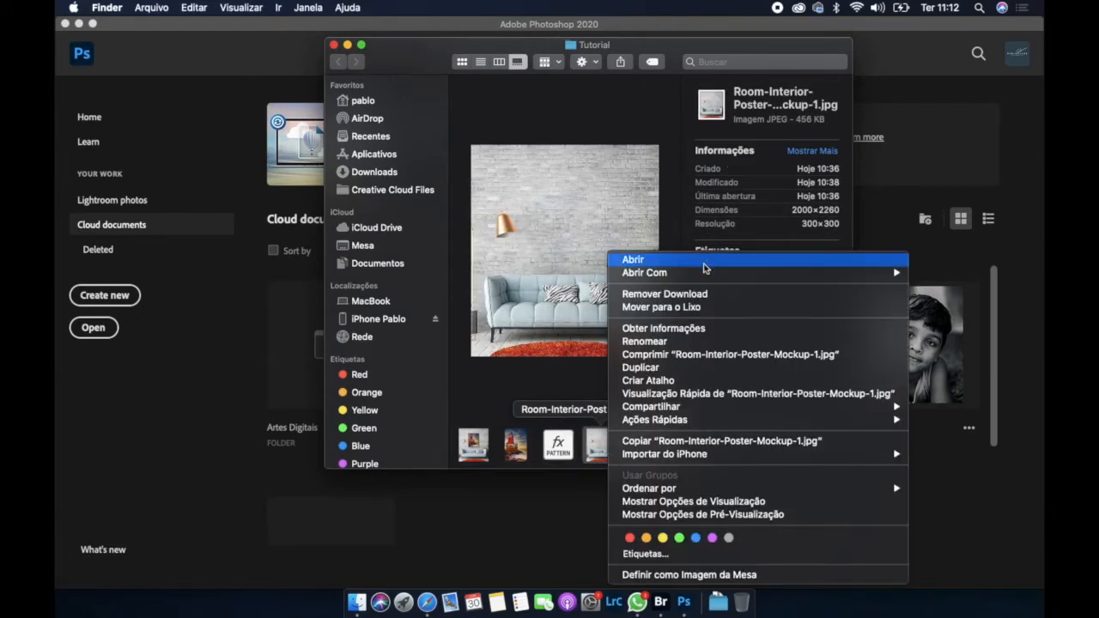
mouse_move(699, 272)
left_click(552, 296)
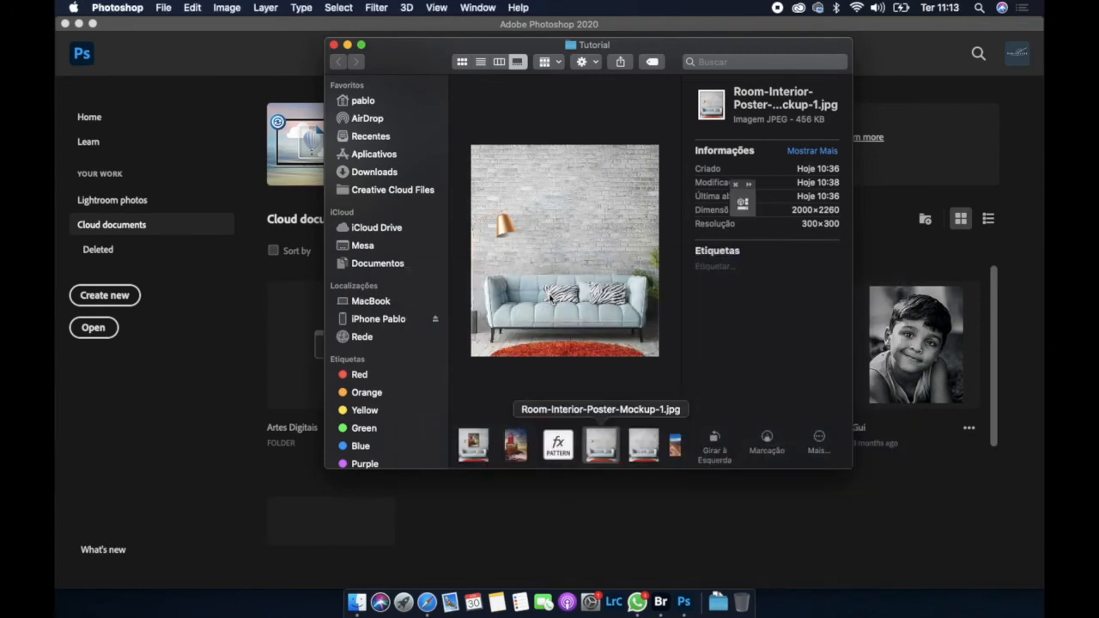
left_click(667, 390)
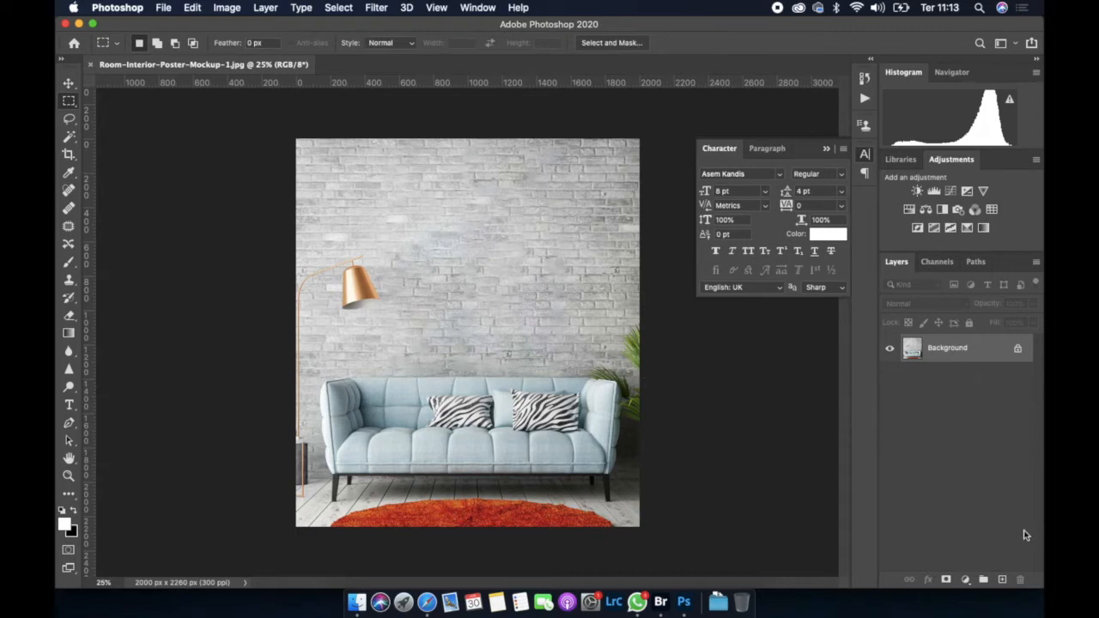
Add a new layer, select a portrait rectangle about 750 by 1050 px on the wall above the sofa, and swap the foreground and background colours
left_click(1002, 581)
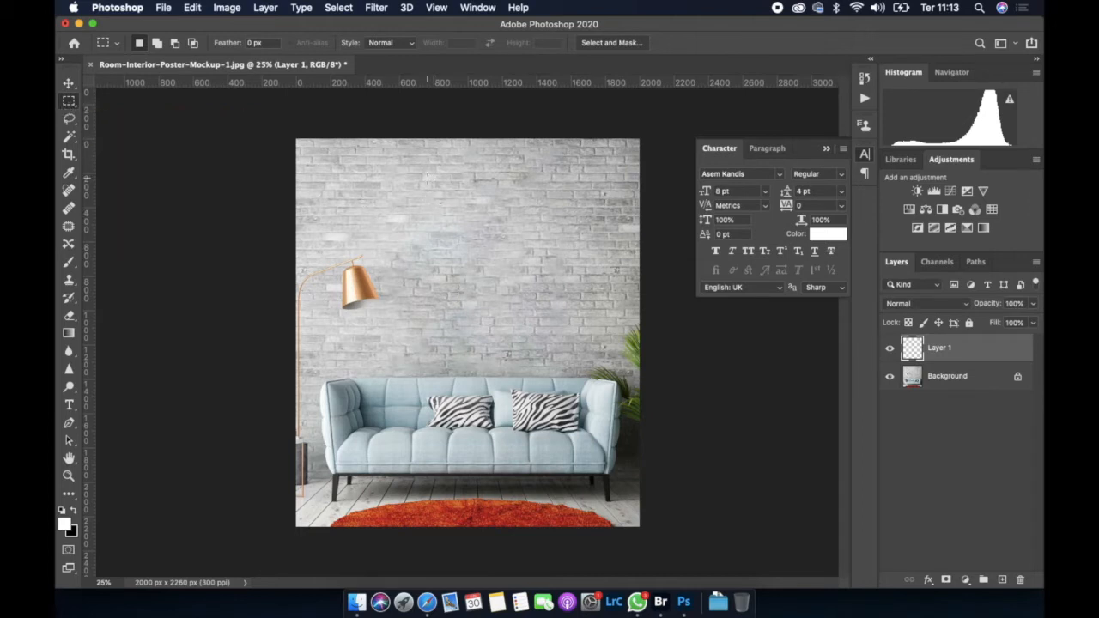
left_click_drag(423, 178, 554, 359)
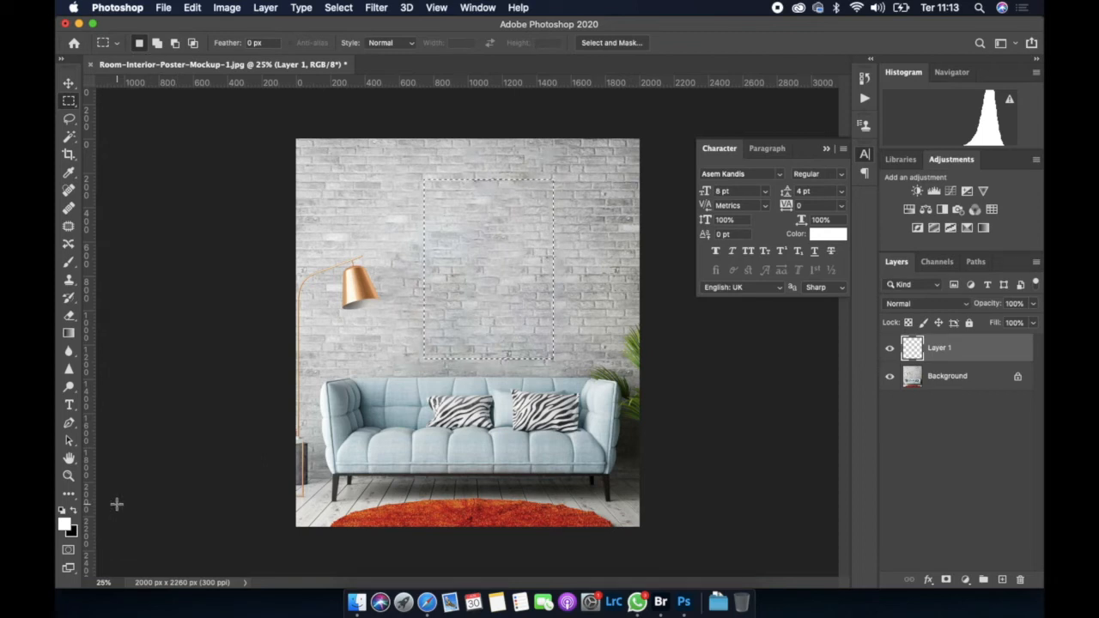
key("x")
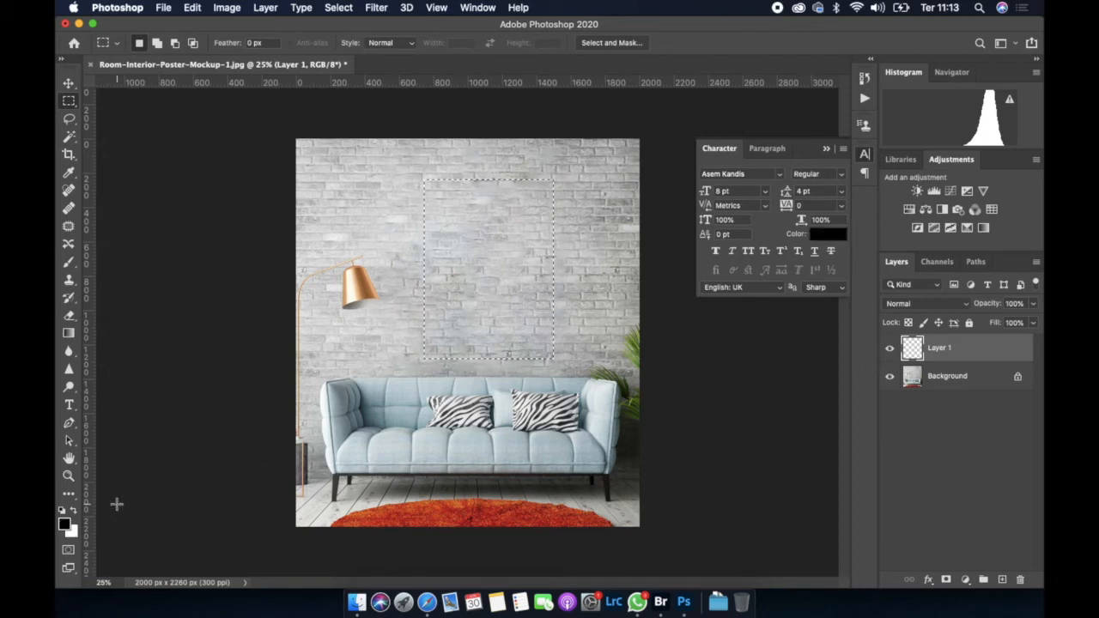
Try a purple foreground colour and reset the colours to the default black and white
left_click(65, 525)
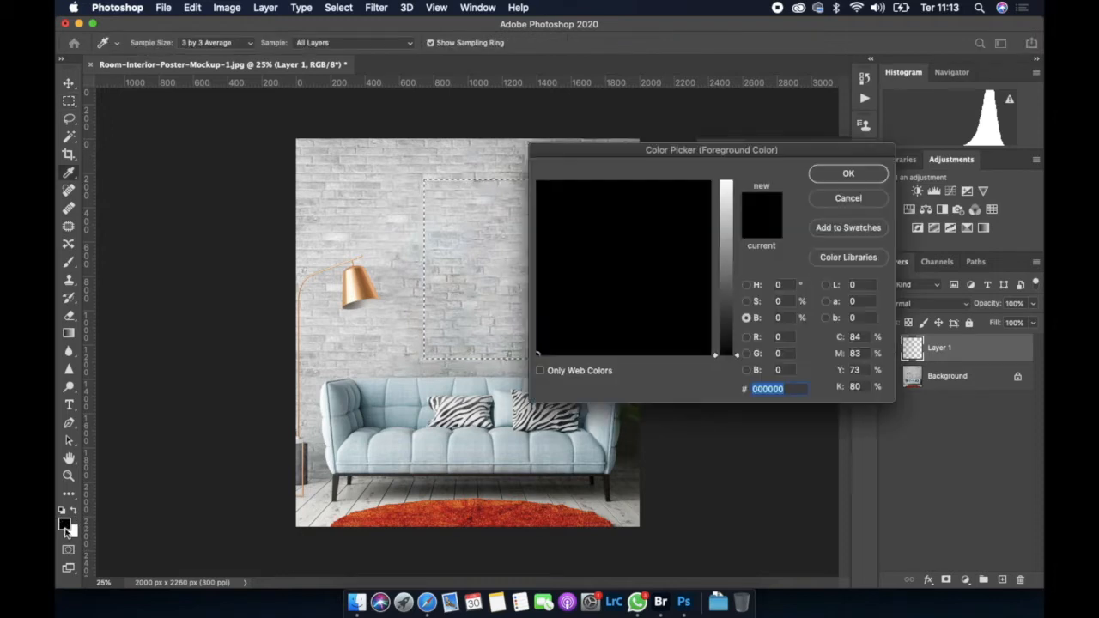
left_click(714, 227)
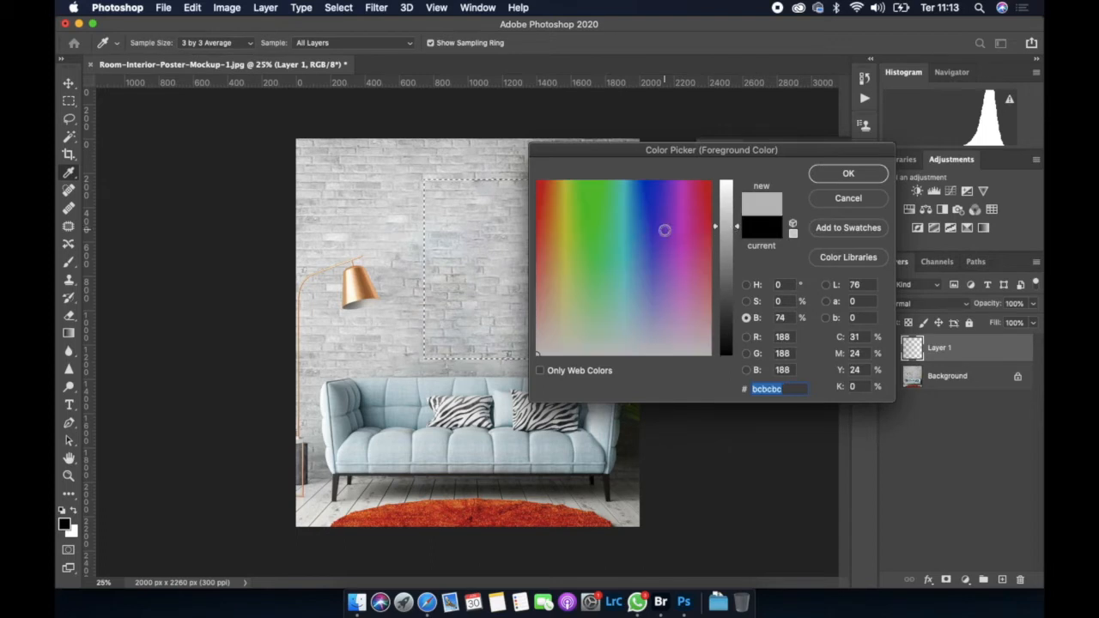
left_click(664, 230)
left_click(872, 177)
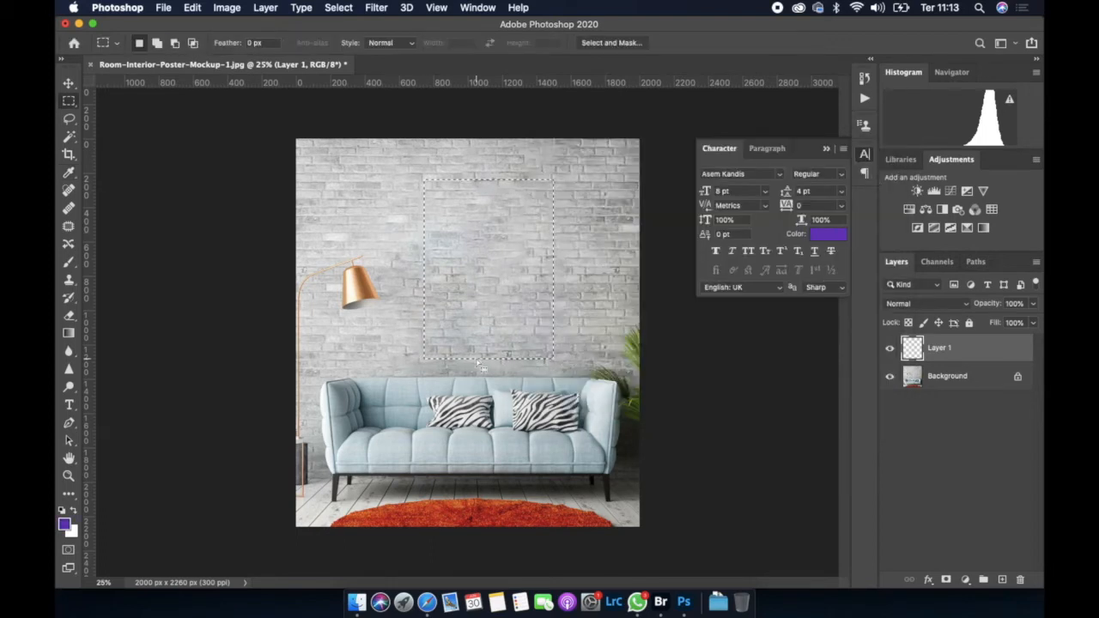
key("d")
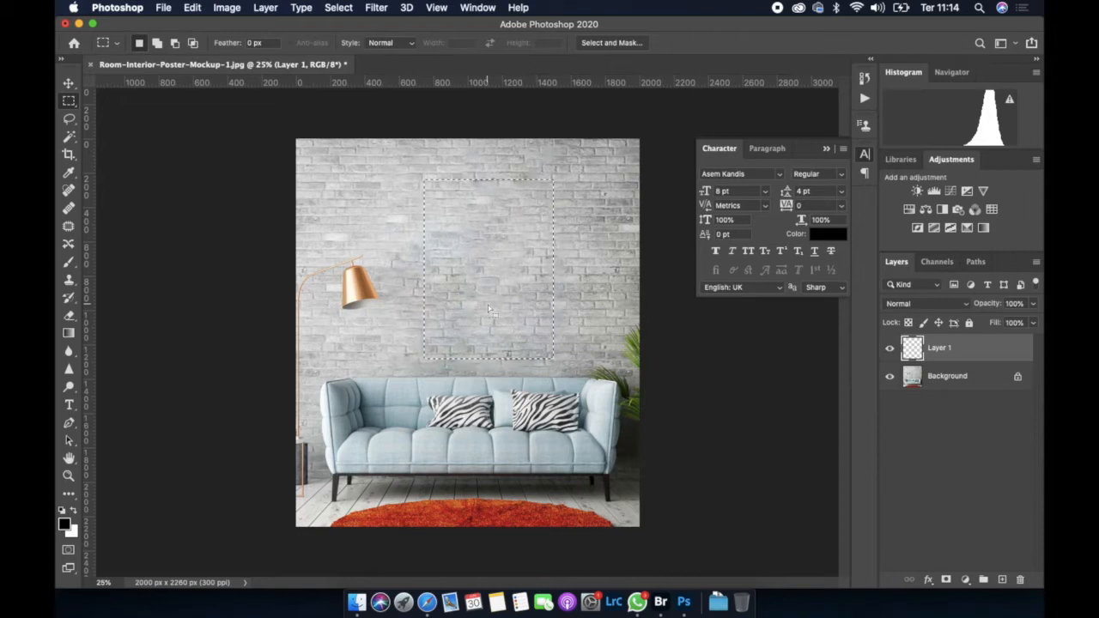
Fill the rectangular selection on the new layer with the white background colour
left_click(193, 8)
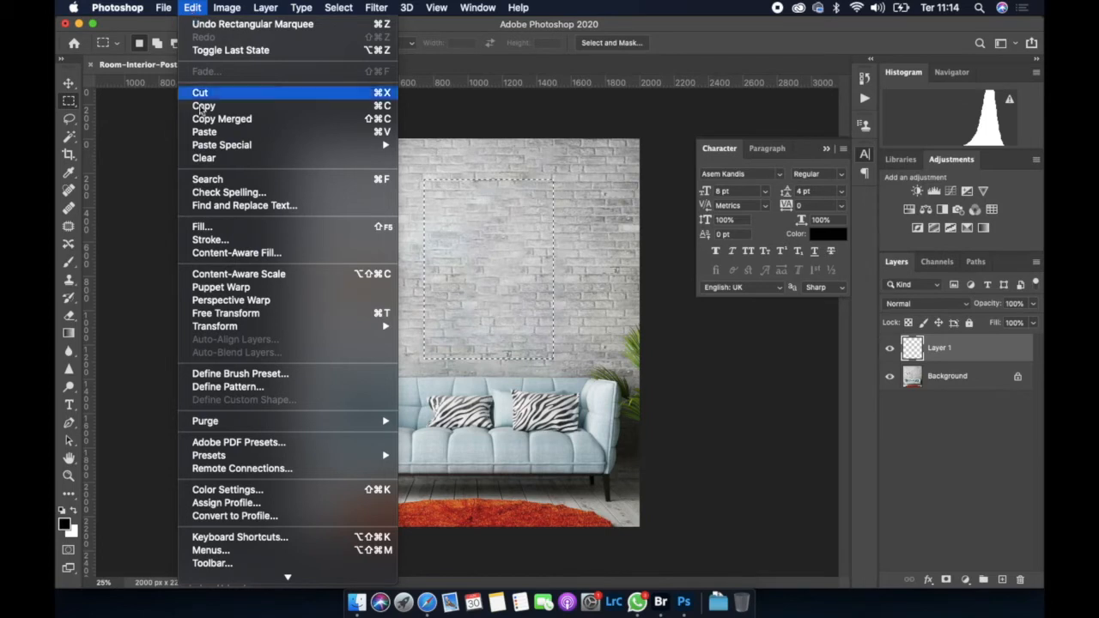
left_click(215, 226)
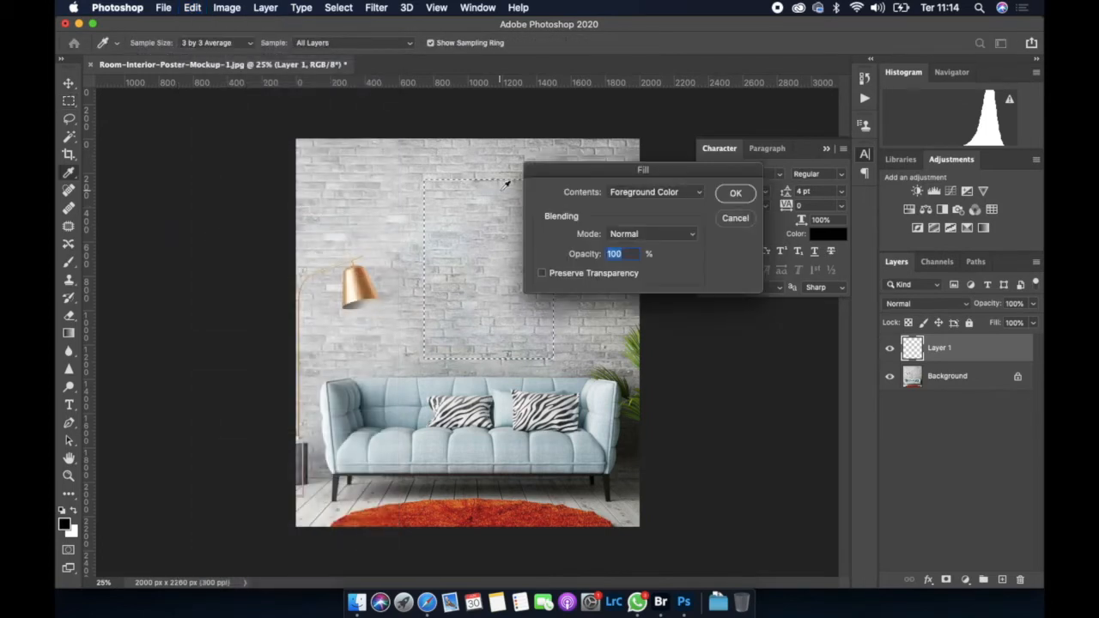
left_click(666, 195)
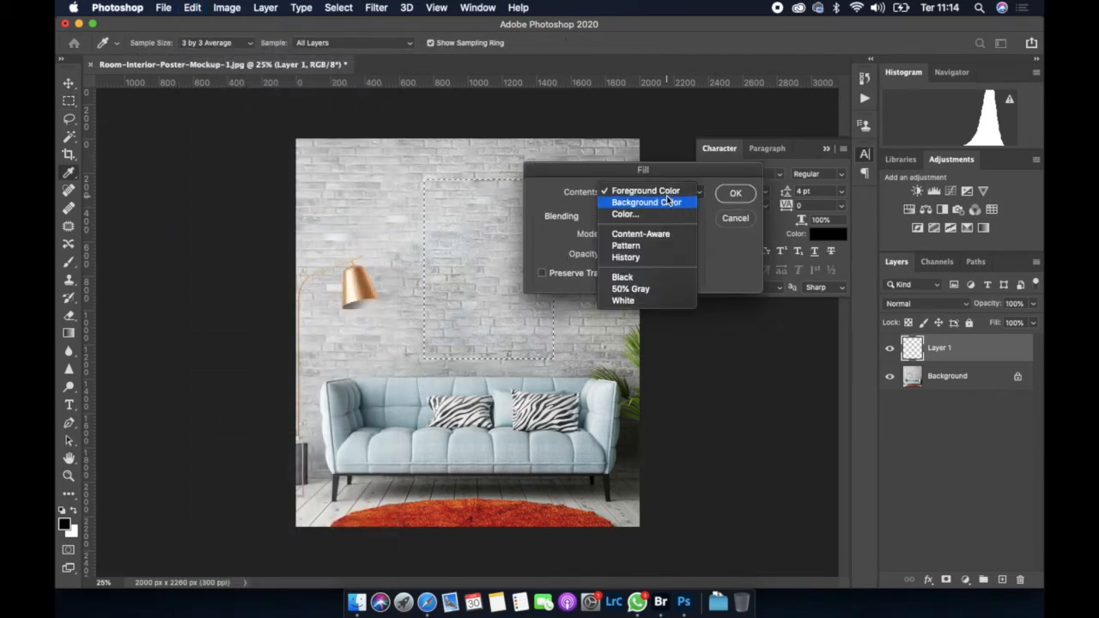
left_click(668, 202)
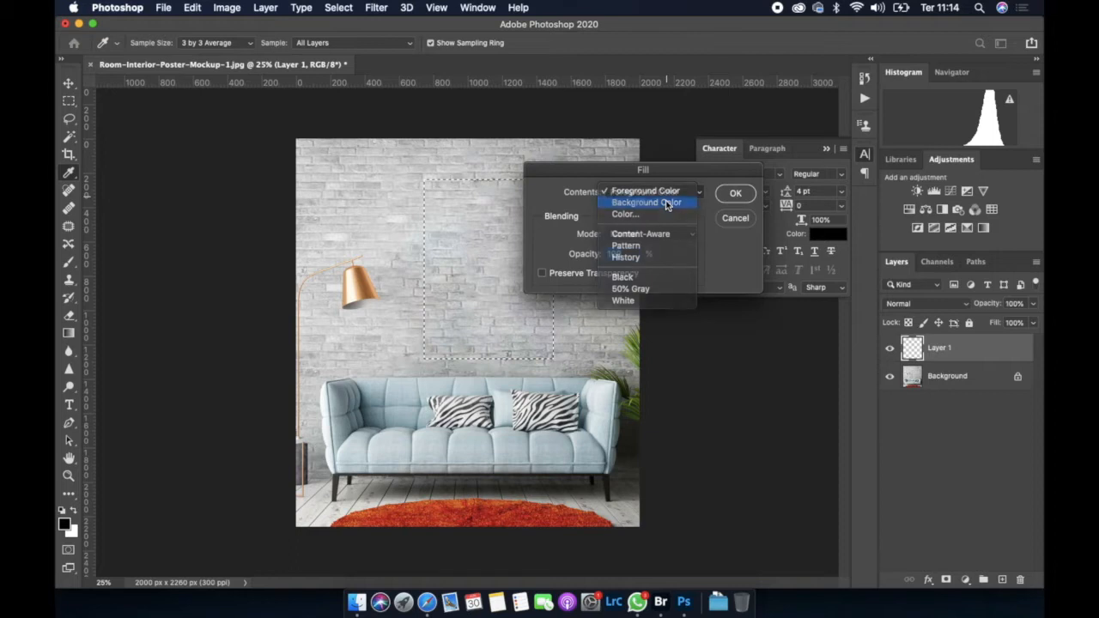
left_click(736, 195)
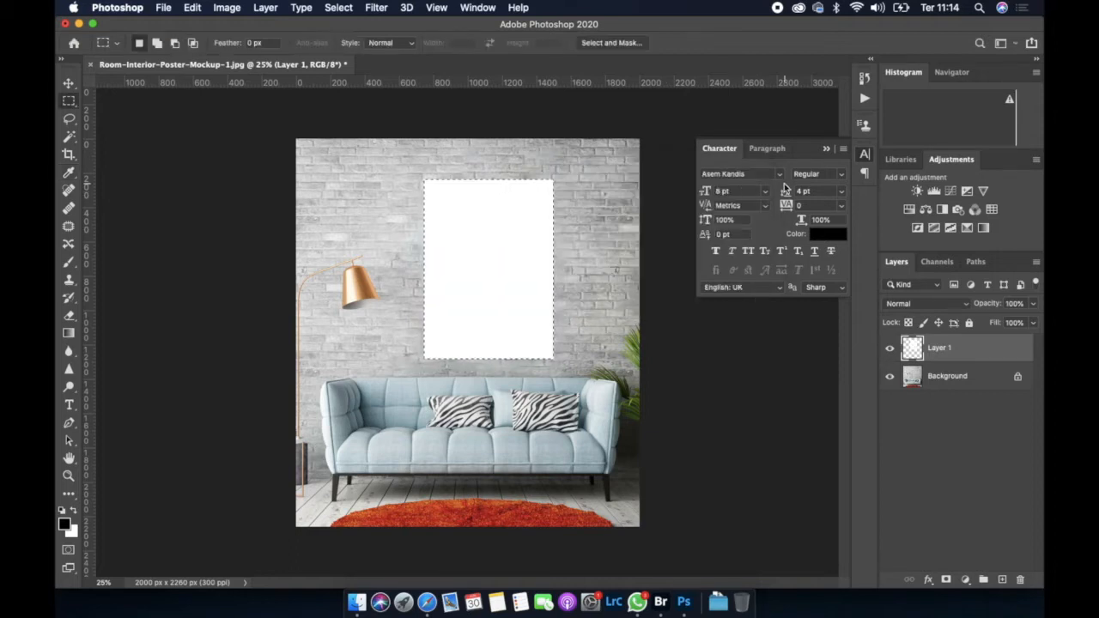
Deselect the rectangle and shift it slightly left and down so it sits centred above the sofa
left_click(343, 11)
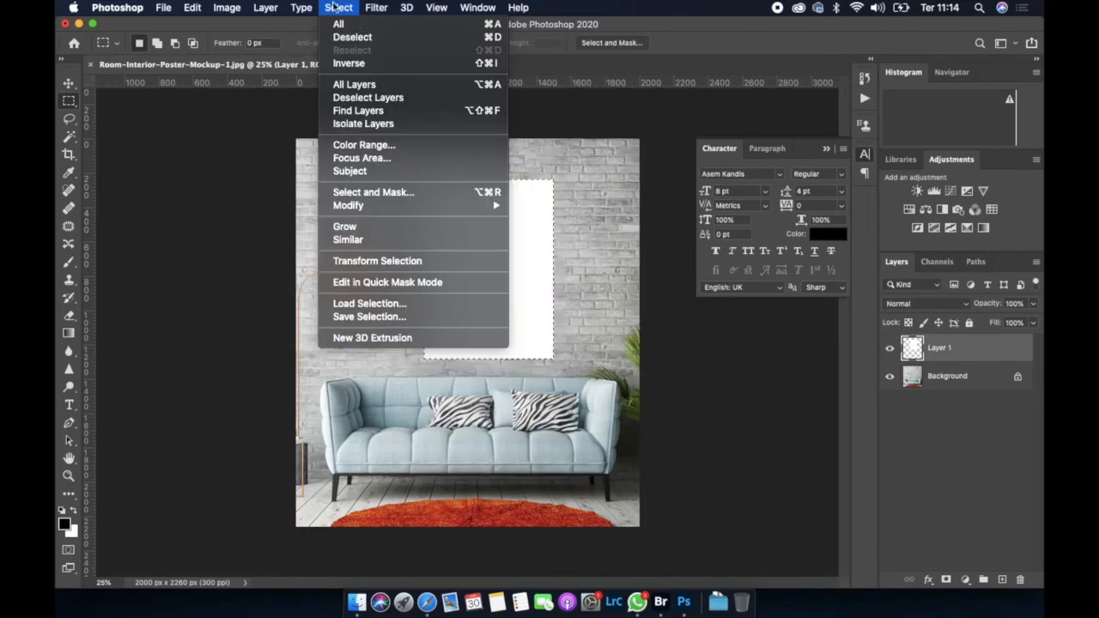
left_click(362, 45)
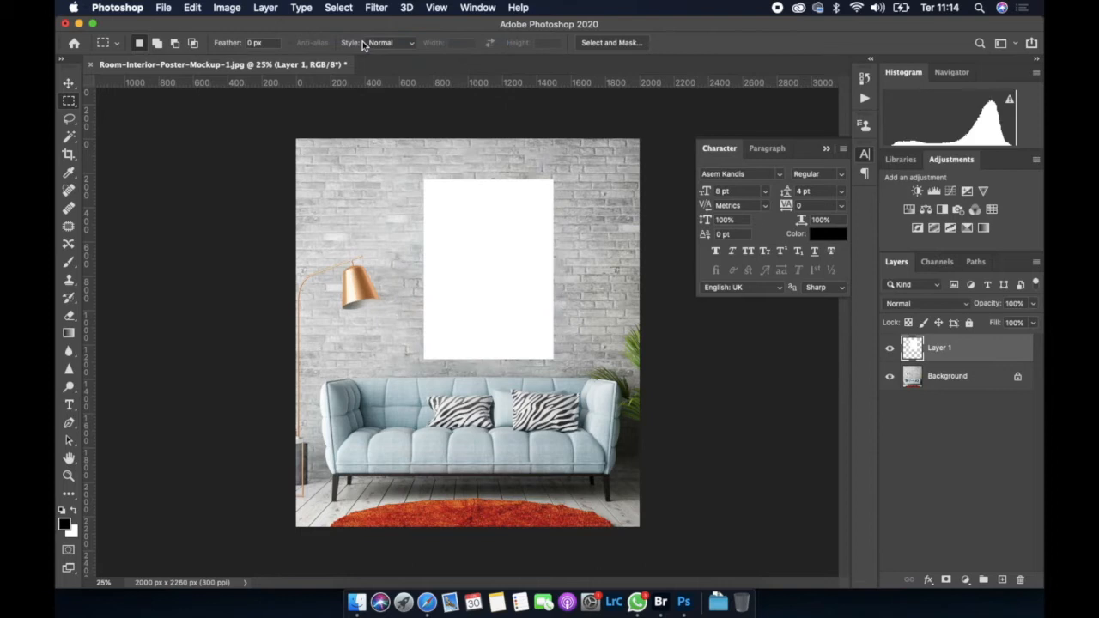
left_click(68, 84)
mouse_move(512, 287)
left_mouse_down()
mouse_move(483, 287)
mouse_move(520, 287)
mouse_move(498, 291)
left_mouse_up()
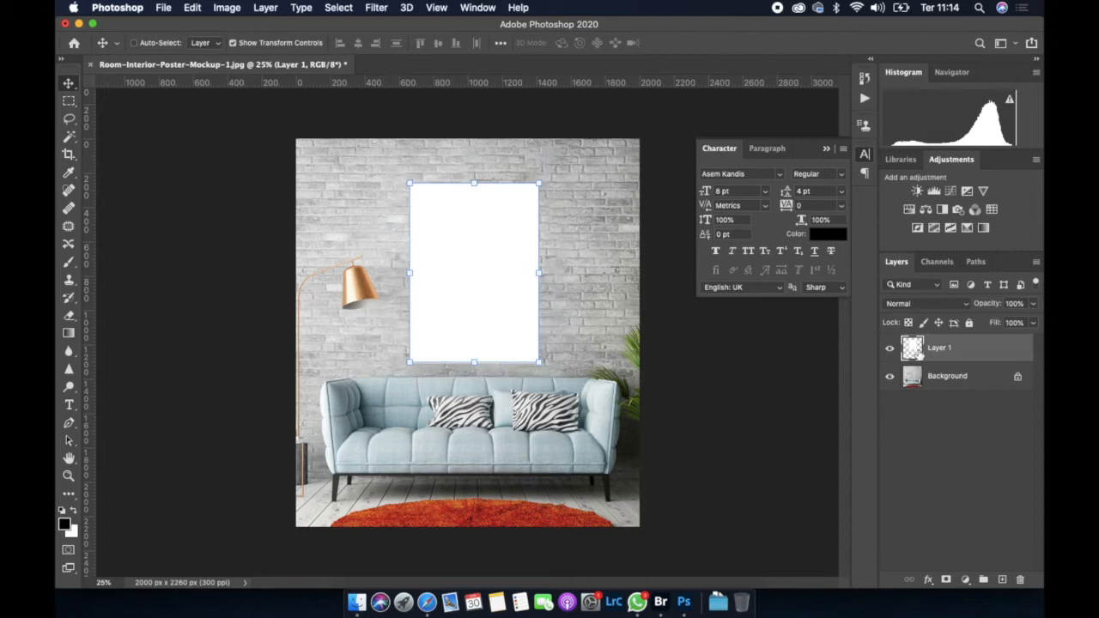
Duplicate the white rectangle layer, naming the copy Moldura and the original Imagem
left_click_drag(912, 349, 1004, 577)
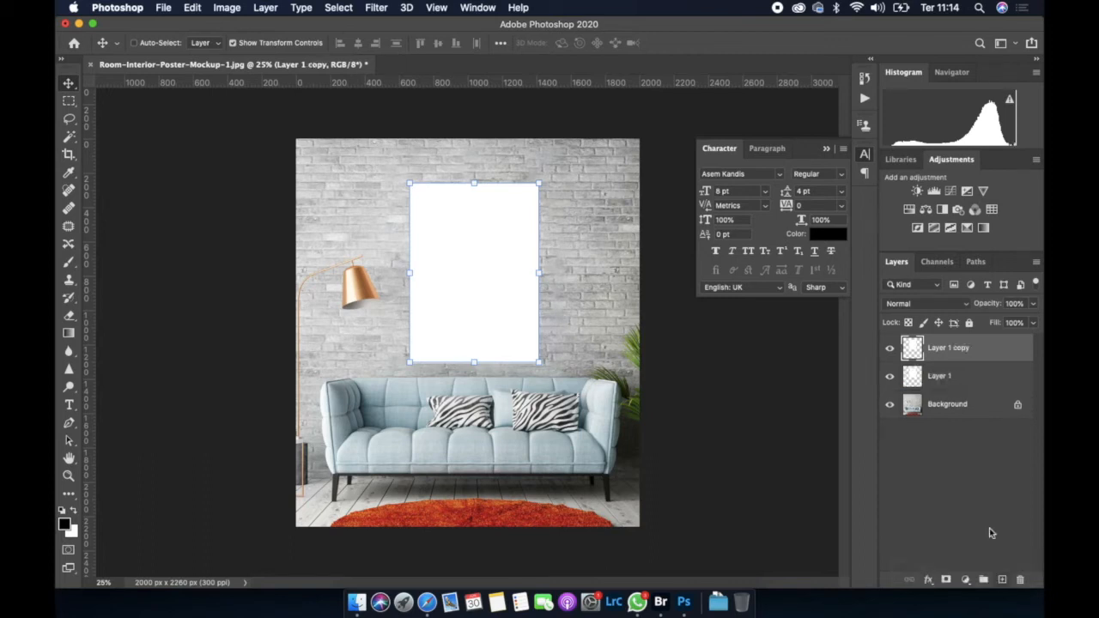
double_click(952, 348)
type("Moldura")
key("Return")
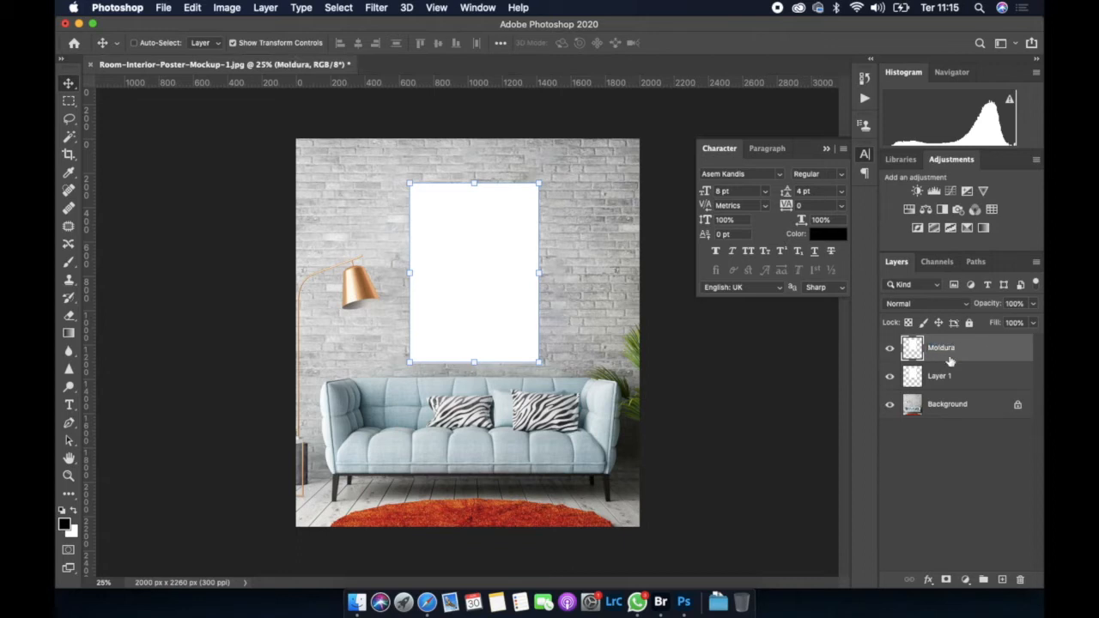
double_click(930, 378)
type("Imagem")
key("Return")
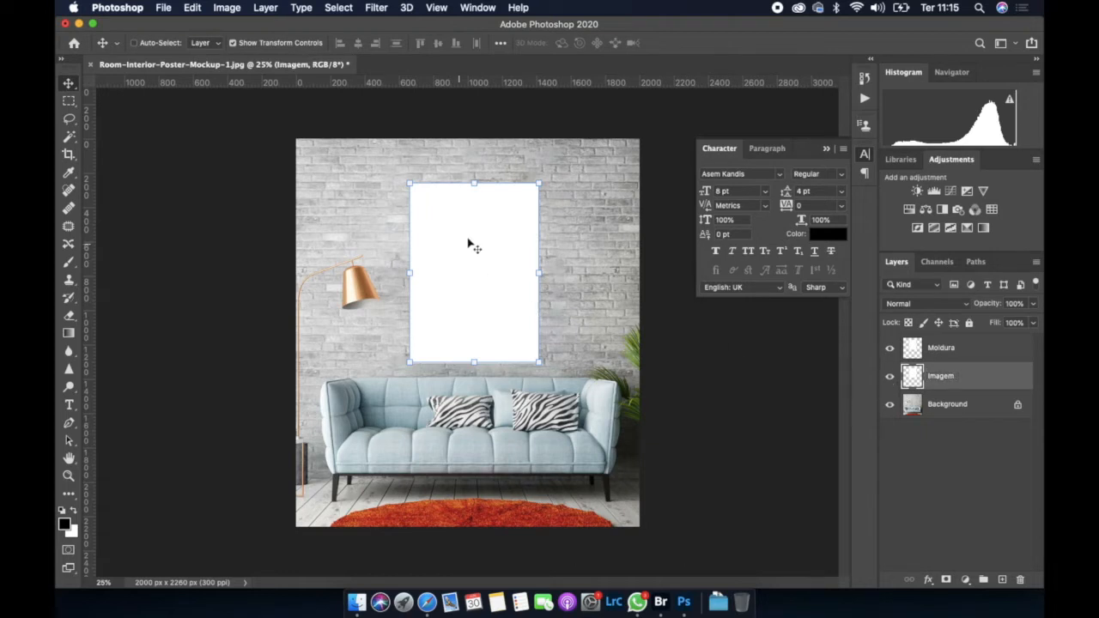
Hide the Imagem layer and add a Stroke effect to the Moldura layer
left_click(891, 383)
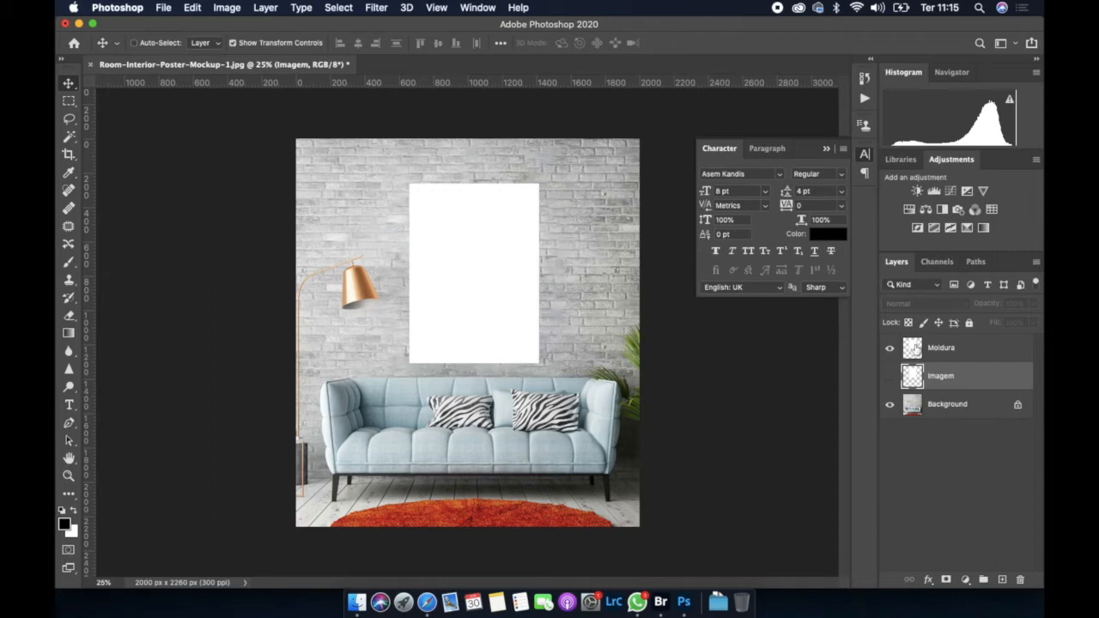
left_click(915, 348)
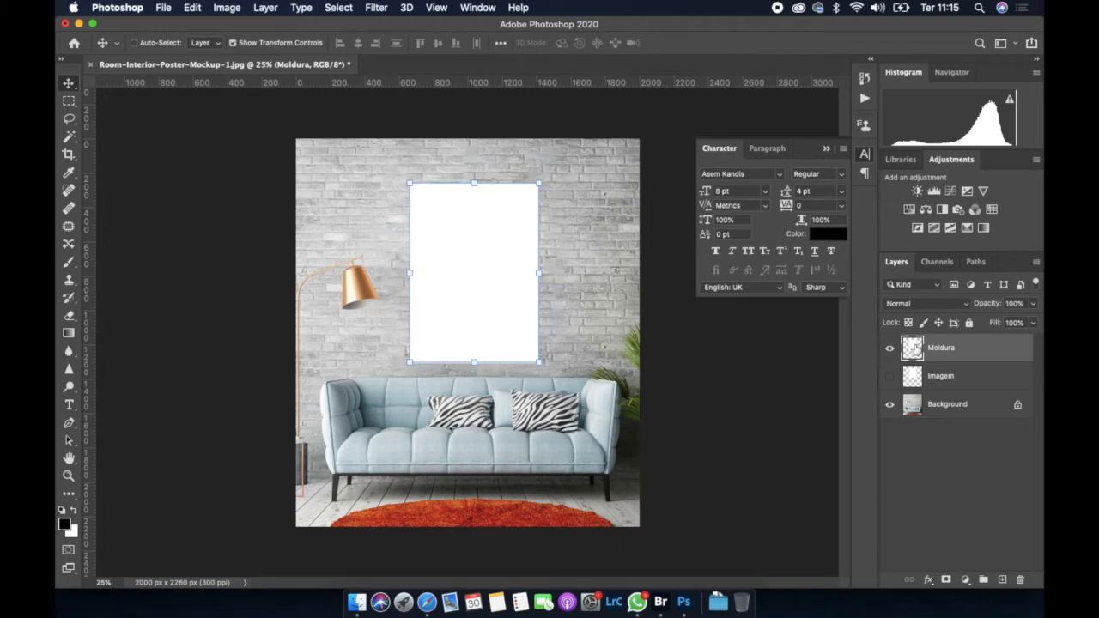
left_click(928, 581)
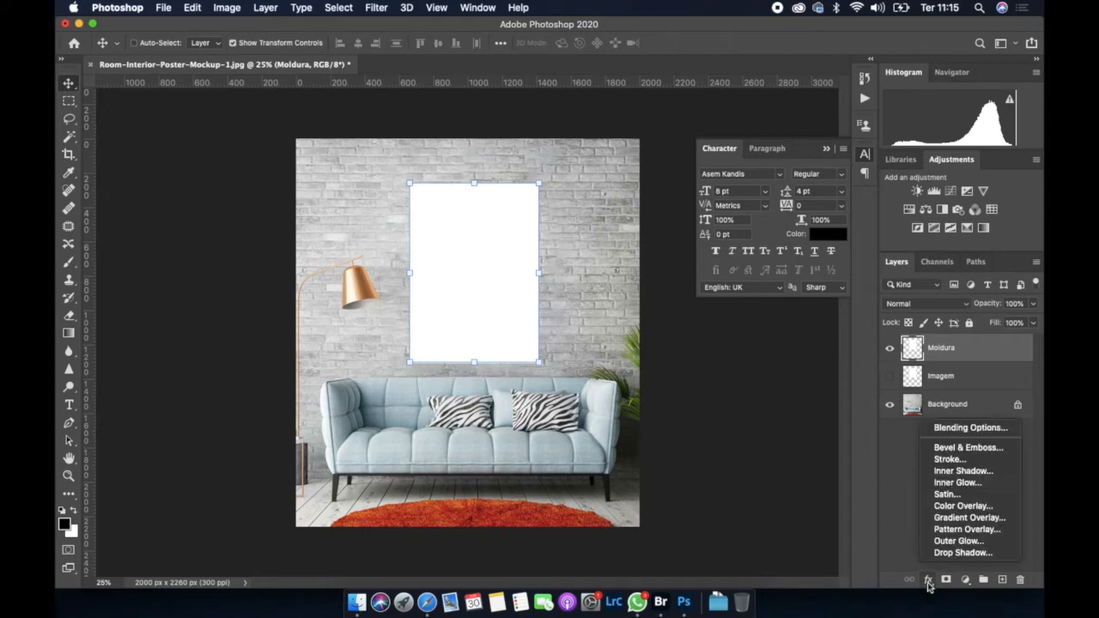
left_click(965, 464)
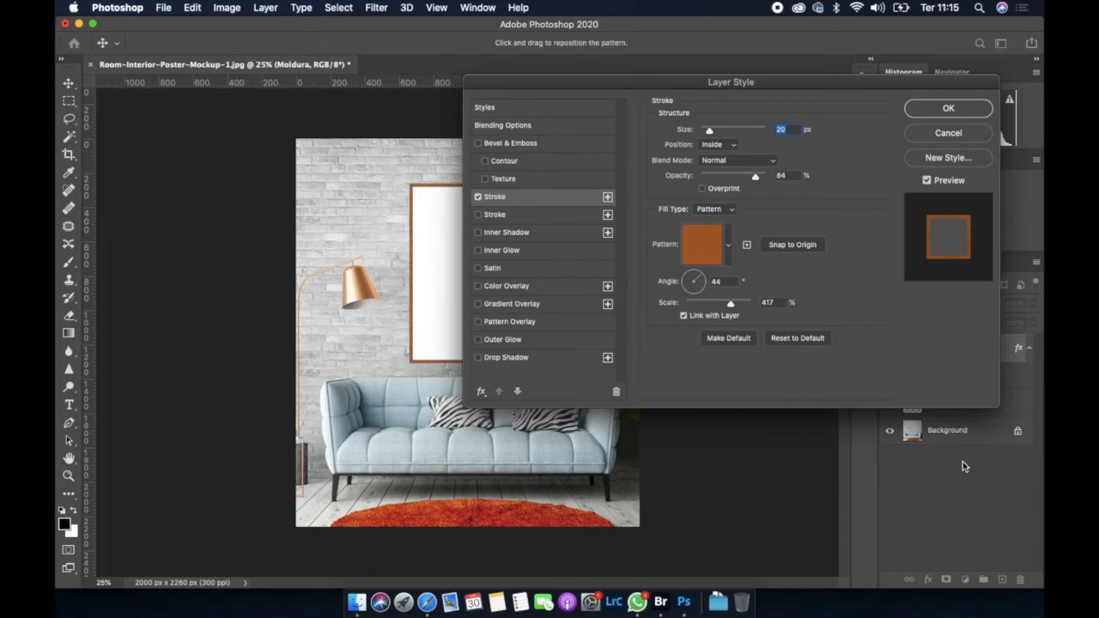
Reset the stroke settings to their defaults and set the stroke size to 21 px
left_click_drag(651, 90, 765, 82)
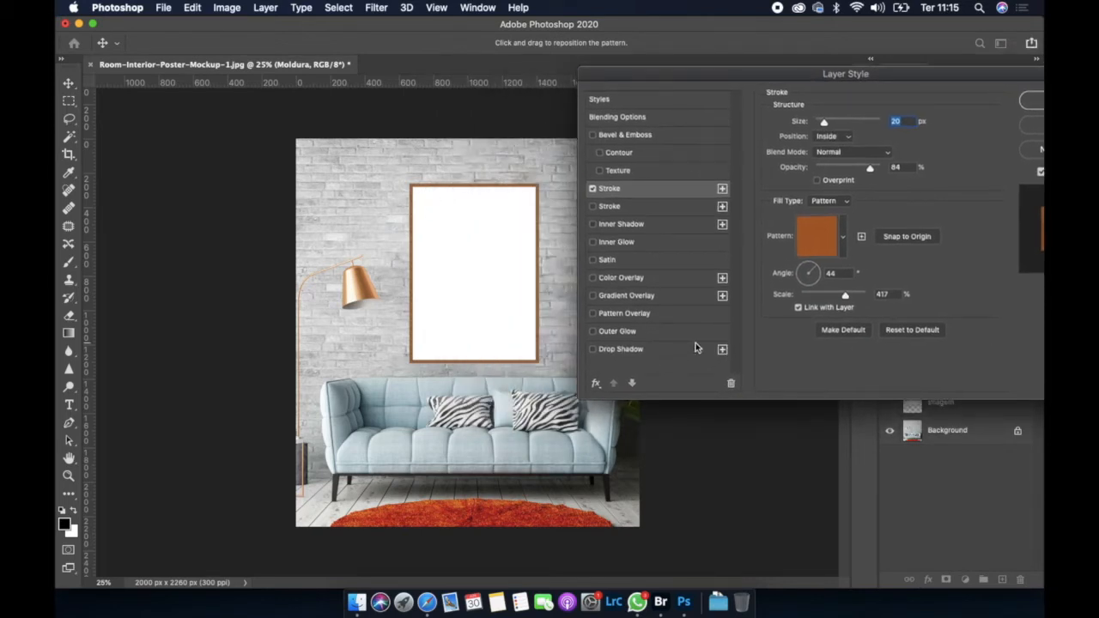
left_click(901, 334)
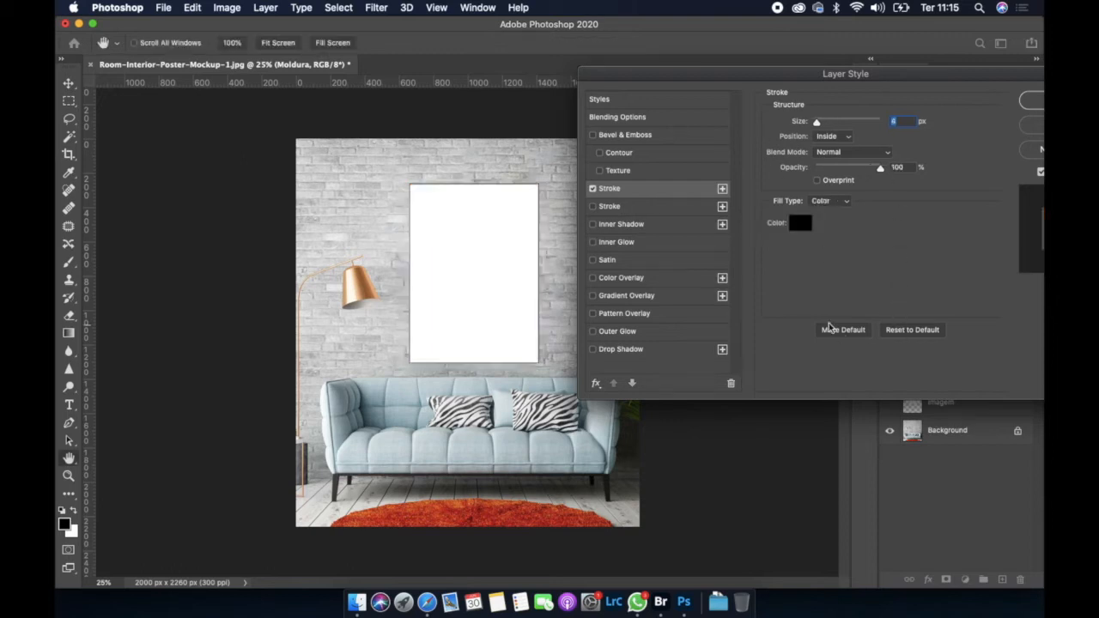
left_click_drag(818, 125, 825, 125)
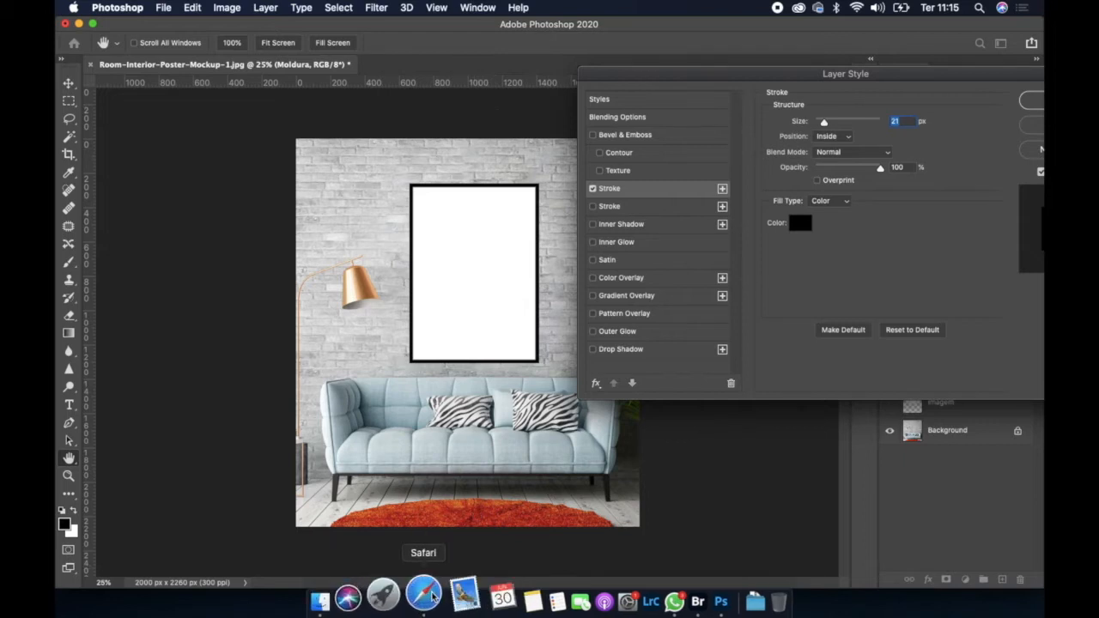
Search the web in Safari for "wood pattern photoshop" and open the Brusheezy page of seamless wood patterns
left_click(424, 596)
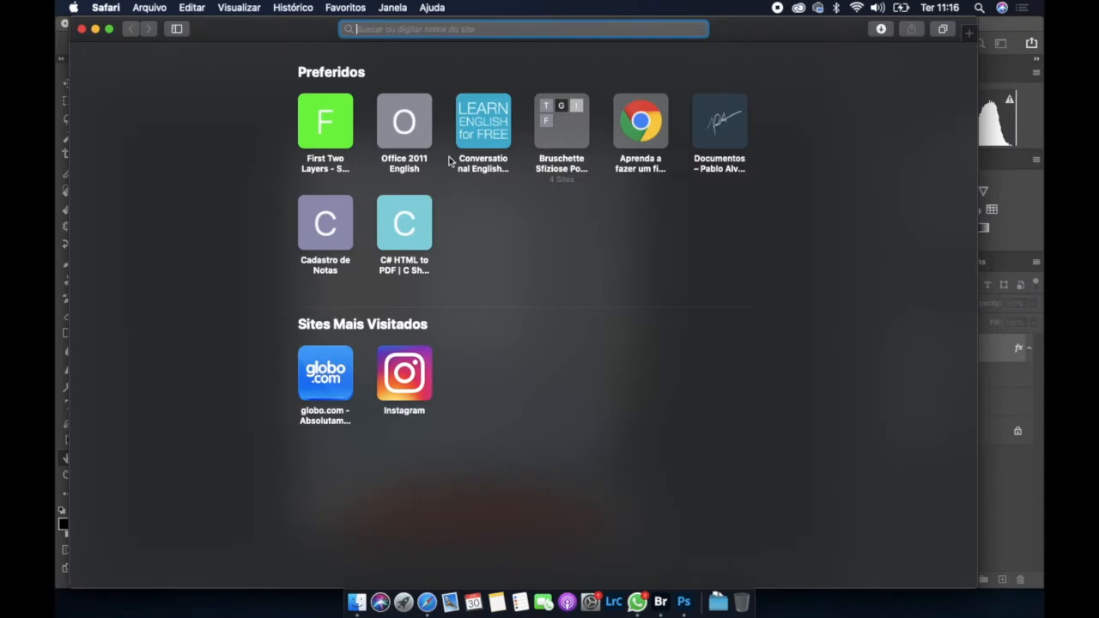
type("wood")
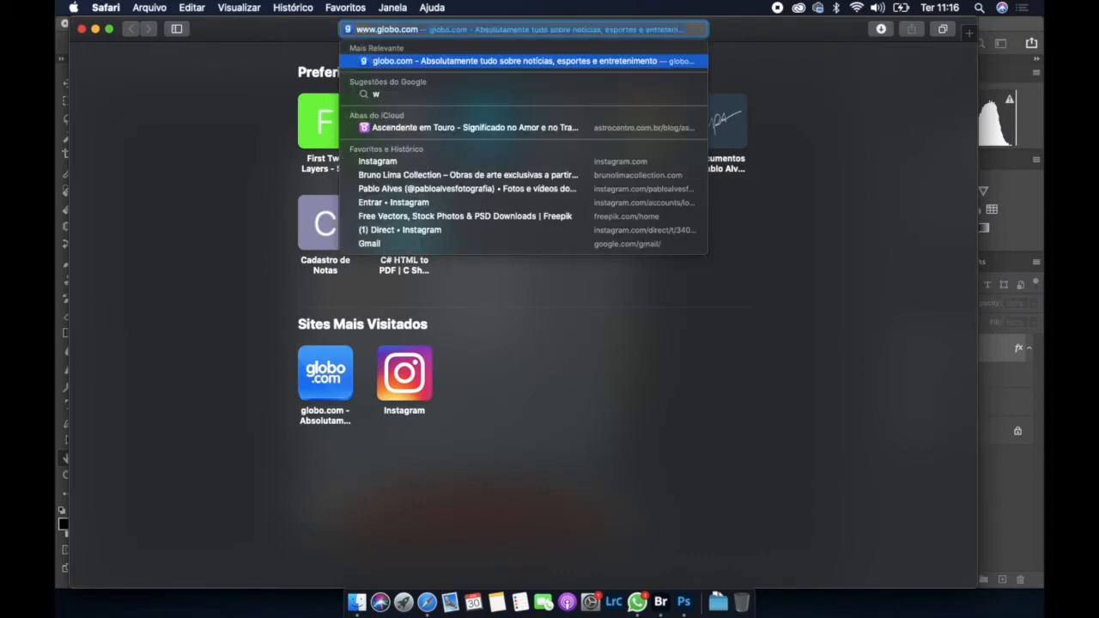
type(" patt")
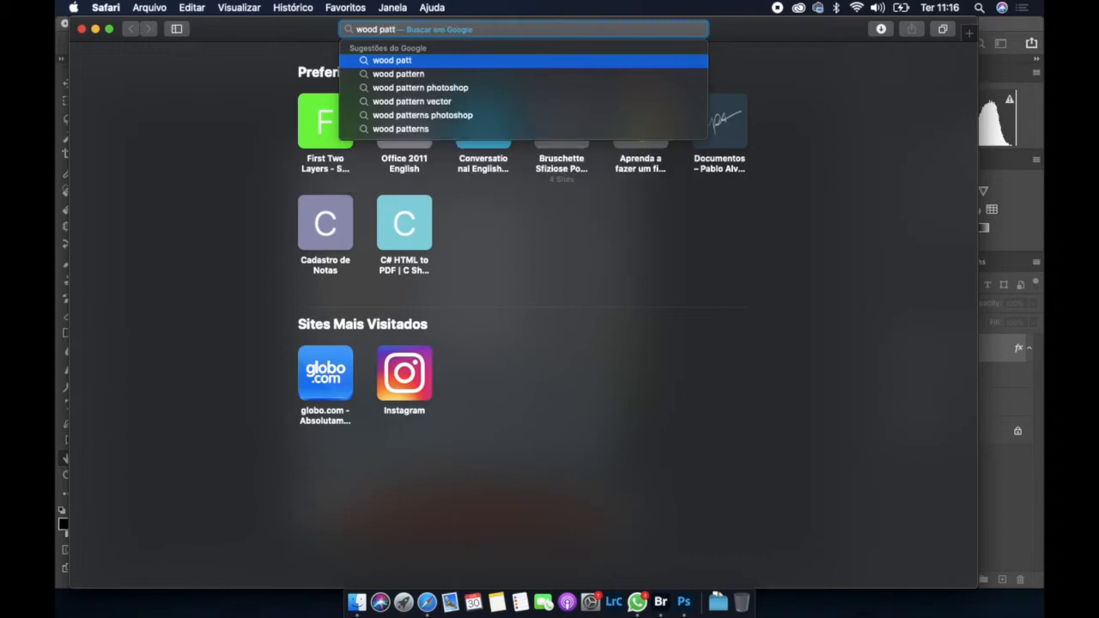
key("Down")
key("Down")
key("Return")
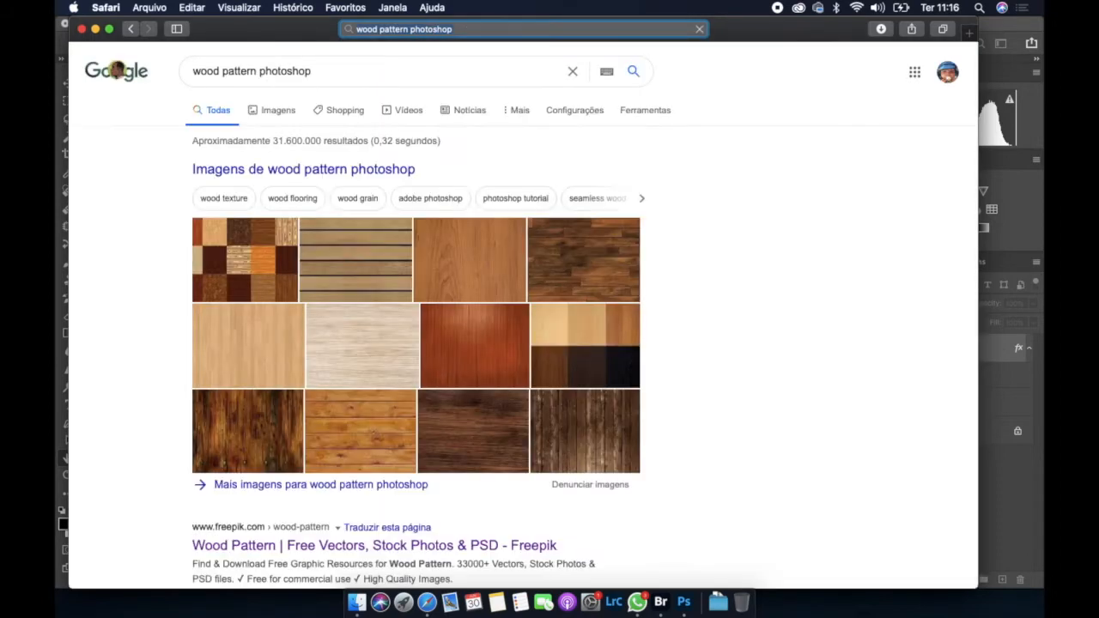
scroll(500, 329, "down", 8)
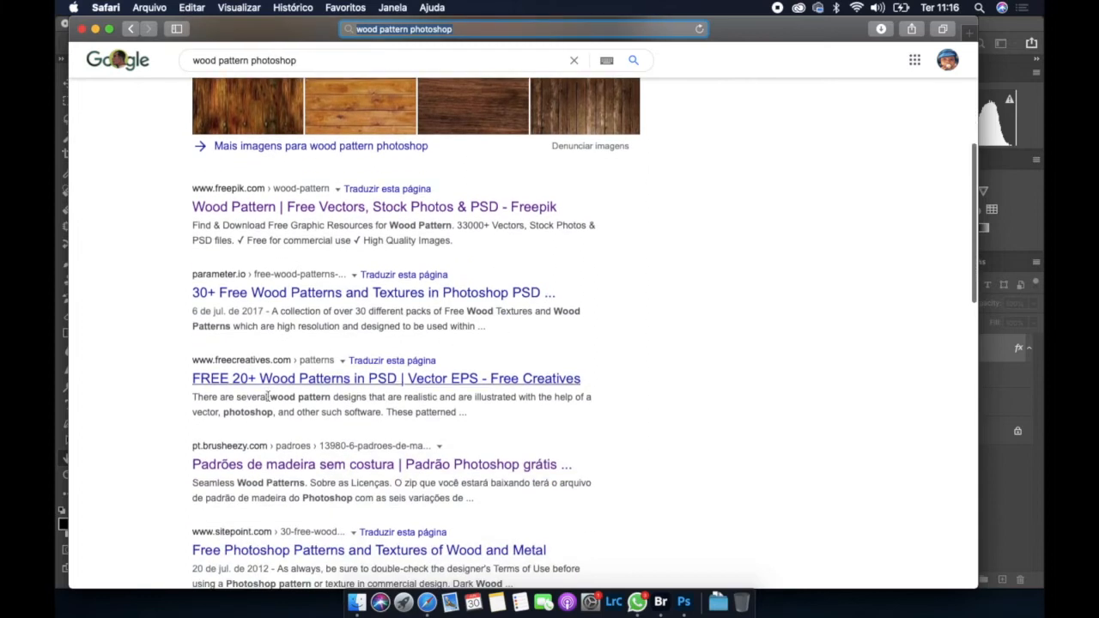
left_click(328, 464)
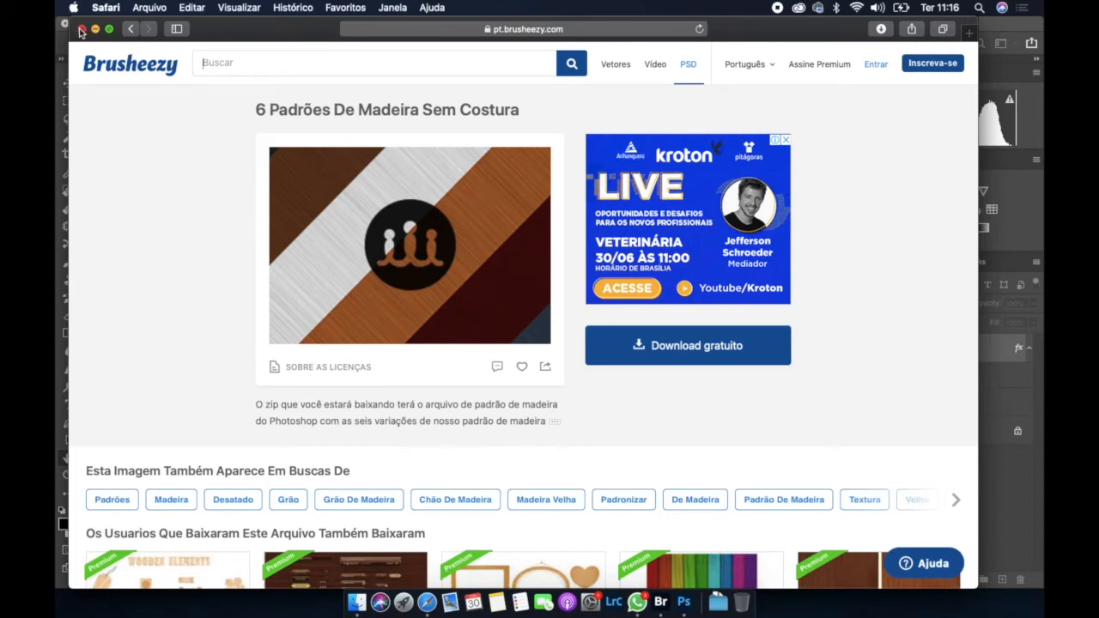
Close the web page, locate inspiiired_seamless-wood.pat in the Tutorial folder in Finder, and return to Photoshop
left_click(83, 30)
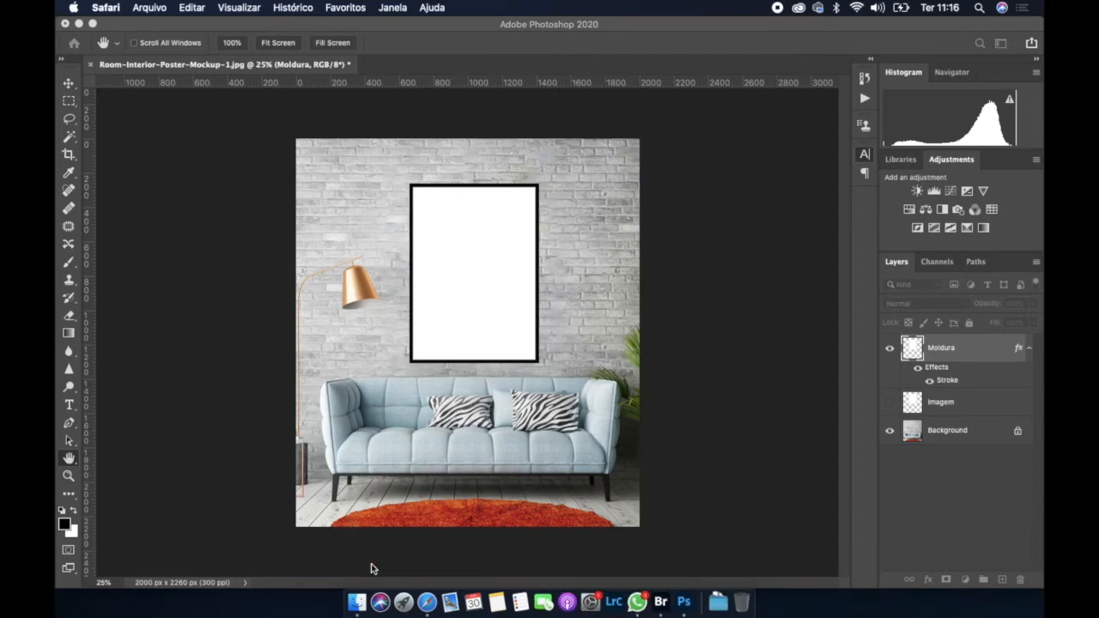
left_click(357, 601)
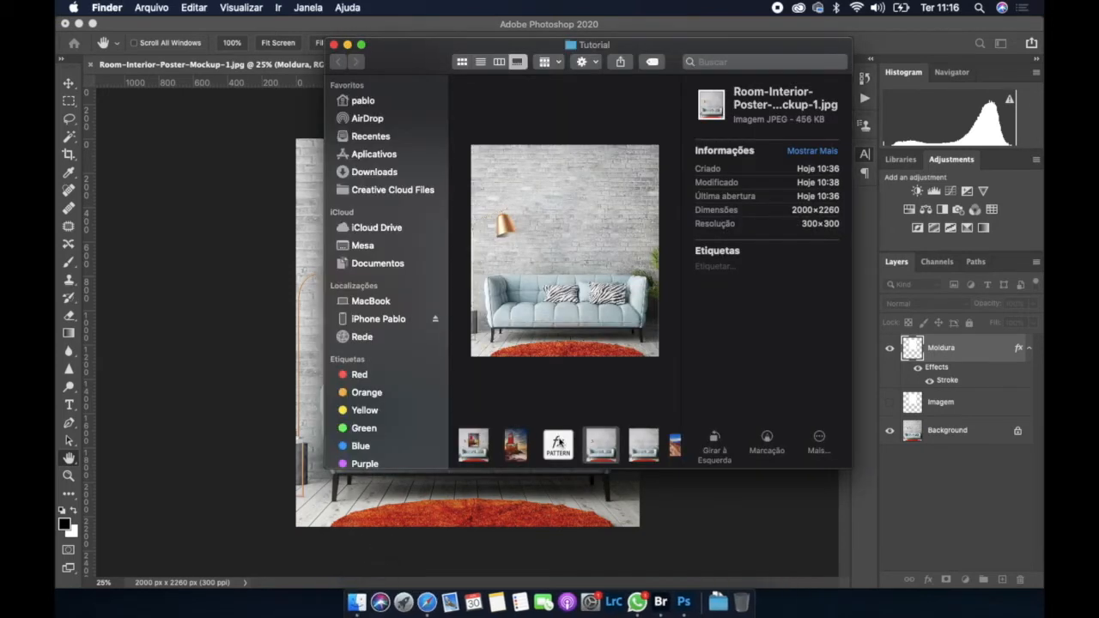
left_click(558, 443)
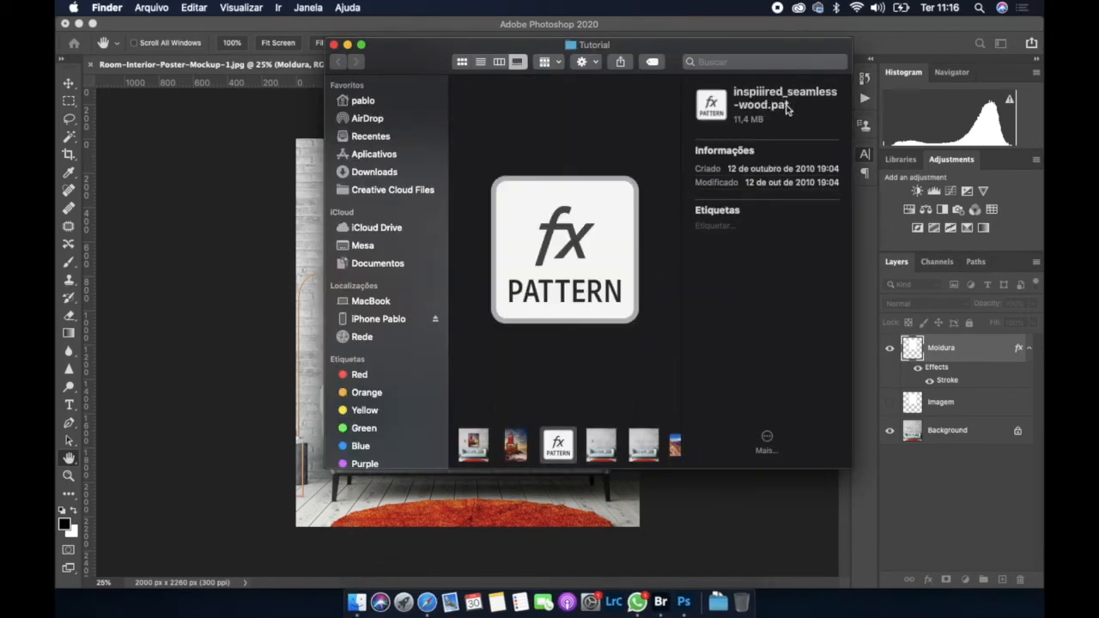
left_click(260, 155)
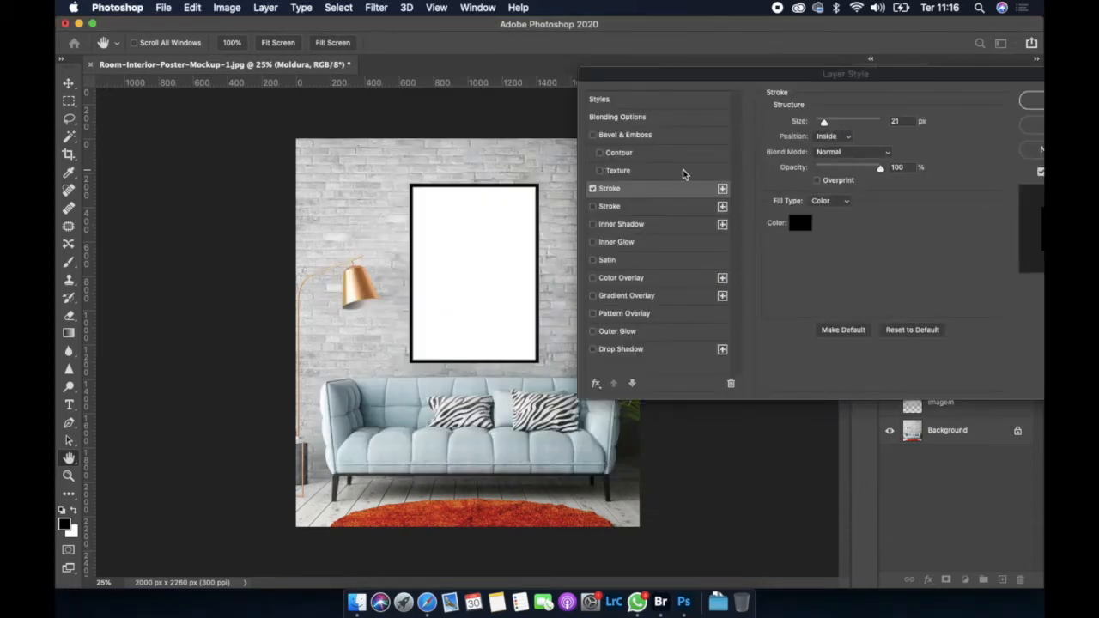
Change the stroke's fill type to Pattern and delete the existing inspiiired_seamless-wood pattern group
left_click(848, 203)
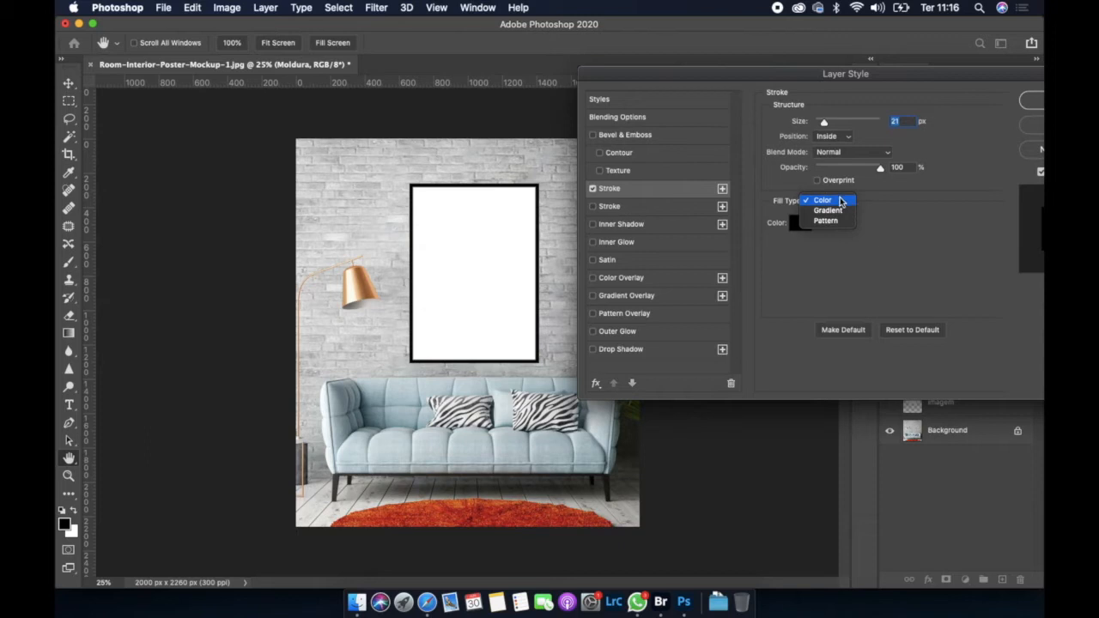
left_click(833, 221)
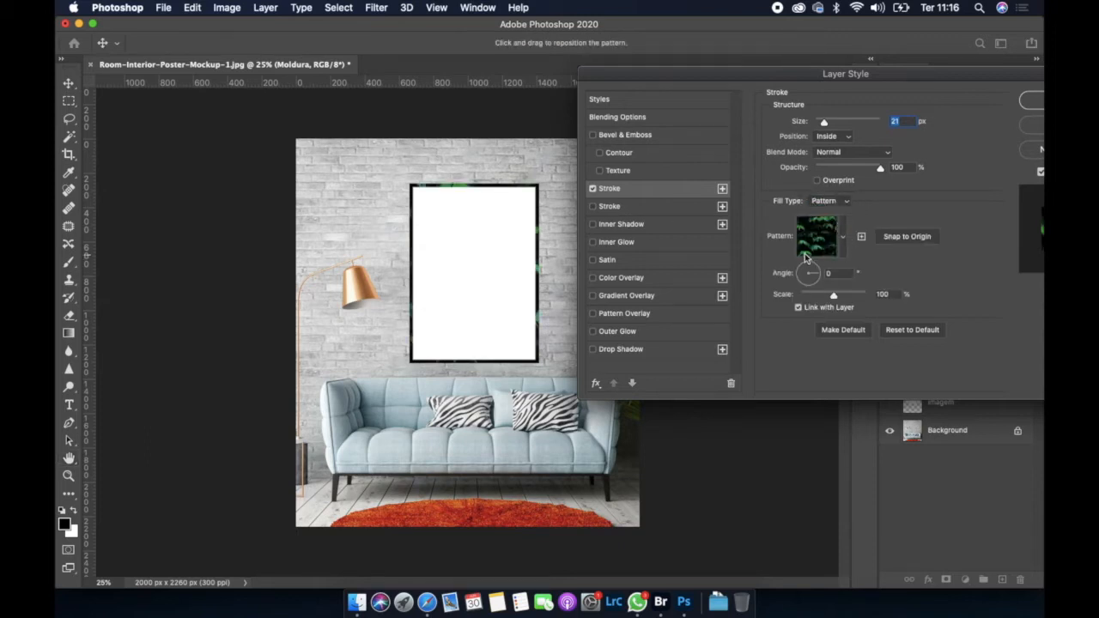
left_click(843, 239)
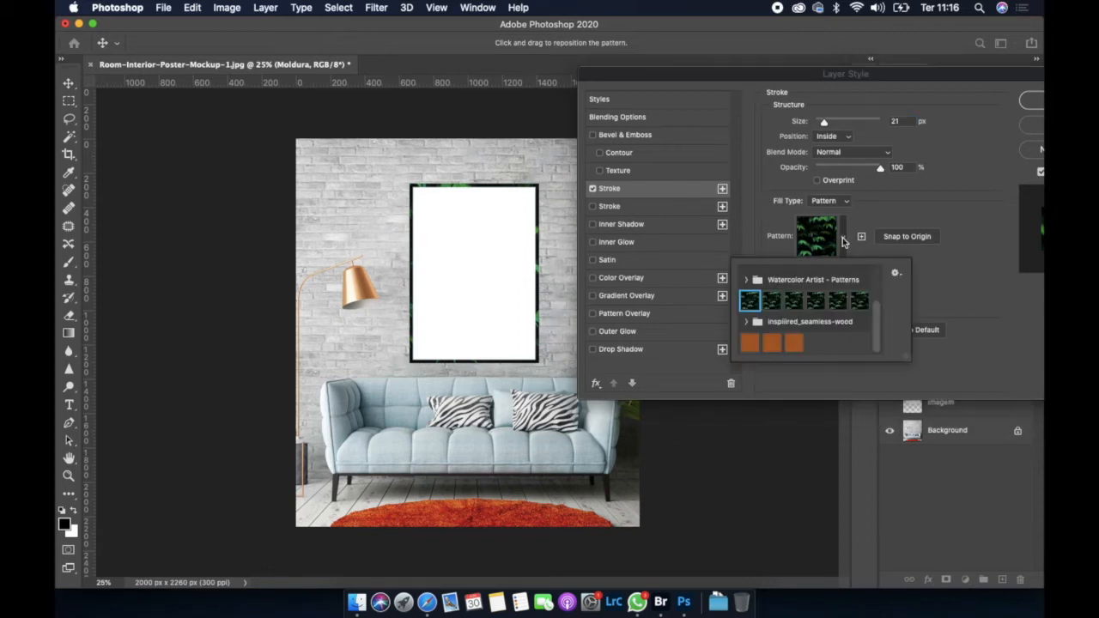
left_click(795, 322)
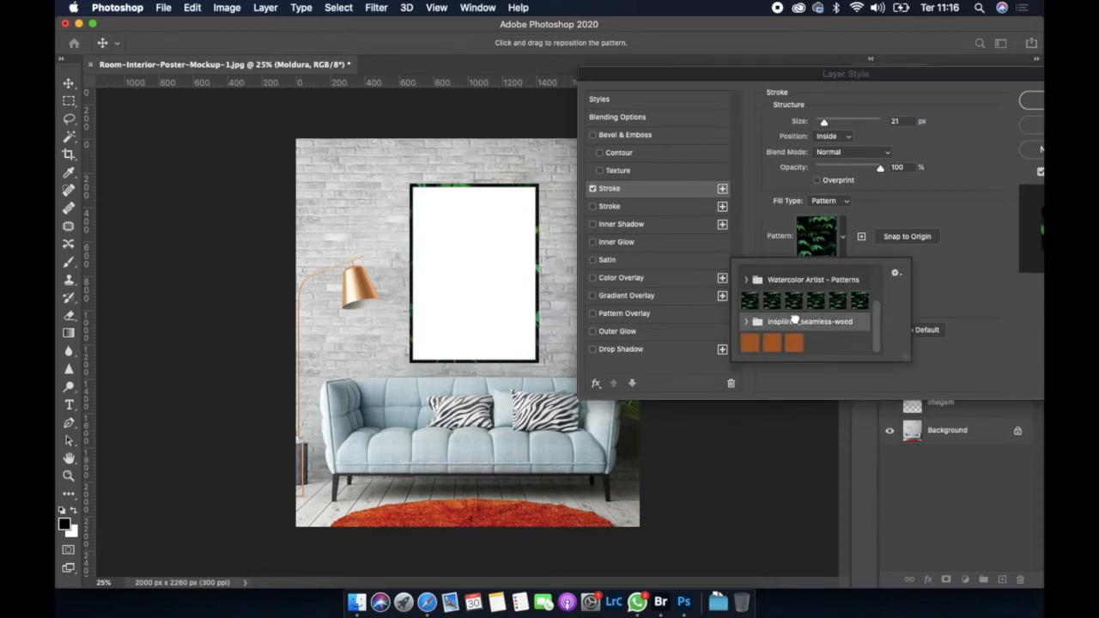
right_click(795, 322)
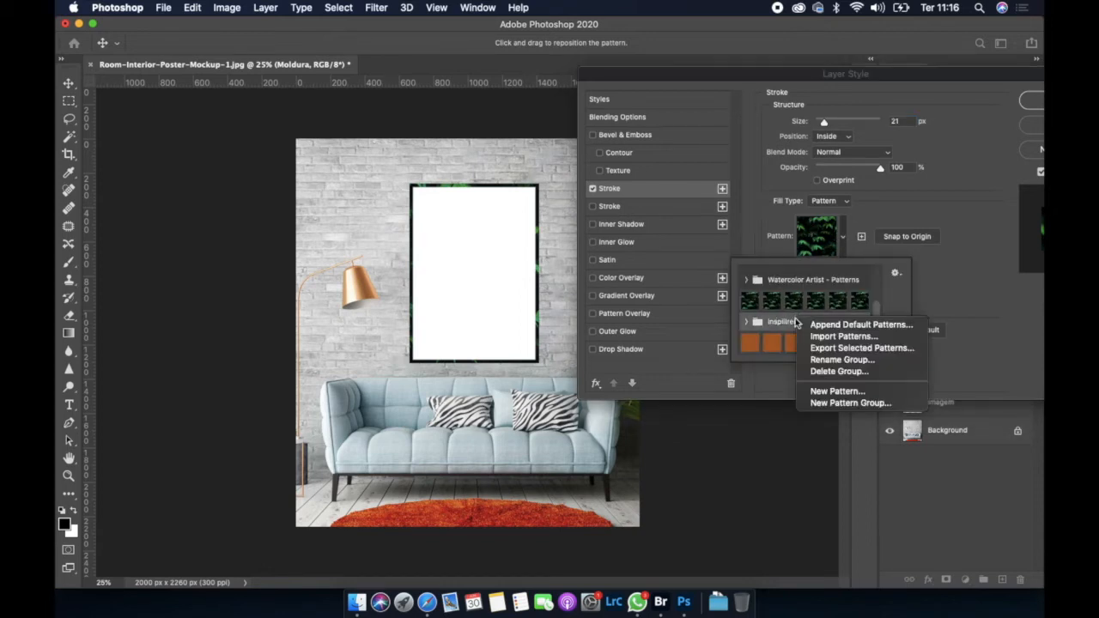
left_click(848, 372)
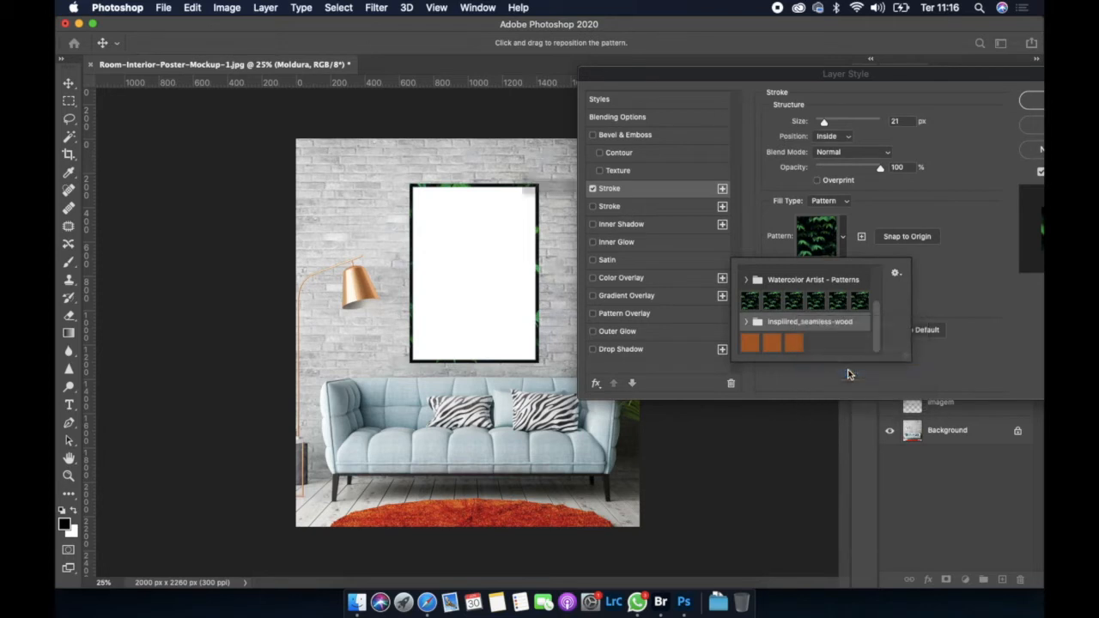
left_click(678, 227)
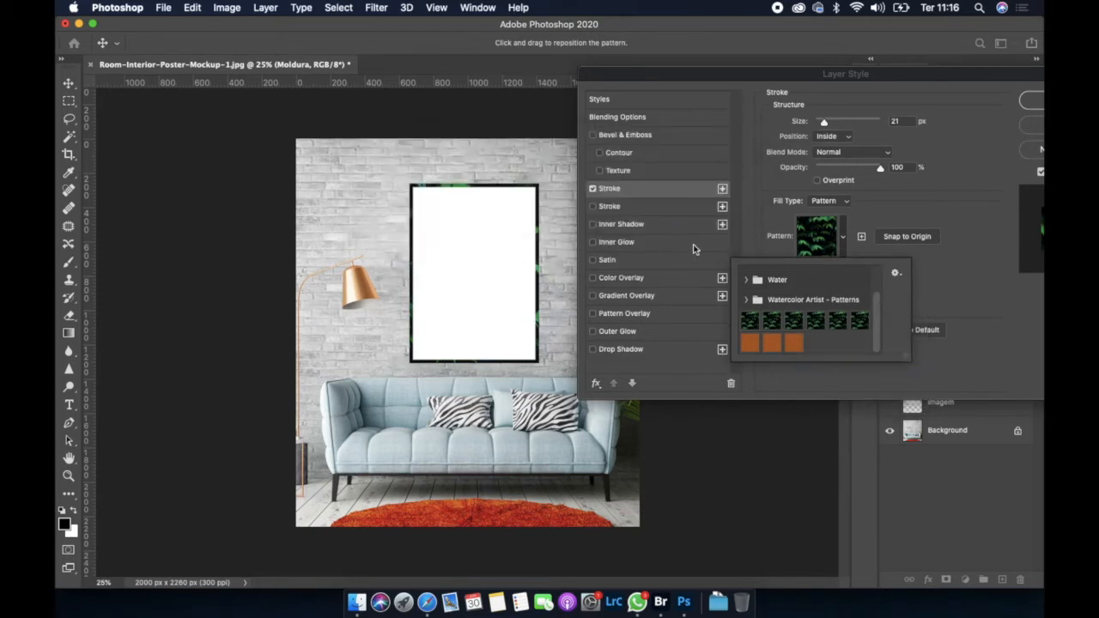
Apply the first loose orange wood pattern to the stroke and delete all three loose wood patterns from the library
left_click(748, 343)
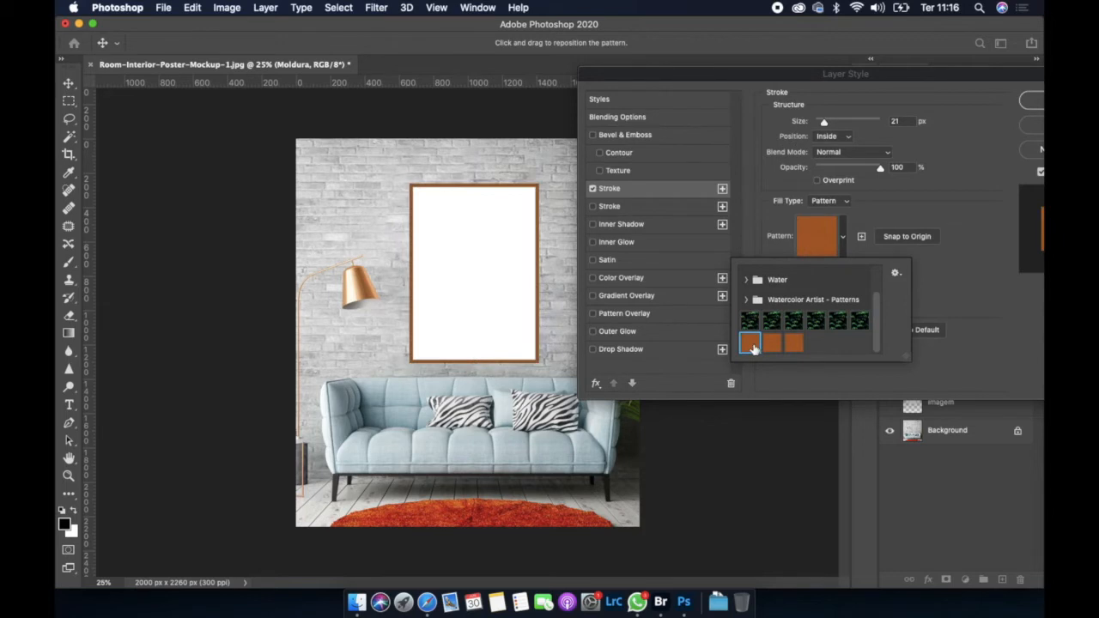
right_click(753, 345)
left_click(797, 341)
left_click(795, 341, "shift")
right_click(795, 341)
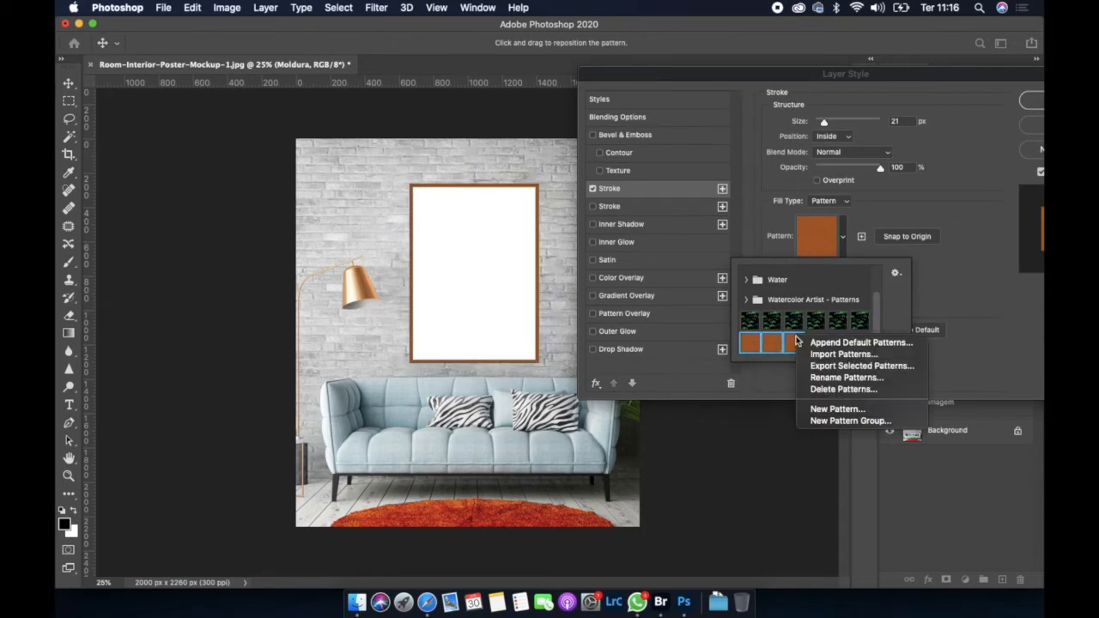
left_click(837, 389)
left_click(697, 218)
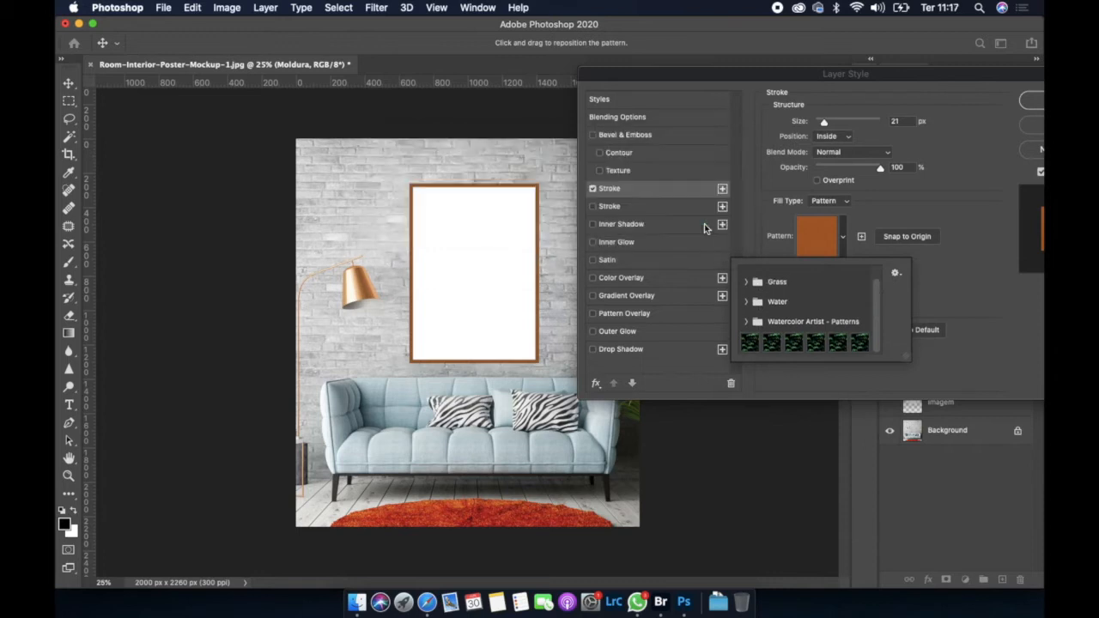
Import the pattern file inspiiired_seamless-wood.pat from the Tutorial folder into the pattern library
left_click(843, 240)
left_click(842, 244)
left_click(895, 274)
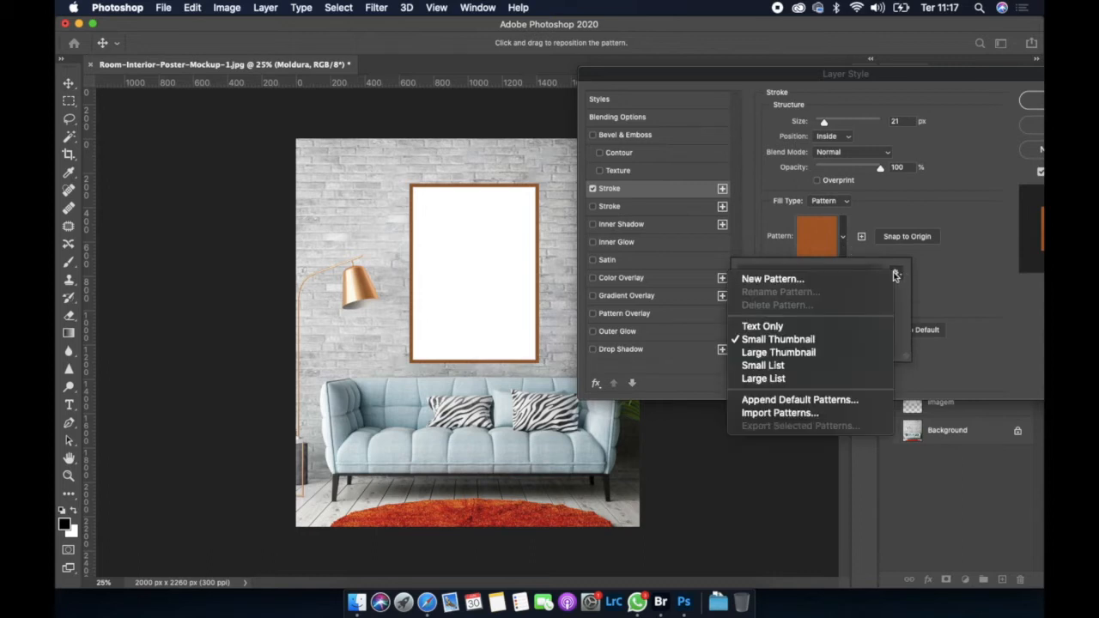
left_click(788, 415)
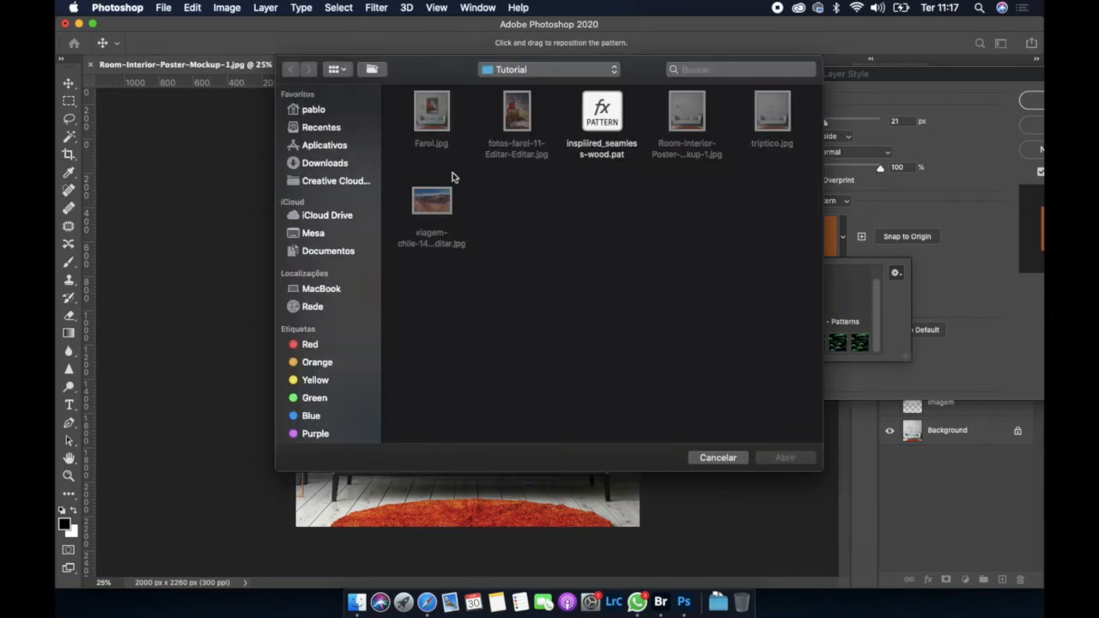
left_click(313, 235)
double_click(443, 122)
left_click(602, 110)
left_click(780, 458)
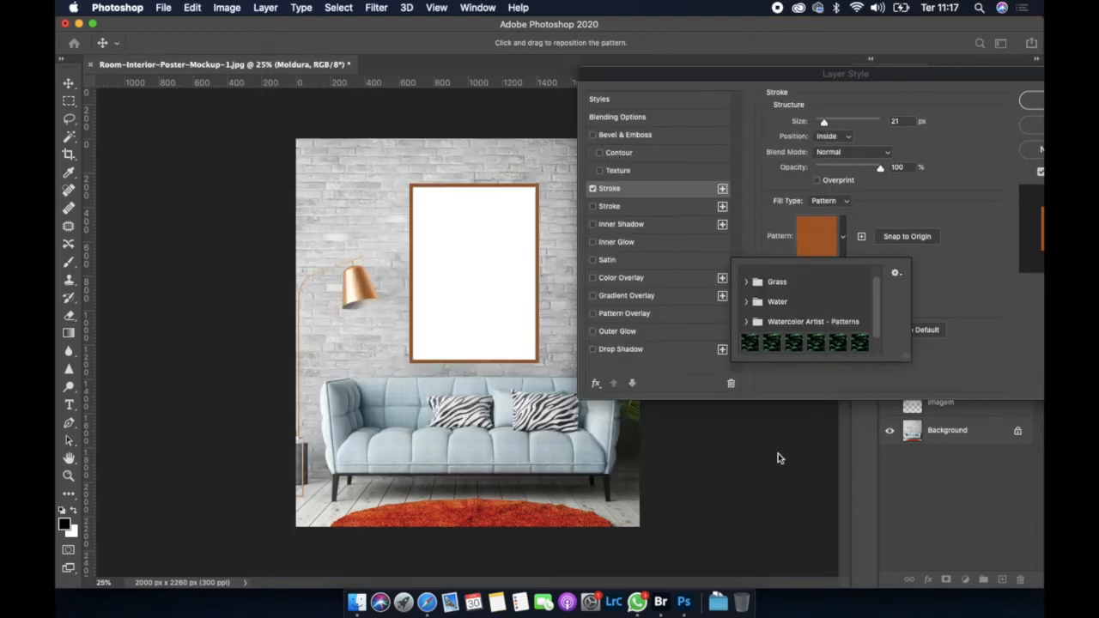
Try the dark brown wood from the imported inspiiired_seamless-wood group, and apply its orange-brown wood pattern to the stroke
left_click_drag(877, 310, 885, 355)
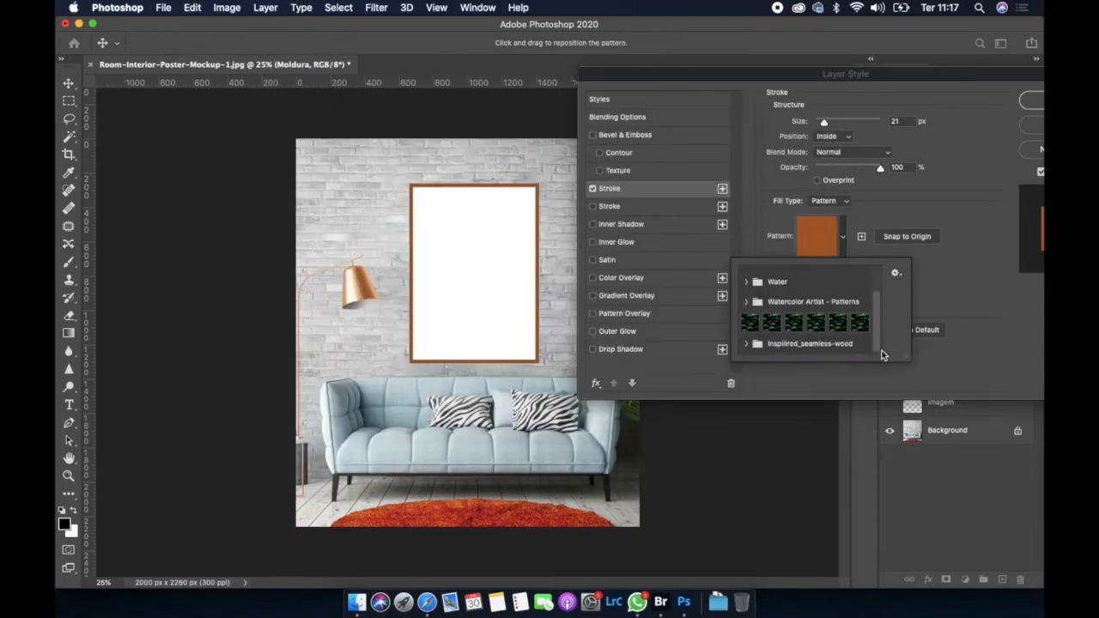
left_click(745, 345)
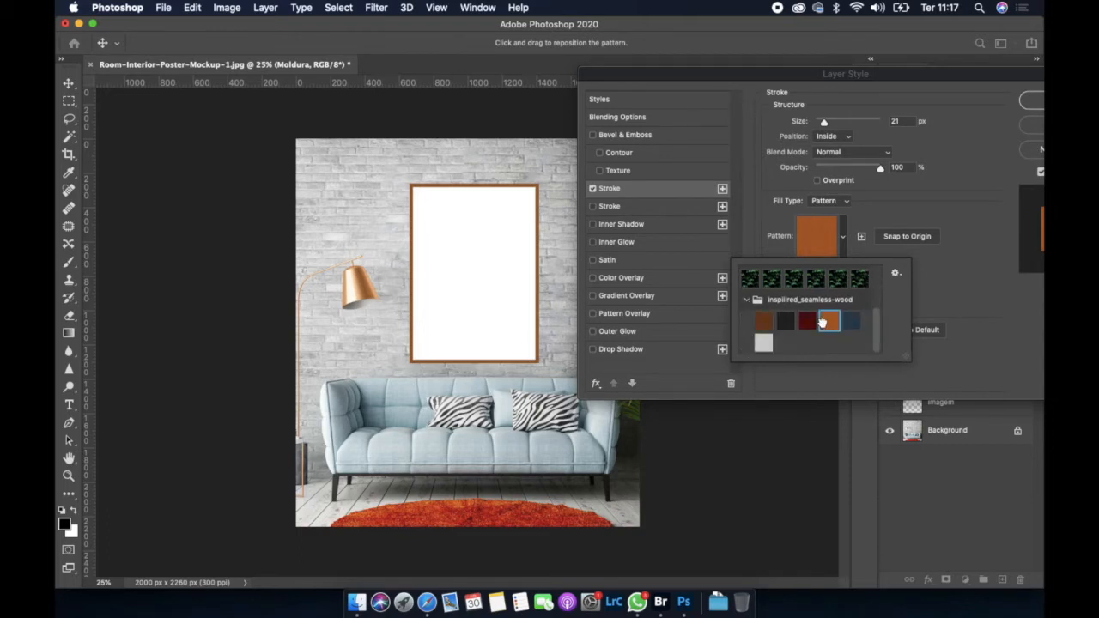
left_click(766, 326)
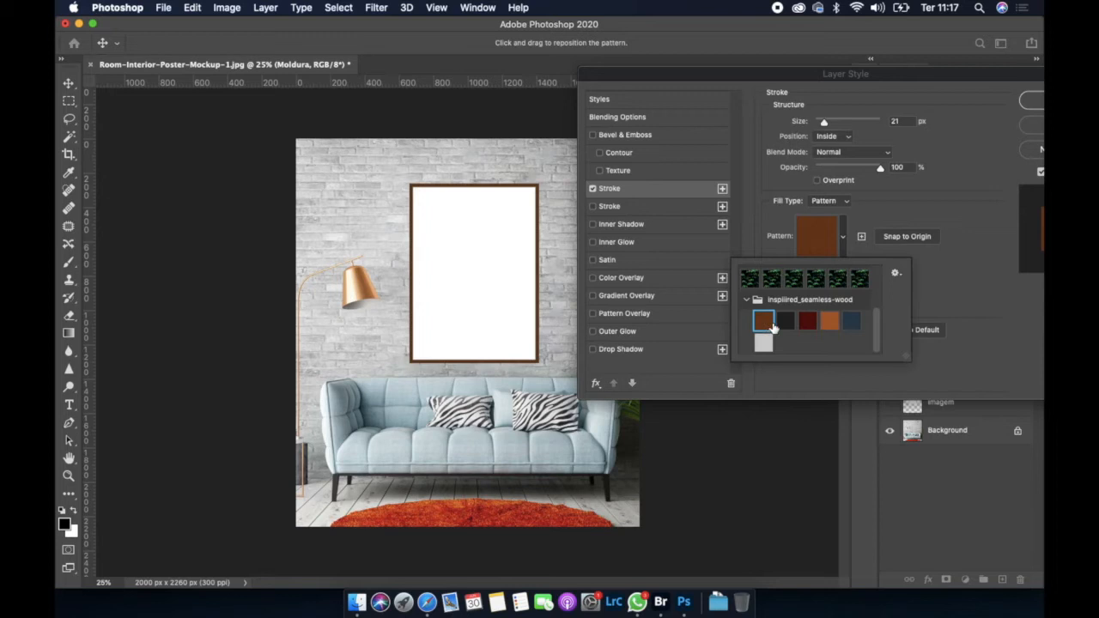
left_click(831, 320)
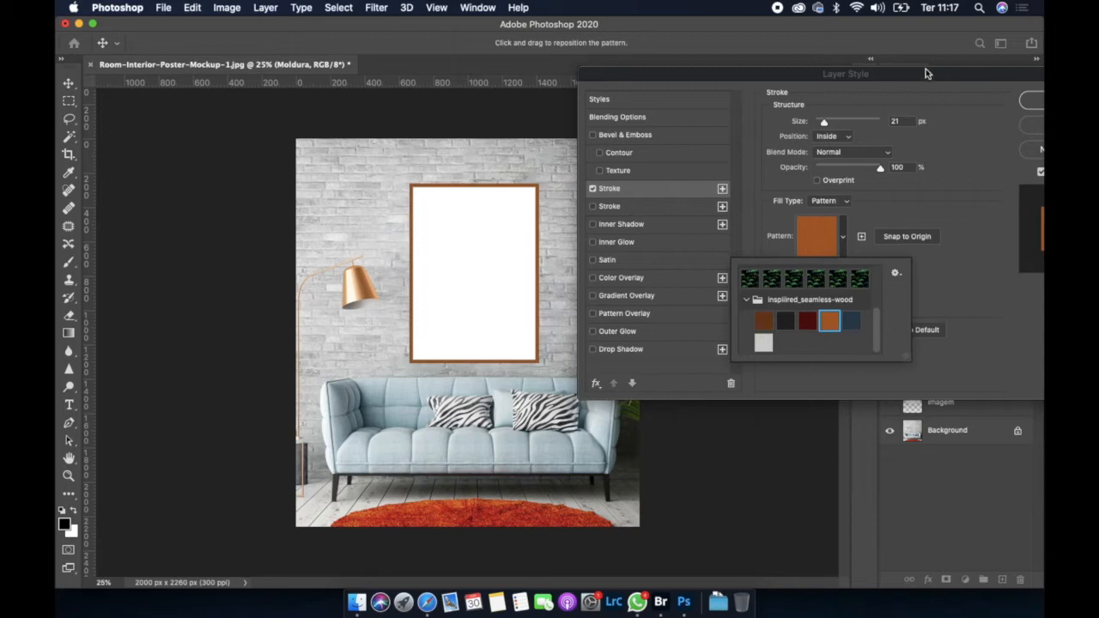
left_click_drag(921, 73, 834, 84)
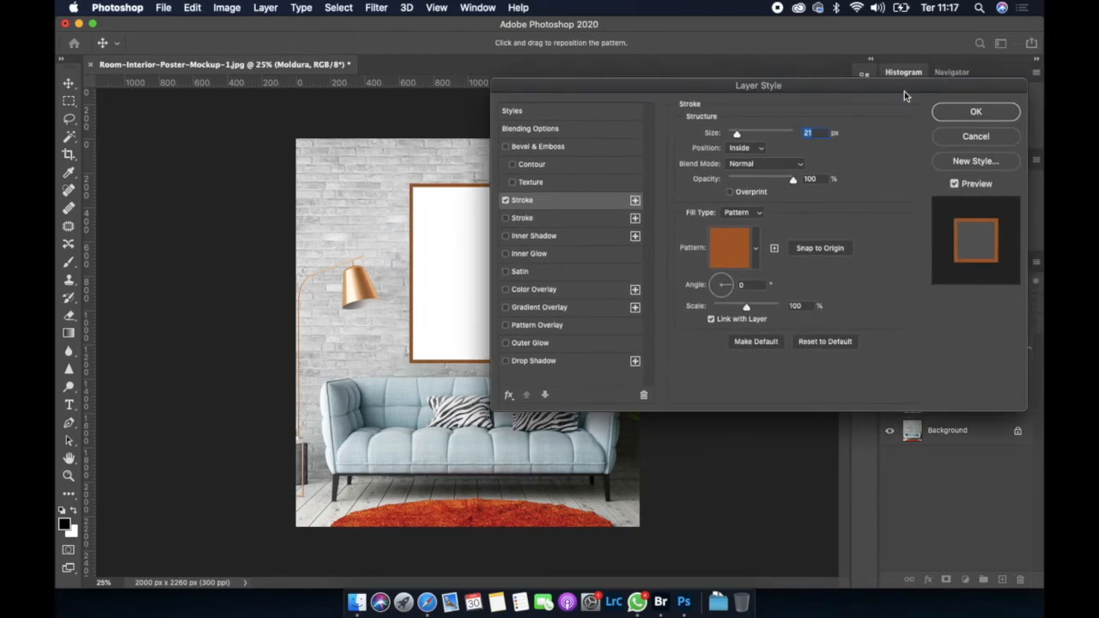
Set the size of the Moldura layer's wood-pattern stroke to 20 px
left_click_drag(747, 90, 801, 47)
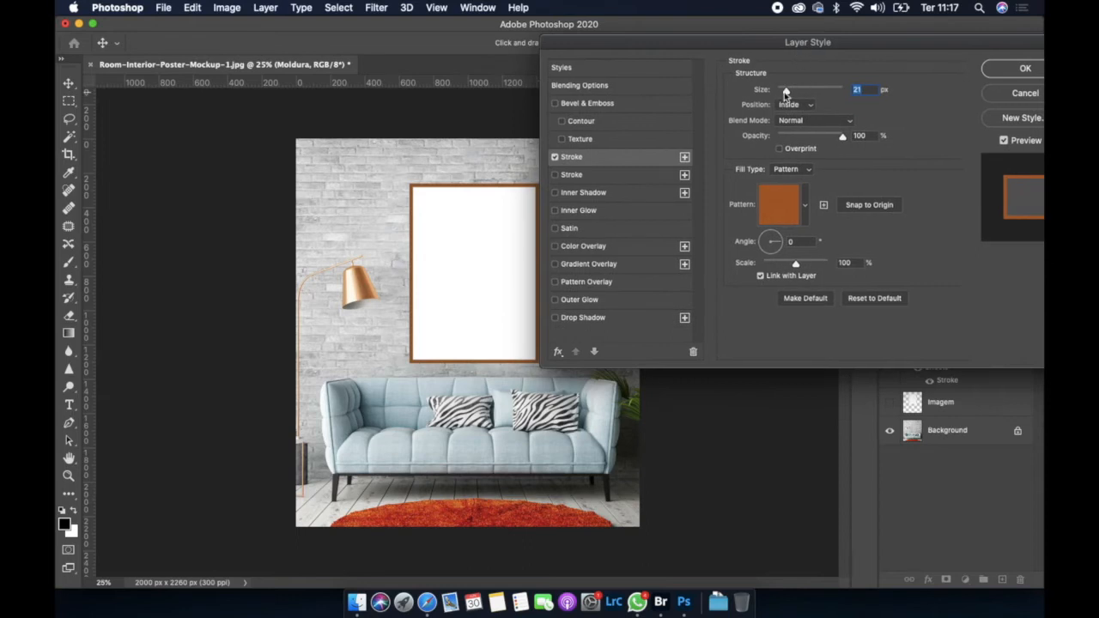
mouse_move(786, 91)
left_mouse_down()
mouse_move(846, 92)
mouse_move(787, 94)
left_mouse_up()
type("20")
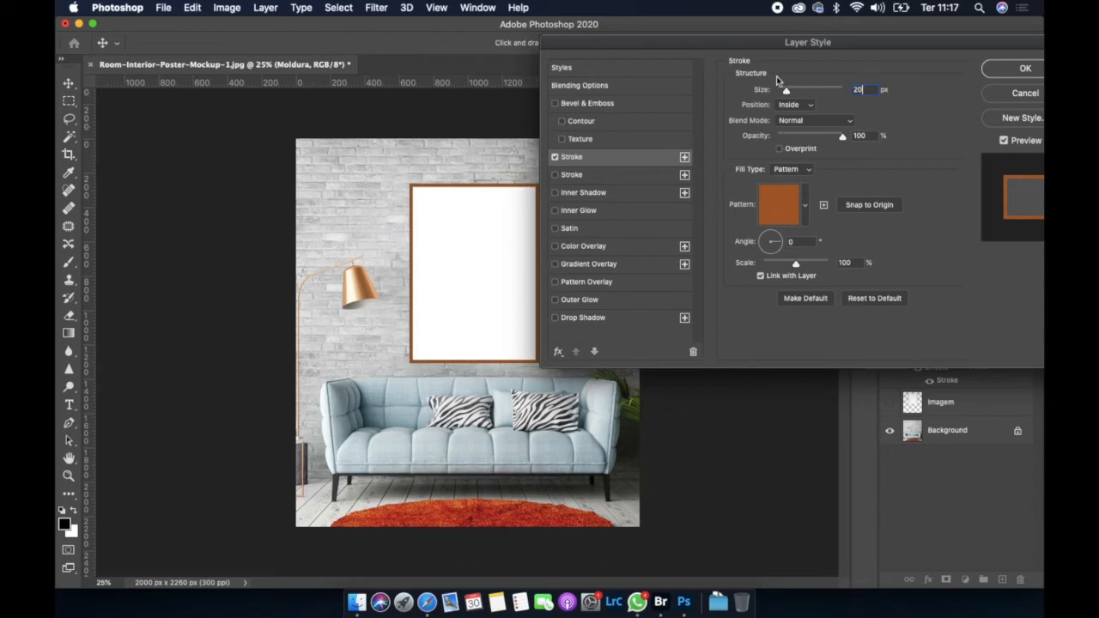
Replace the second stroke with a newly added one below the wood stroke, reset it to the default black color fill, and size it 29 px
left_click(658, 175)
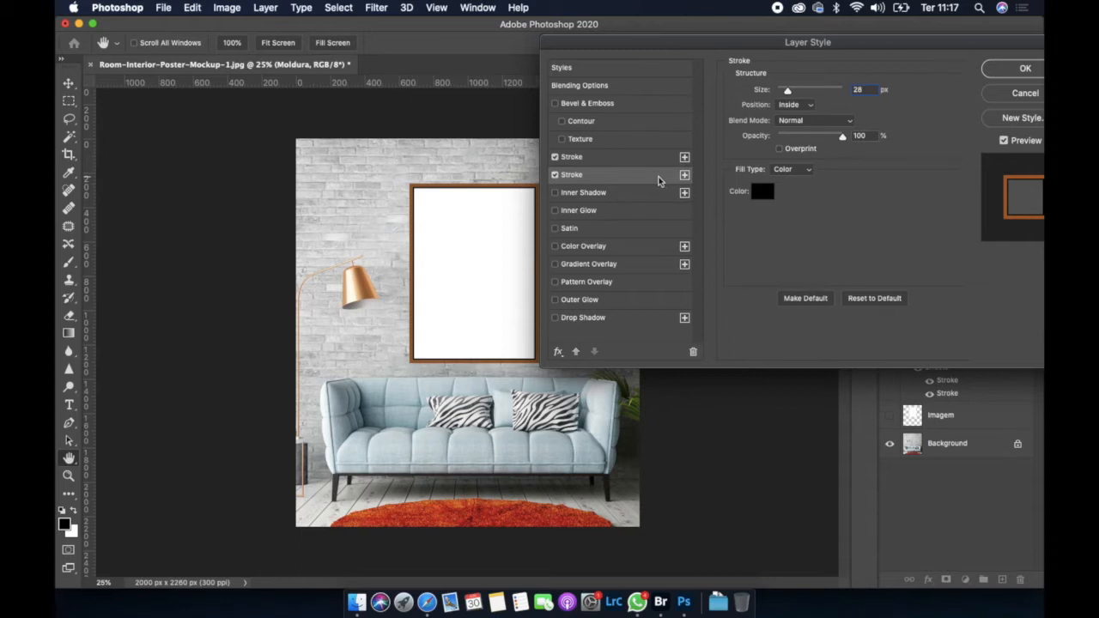
left_click(693, 352)
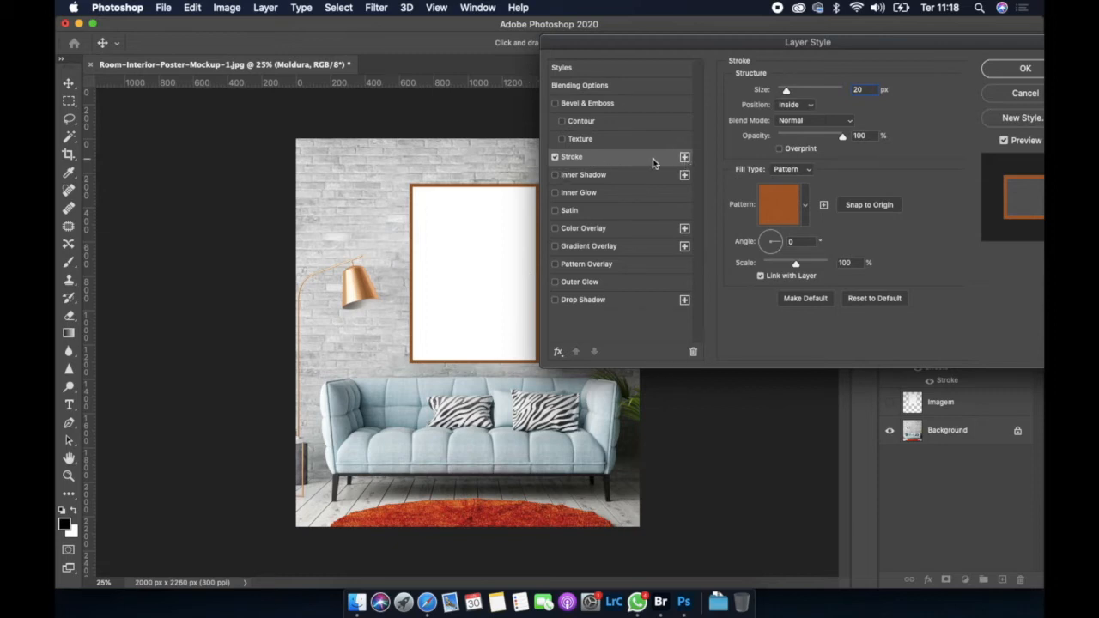
left_click(684, 157)
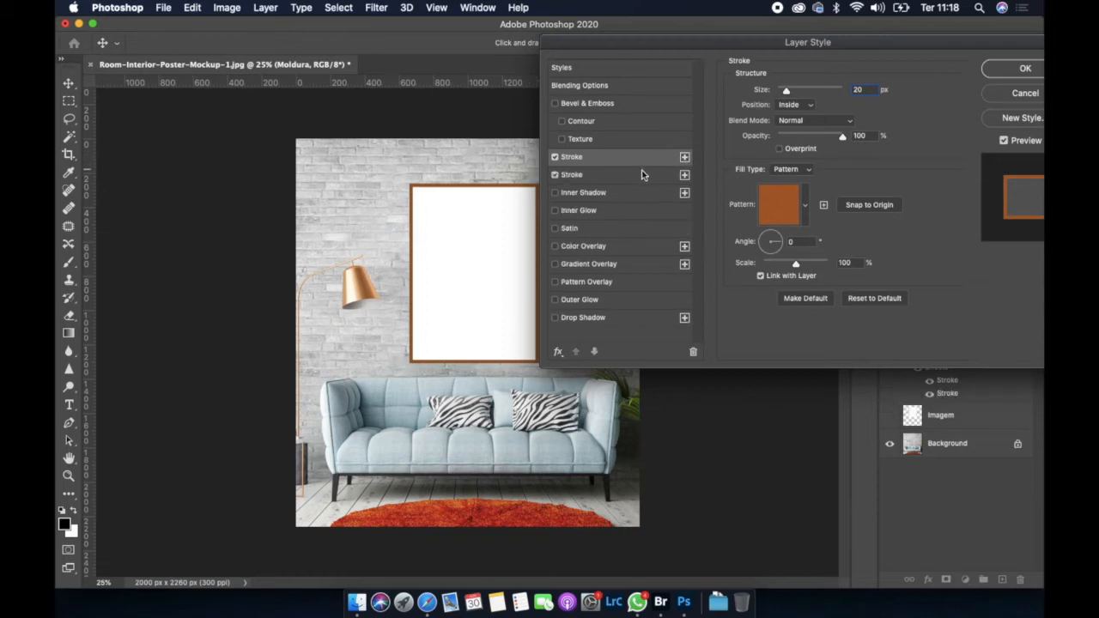
left_click(596, 176)
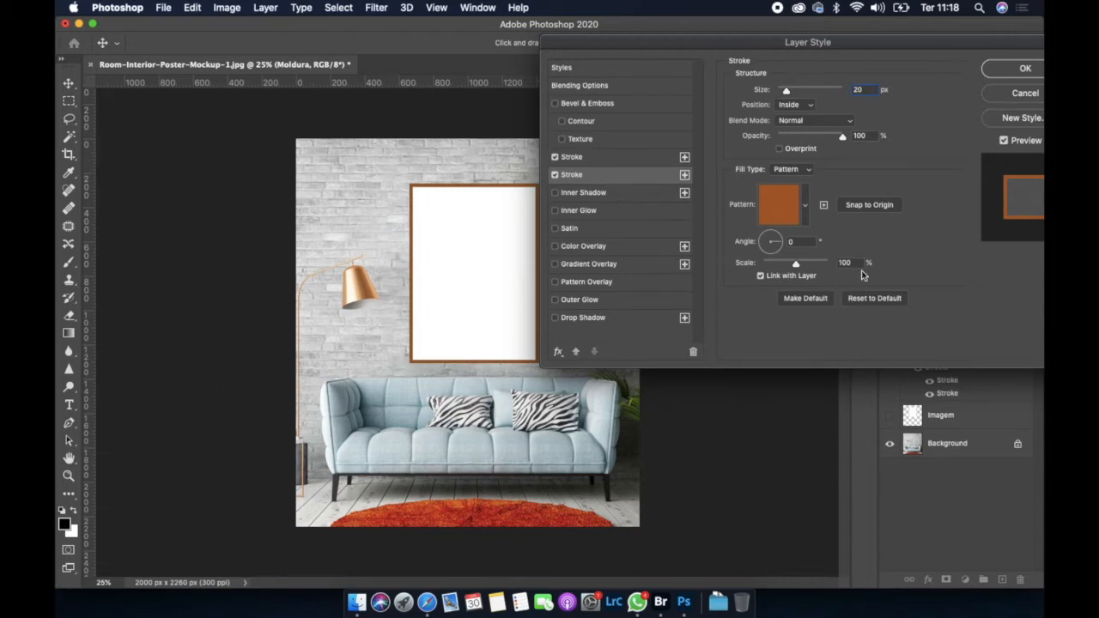
left_click(896, 300)
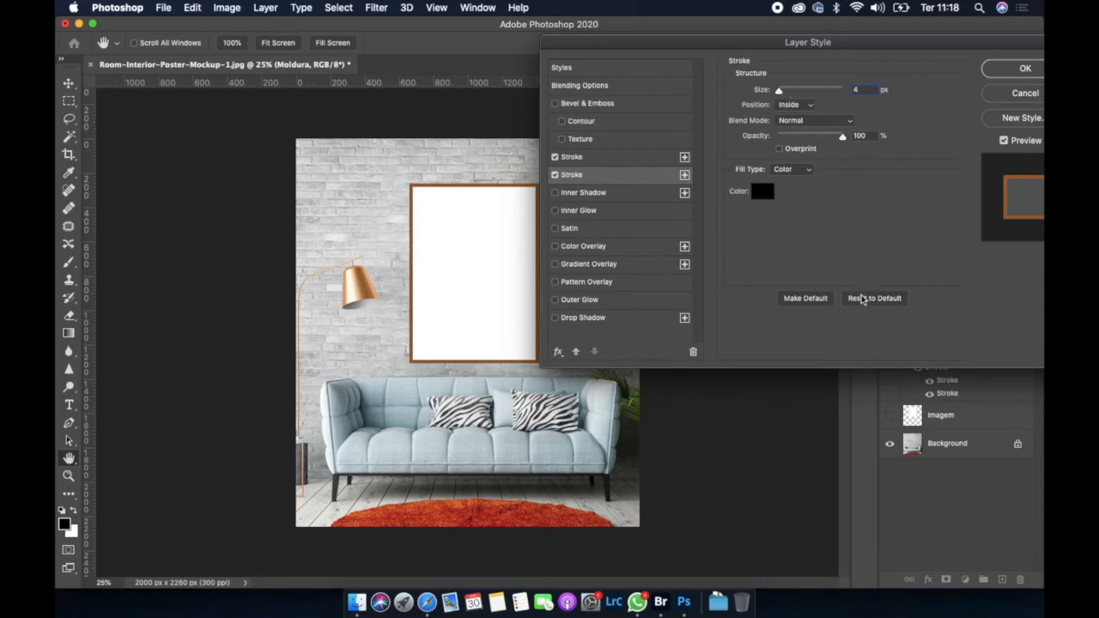
left_click_drag(780, 94, 788, 92)
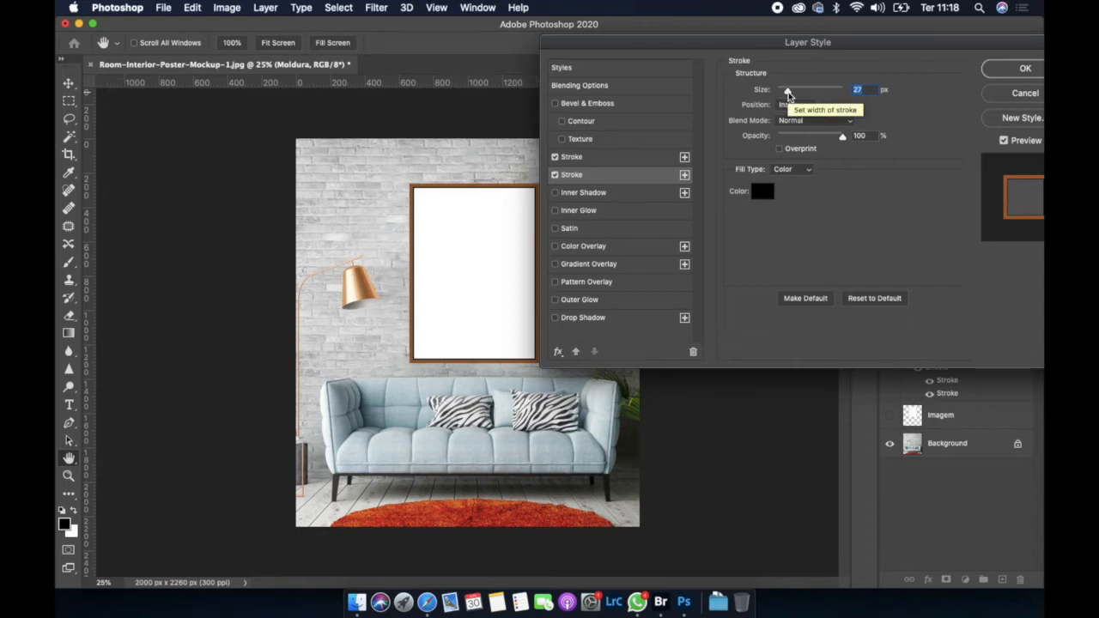
left_click_drag(788, 92, 789, 94)
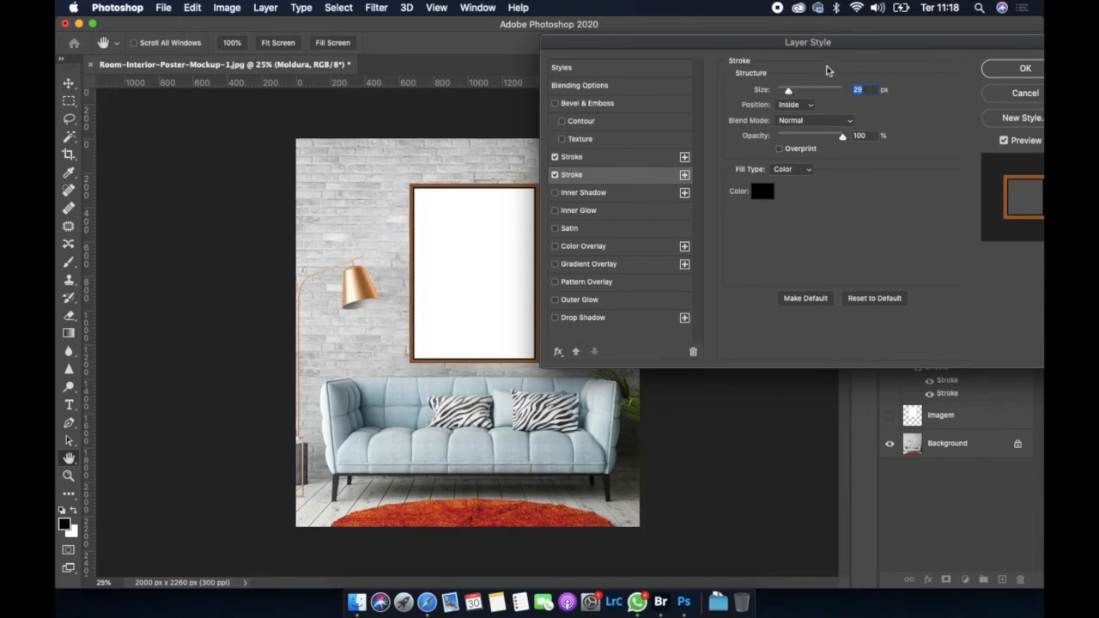
Add a drop shadow to the Moldura layer with 145° angle, 80% opacity, 19 px distance and 29 px size, and apply the layer style
left_click_drag(760, 48, 845, 48)
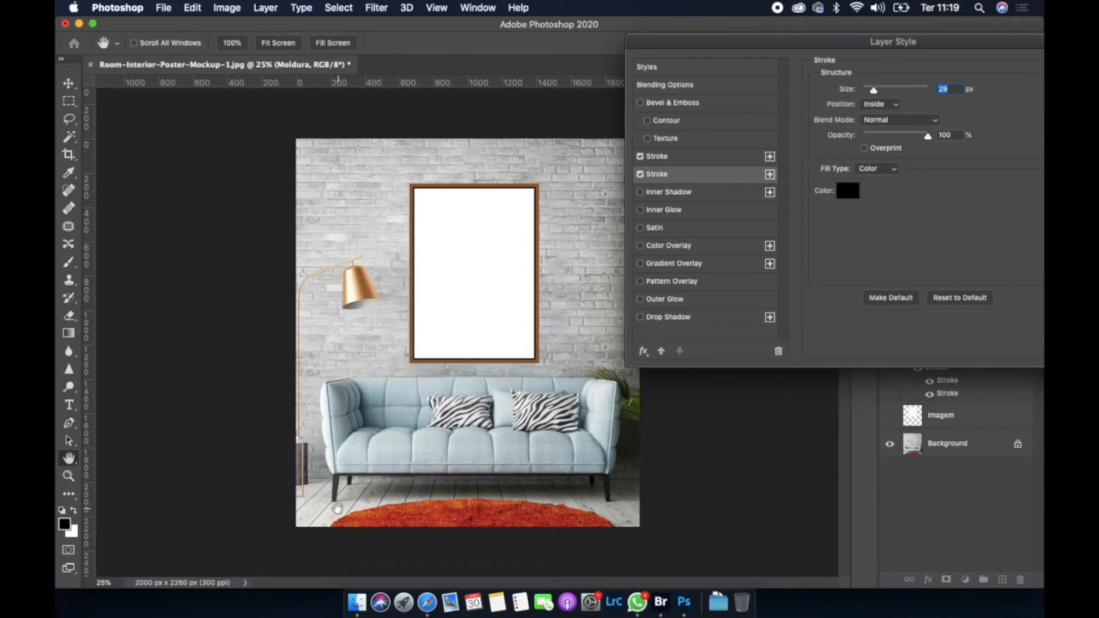
left_click(669, 318)
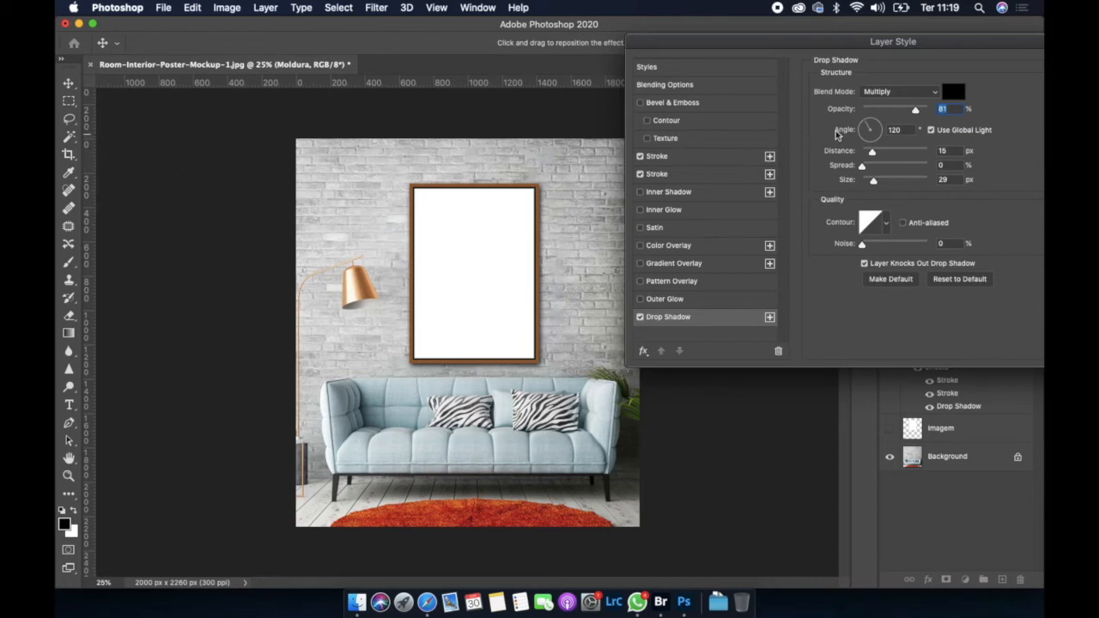
left_click_drag(868, 128, 866, 129)
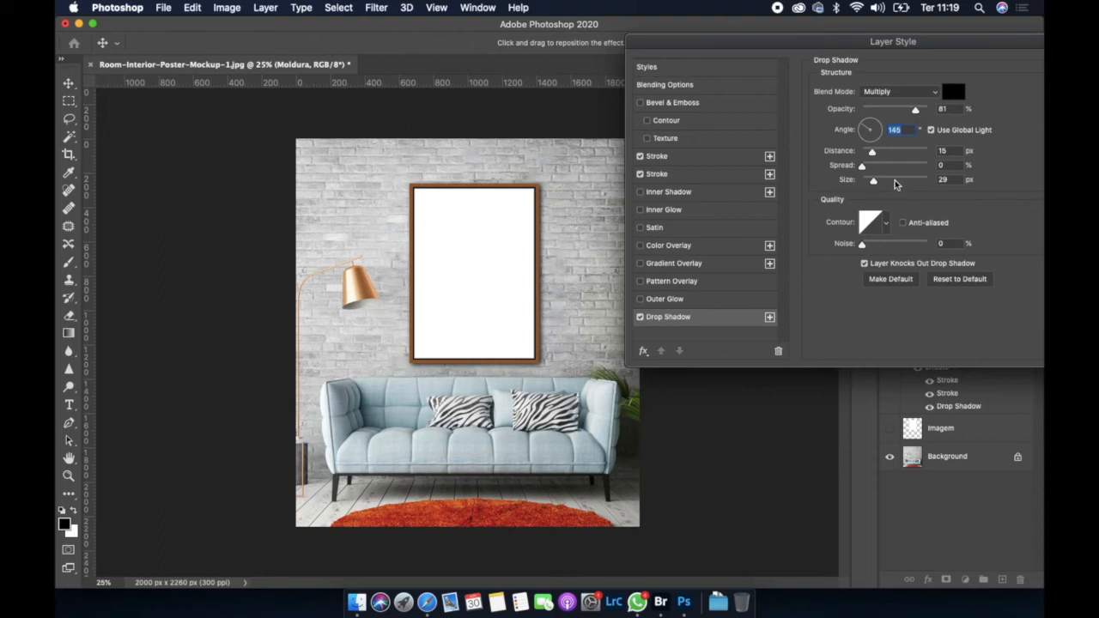
mouse_move(873, 183)
left_mouse_down()
mouse_move(906, 185)
mouse_move(874, 183)
left_mouse_up()
mouse_move(918, 113)
left_mouse_down()
mouse_move(879, 117)
mouse_move(955, 123)
mouse_move(916, 122)
left_mouse_up()
mouse_move(872, 152)
left_mouse_down()
mouse_move(922, 151)
mouse_move(875, 150)
left_mouse_up()
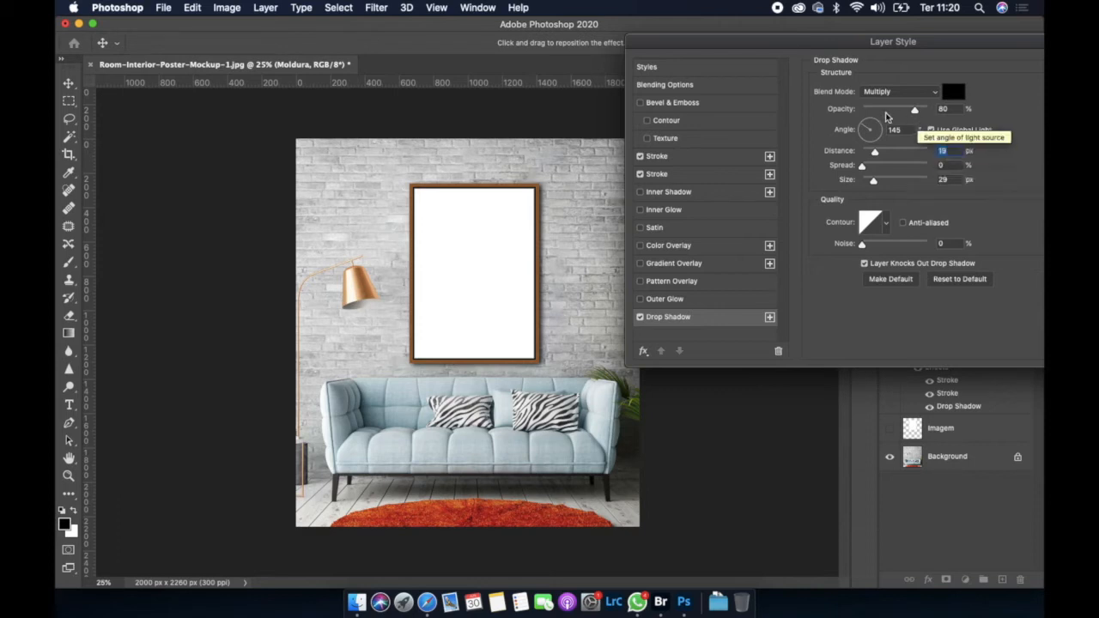
left_click(700, 156)
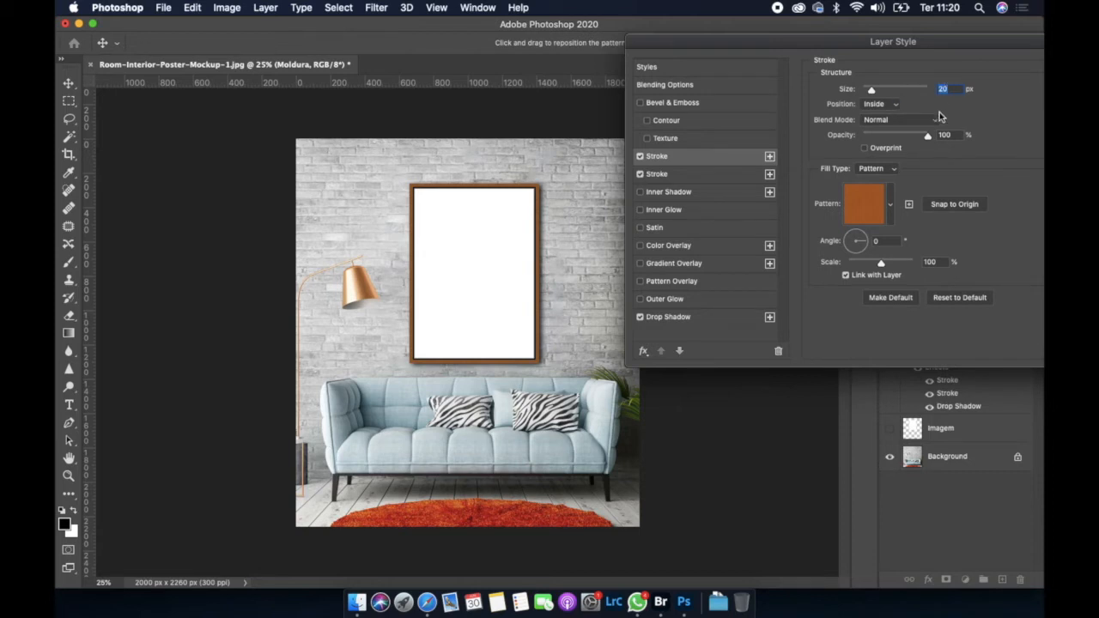
left_click_drag(843, 55, 786, 75)
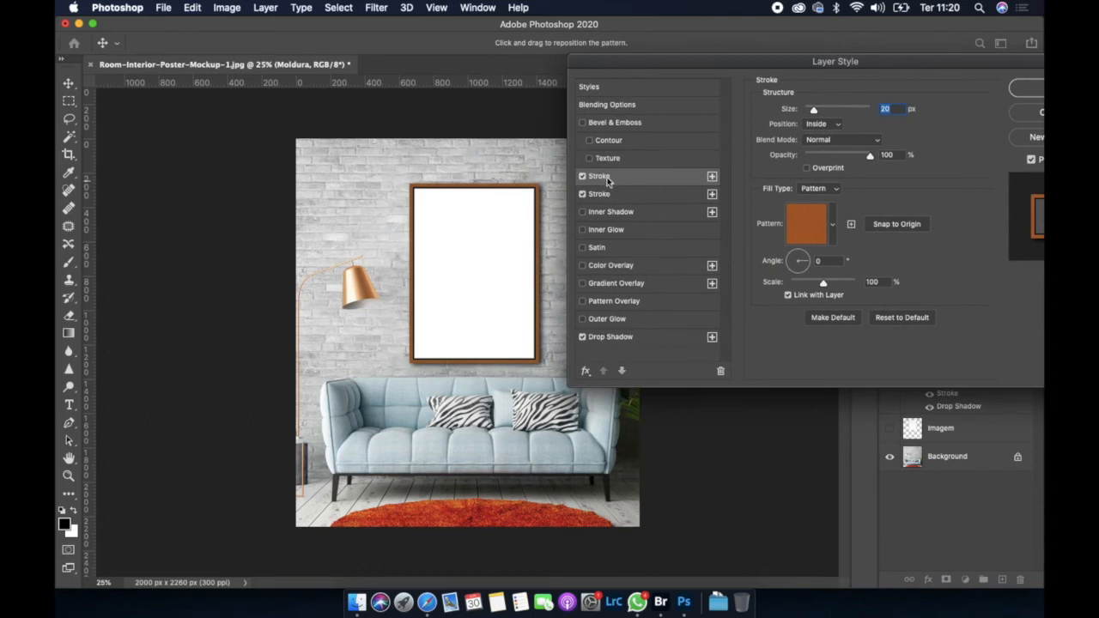
left_click_drag(852, 68, 753, 69)
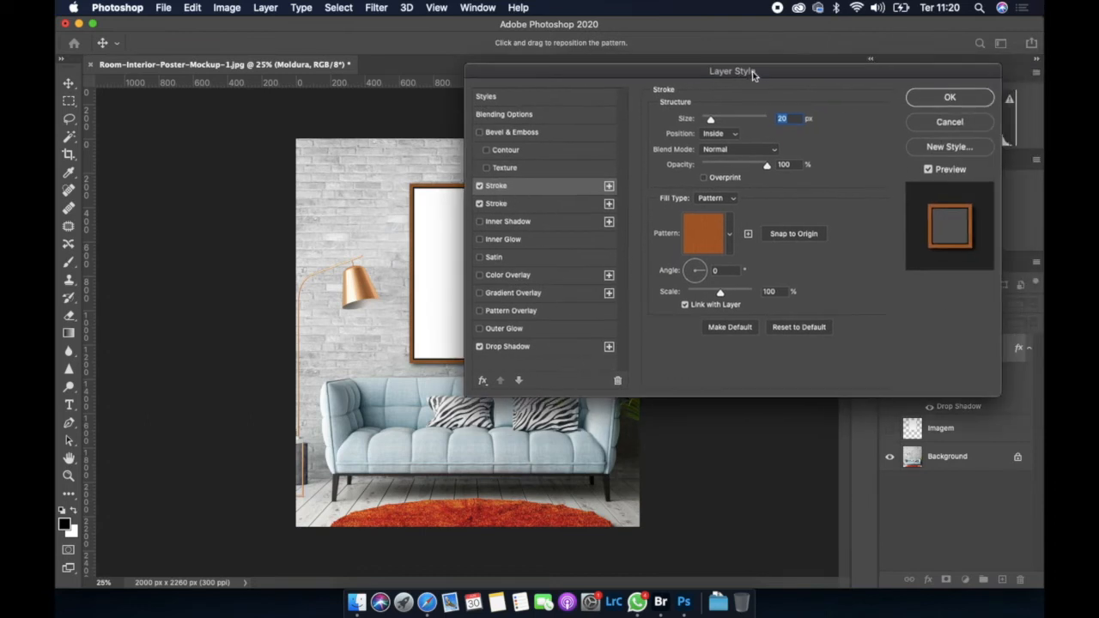
left_click(934, 102)
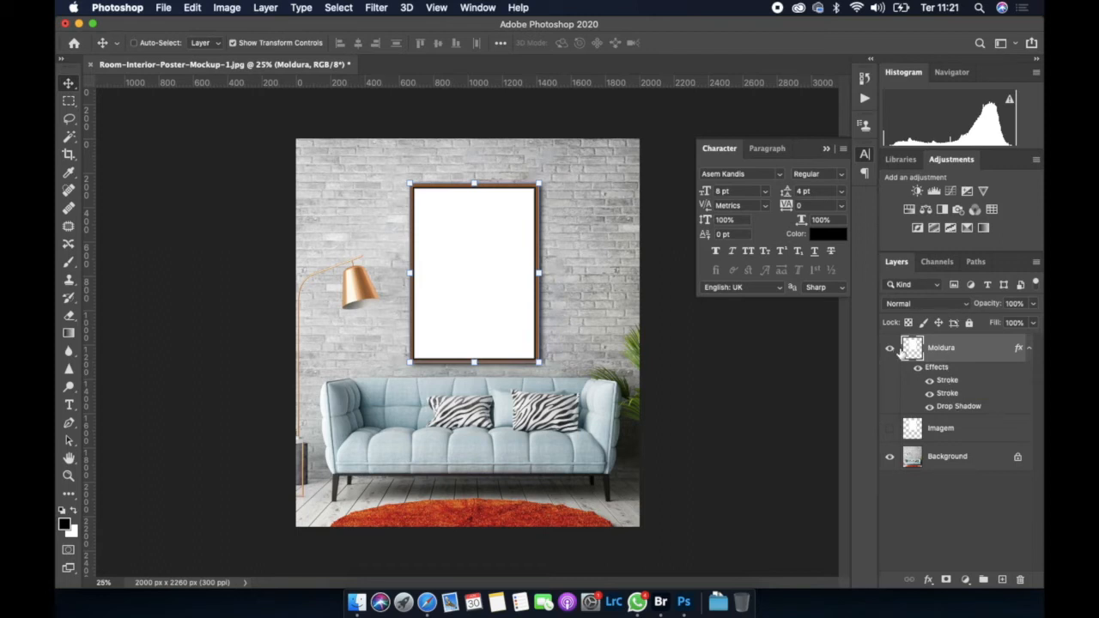
Duplicate the Moldura layer with its effects and hide the copy as a backup
right_click(968, 353)
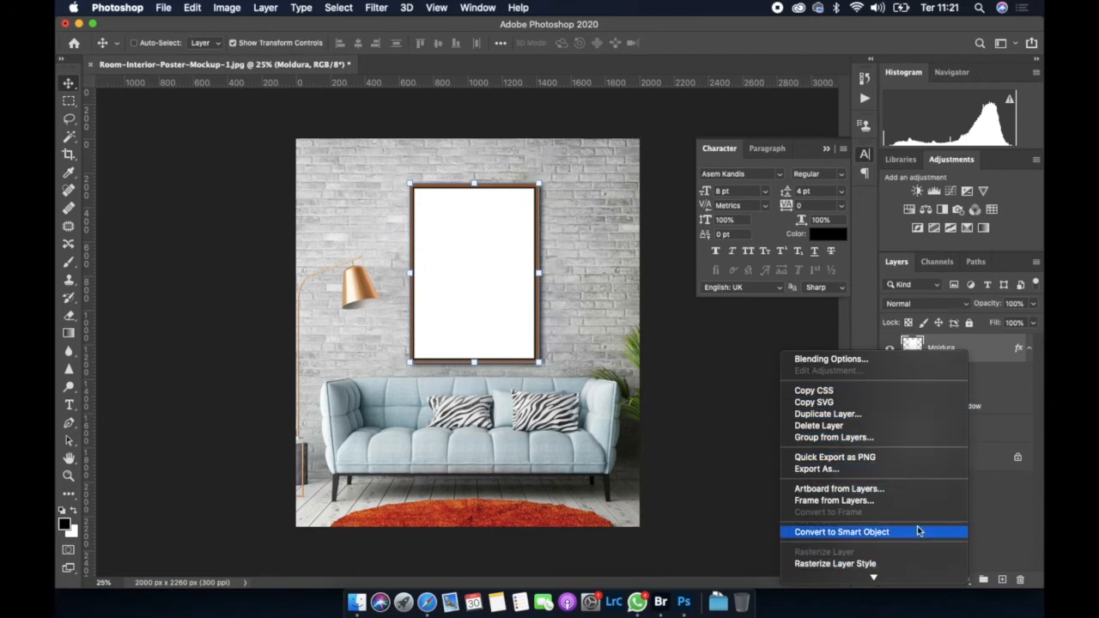
left_click(990, 355)
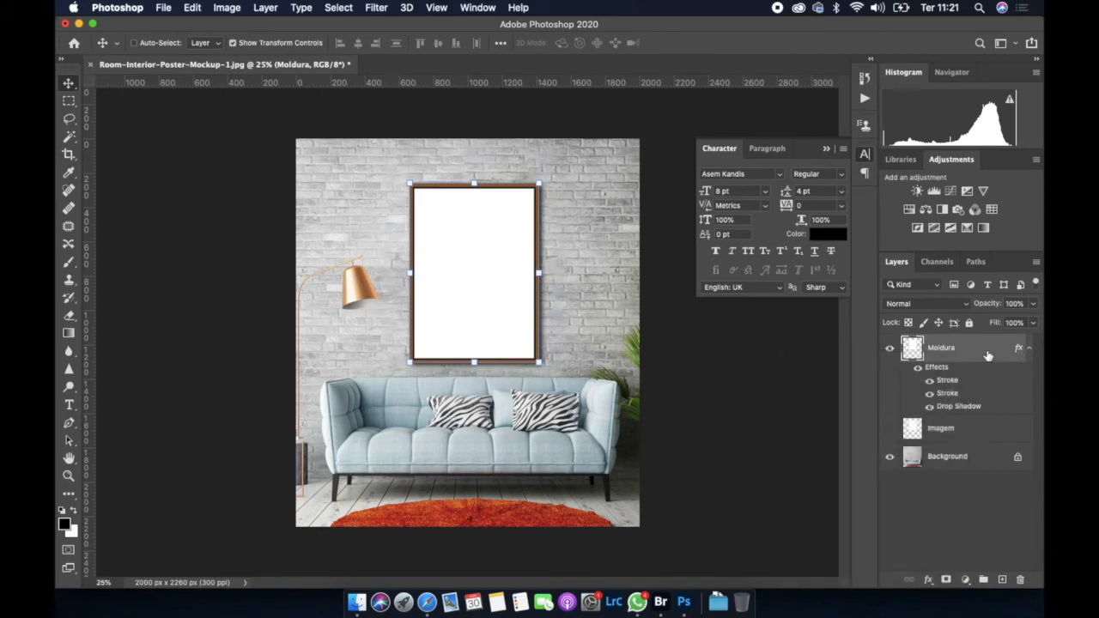
left_click_drag(987, 356, 1003, 577)
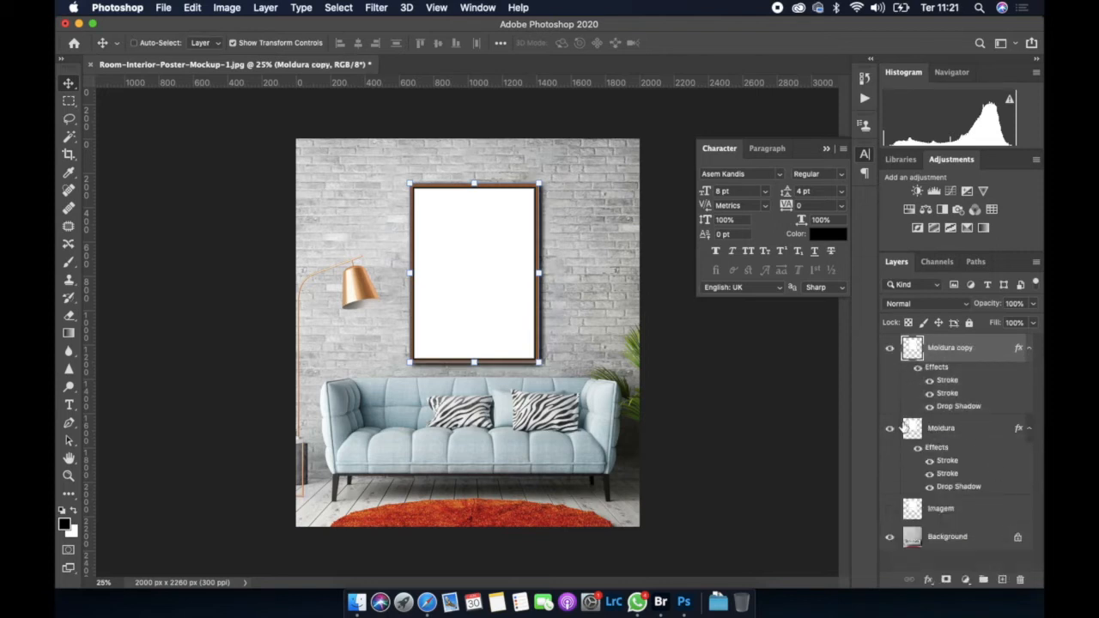
left_click(890, 349)
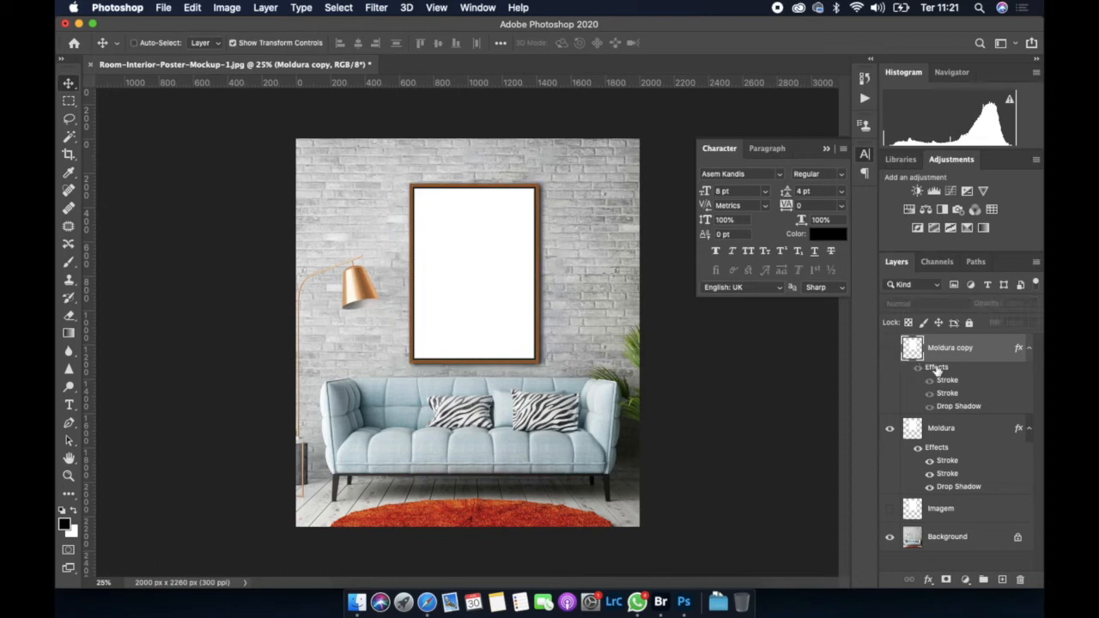
Rasterize the layer style of the original Moldura layer and check it by toggling the layer's visibility
left_click(950, 429)
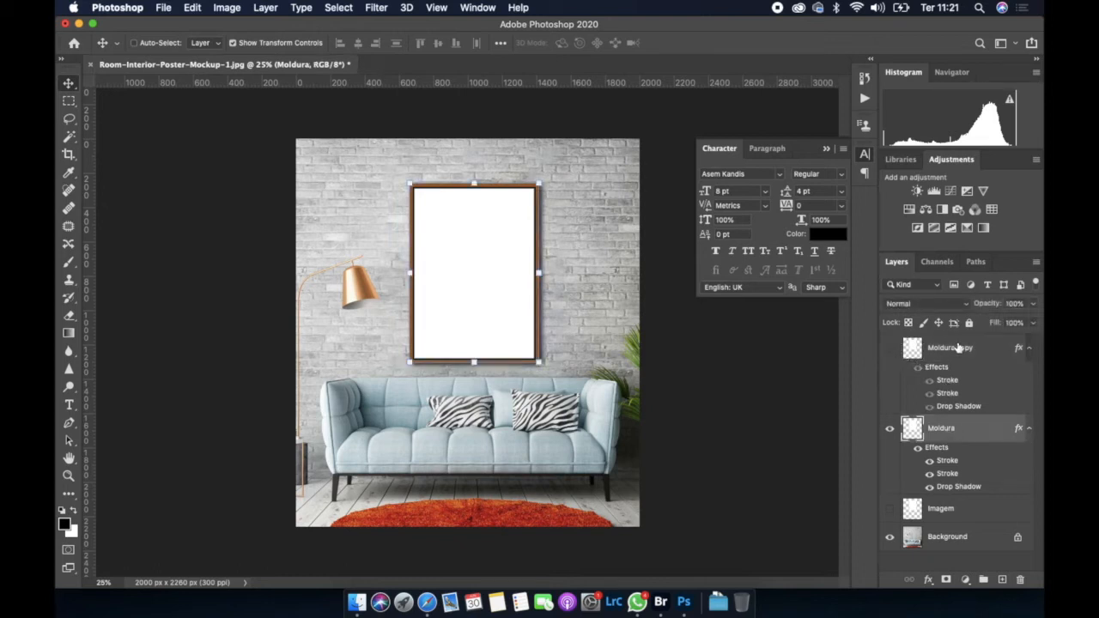
right_click(965, 432)
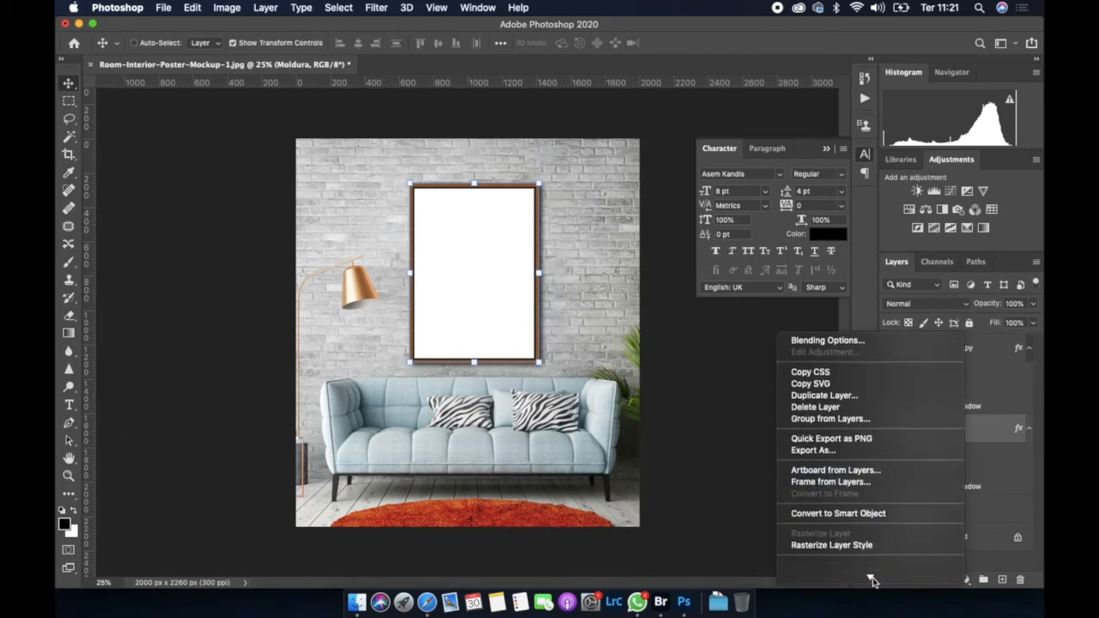
left_click(886, 541)
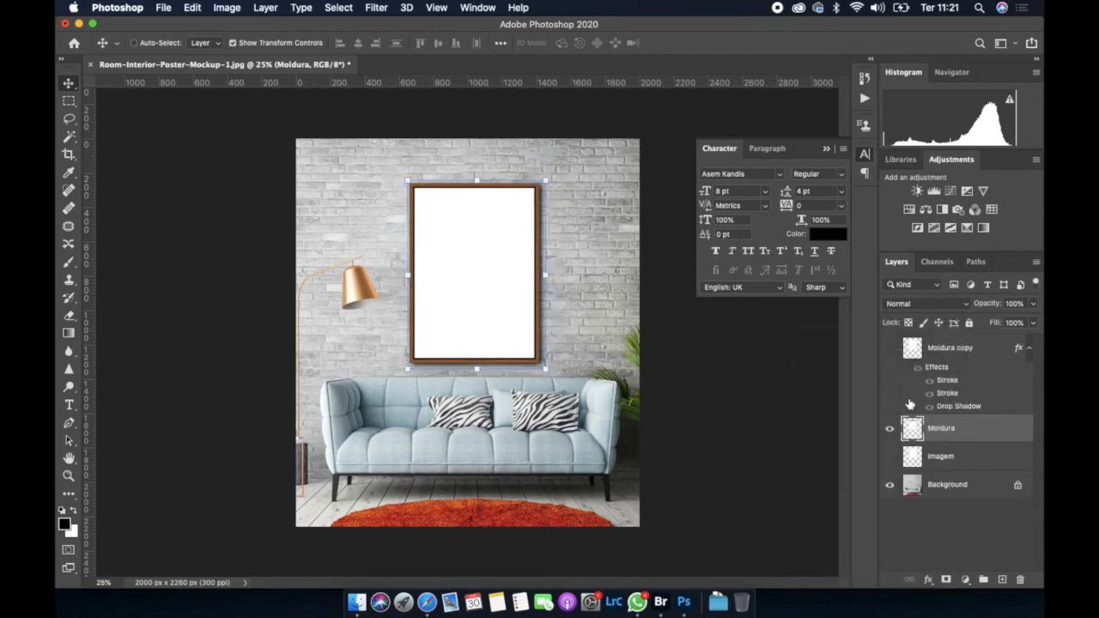
left_click(890, 432)
left_click(889, 432)
Select the white area inside the Moldura frame with the Magic Wand, delete it, and clear the selection
left_click(70, 140)
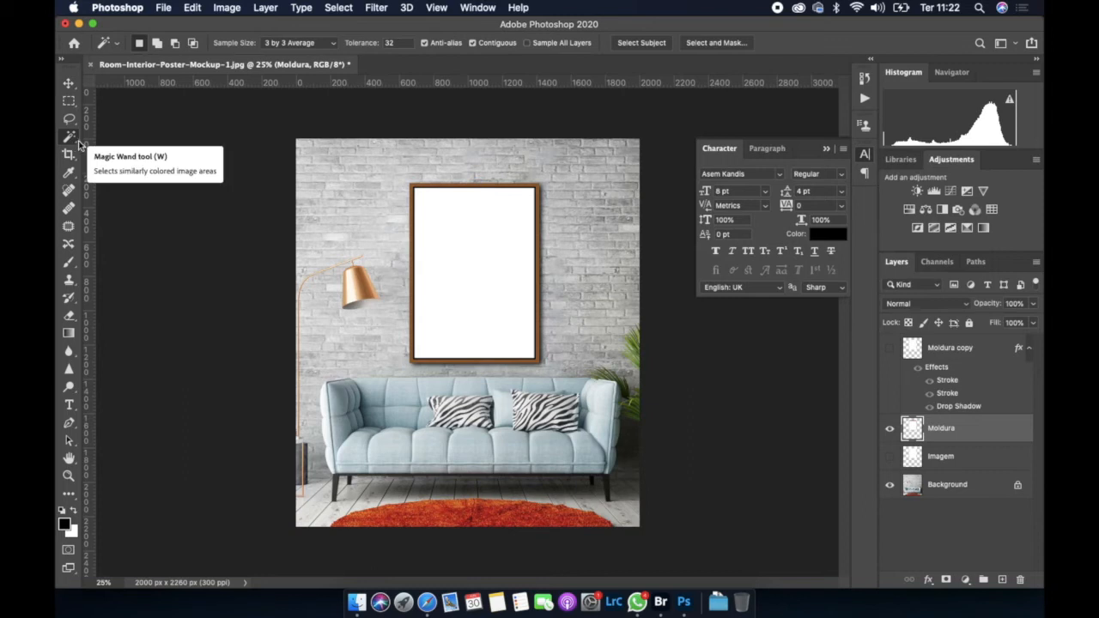
left_click(449, 239)
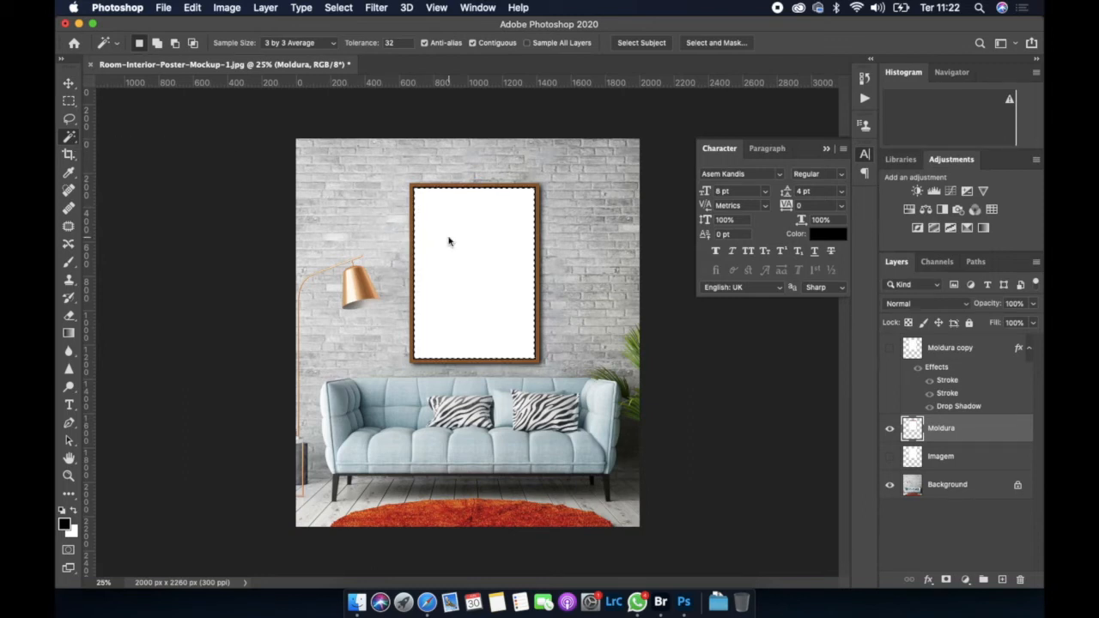
key("Delete")
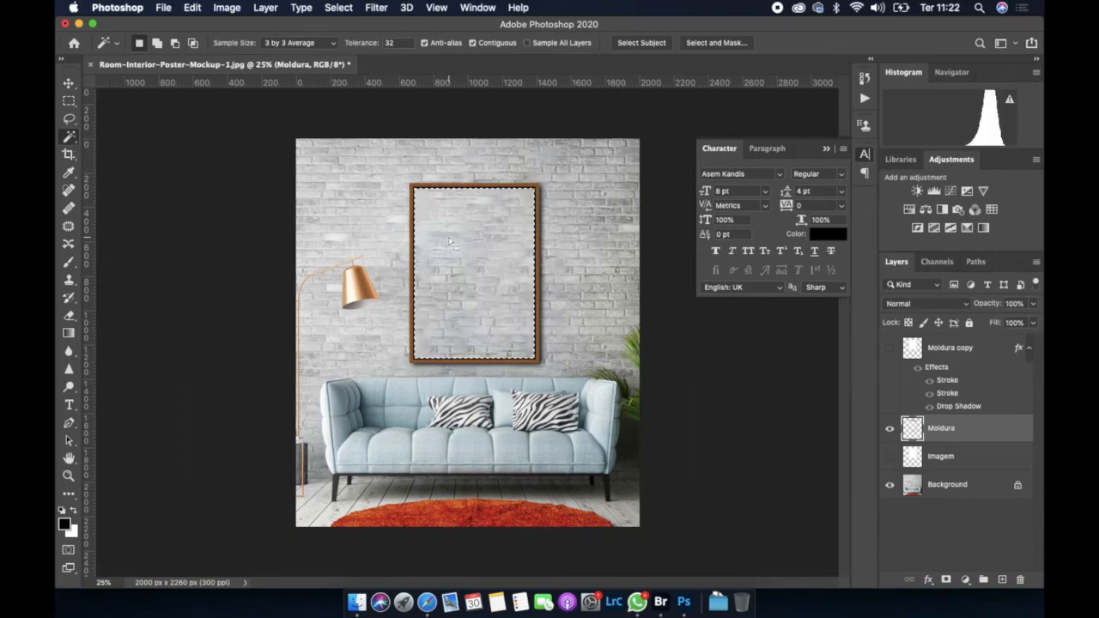
key("super+d")
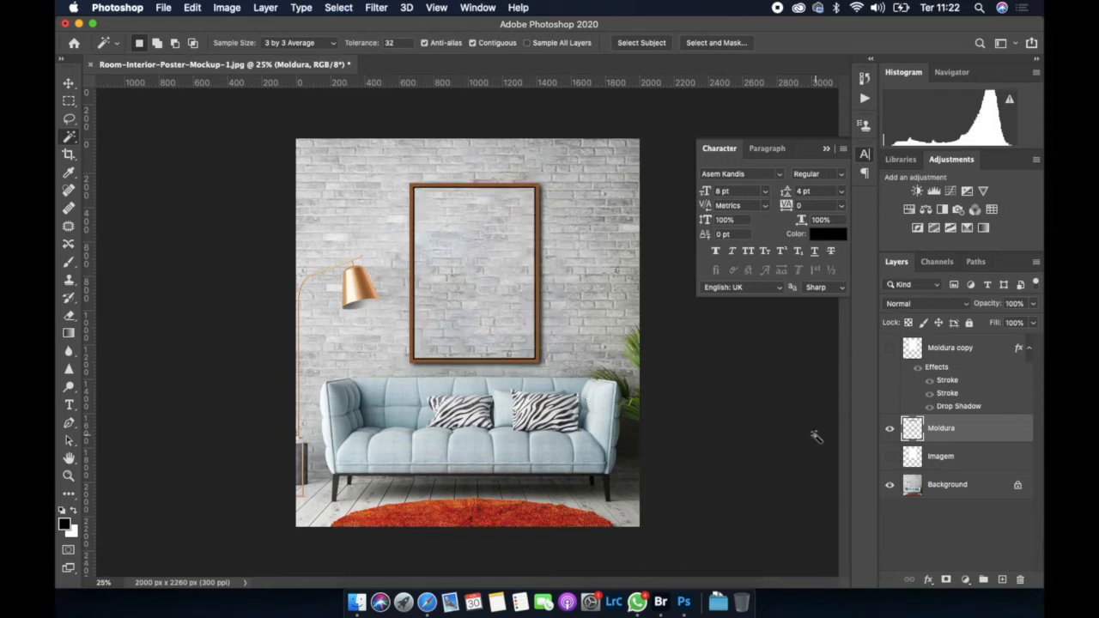
Show the Imagem layer and convert it to a smart object
left_click(889, 458)
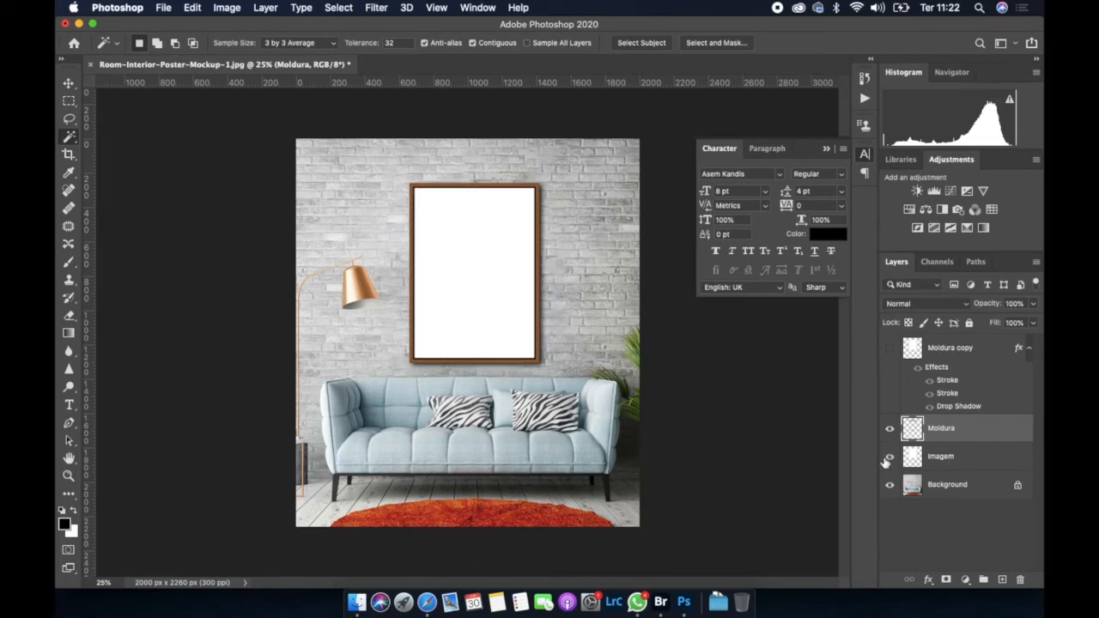
left_click(954, 464)
right_click(981, 463)
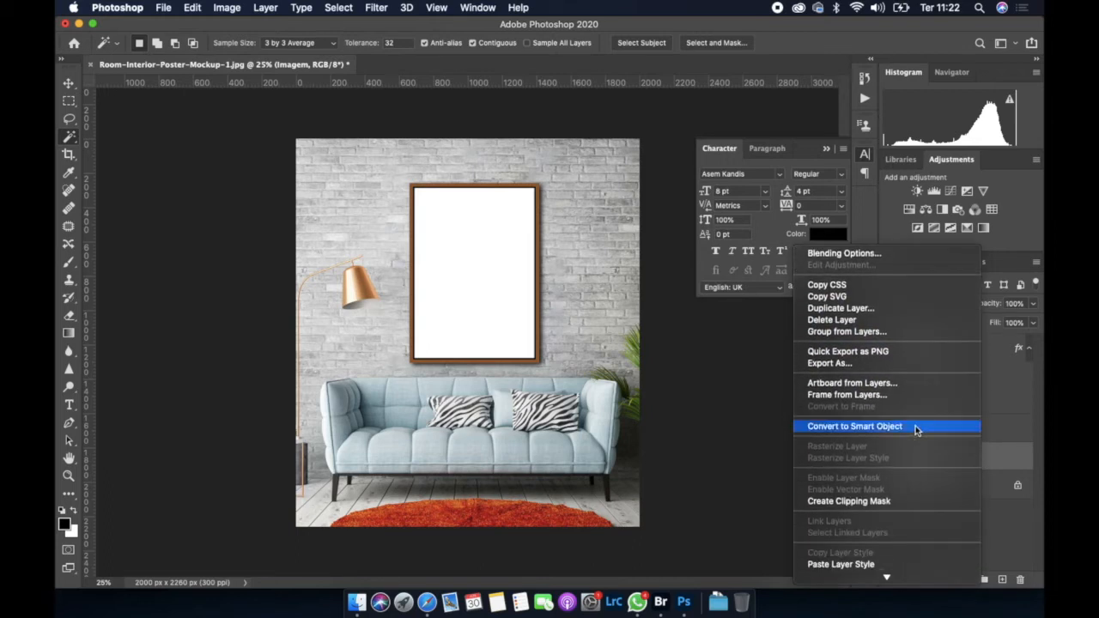
left_click(915, 426)
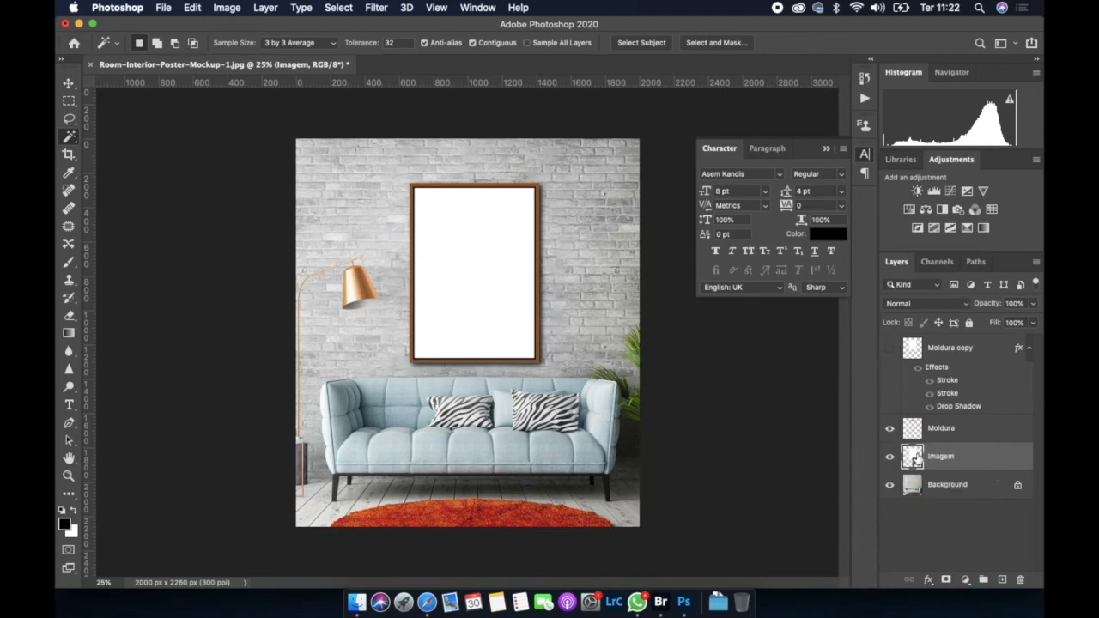
Open the Imagem smart object's contents keeping the embedded profile, and place fotos-farol-11-Editar-Editar.jpg from the Tutorial folder on its canvas
double_click(915, 458)
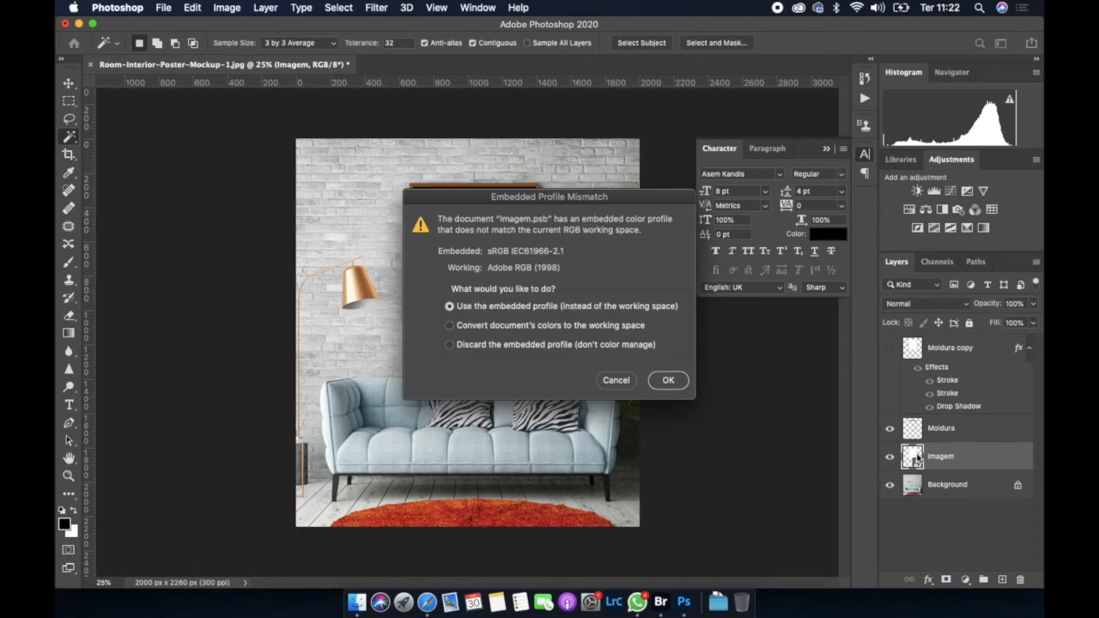
left_click(681, 384)
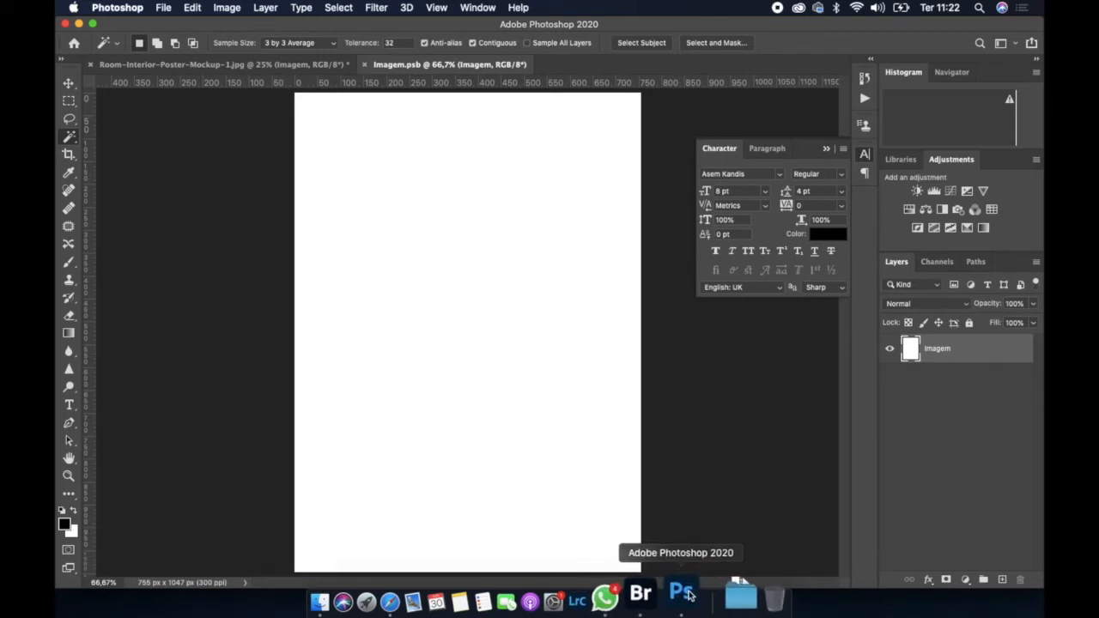
left_click(366, 592)
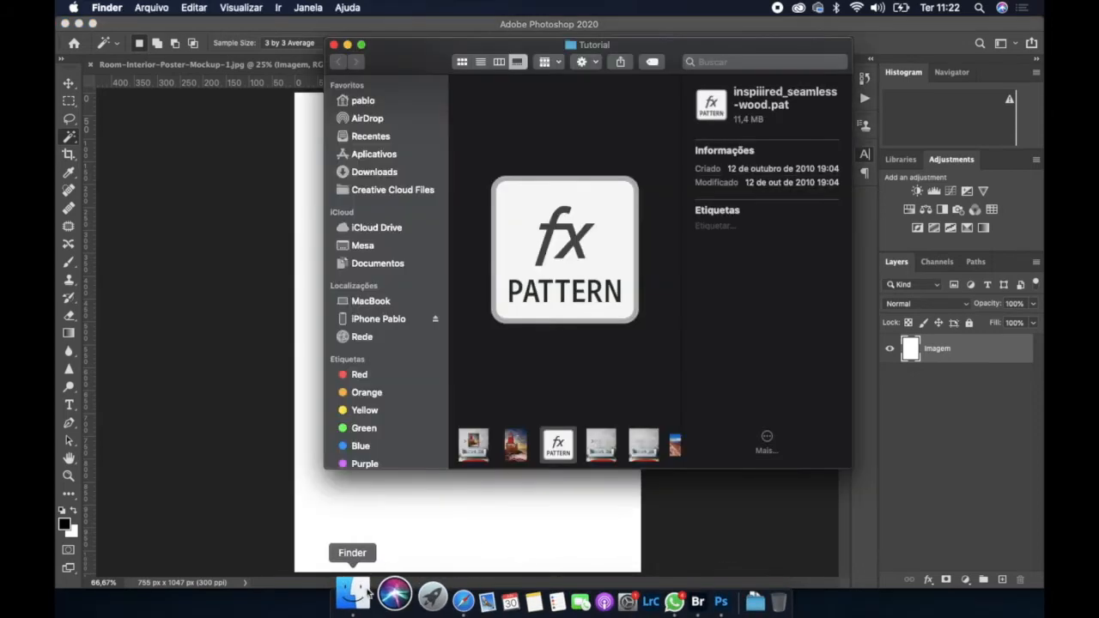
left_click(515, 446)
left_click_drag(515, 447, 311, 365)
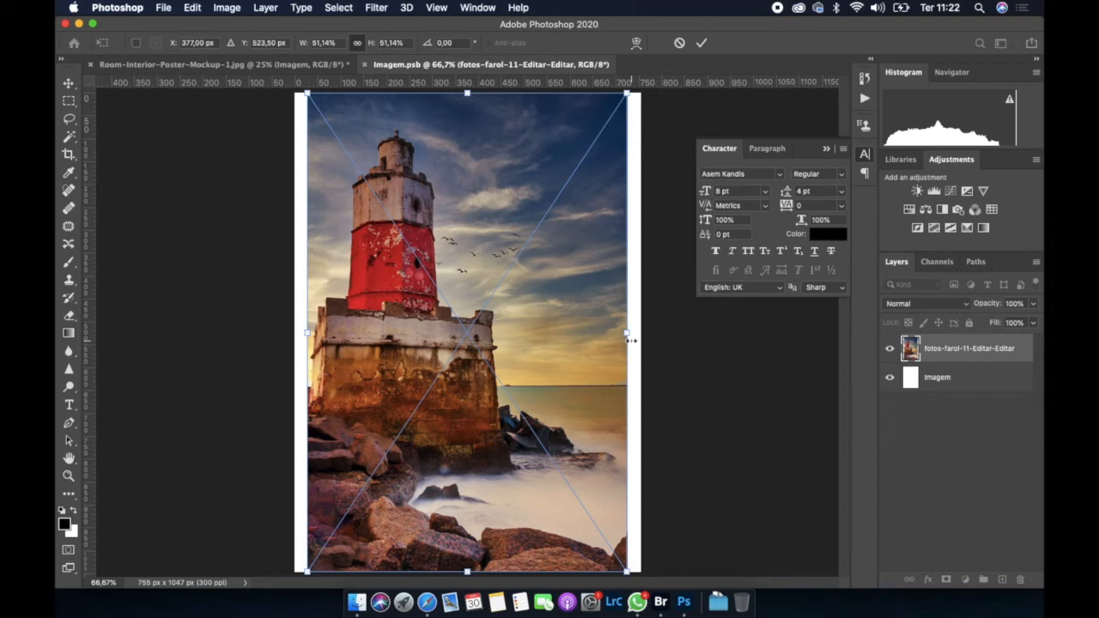
Scale the placed lighthouse photo proportionally to 55.38% so it fills the canvas width, and commit the transform
left_click_drag(630, 335, 631, 335)
left_click_drag(629, 334, 639, 333)
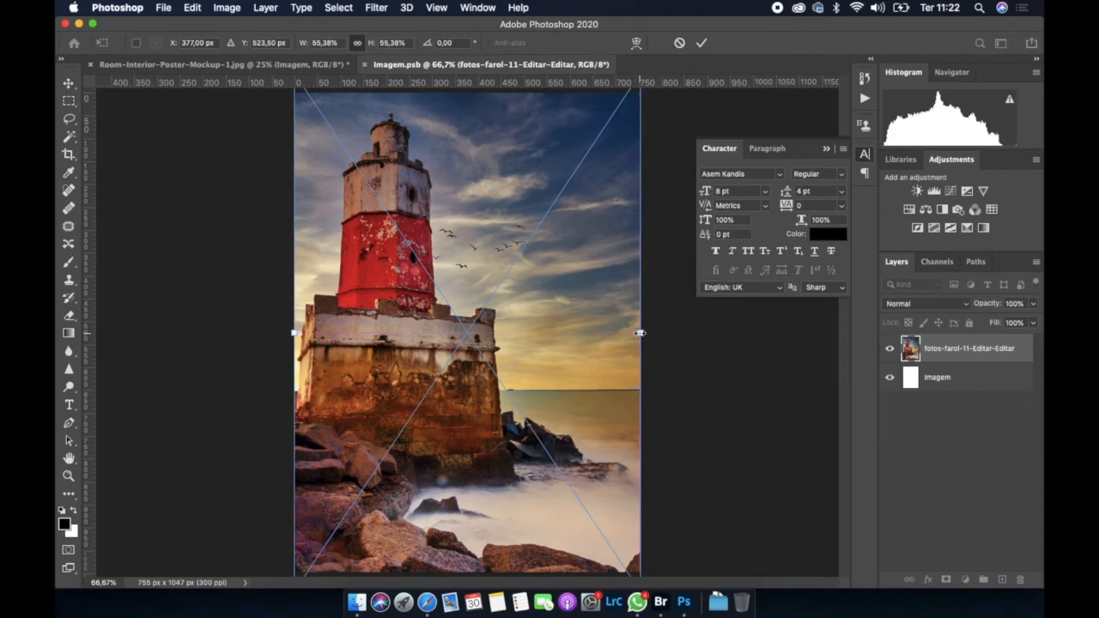
left_click(702, 43)
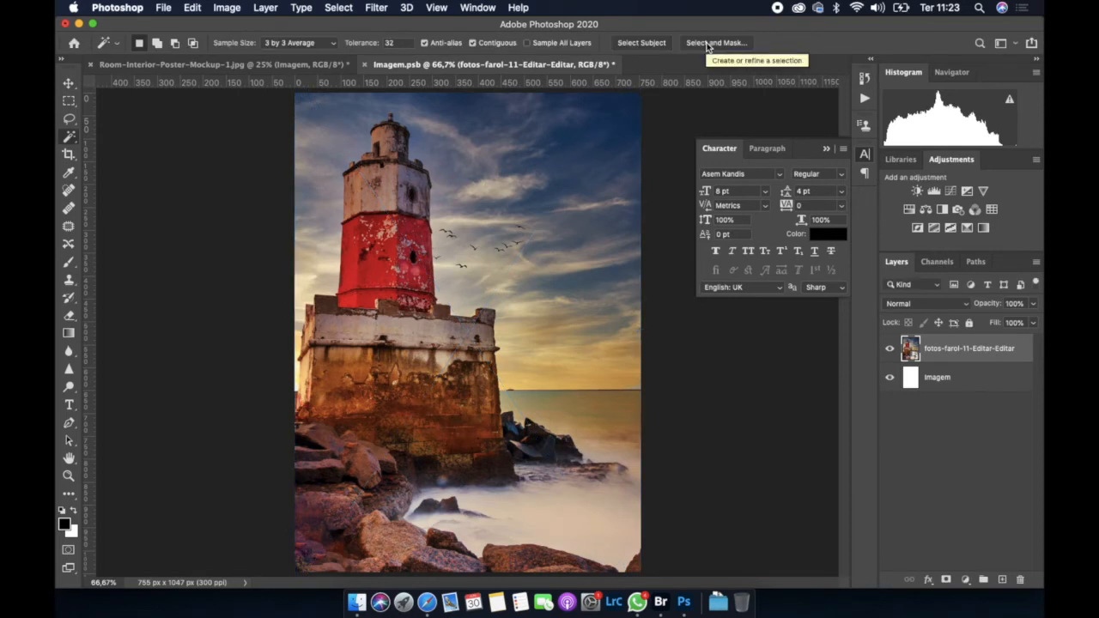
Save the Imagem.psb contents and close that document to return to the room mockup
left_click(163, 8)
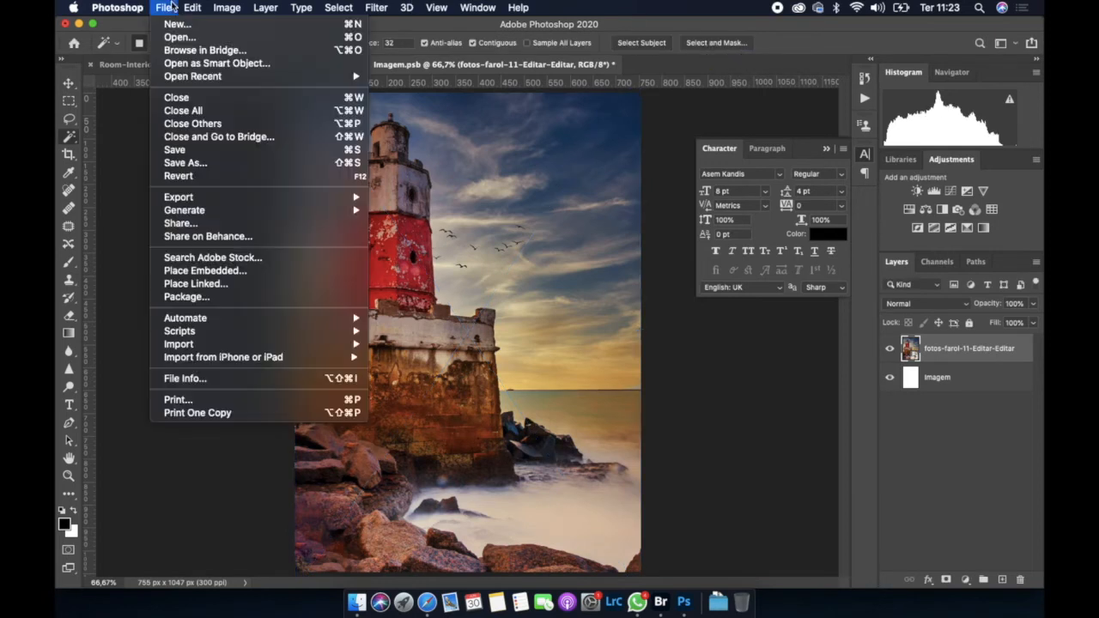
left_click(206, 151)
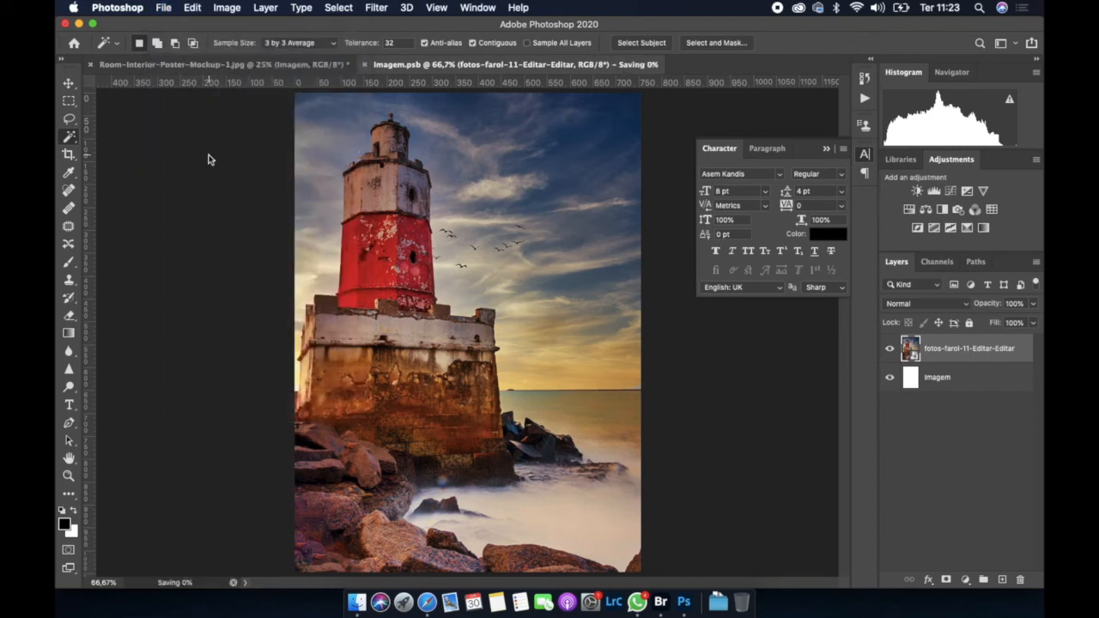
left_click(364, 65)
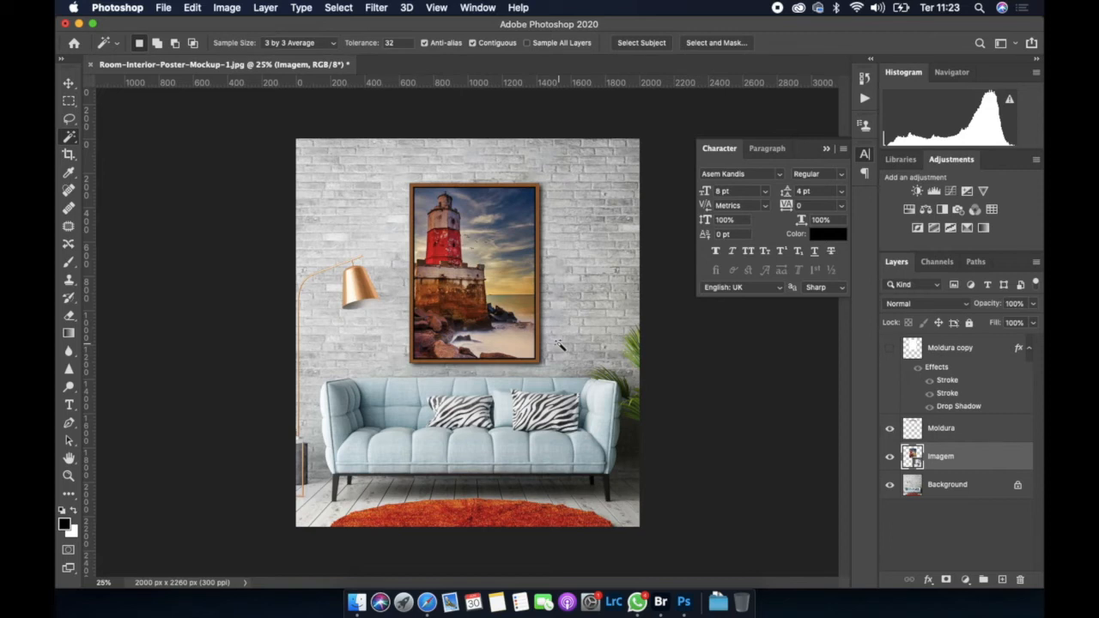
Save the mockup on the computer in the Tutorial folder as ünico.psd with layers and maximum compatibility, and close the document
left_click(163, 9)
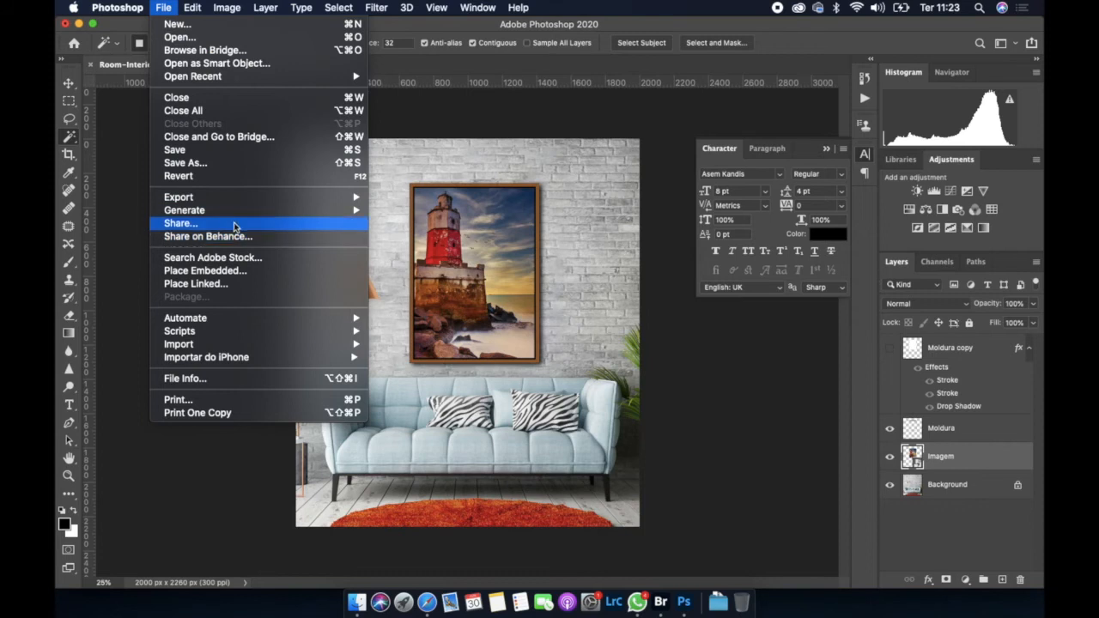
left_click(236, 168)
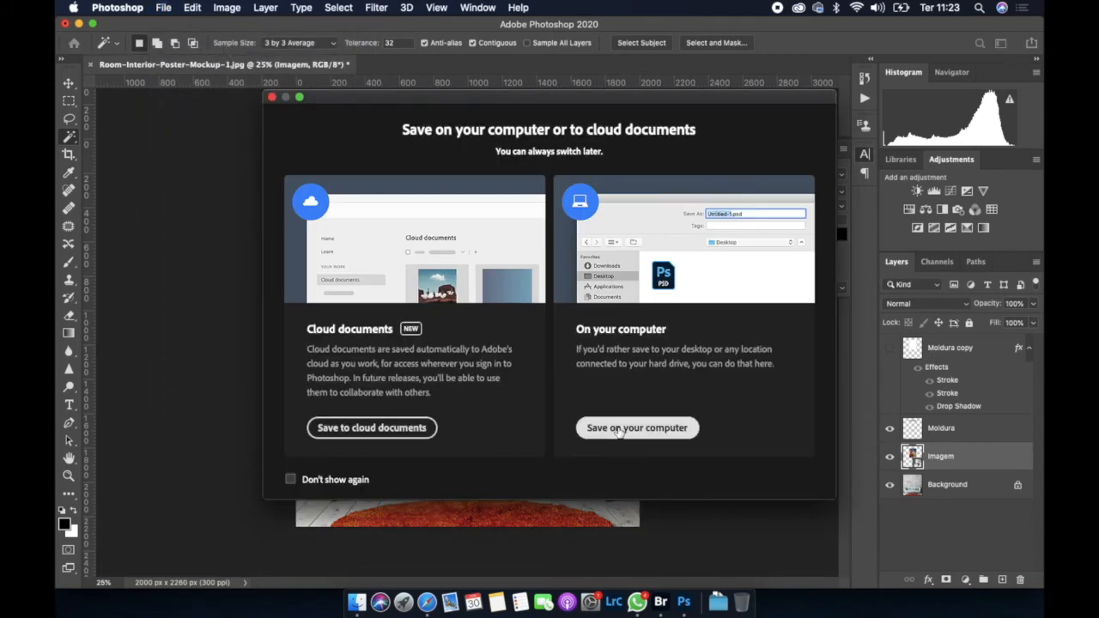
left_click(620, 428)
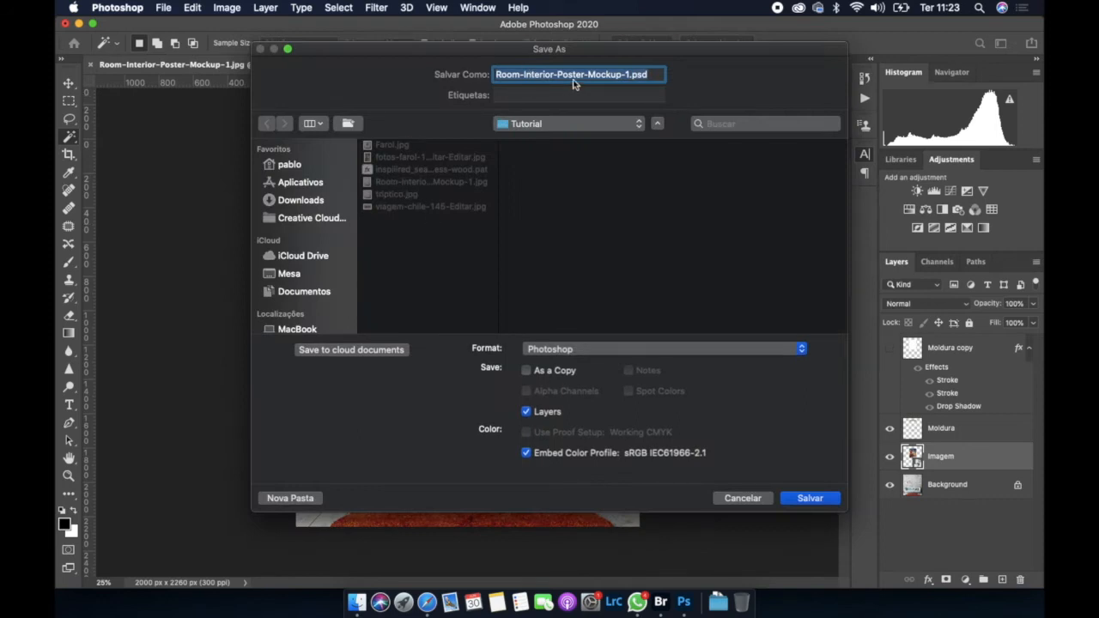
type("f")
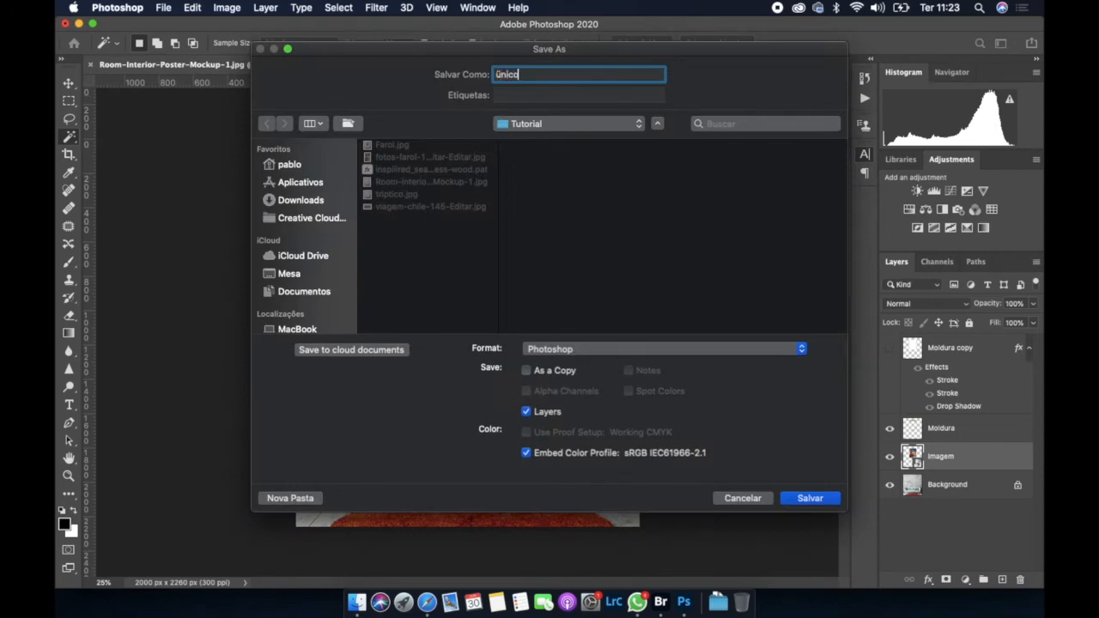
key("Return")
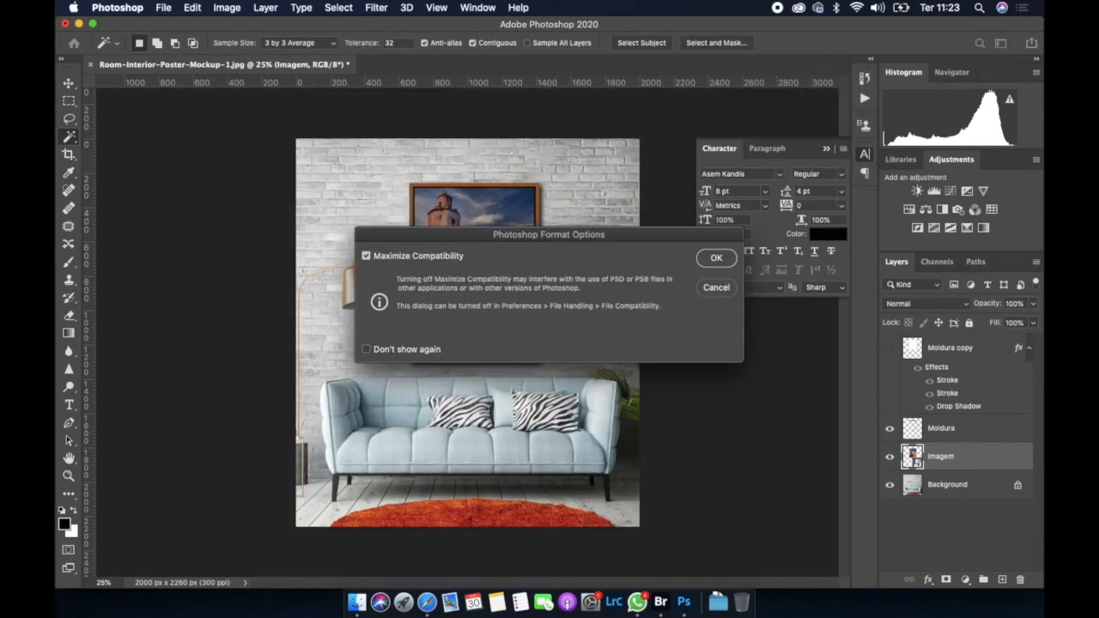
key("Return")
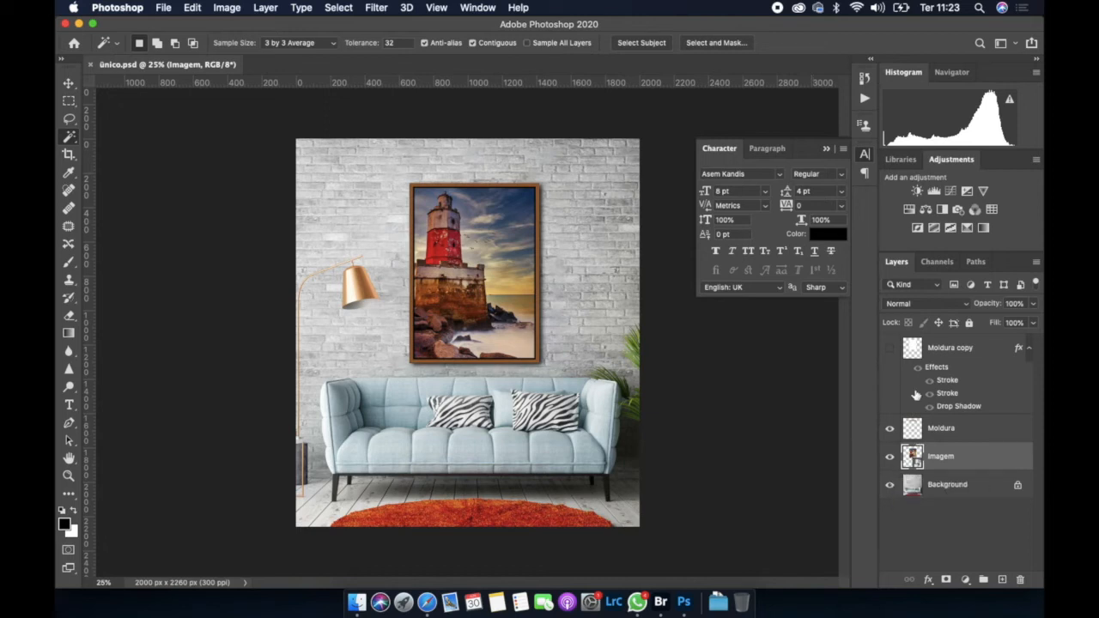
left_click(91, 66)
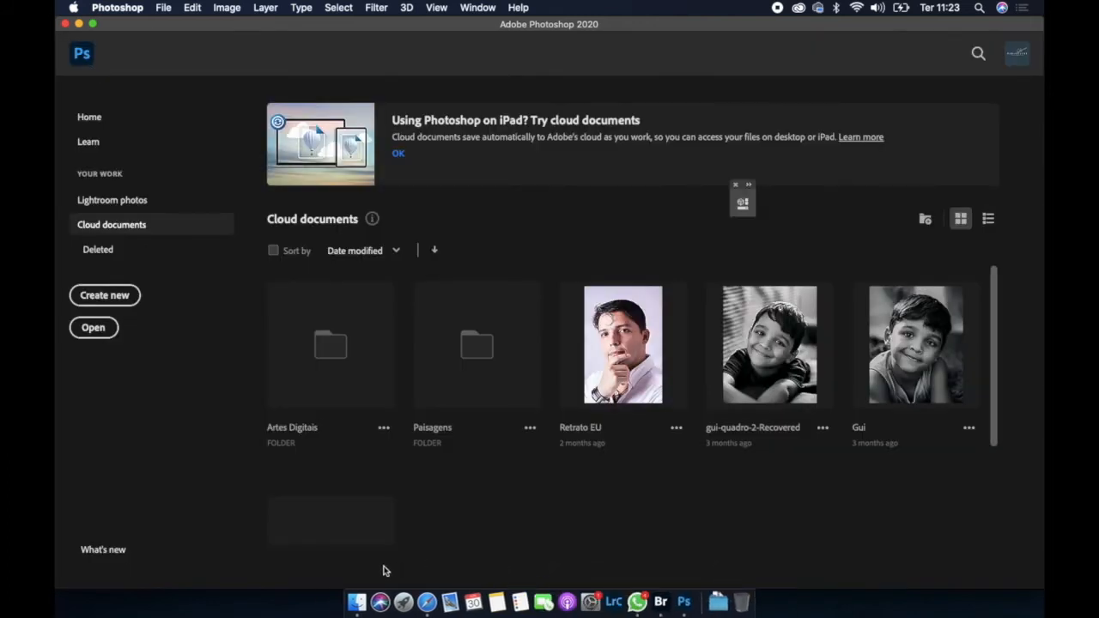
Find triptico.jpg in the Tutorial folder in Finder and open it in Photoshop
left_click(362, 610)
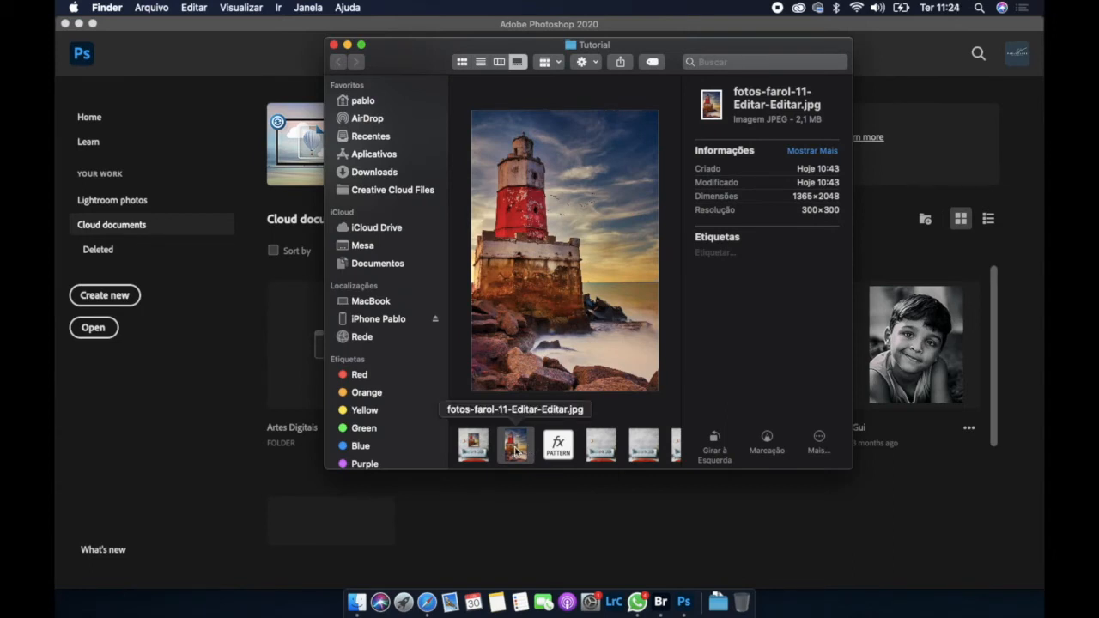
key("Right")
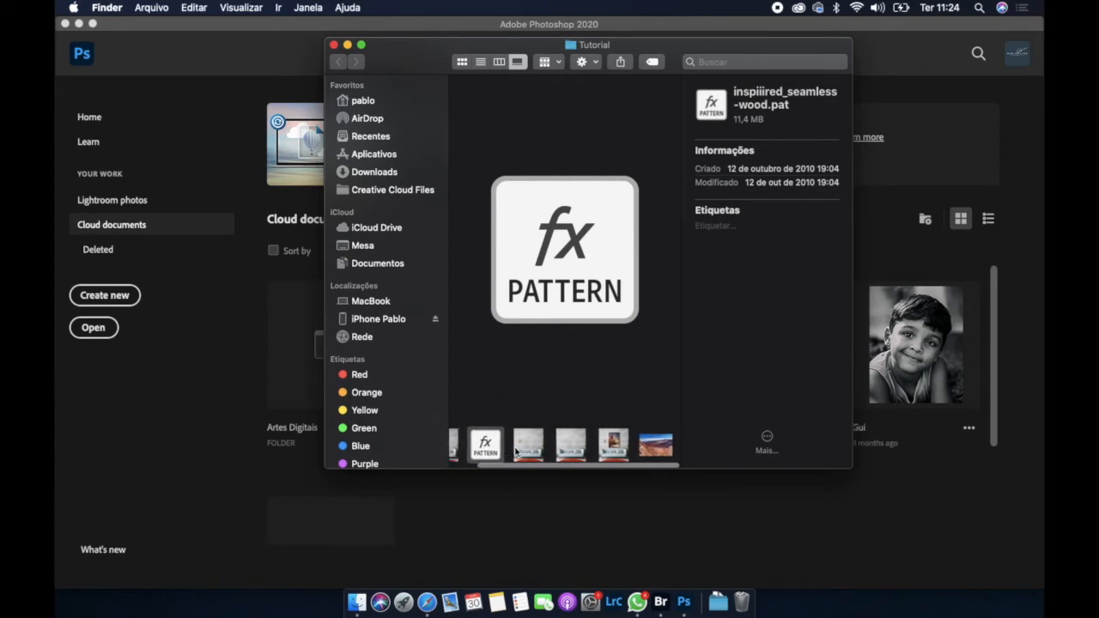
left_click(613, 443)
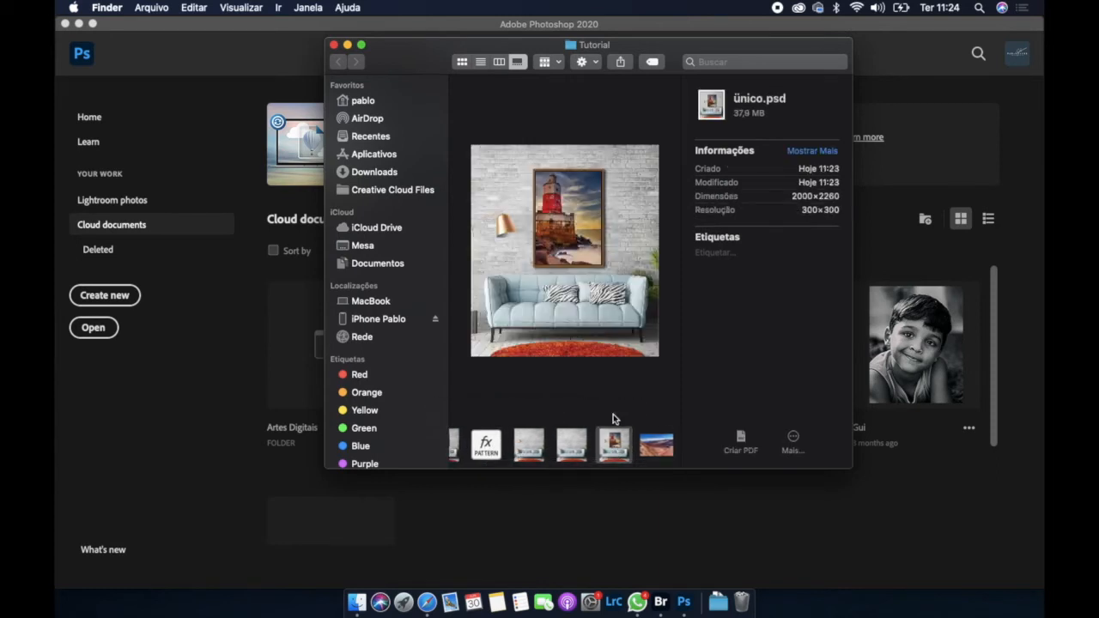
scroll(554, 453, "left", 2)
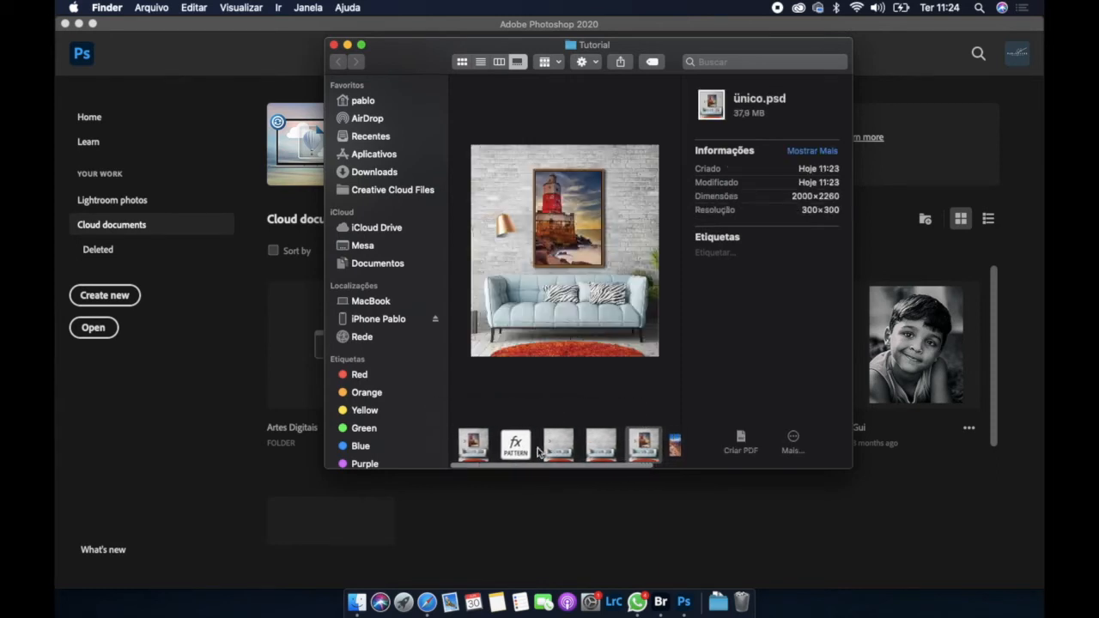
scroll(498, 453, "right", 2)
left_click(571, 445)
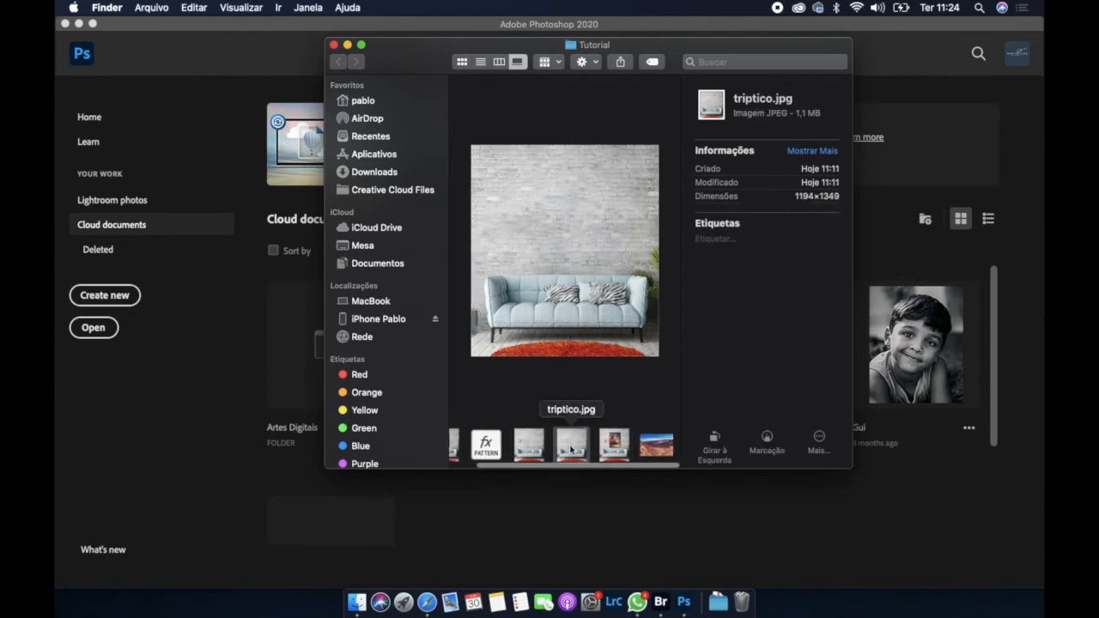
right_click(571, 448)
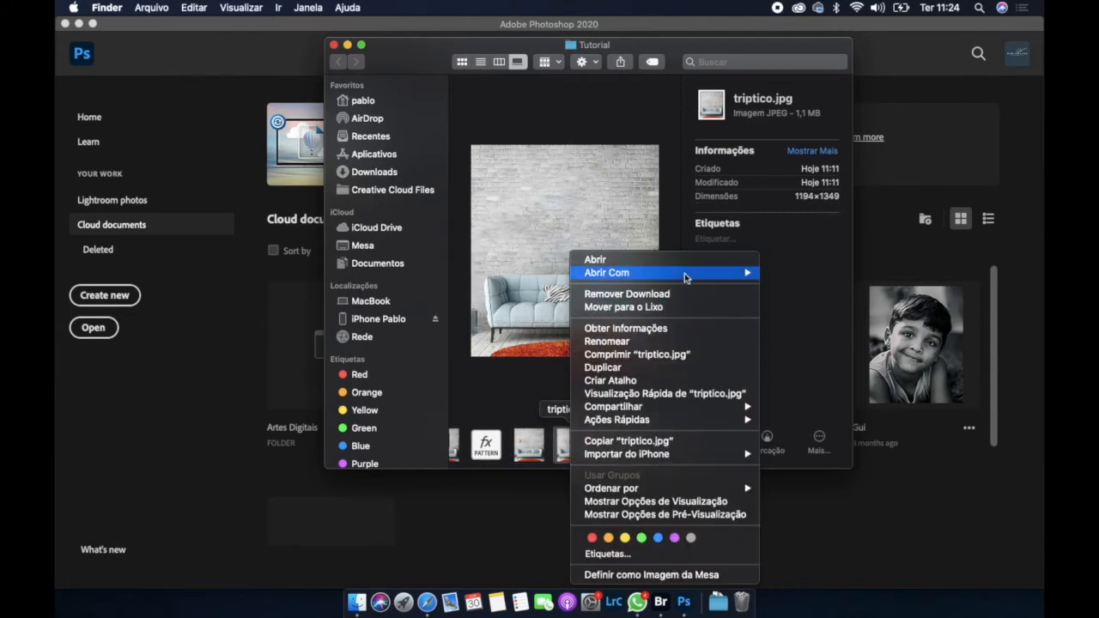
mouse_move(687, 275)
left_click(815, 297)
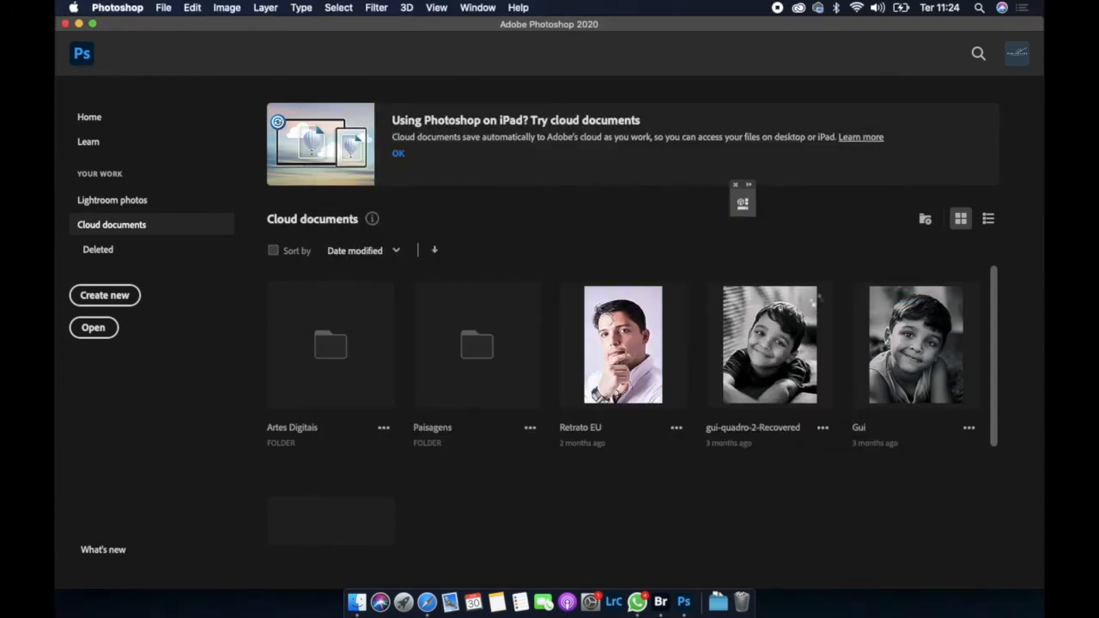
left_click(695, 368)
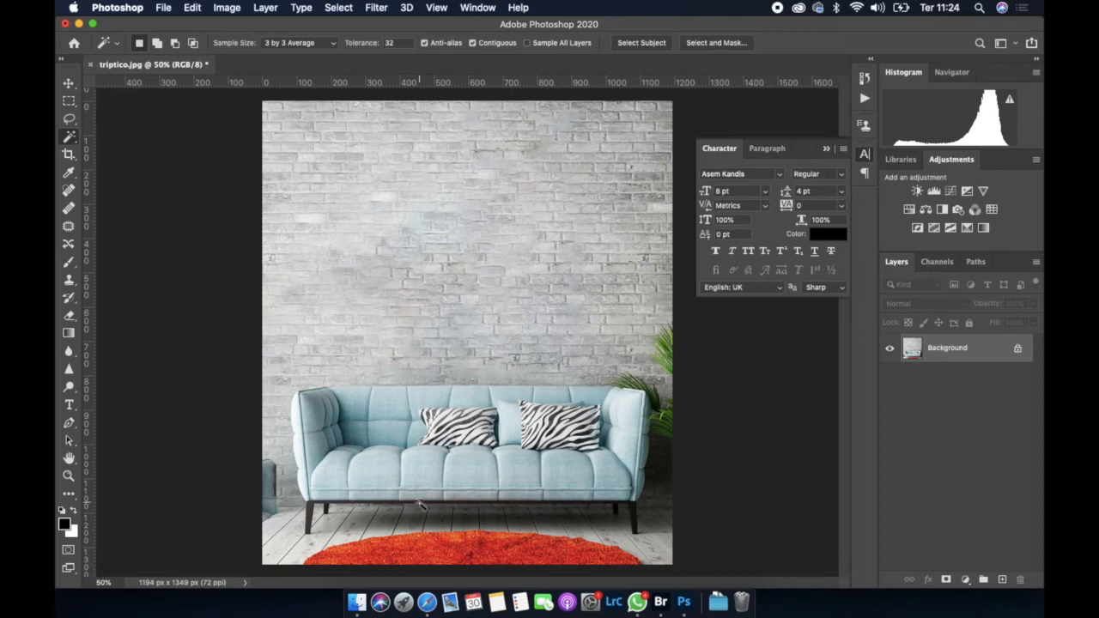
Open the desert photo viagem-chile-145-Editar.jpg from the Tutorial folder in Photoshop as well
left_click(360, 601)
left_click(657, 445)
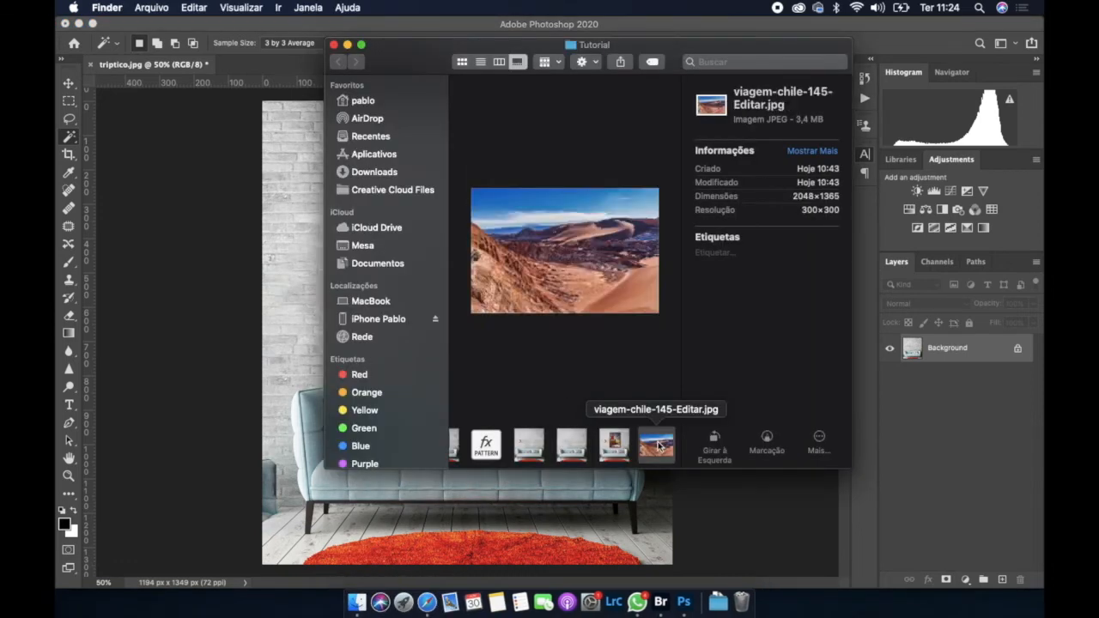
right_click(658, 445)
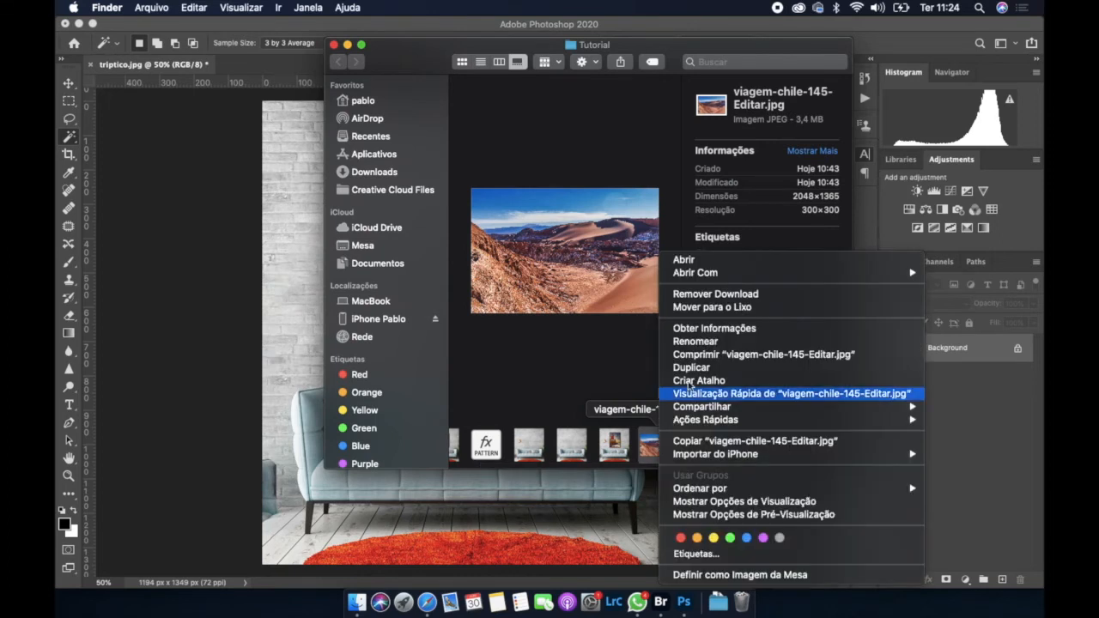
mouse_move(726, 274)
left_click(597, 296)
left_click(675, 390)
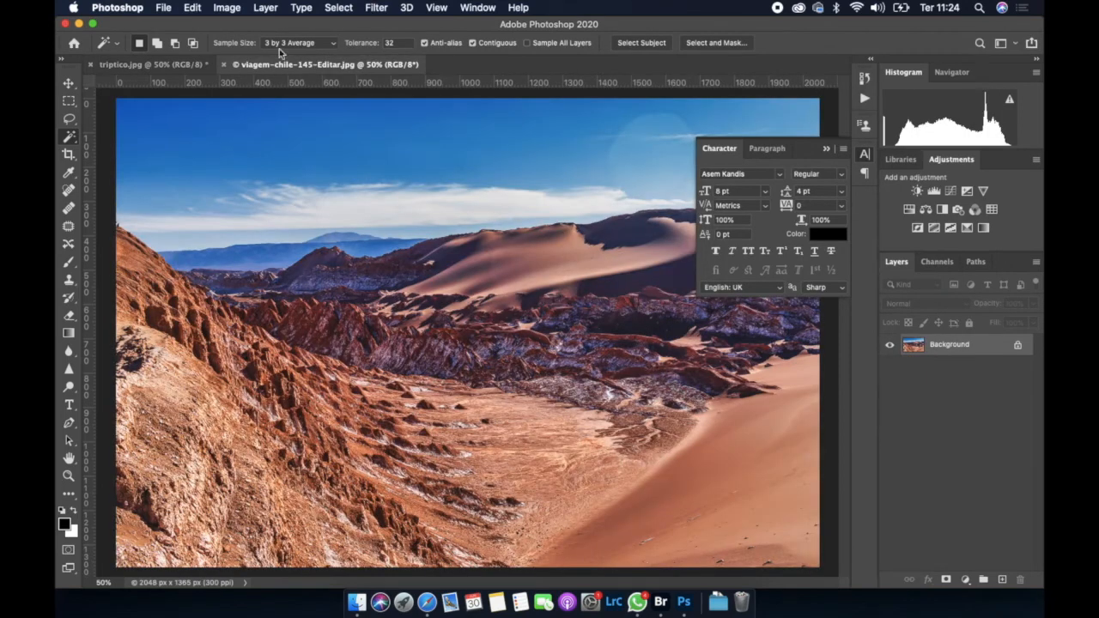
In triptico.jpg, make a thin rectangular marquee selection on the wall just above the sofa, spanning most of its width
left_click(150, 64)
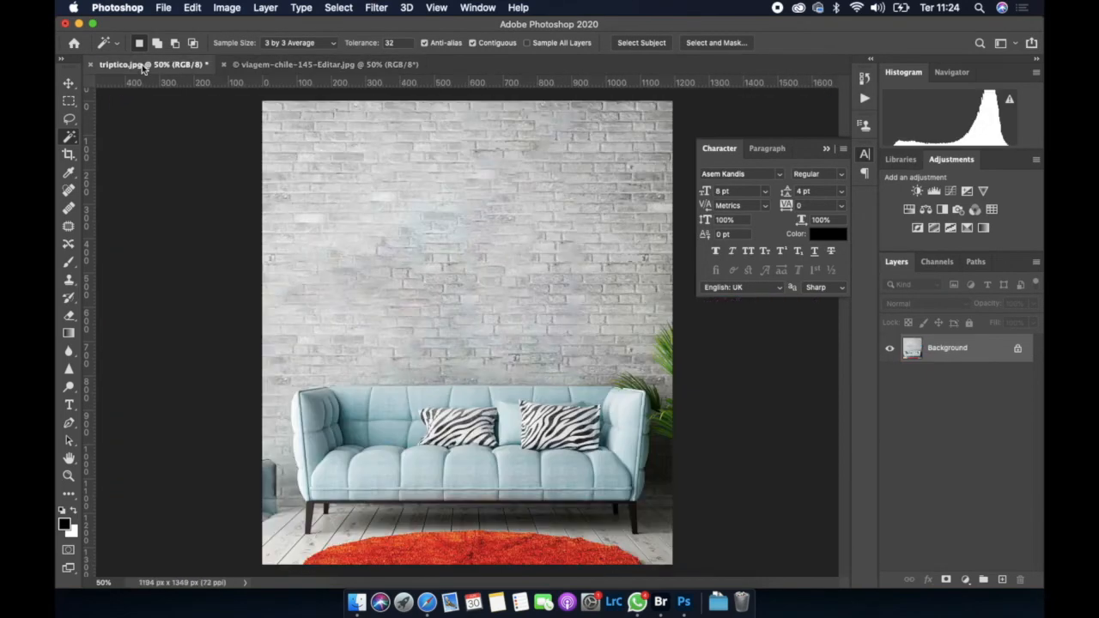
left_click(69, 101)
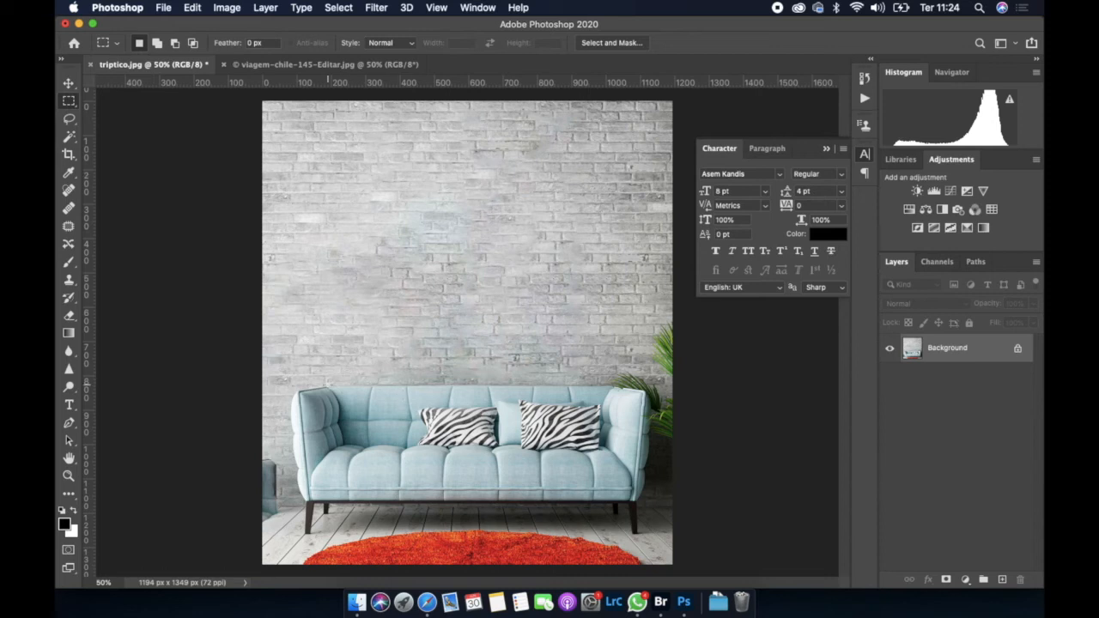
left_click_drag(326, 382, 614, 359)
Check the pixel dimensions and resolution of viagem-chile-145-Editar.jpg without changing them
left_click(348, 68)
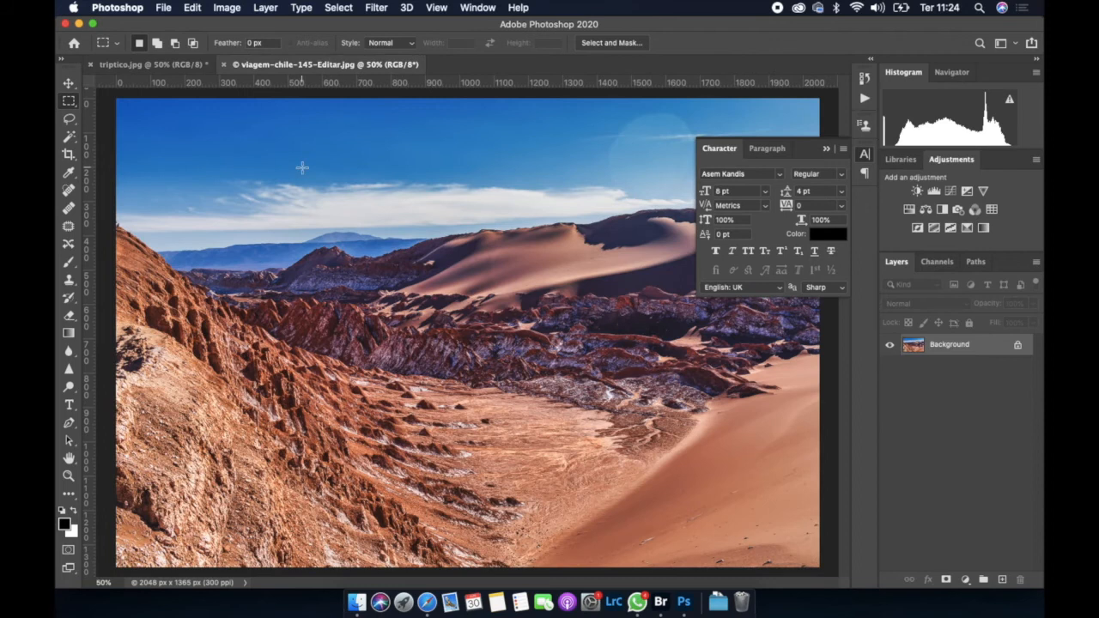
left_click(229, 8)
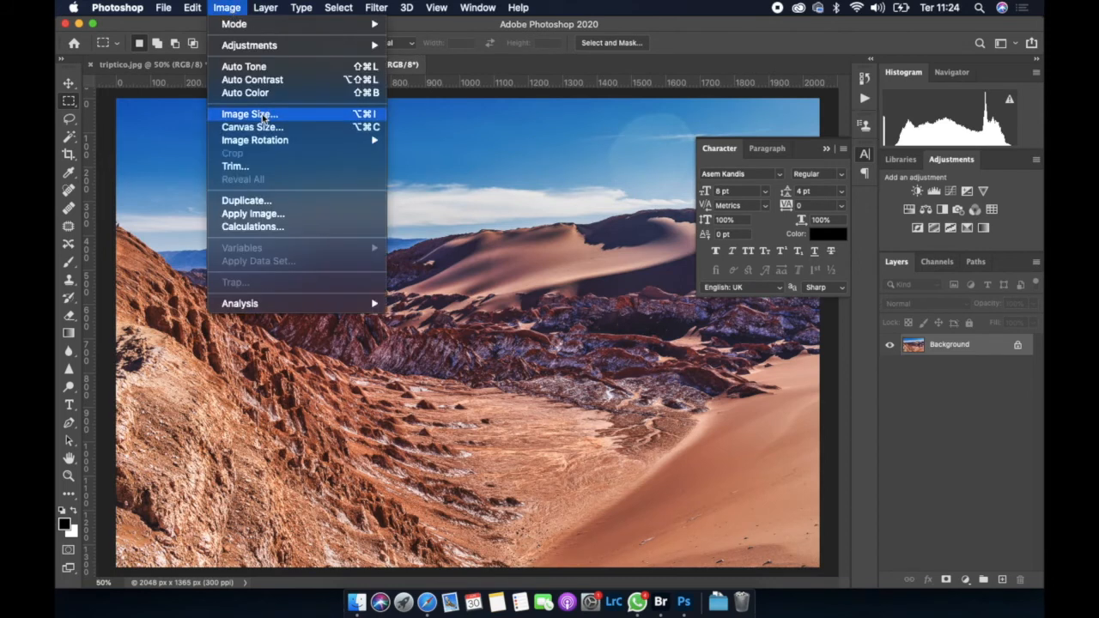
left_click(265, 113)
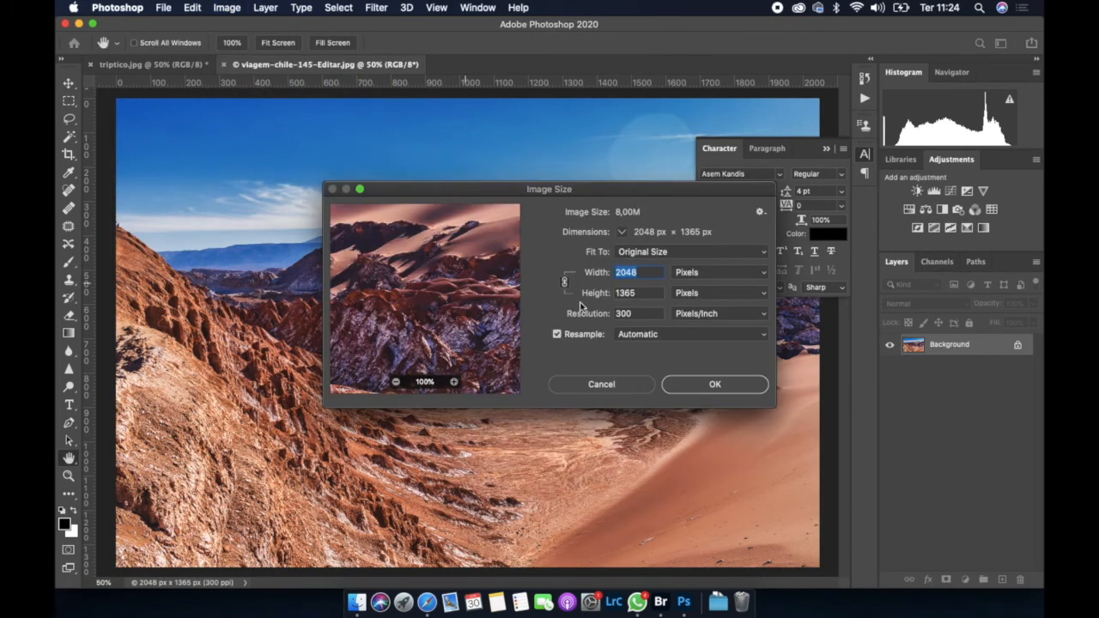
key("Escape")
key("m")
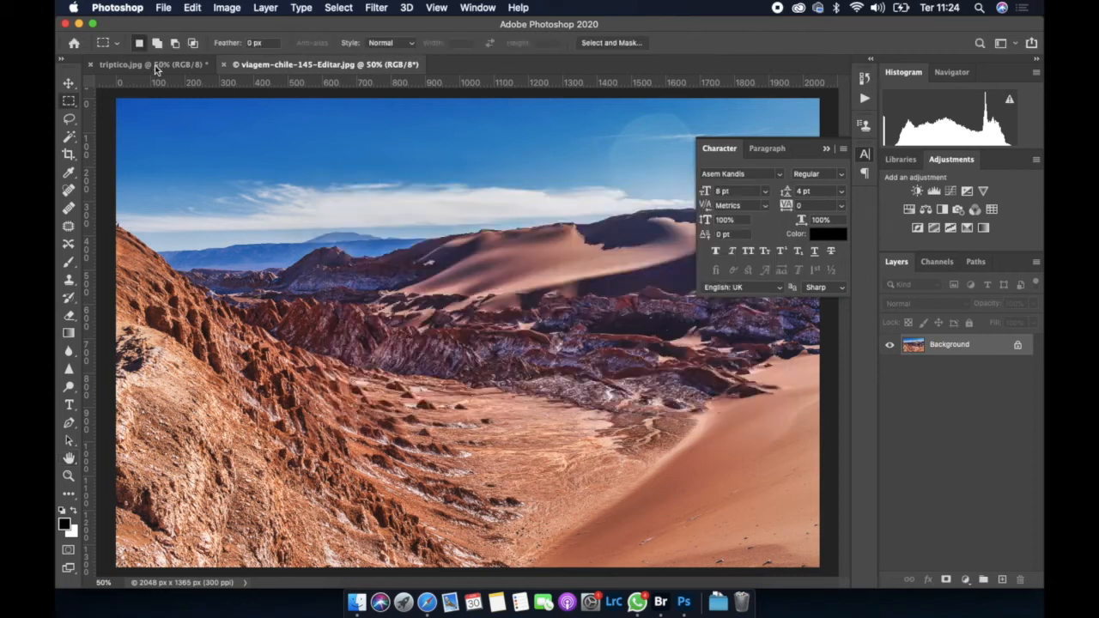
Check the pixel dimensions and resolution of triptico.jpg without changing them
left_click(155, 66)
left_click(227, 9)
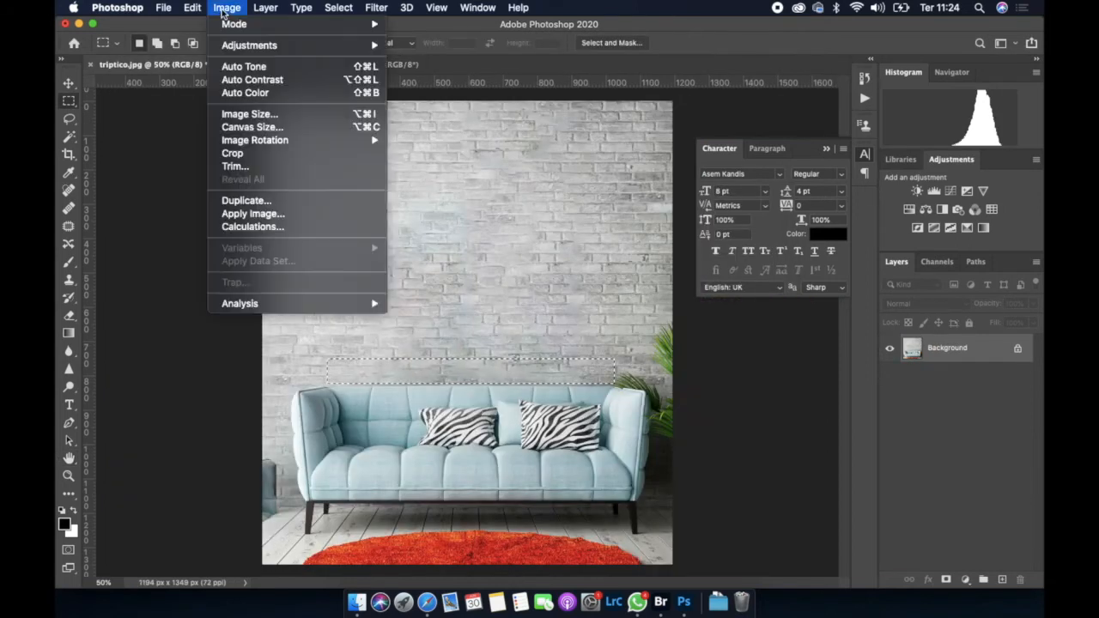
left_click(250, 115)
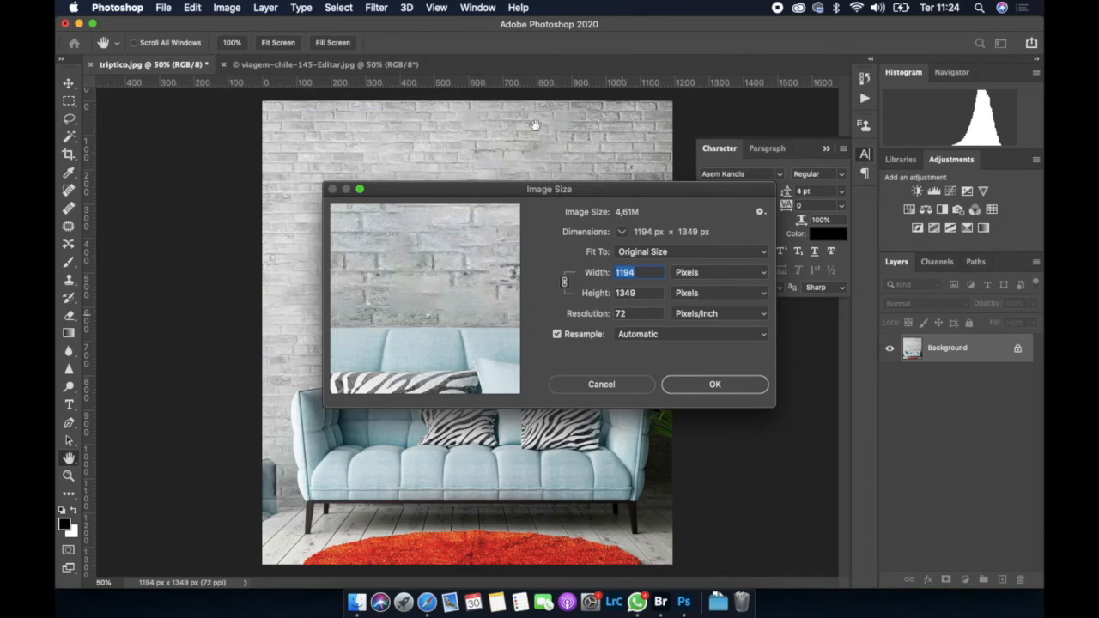
key("Escape")
Resize viagem-chile-145-Editar.jpg to a resolution of 72 pixels/inch and a width of 835 pixels, keeping its proportions
left_click(335, 65)
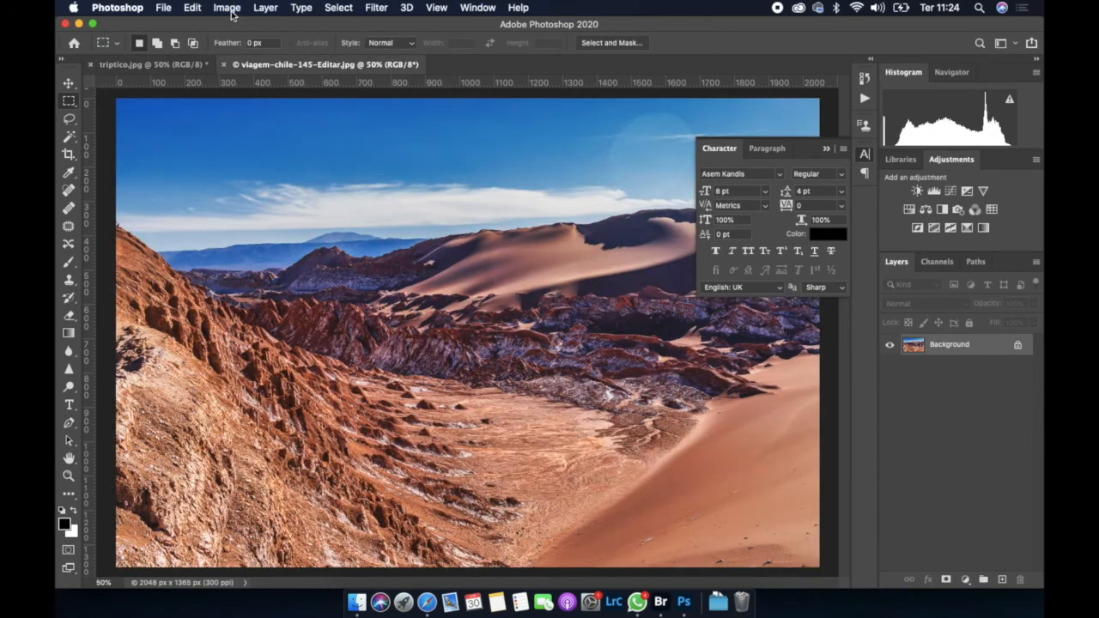
left_click(233, 10)
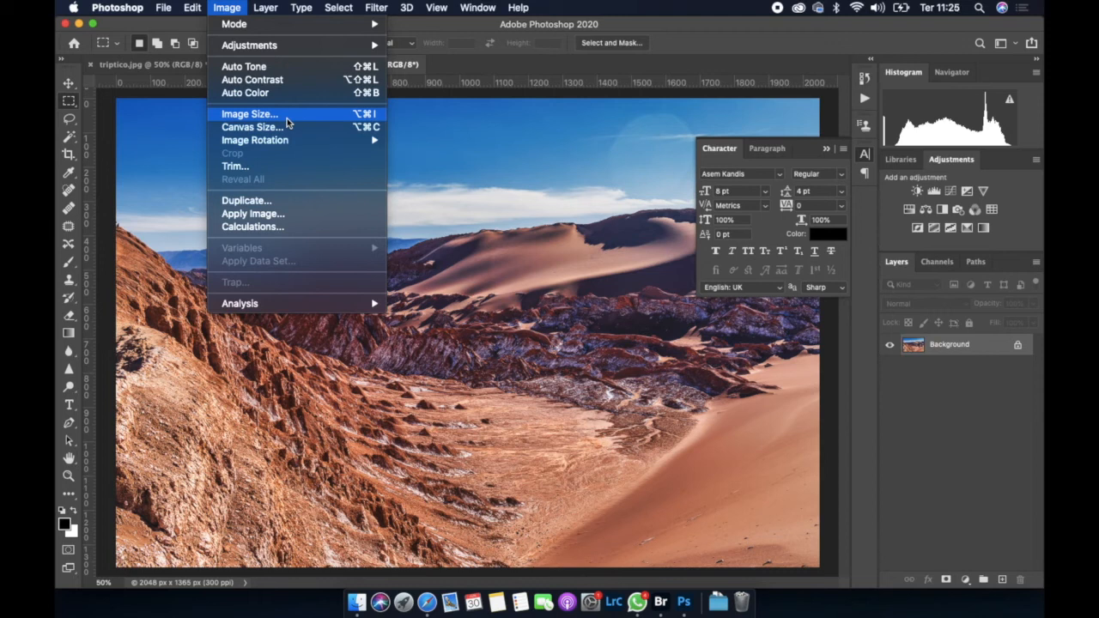
left_click(287, 123)
double_click(640, 312)
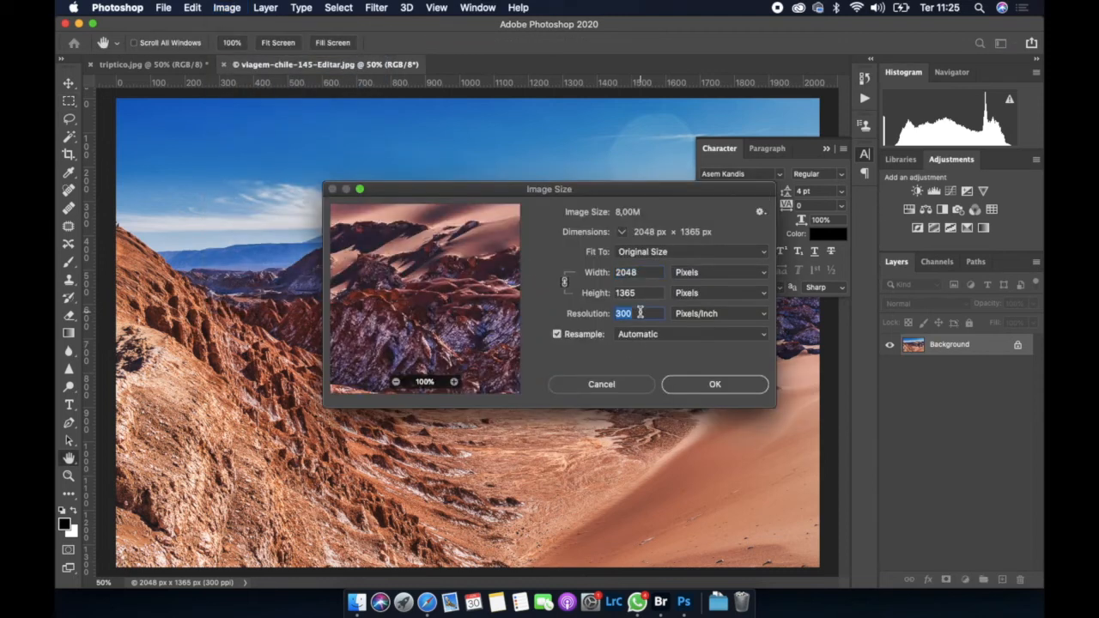
type("72")
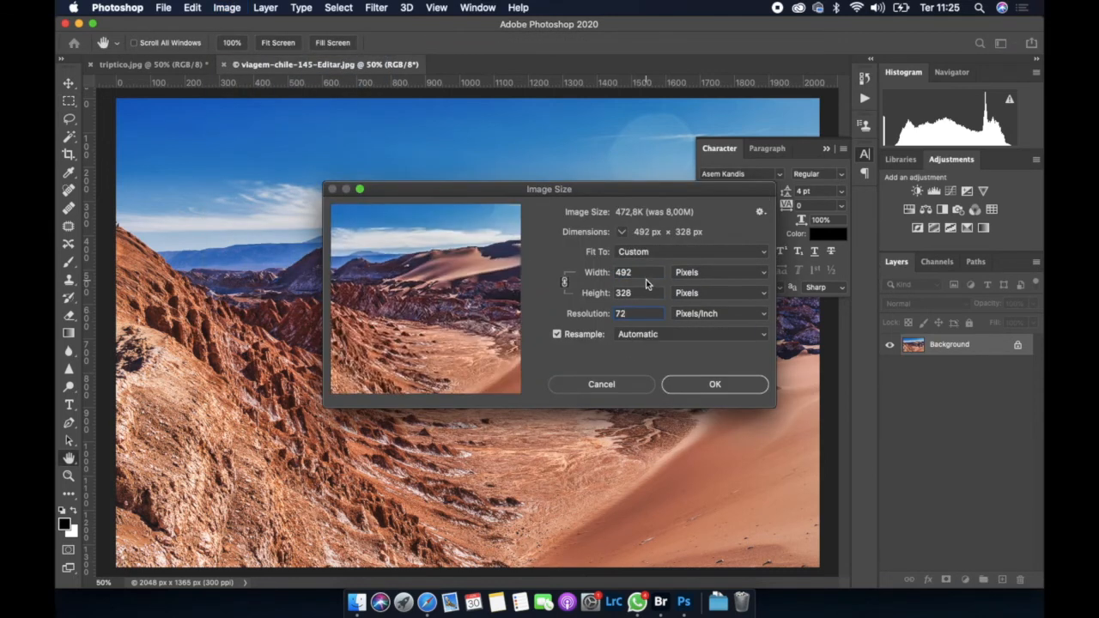
double_click(646, 273)
type("835")
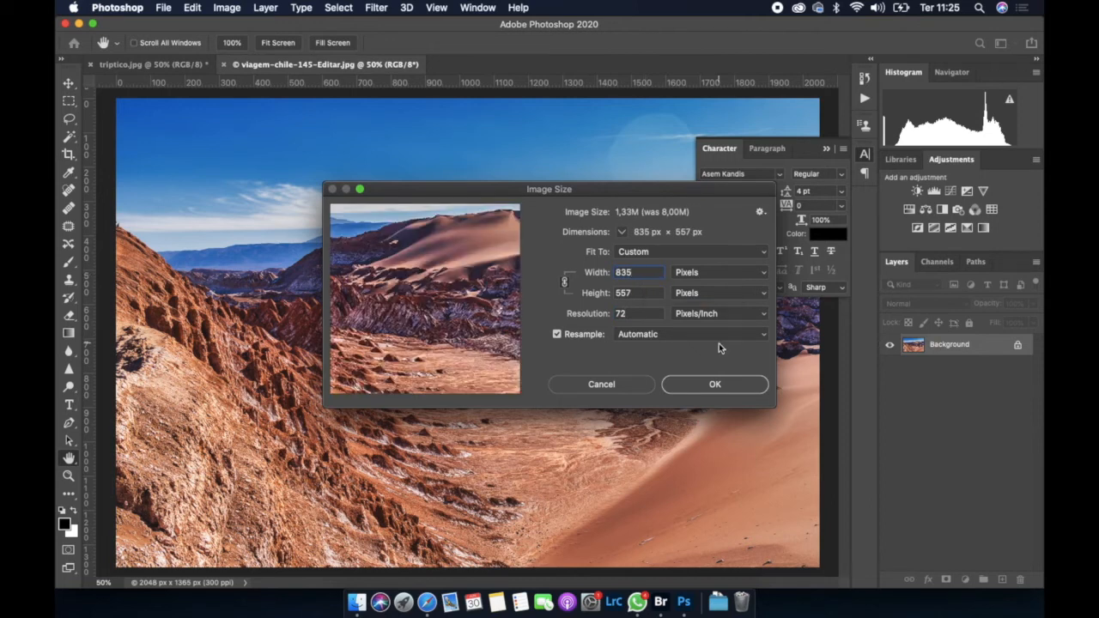
left_click(709, 388)
left_click(712, 385)
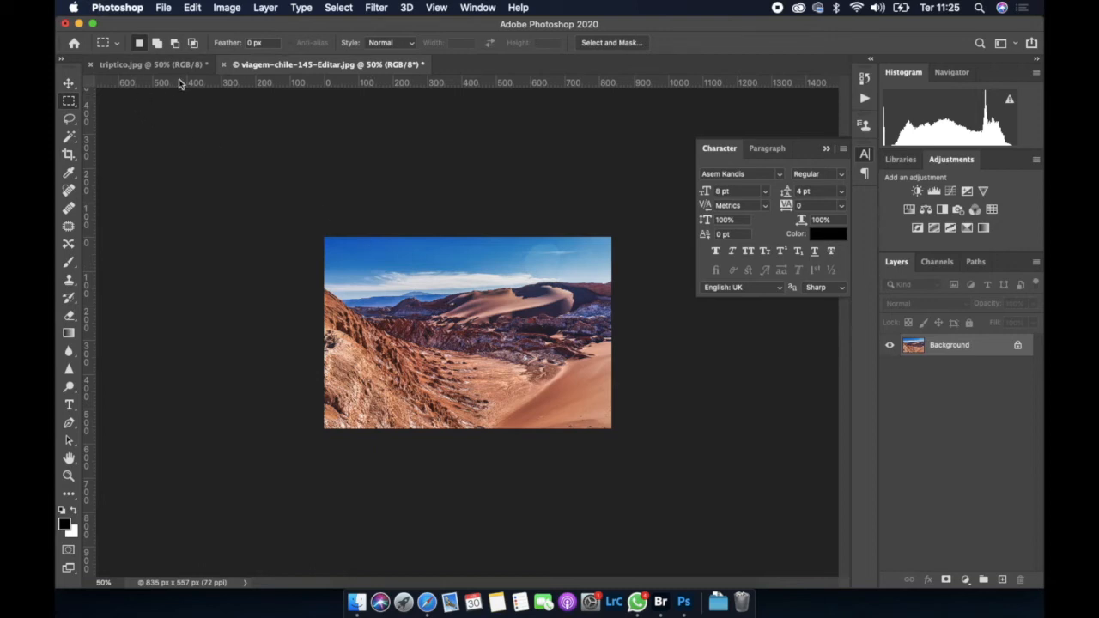
key("super+space")
type("cal")
key("Return")
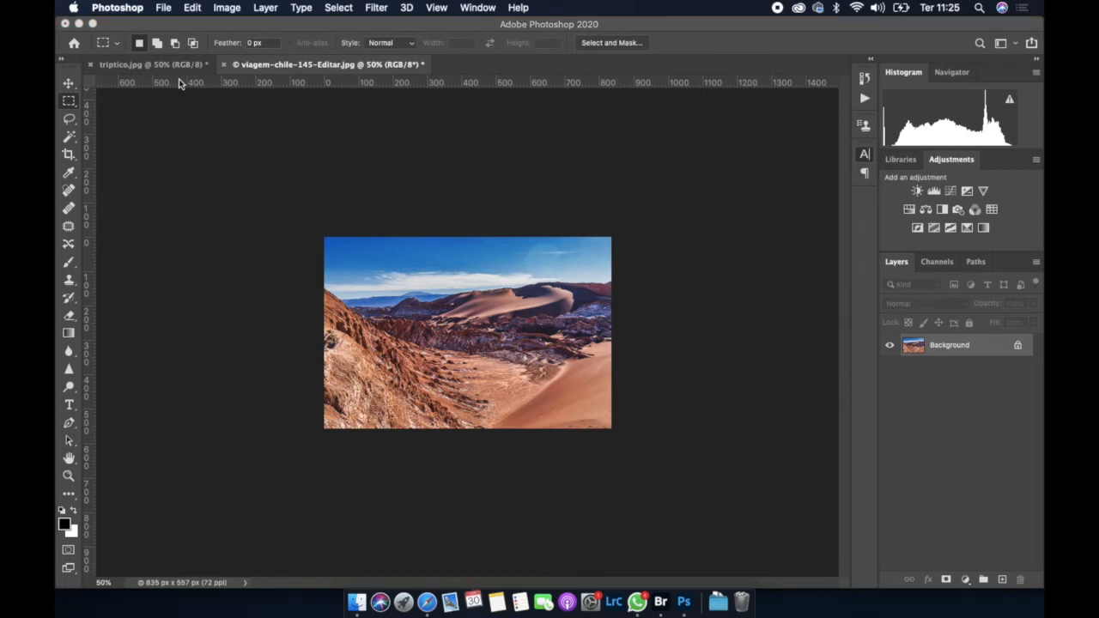
left_click(242, 73)
Open the Mac's Calculator, divide the photo width of 835 by 3, and close the calculator
key("super+space")
type("calcu")
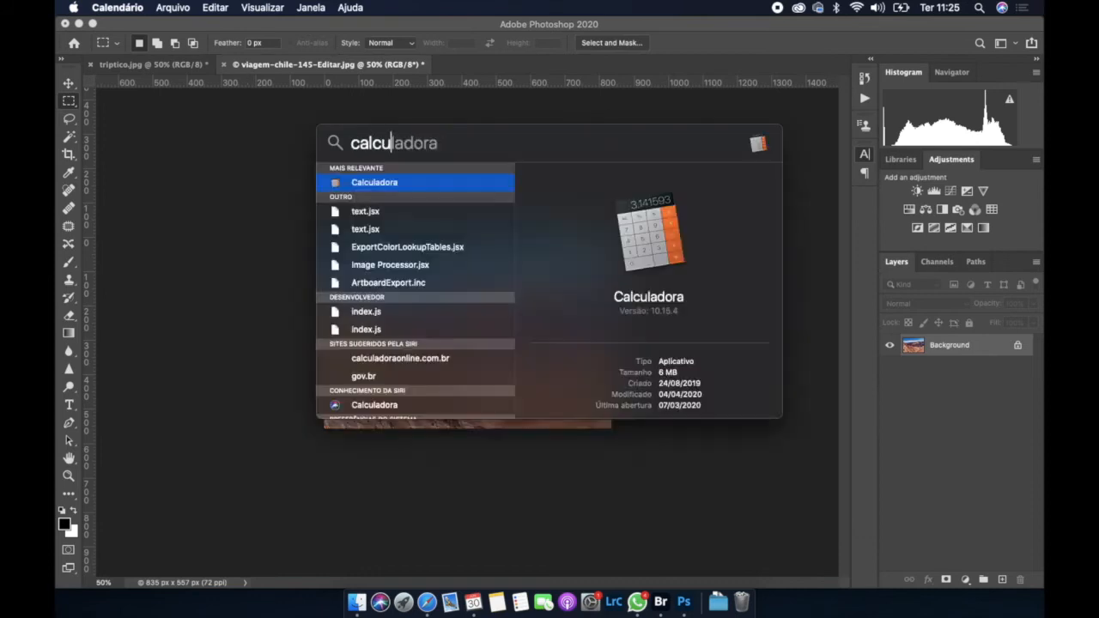
key("Return")
left_click(209, 266)
left_click(229, 331)
left_click(206, 302)
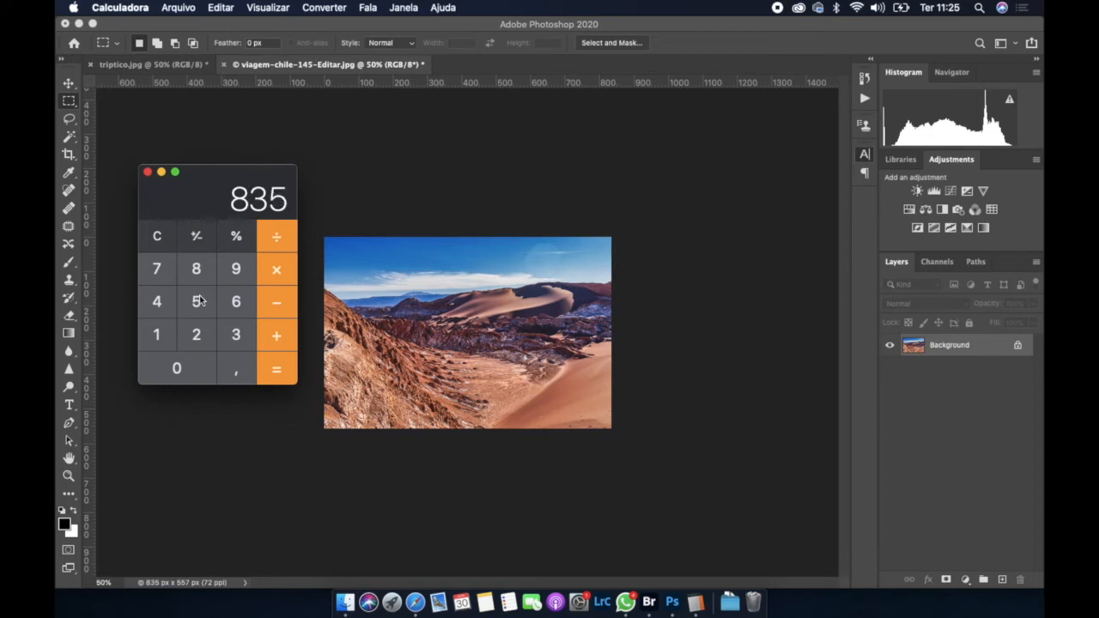
key("slash")
left_click(242, 330)
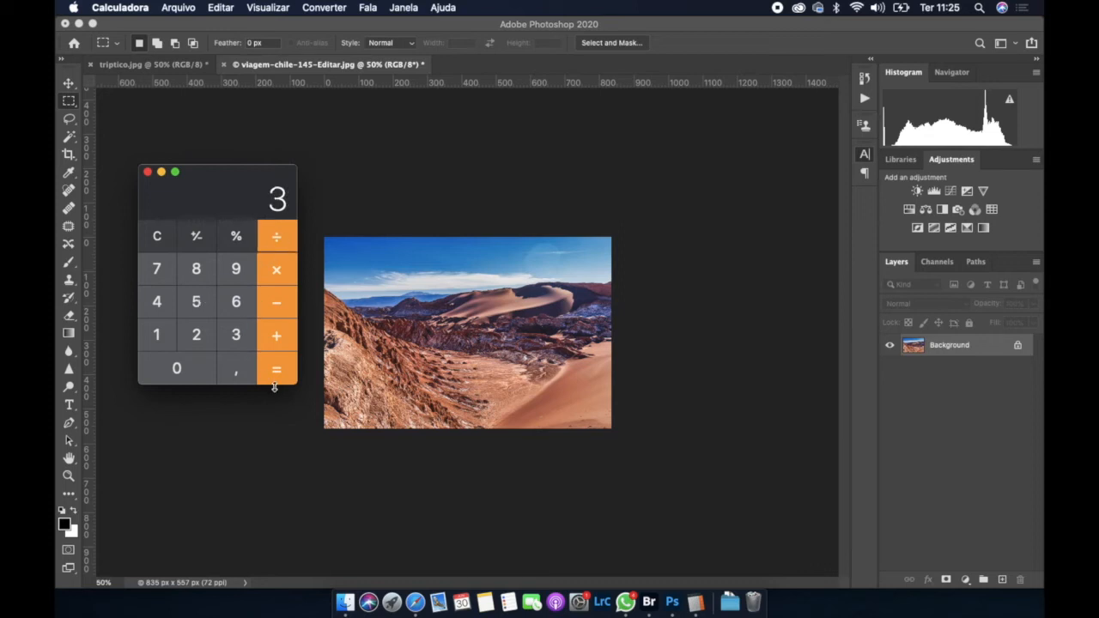
left_click(275, 376)
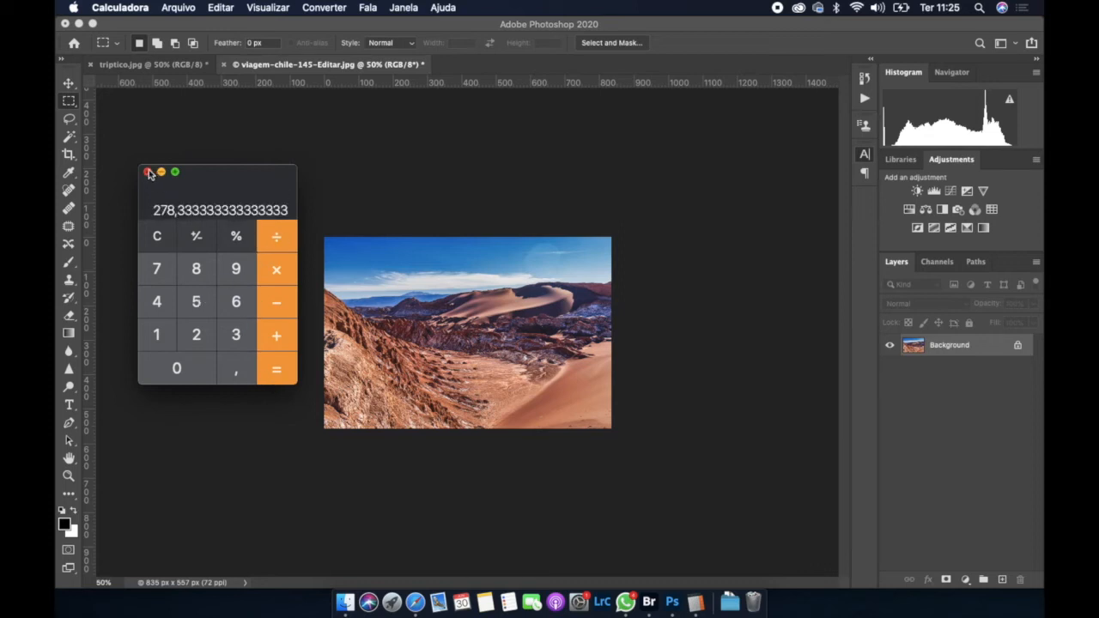
left_click(148, 173)
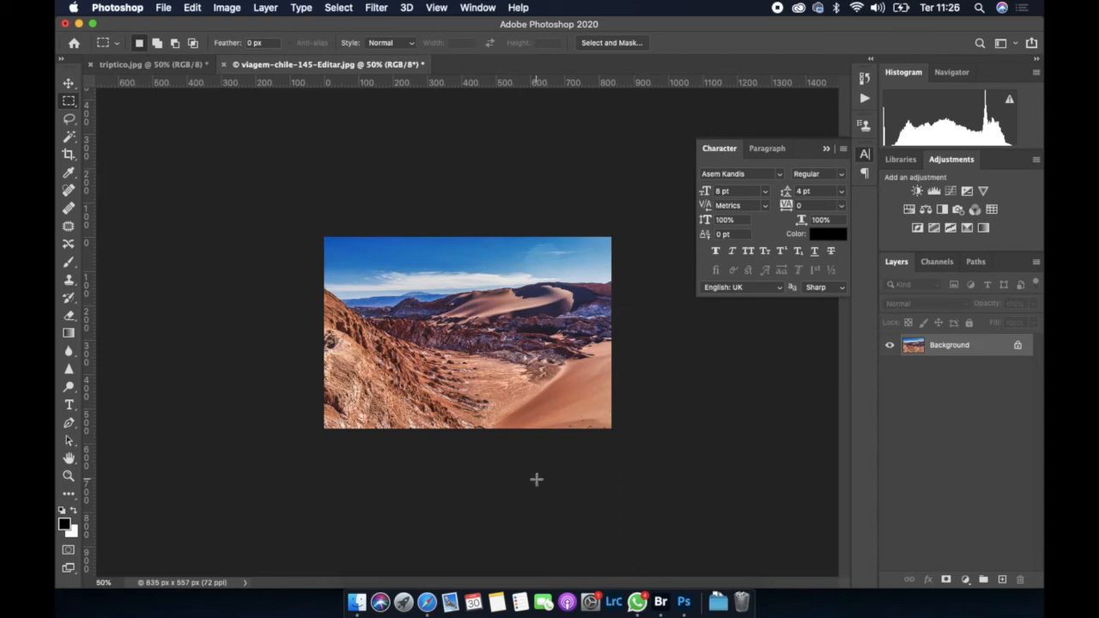
Reopen Calculator, repeat the division of 835 by 3, and close it again
key("super+space")
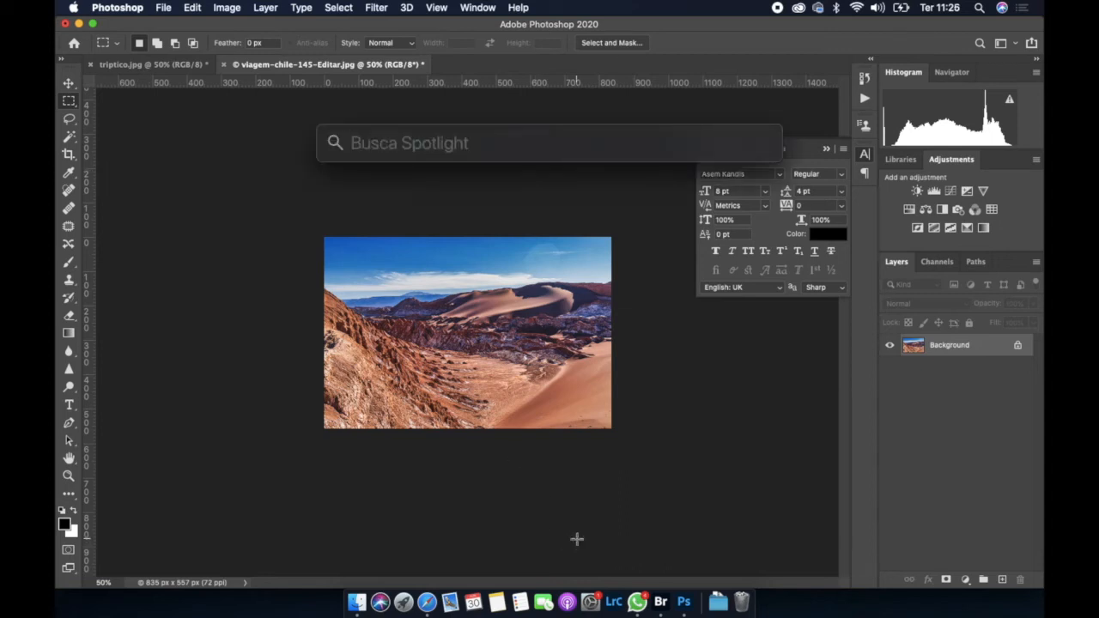
type("calc")
key("Return")
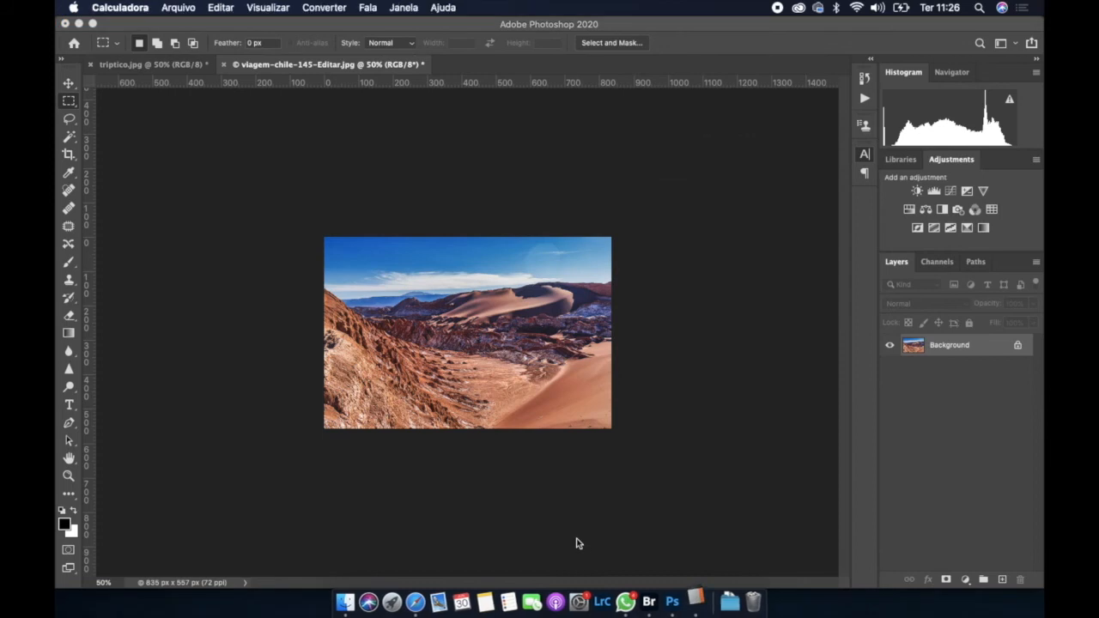
type("835")
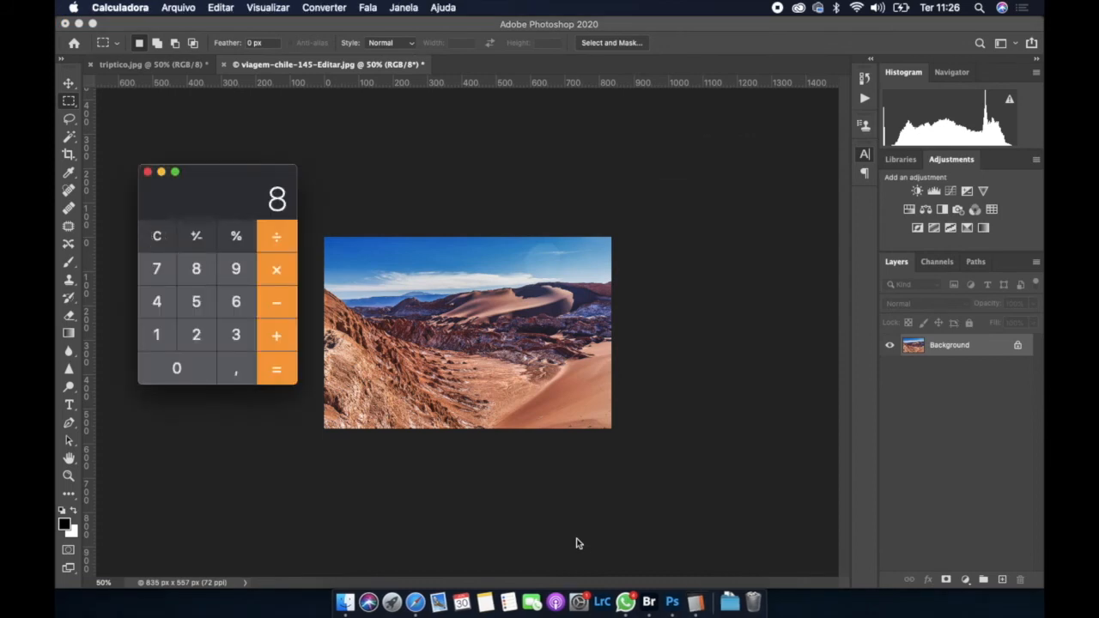
left_click(269, 242)
left_click(240, 341)
left_click(274, 371)
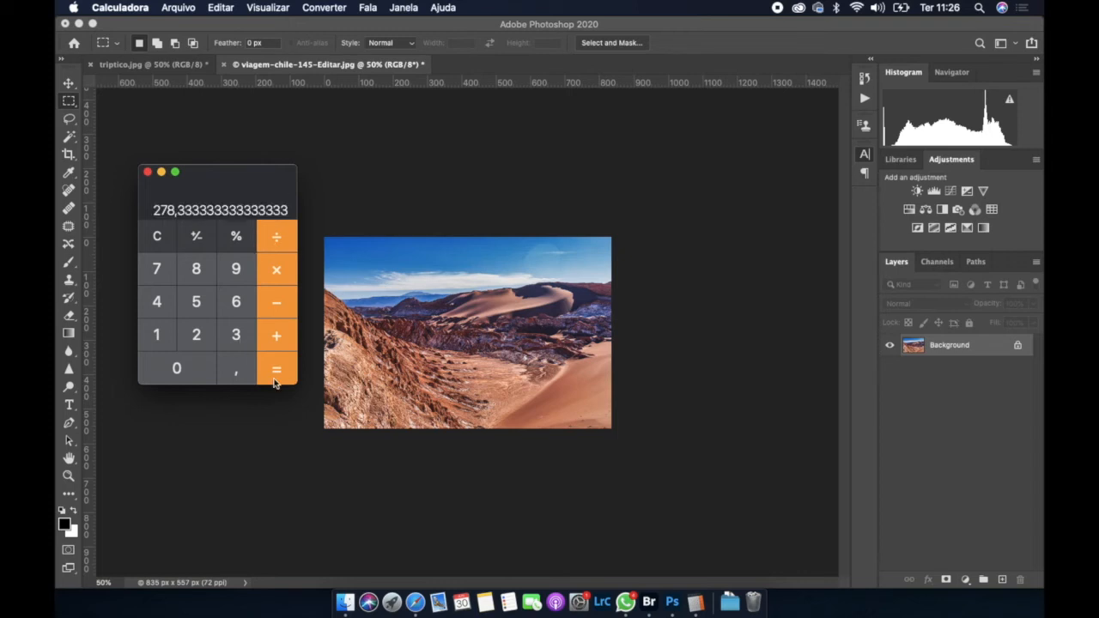
left_click(147, 172)
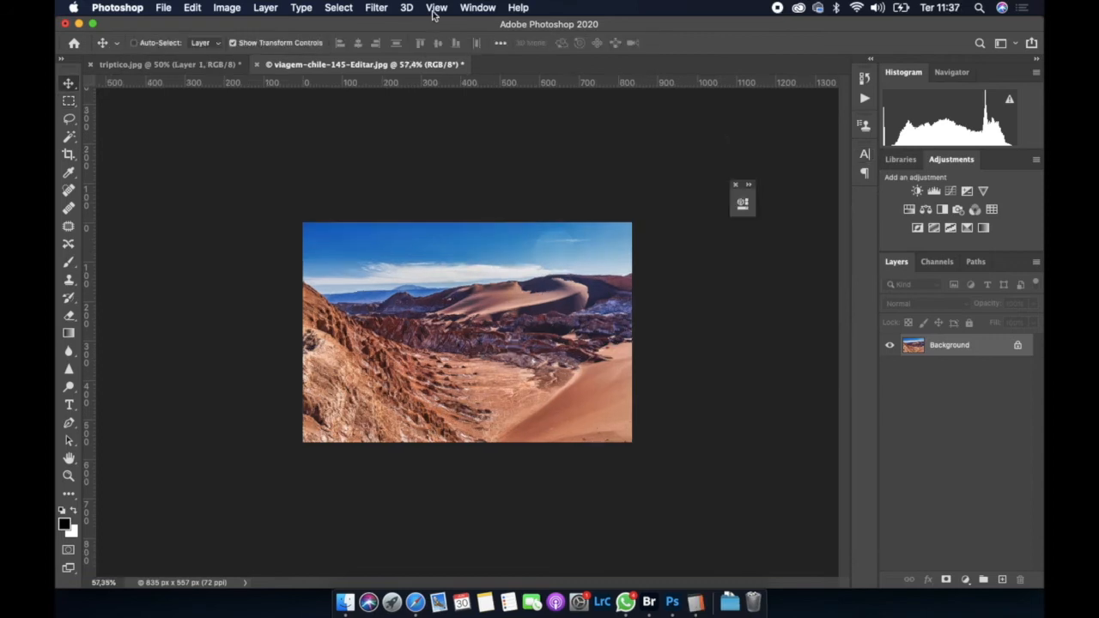
Place a vertical guide on the desert photo at one third of its width, about 279 px from the left edge
left_click(436, 7)
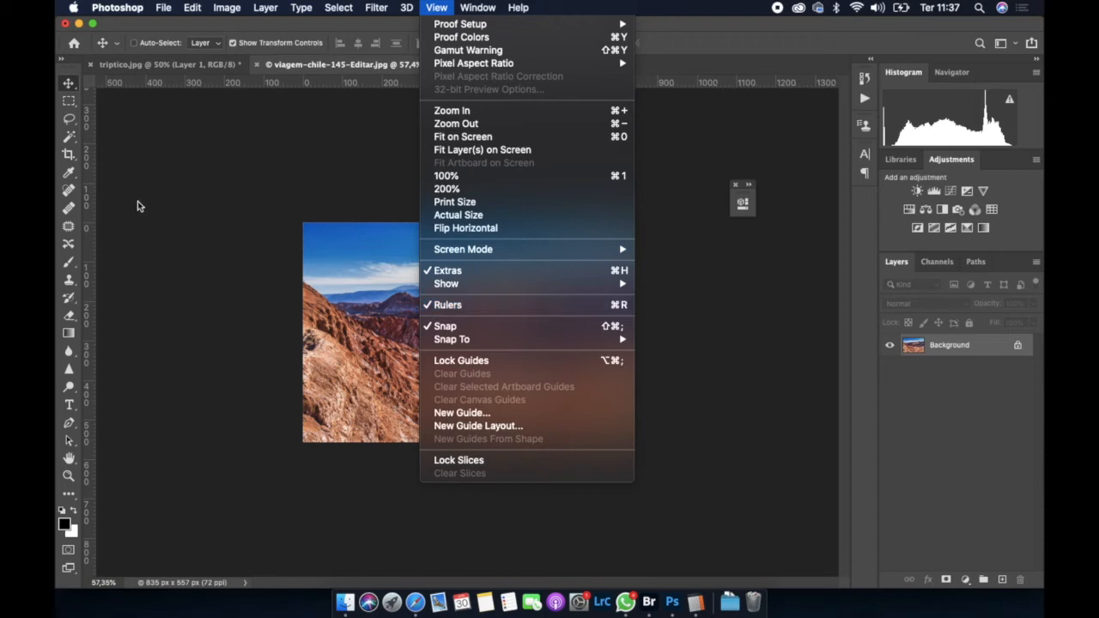
left_click(96, 198)
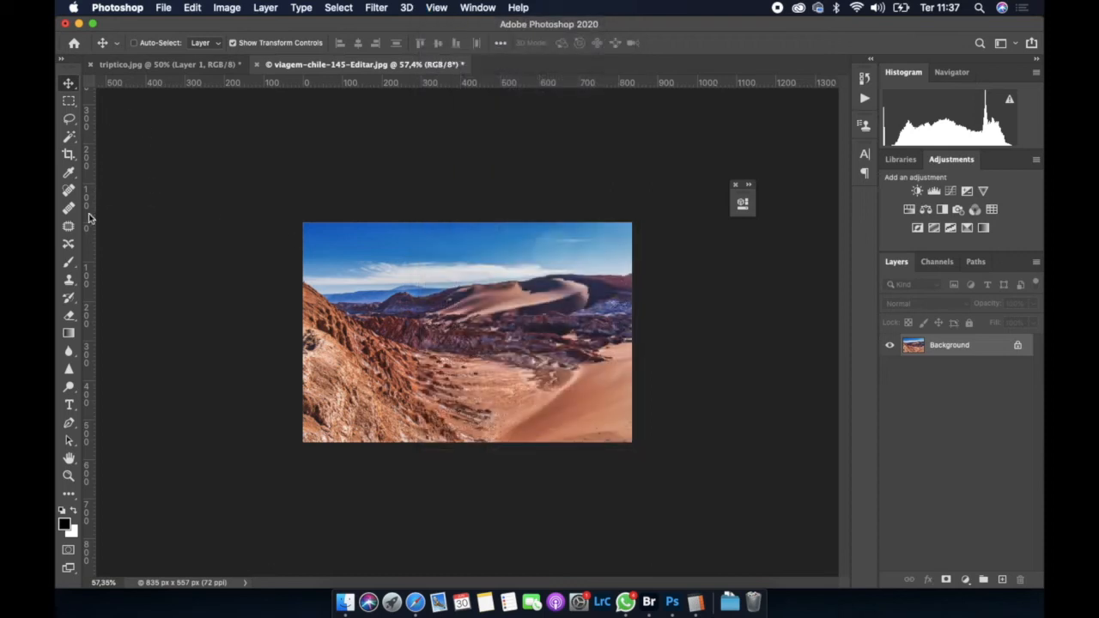
left_click_drag(91, 230, 413, 251)
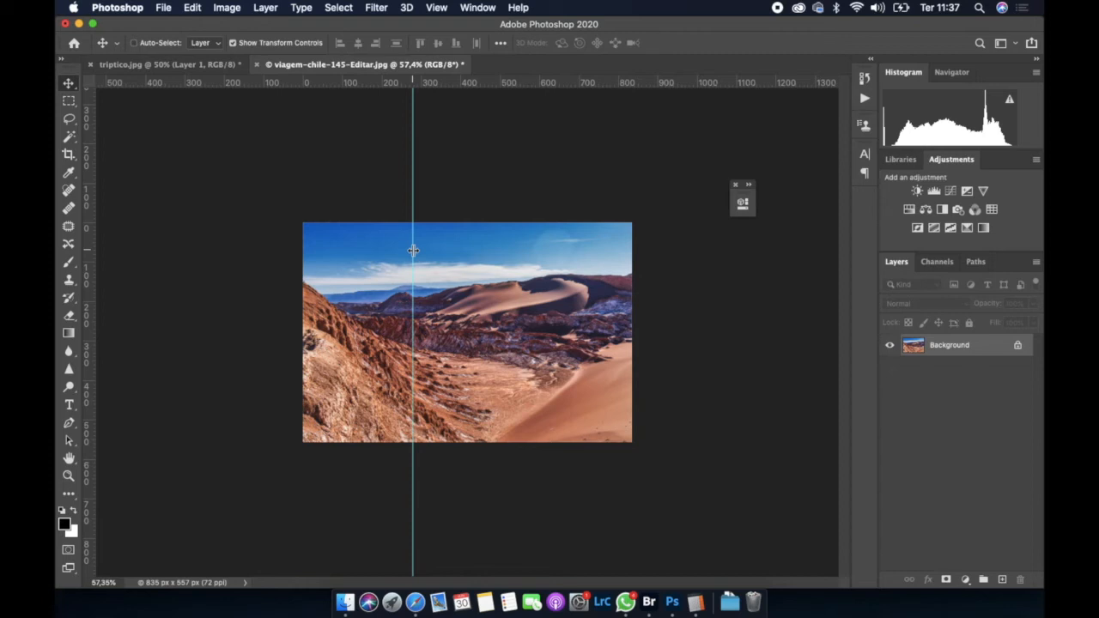
Double the one-third width in Calculator and place a second vertical guide at two thirds of the photo, about 556 px
left_click(695, 603)
left_click(276, 270)
left_click(199, 340)
left_click(278, 371)
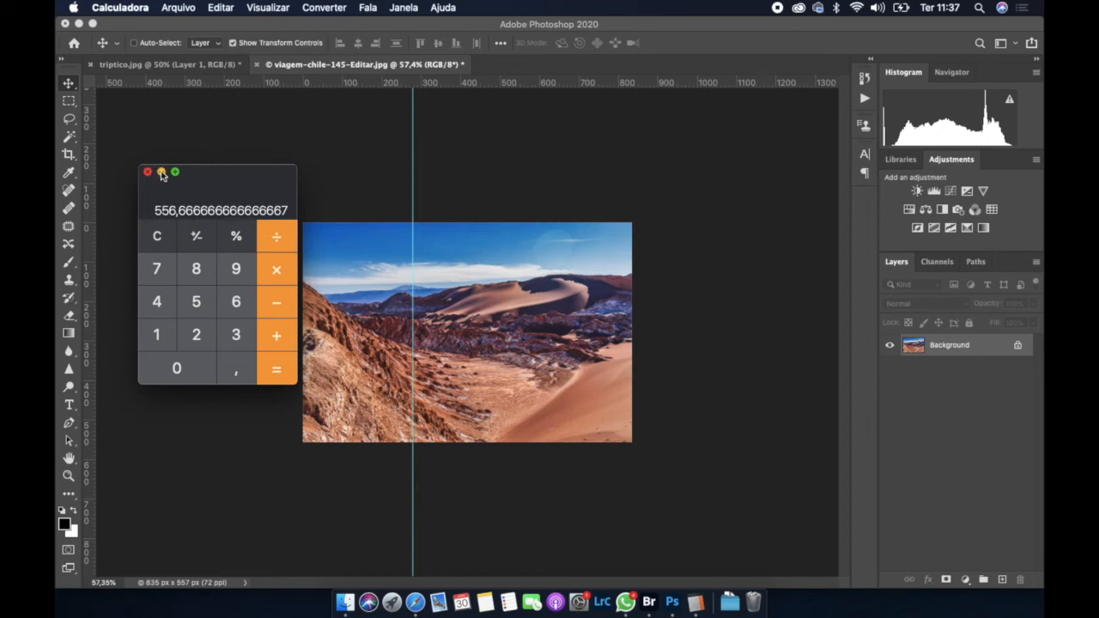
left_click(161, 173)
left_click(505, 240)
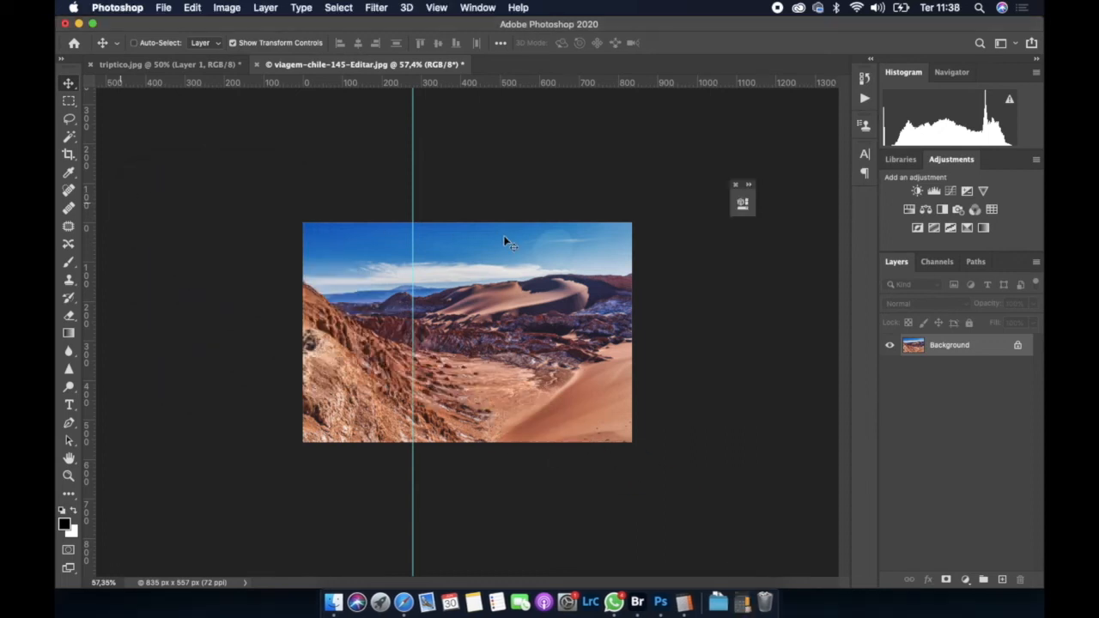
left_click_drag(89, 225, 522, 252)
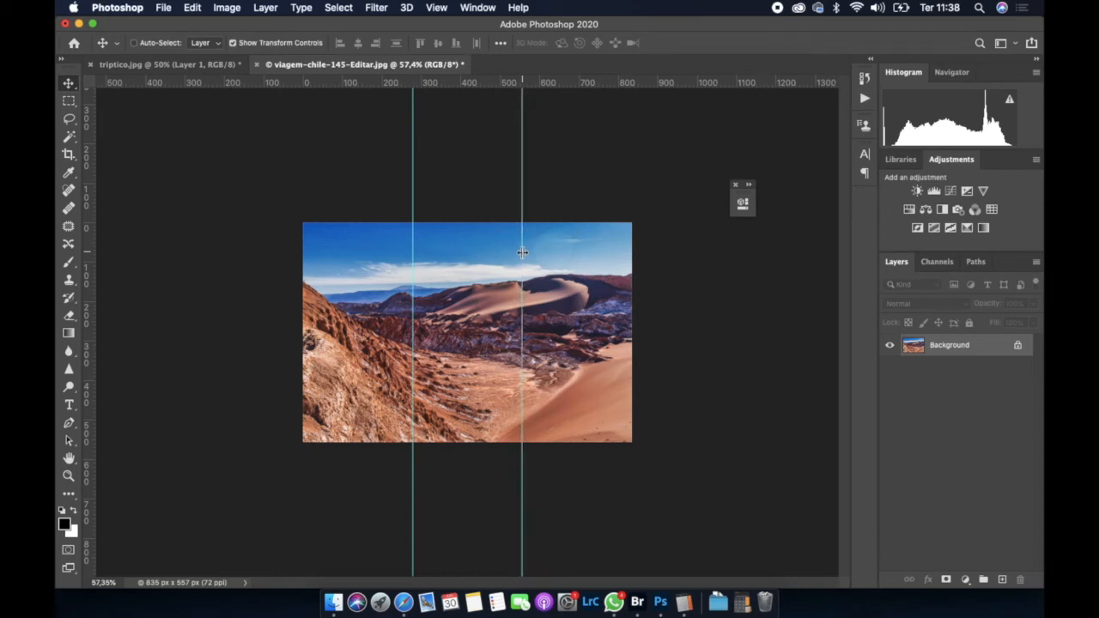
Marquee-select the left third of the desert photo up to the first guide and crop the image to it
left_click(68, 101)
left_click_drag(303, 223, 415, 461)
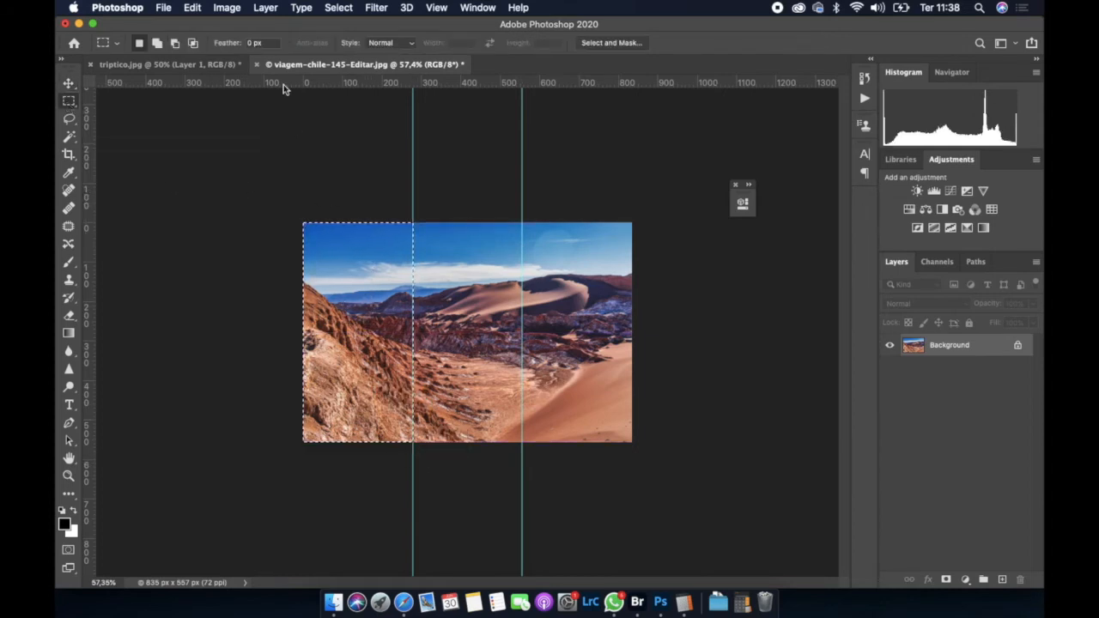
left_click(227, 7)
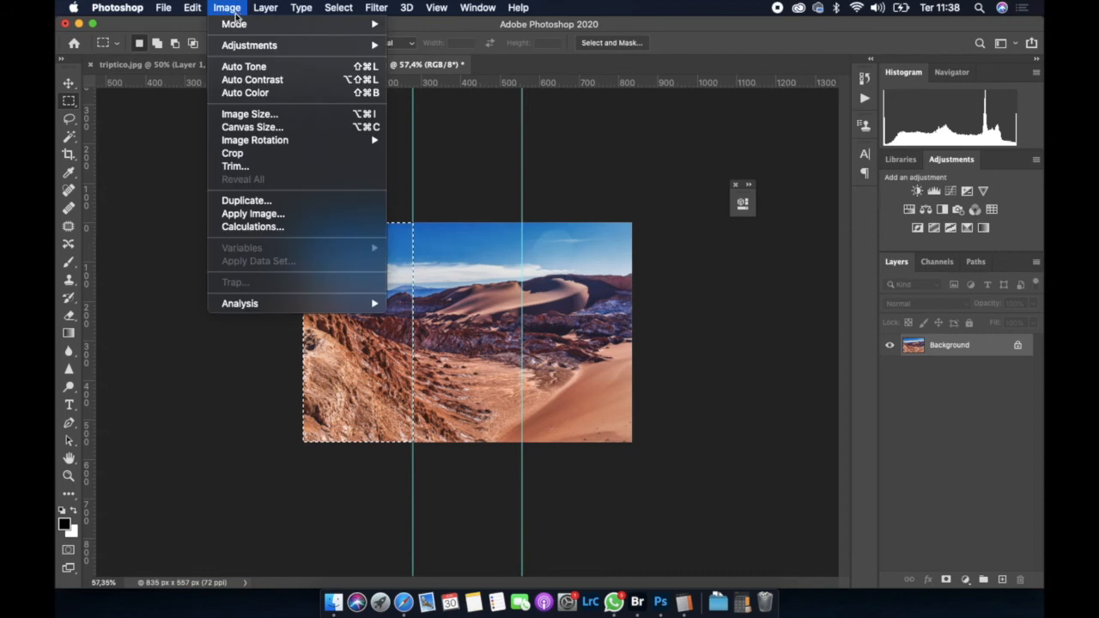
left_click(277, 155)
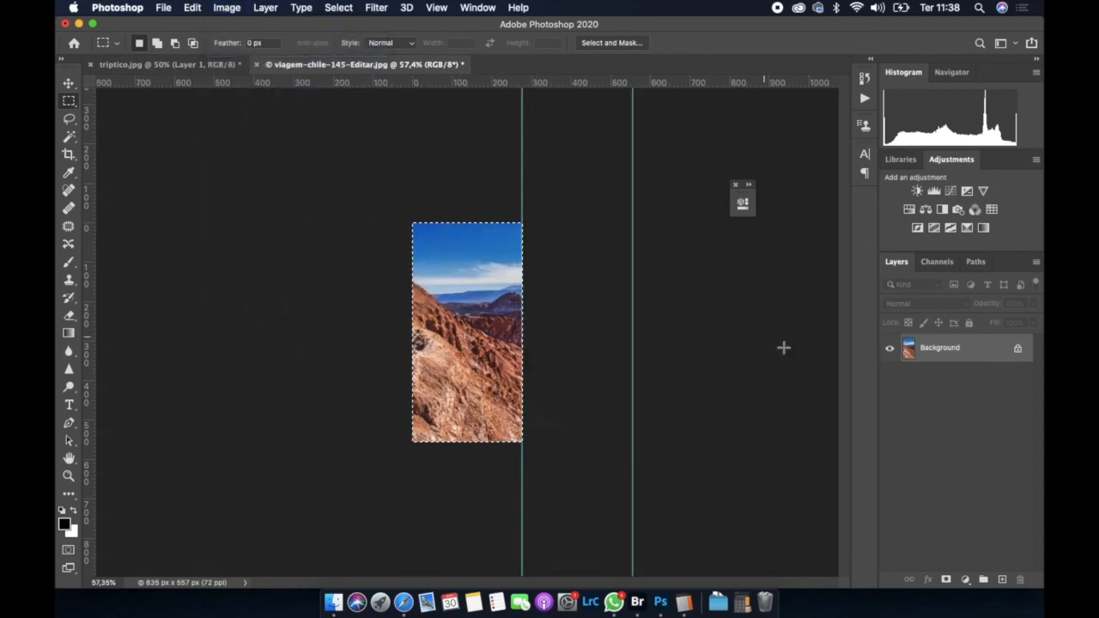
Duplicate the cropped Background layer into a new document named fq
right_click(953, 350)
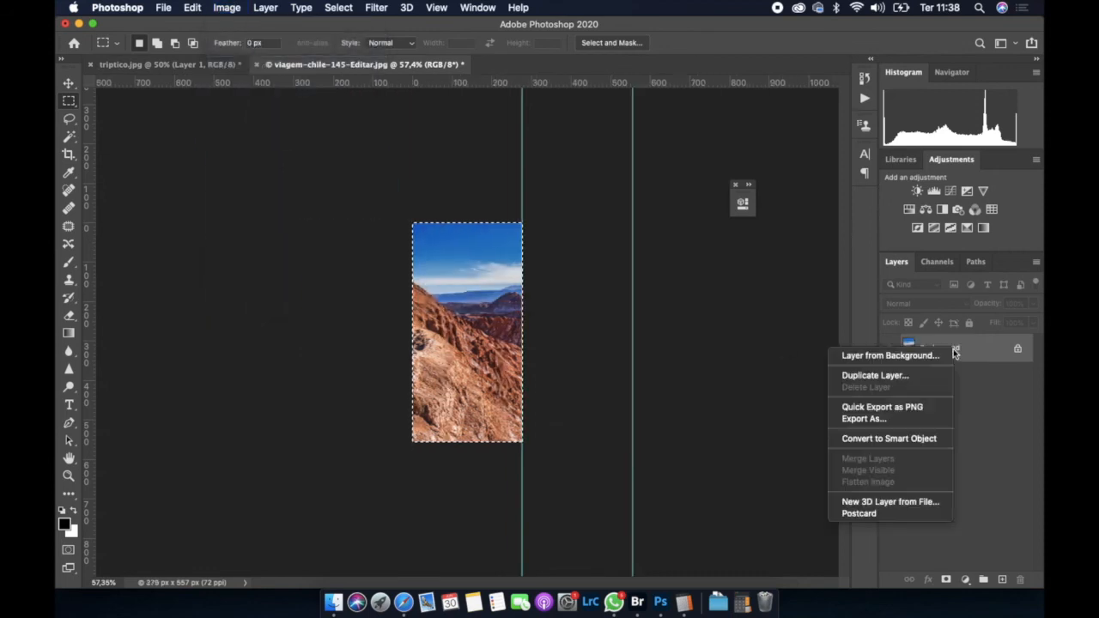
left_click(908, 378)
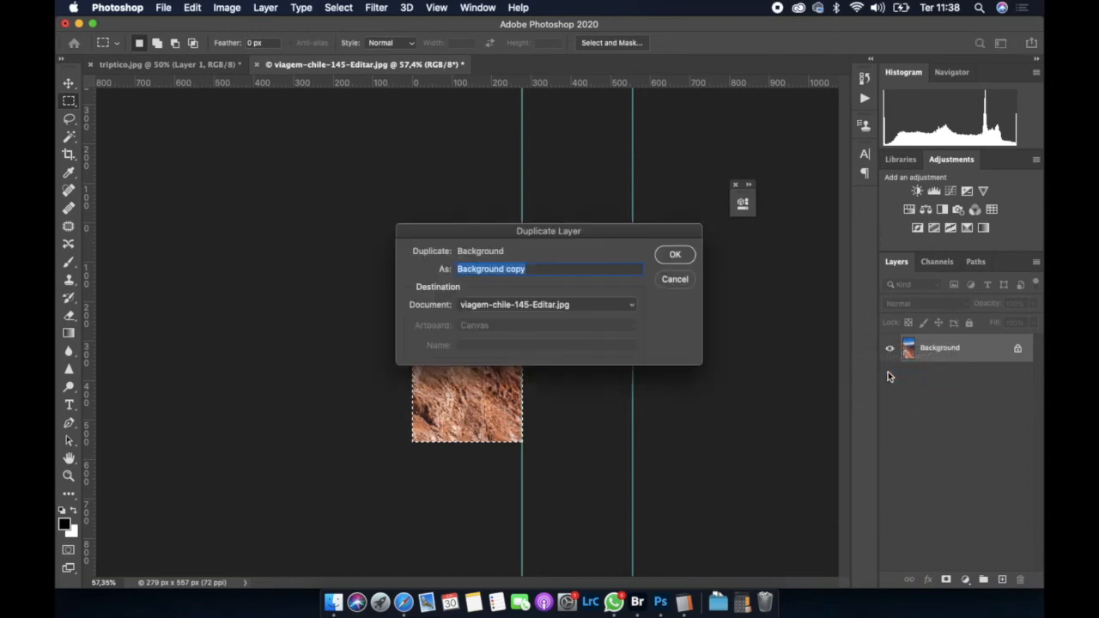
left_click(625, 305)
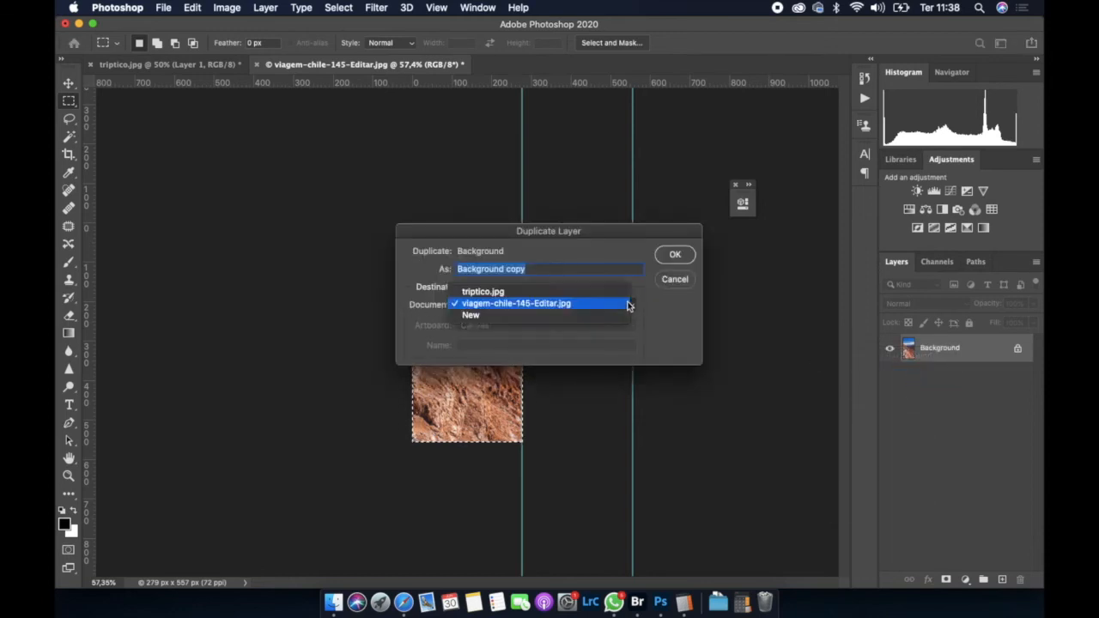
left_click(596, 318)
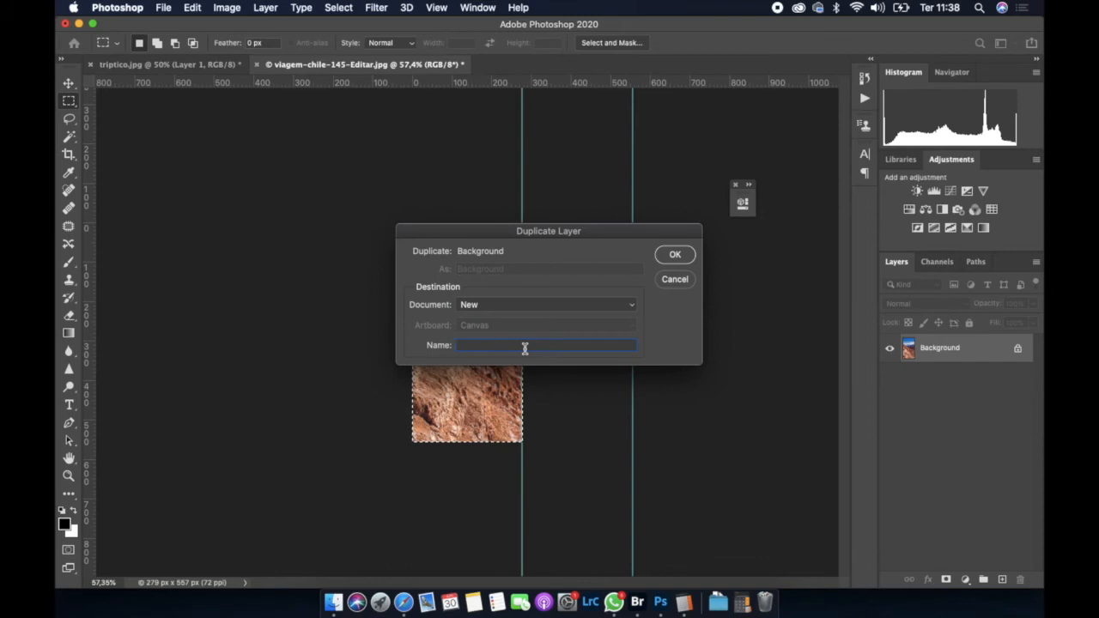
type("fq")
key("Return")
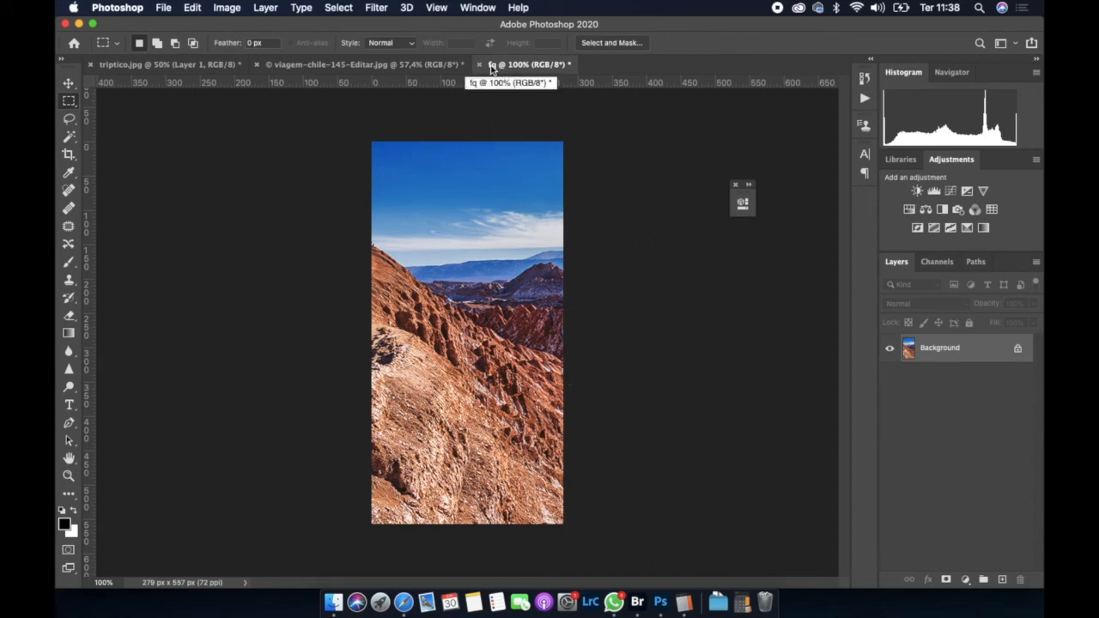
Return to viagem-chile-145-Editar.jpg and undo the crop to its left third
left_click(404, 66)
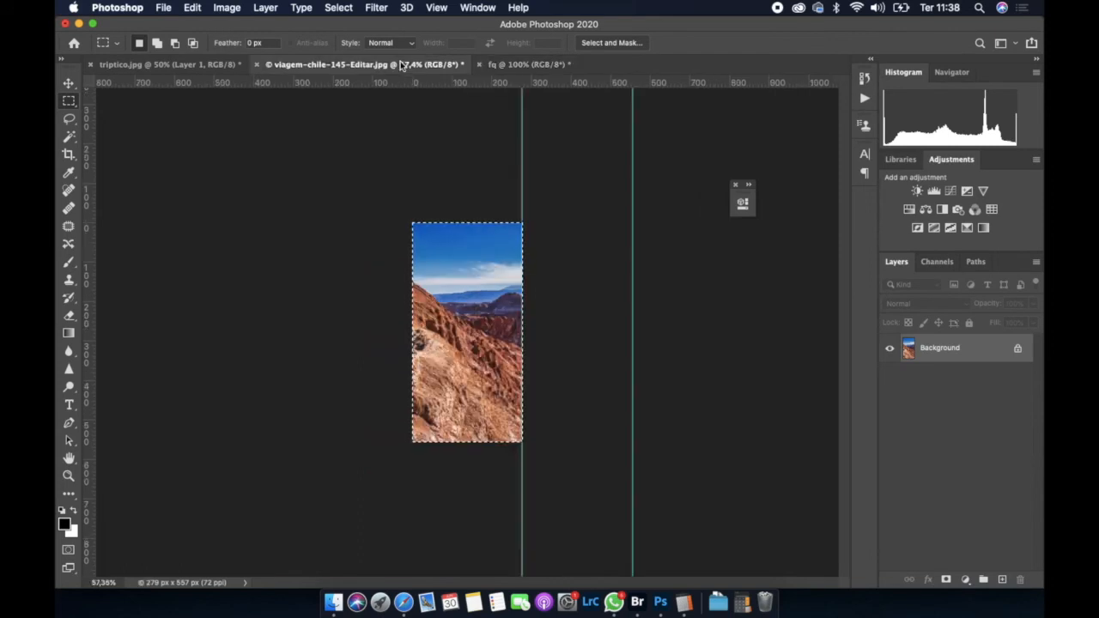
key("super+z")
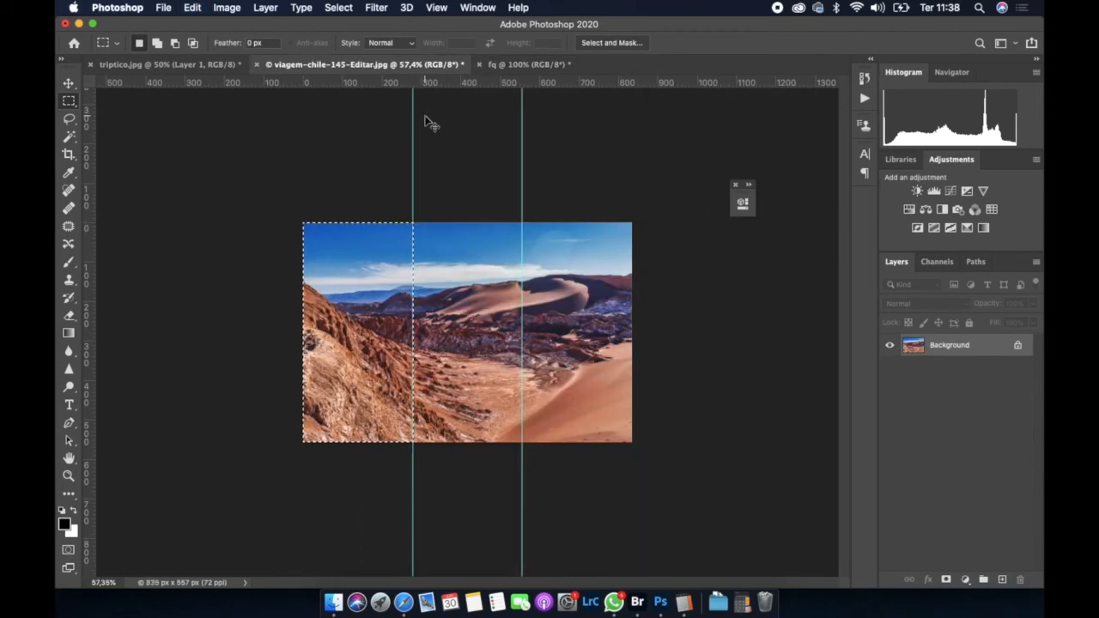
Marquee-select the middle third of the desert photo between the two guides and crop the image to it
left_click_drag(413, 223, 523, 452)
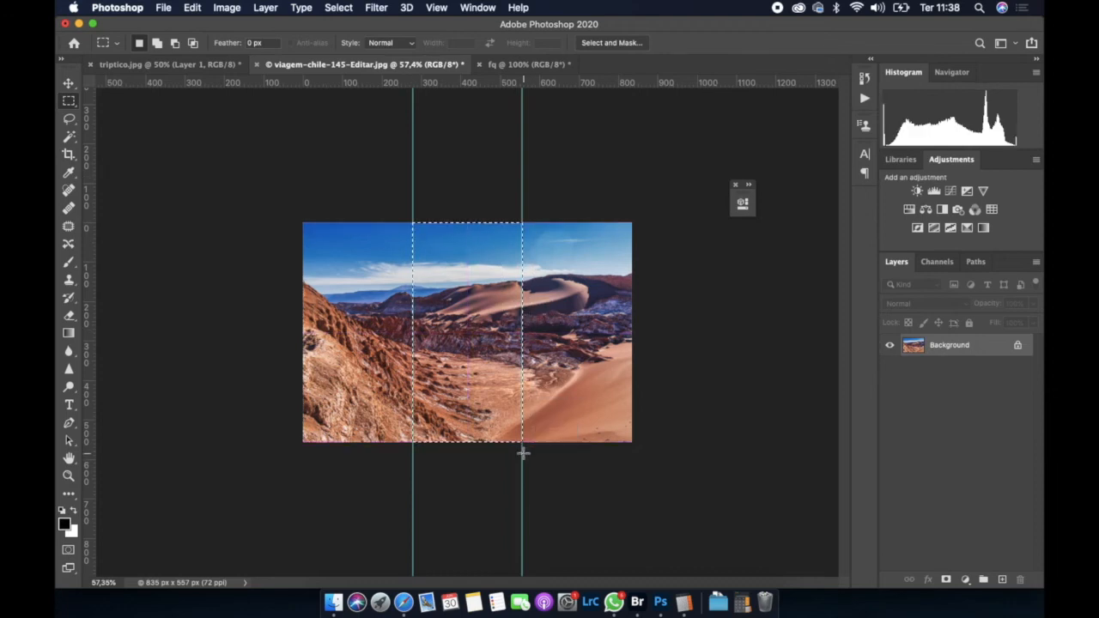
left_click(231, 10)
left_click(262, 164)
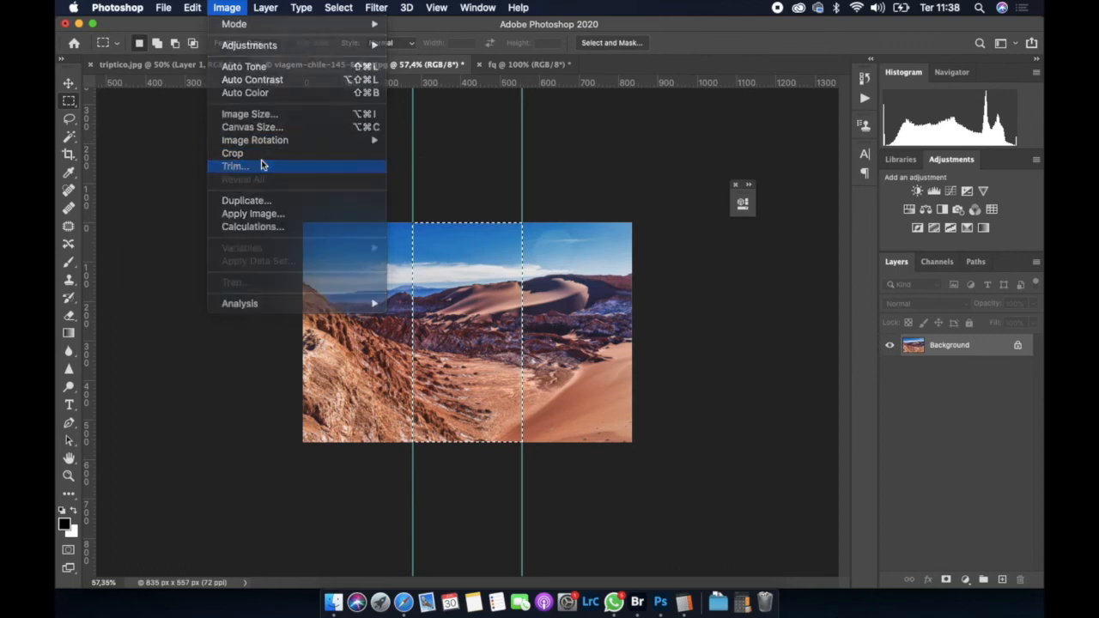
key("Return")
left_click(227, 8)
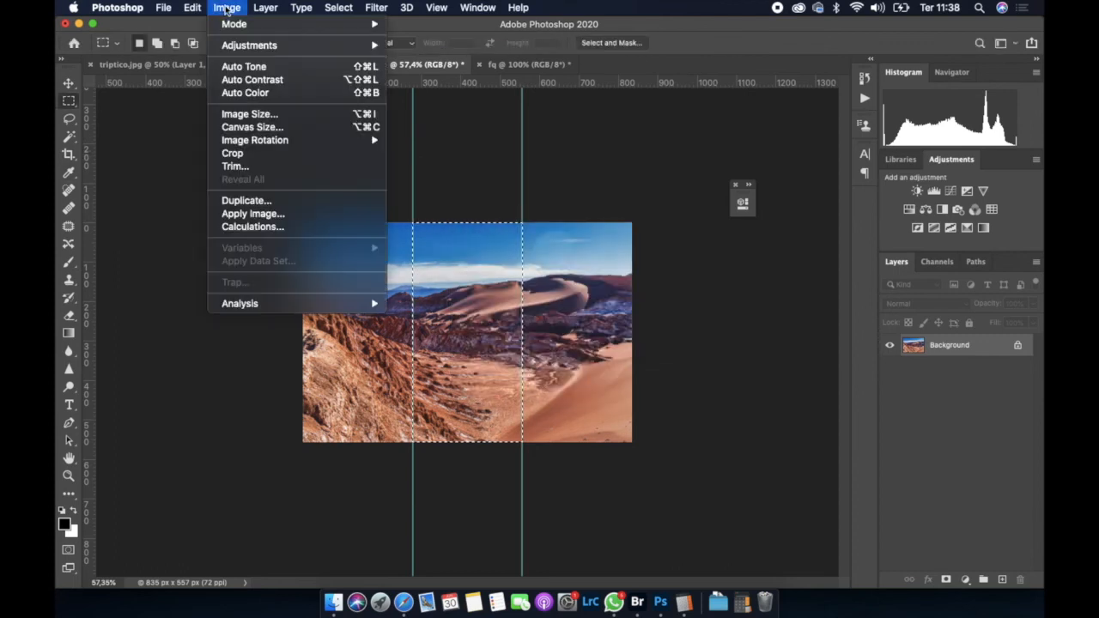
left_click(259, 153)
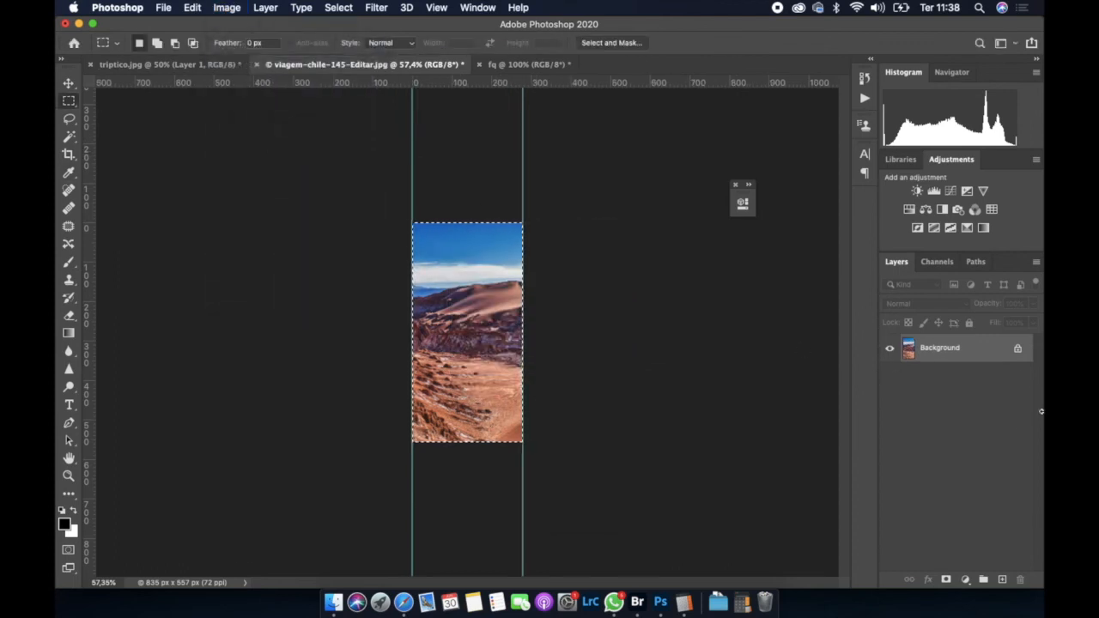
Duplicate the cropped middle-third Background layer into a new document named f2
right_click(981, 359)
left_click(951, 379)
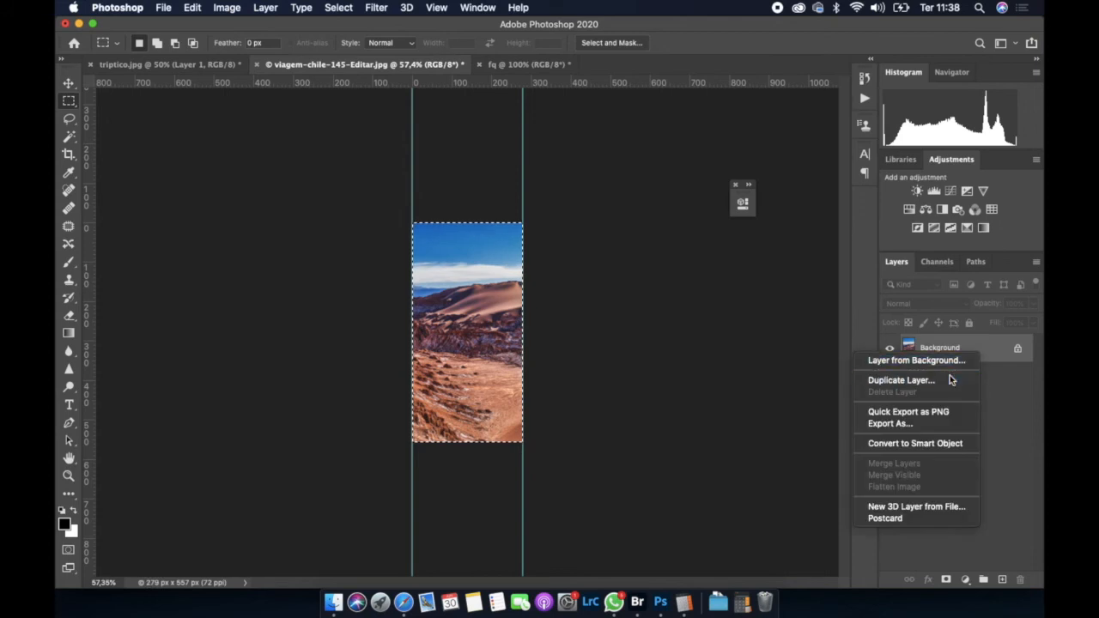
left_click(627, 304)
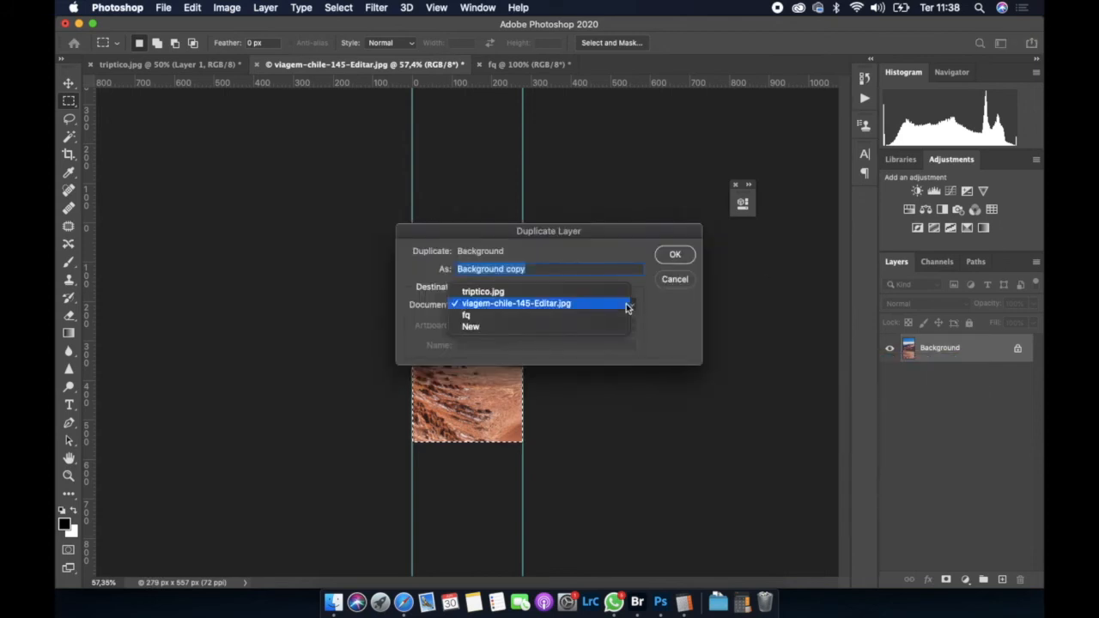
left_click(590, 326)
type("f2")
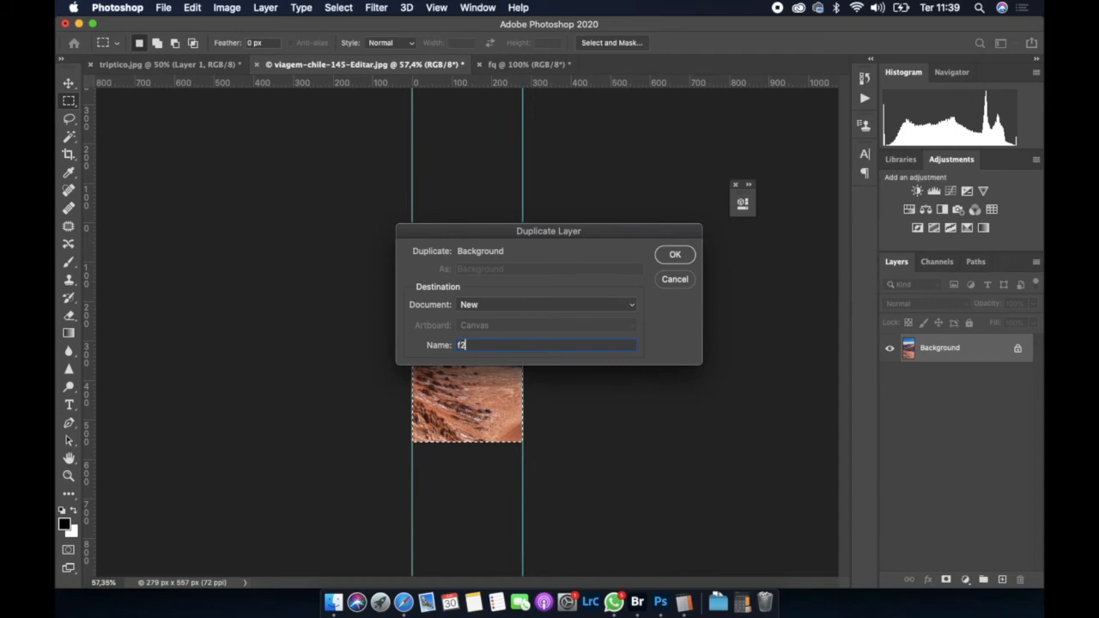
key("Return")
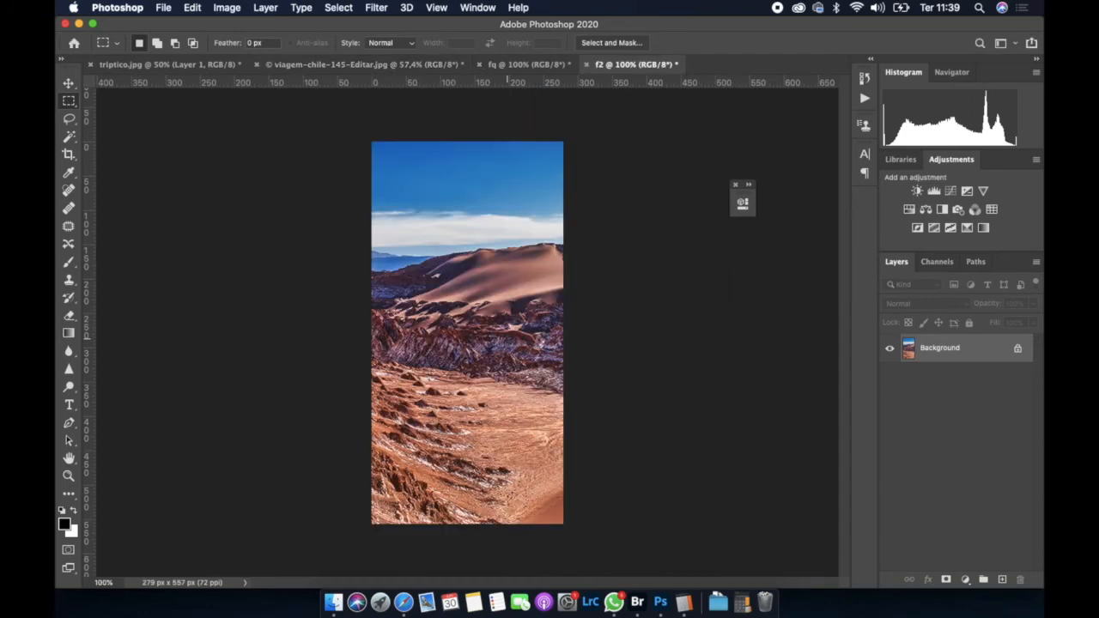
Return to viagem-chile-145-Editar.jpg and undo the crop to its middle third
left_click(537, 64)
left_click(608, 65)
left_click(327, 69)
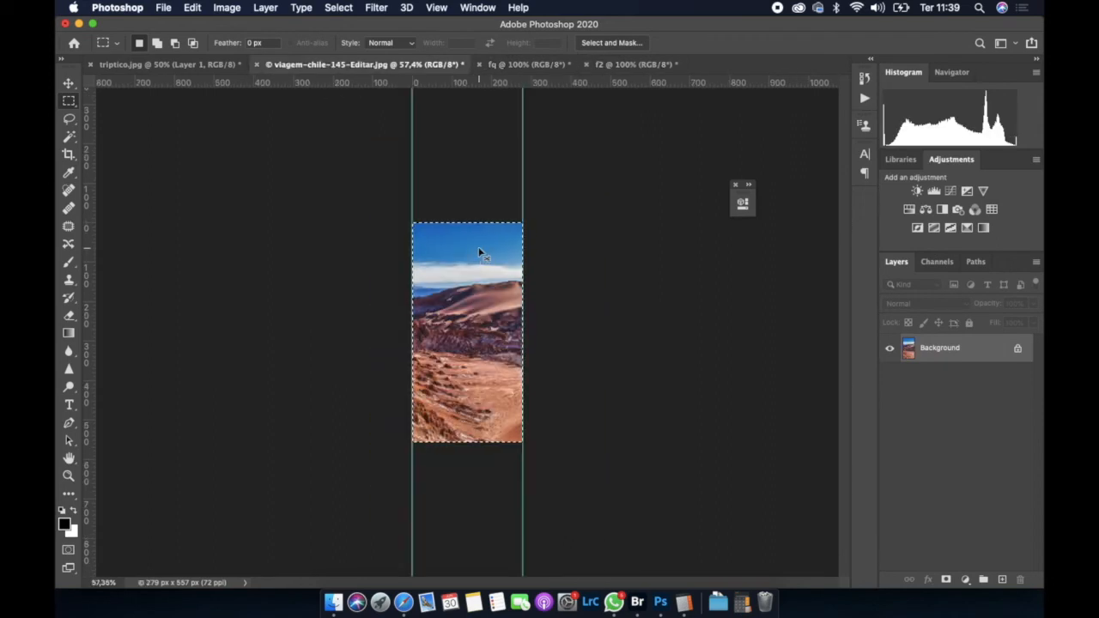
key("super+z")
Marquee-select the right third of the desert photo from the second guide to its edge and crop the image to it
left_click_drag(633, 223, 522, 443)
left_click(226, 8)
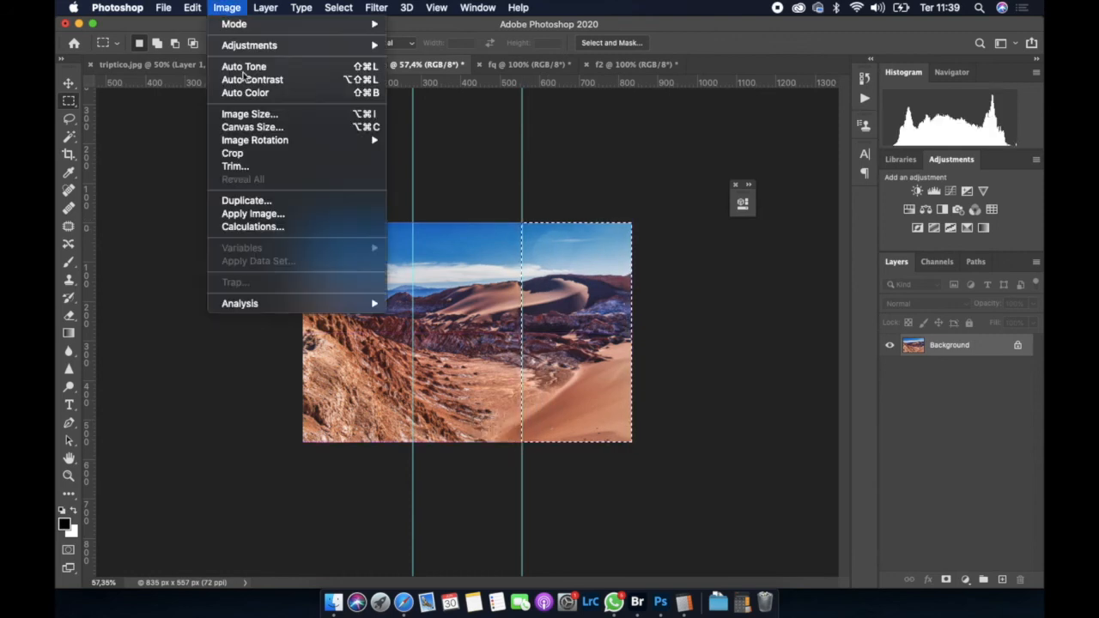
left_click(253, 155)
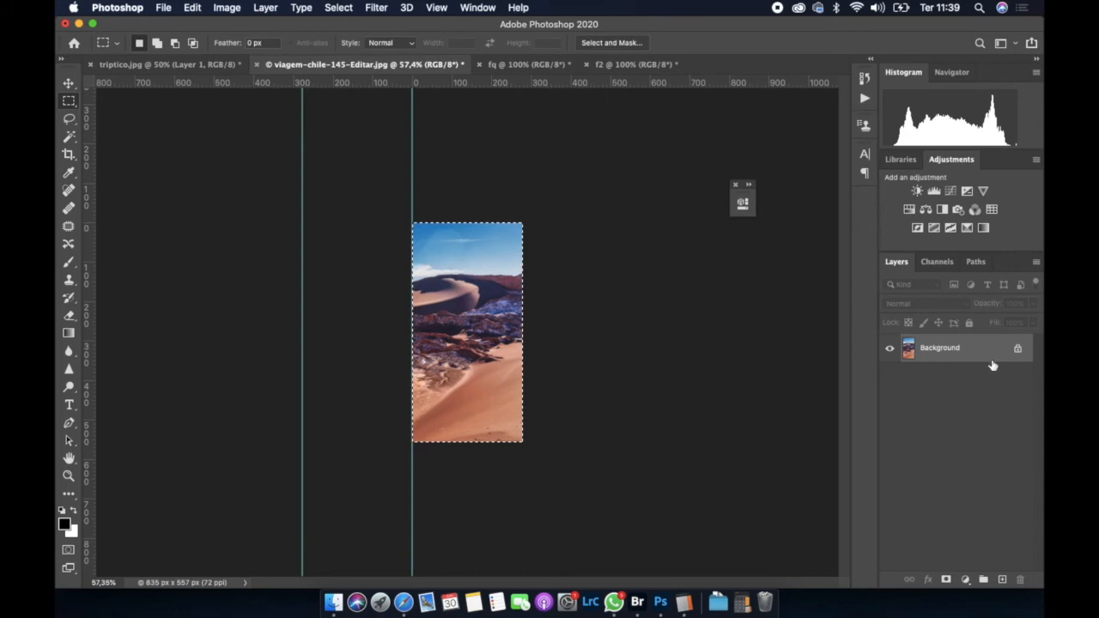
Duplicate the cropped right-third Background layer into a new document named f3
right_click(991, 366)
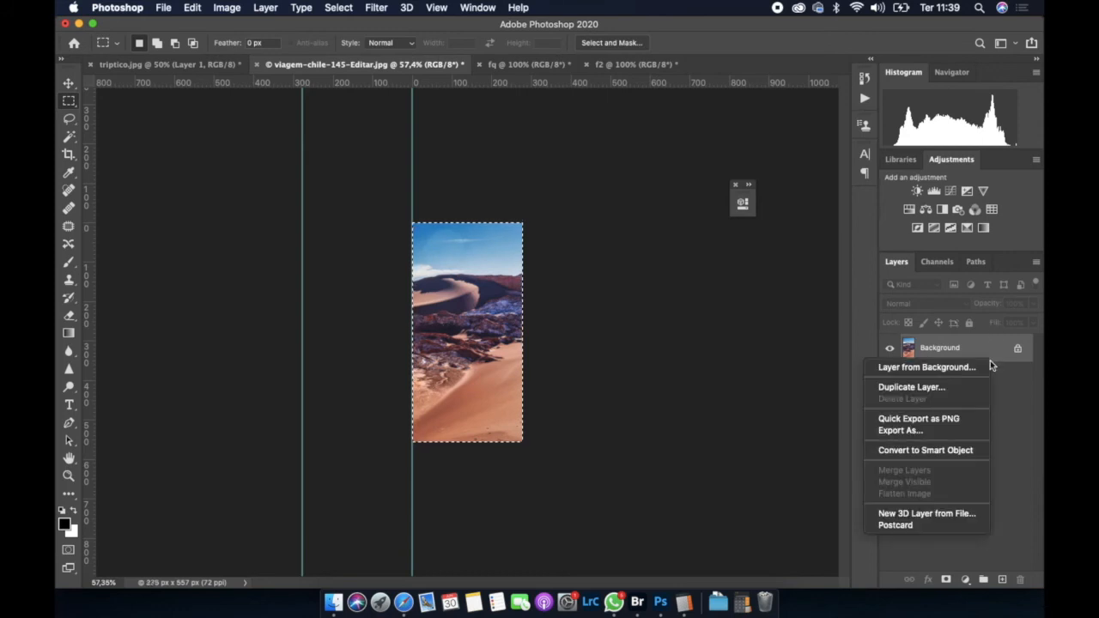
left_click(947, 396)
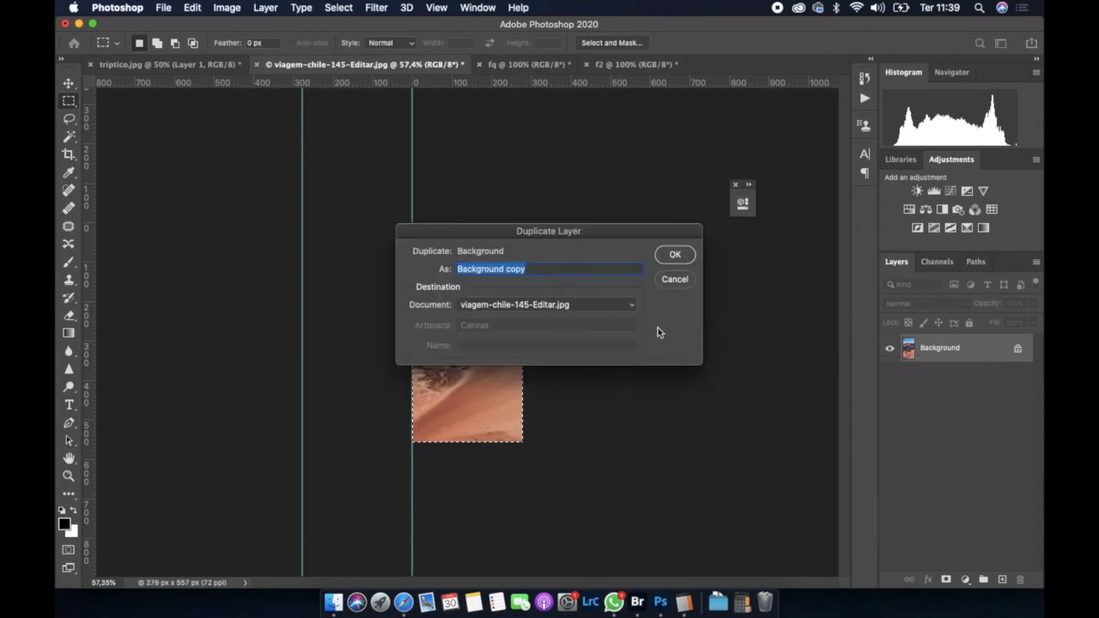
left_click(633, 311)
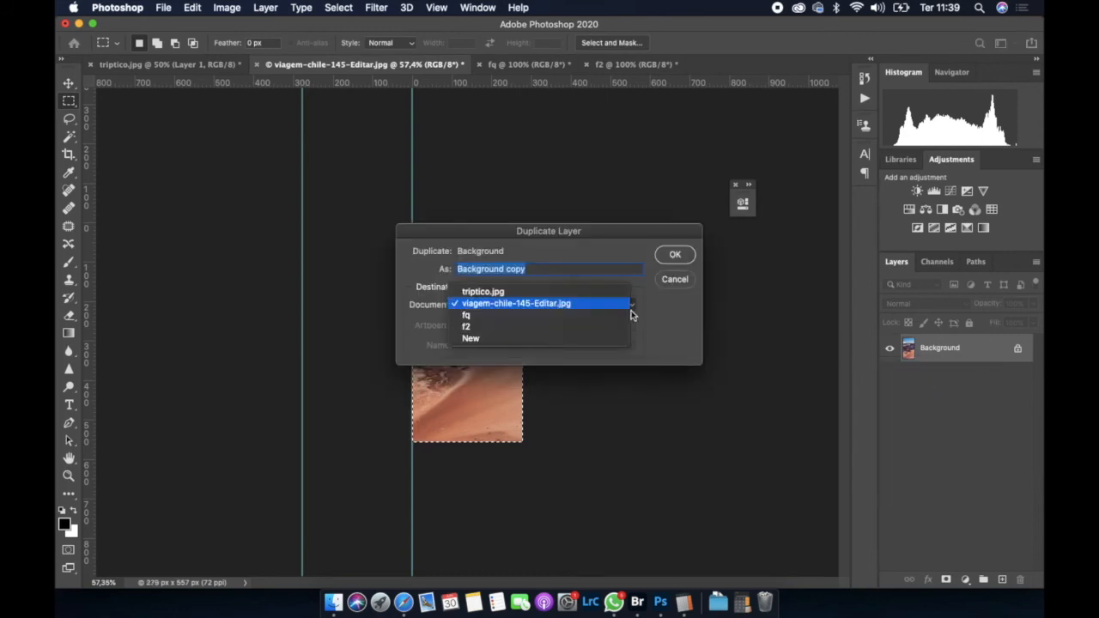
left_click(574, 340)
type("f3")
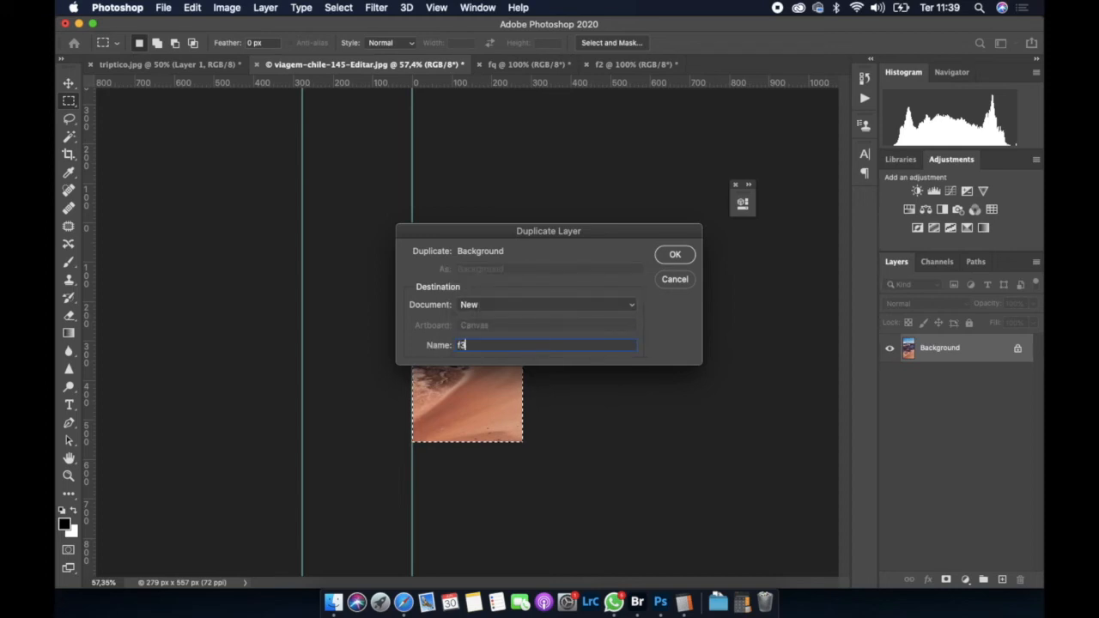
key("Return")
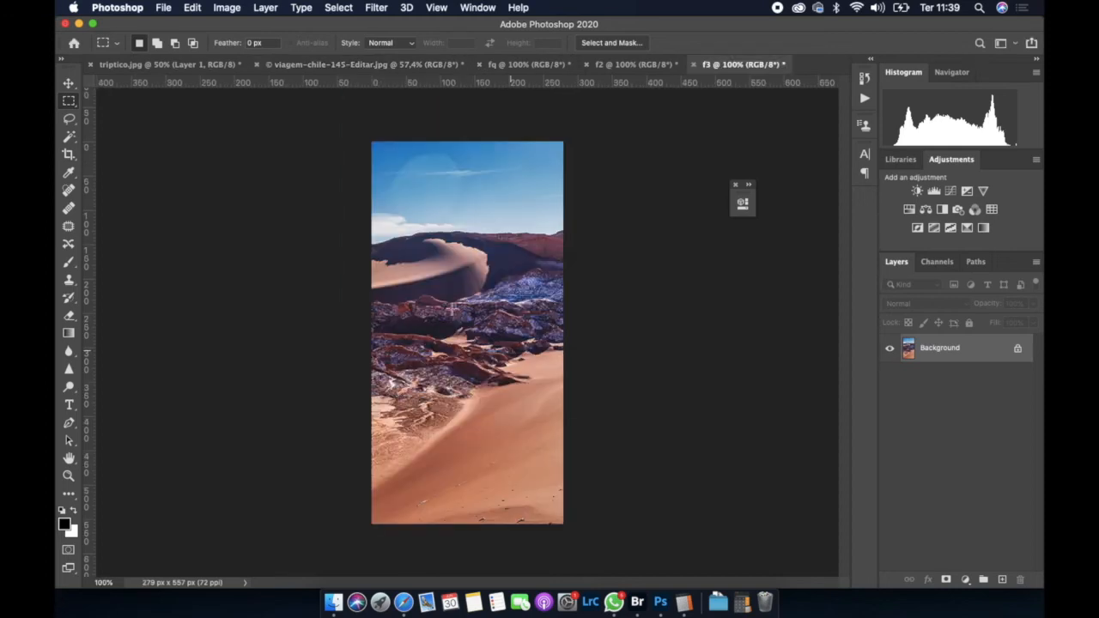
Close viagem-chile-145-Editar.jpg and switch to the fq panel document
left_click(361, 62)
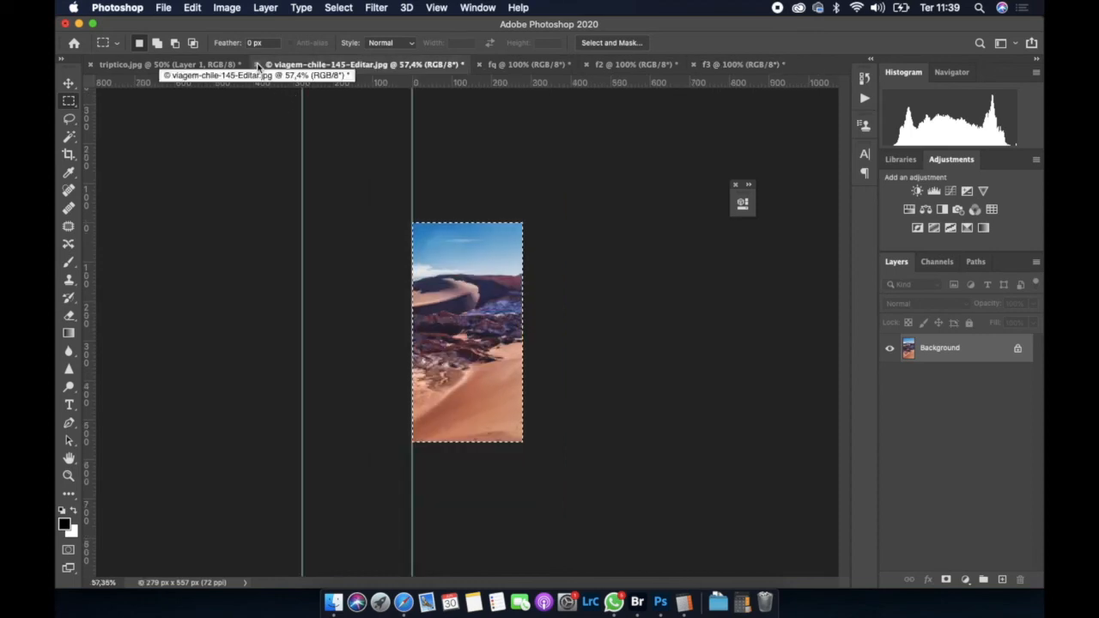
left_click(257, 64)
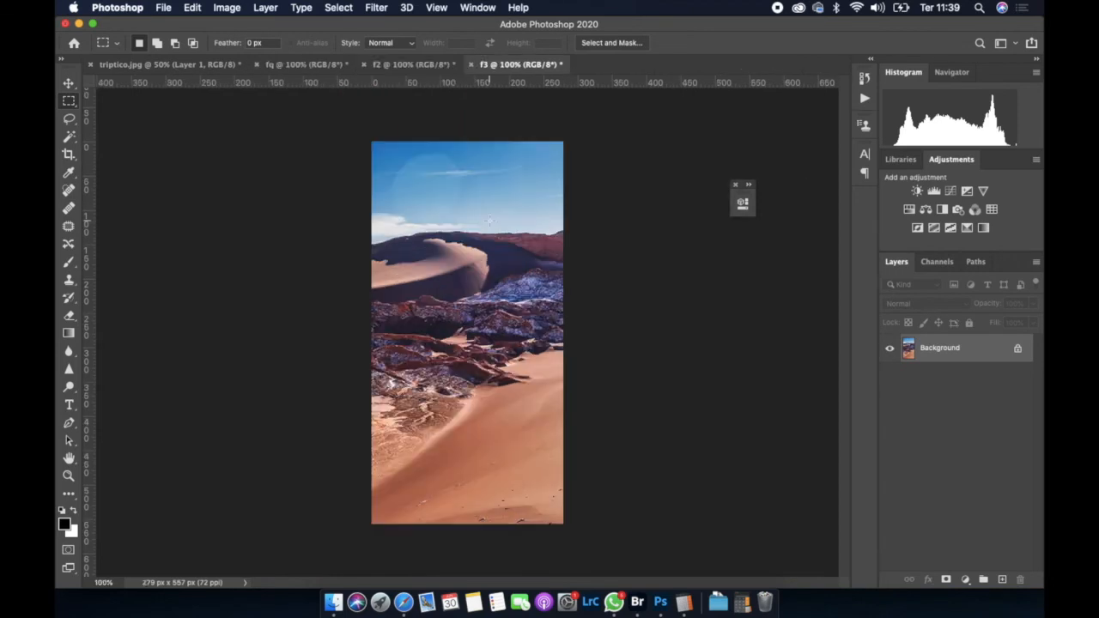
left_click(281, 68)
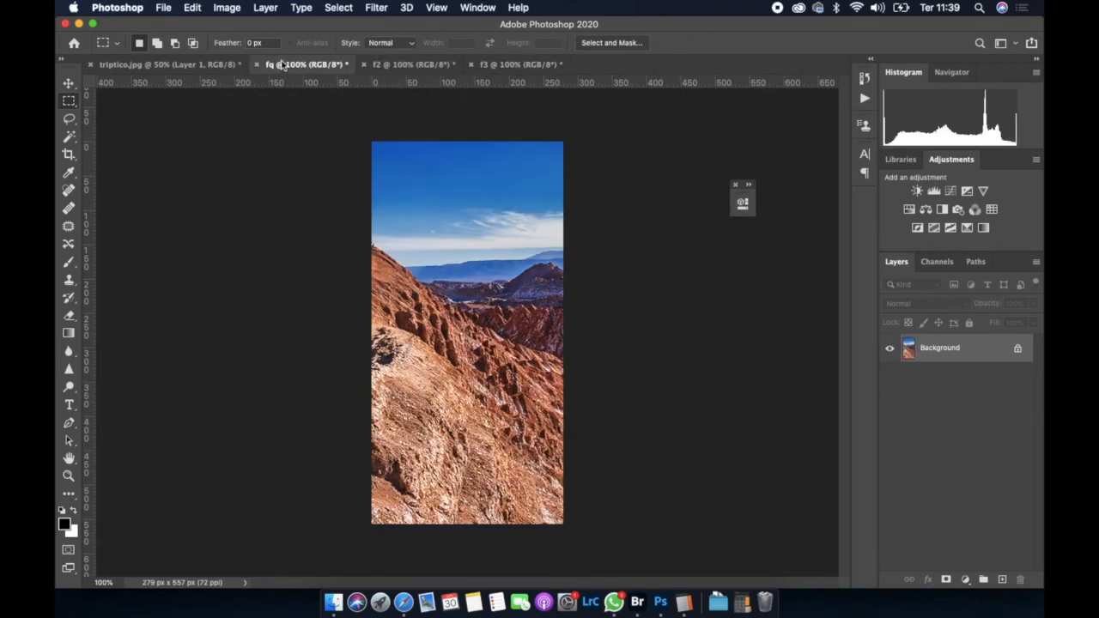
Check the pixel dimensions of the fq panel in Image Size without changing them
left_click(234, 10)
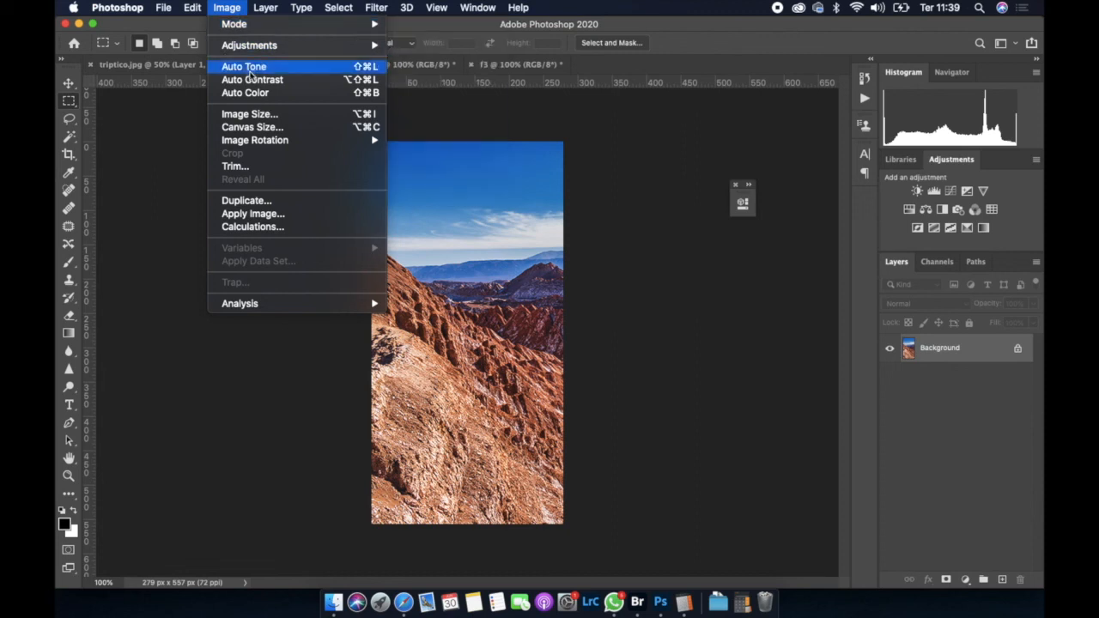
left_click(253, 115)
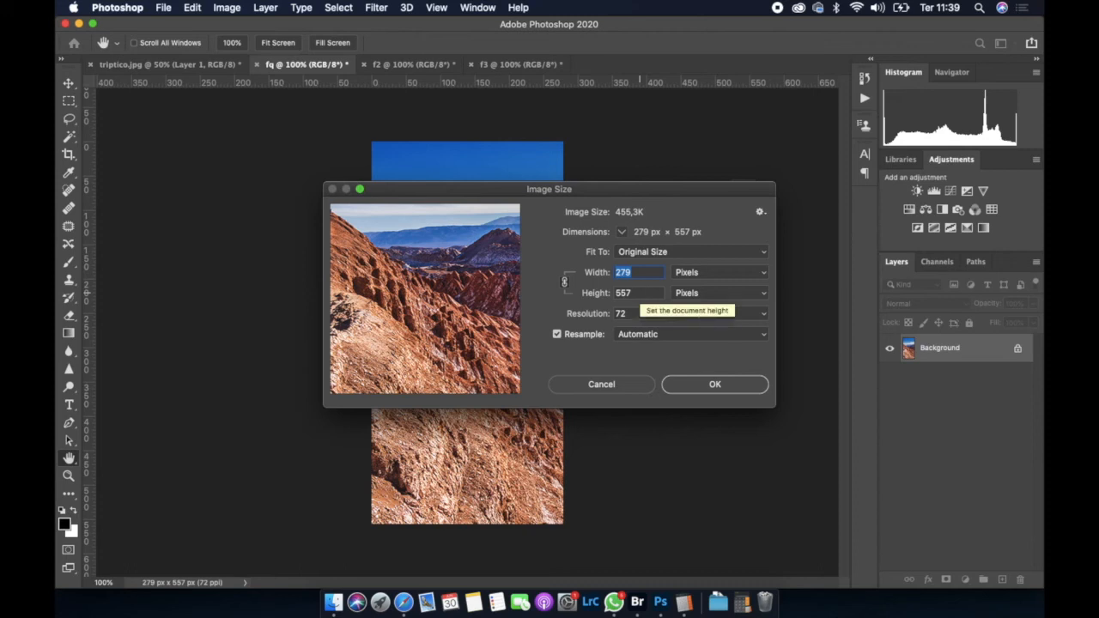
key("Escape")
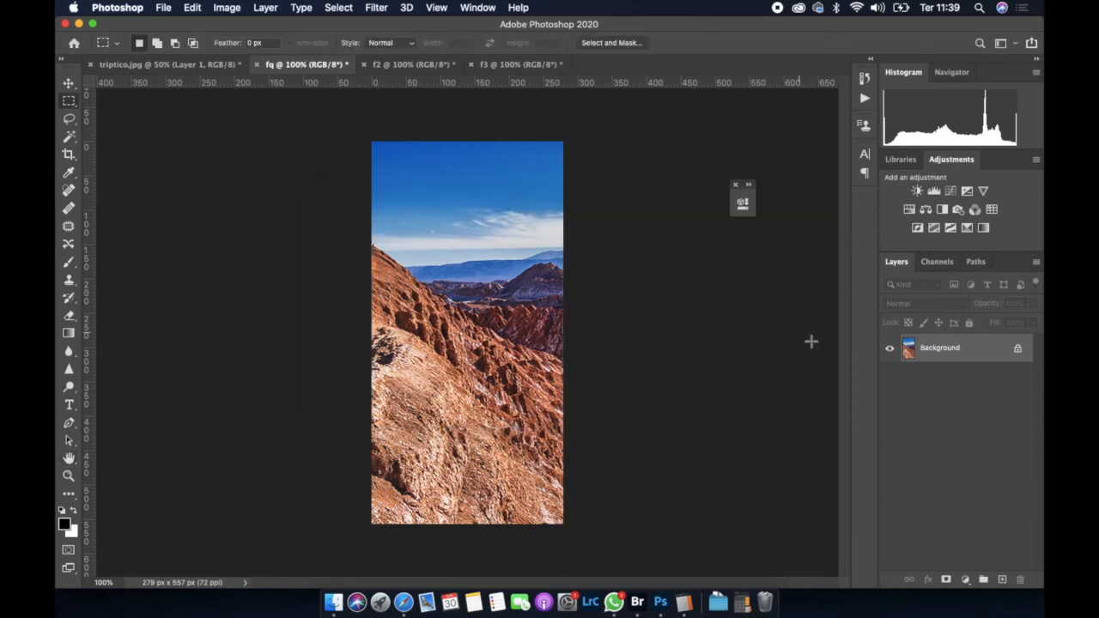
Duplicate the fq Background layer into triptico.jpg, converting its colors to preserve their appearance
right_click(936, 348)
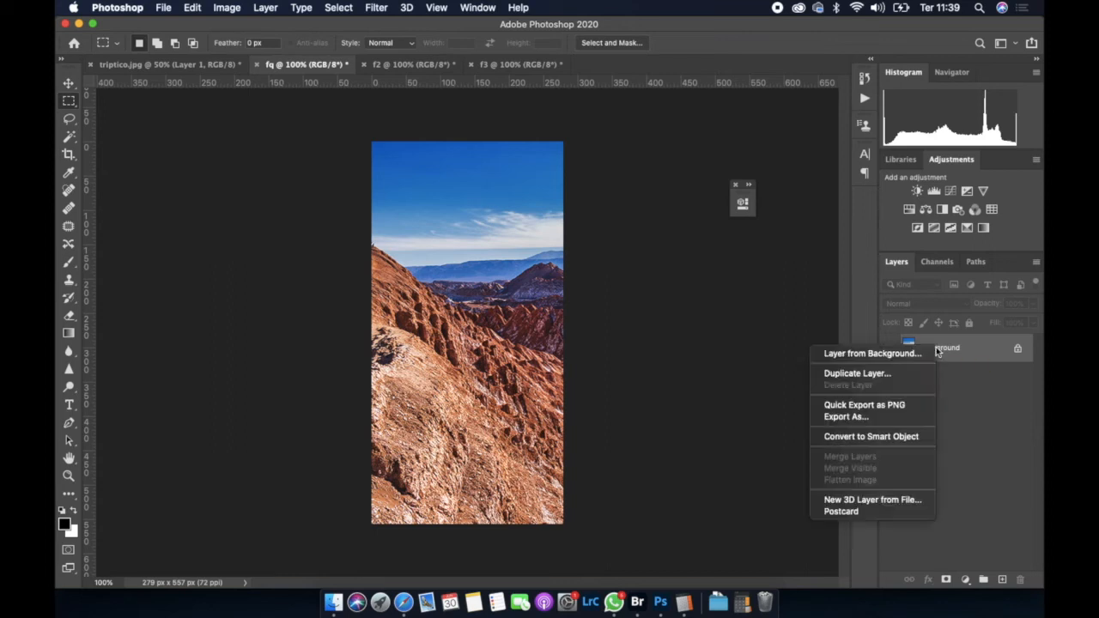
left_click(900, 375)
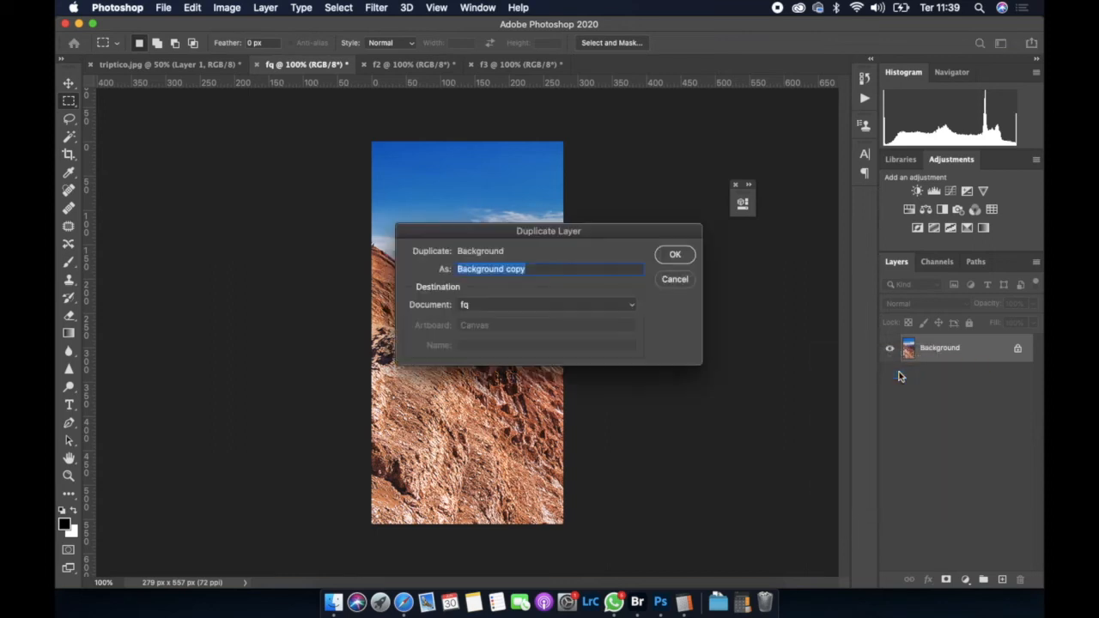
left_click(625, 307)
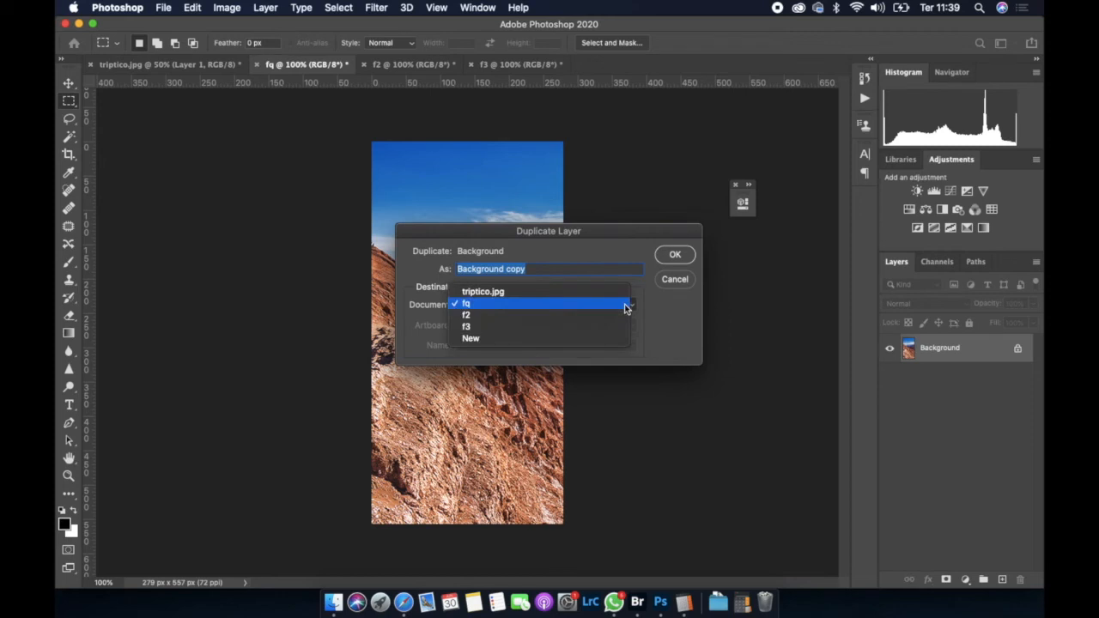
left_click(471, 293)
left_click(668, 255)
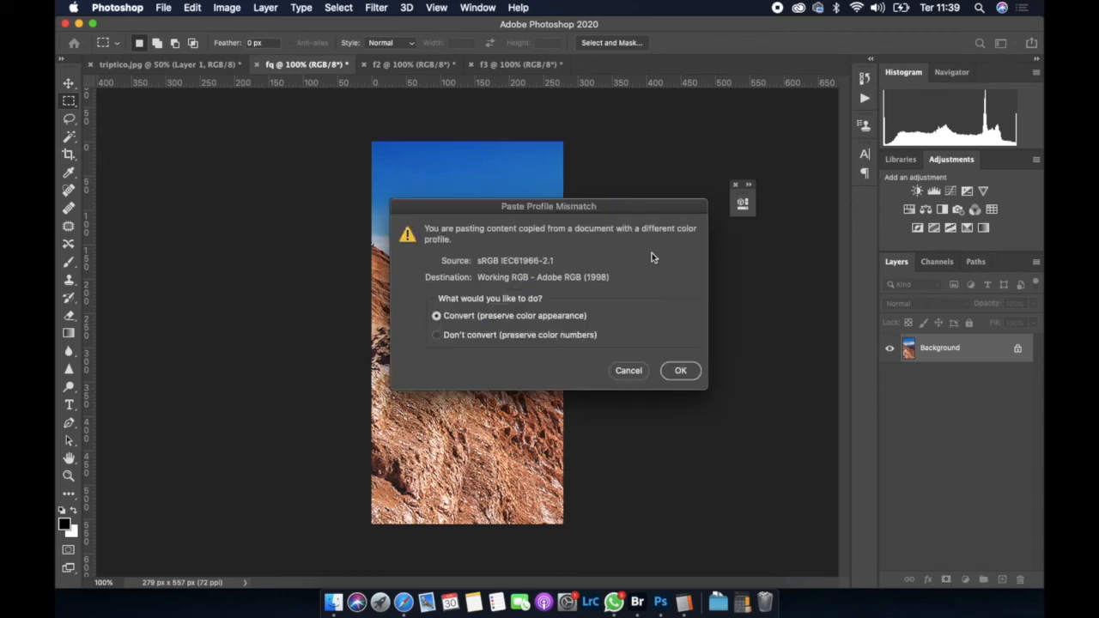
left_click(672, 371)
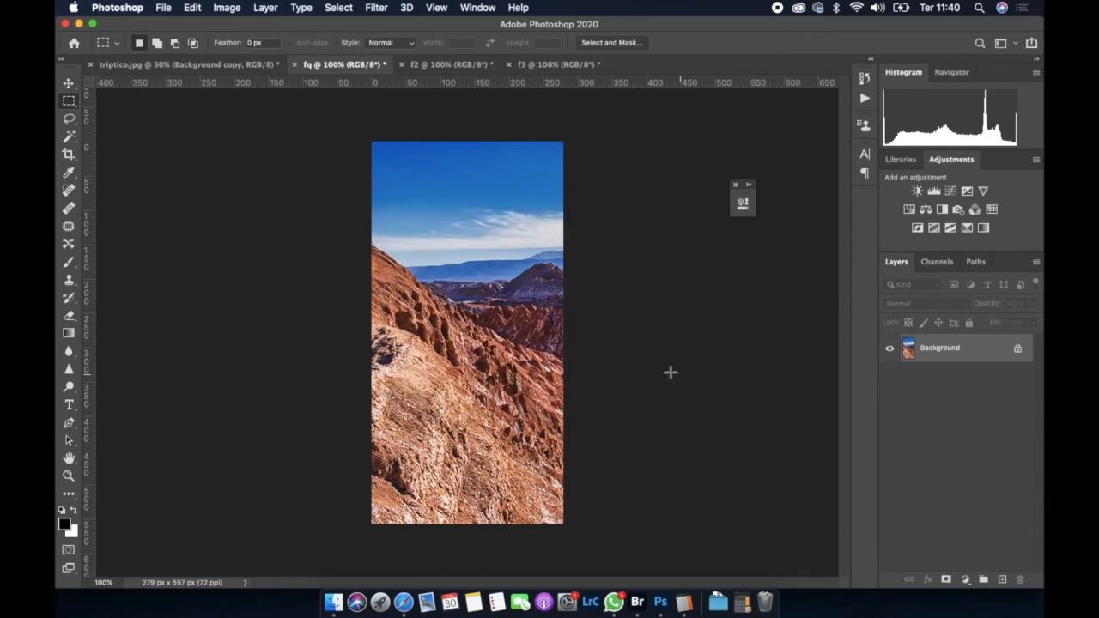
In triptico.jpg, move the desert panel from the image corner onto the brick wall above the left part of the sofa
left_click(152, 65)
left_click(69, 82)
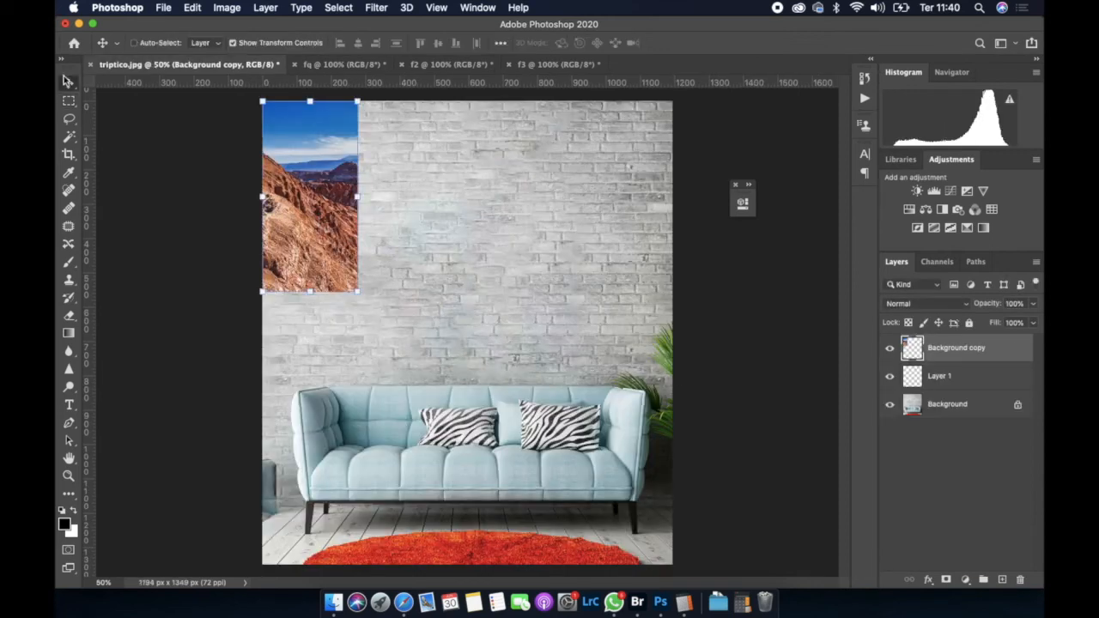
left_click_drag(362, 255, 419, 325)
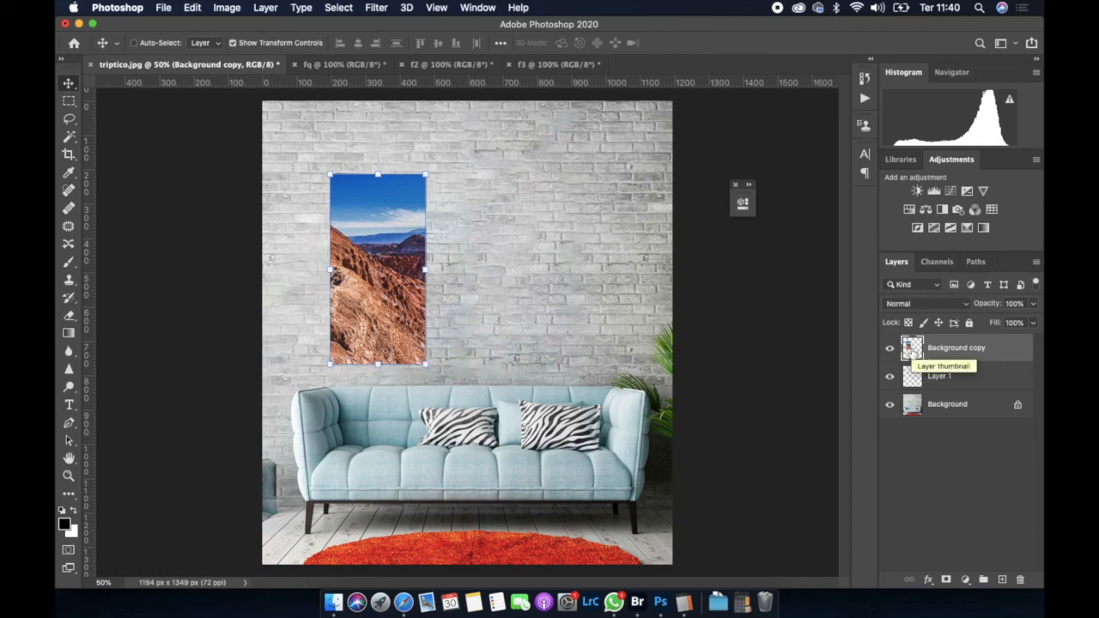
Load the desert panel's outline as a selection and fill it on Layer 1 with the white background color at 100% opacity
left_click(912, 348, "super")
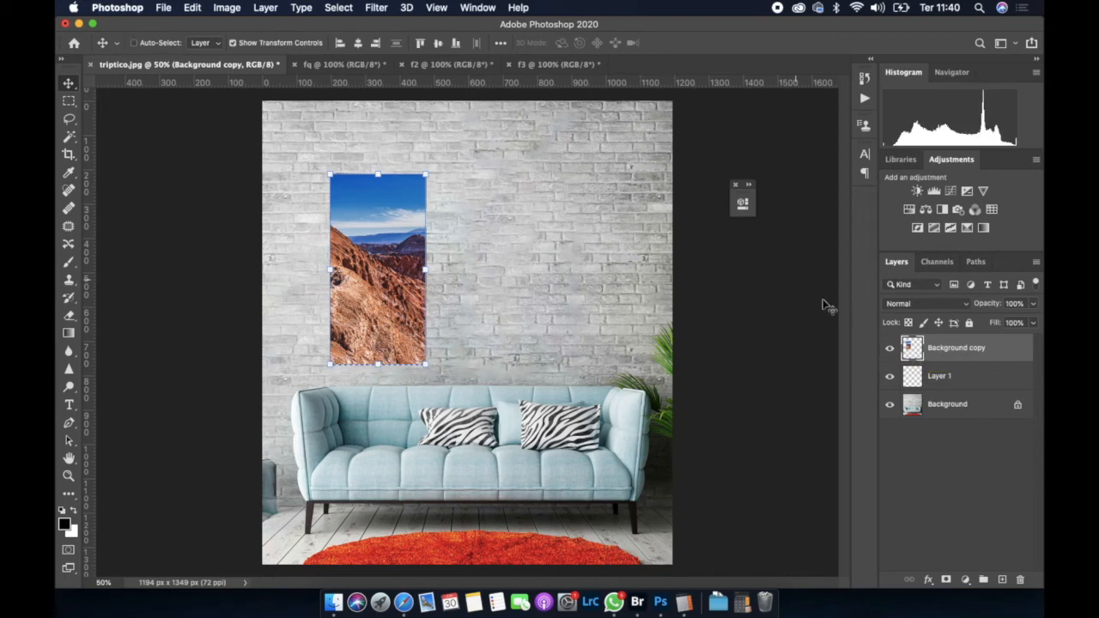
left_click(970, 385)
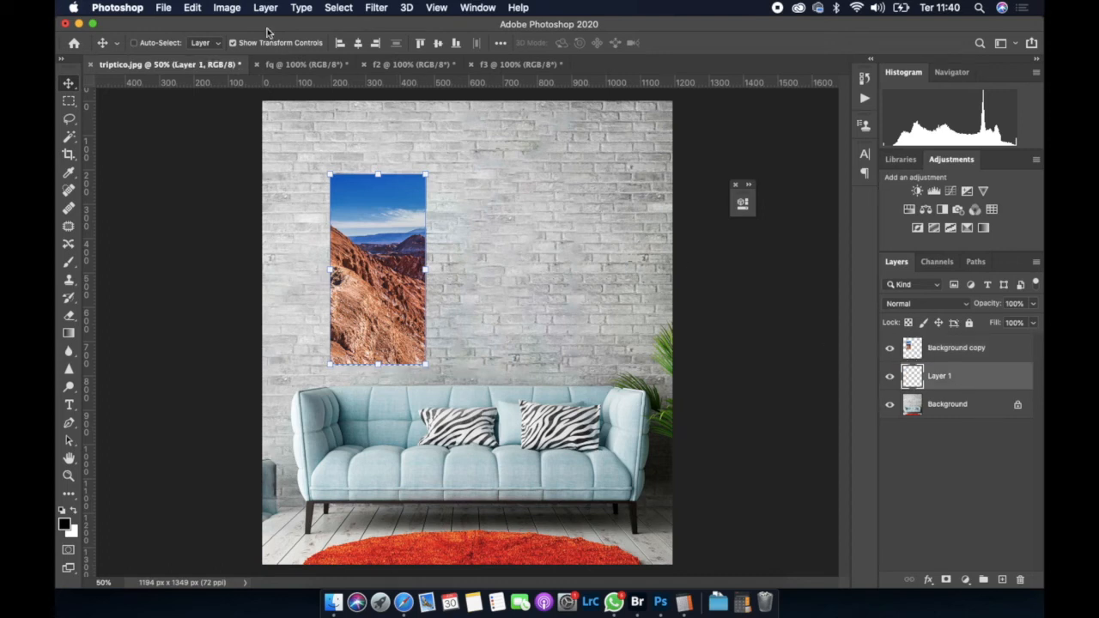
left_click(198, 10)
left_click(232, 227)
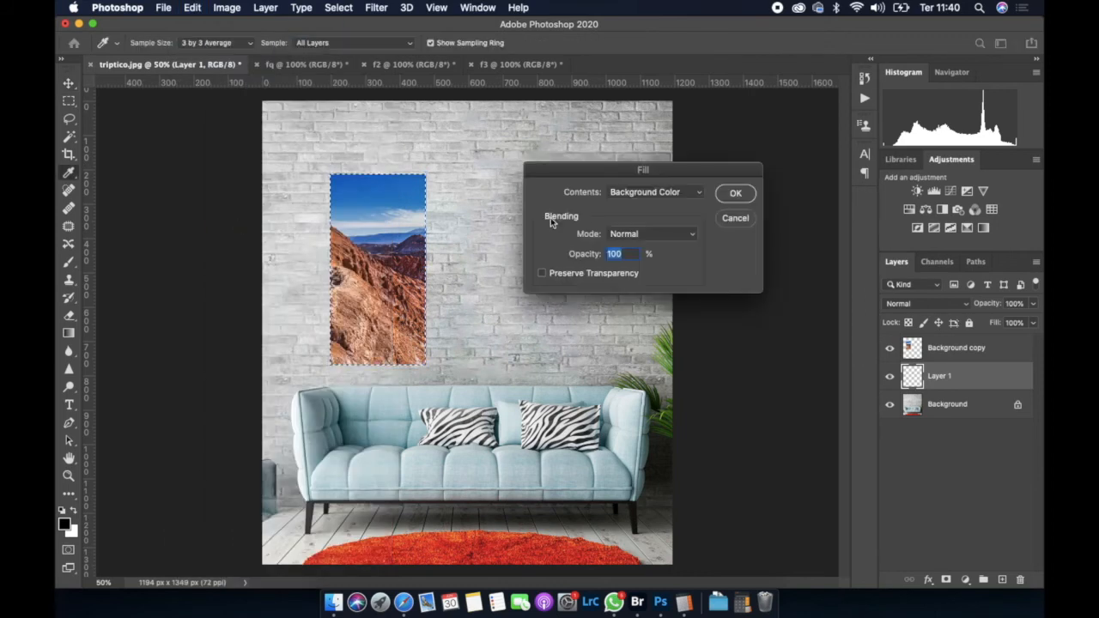
left_click(678, 236)
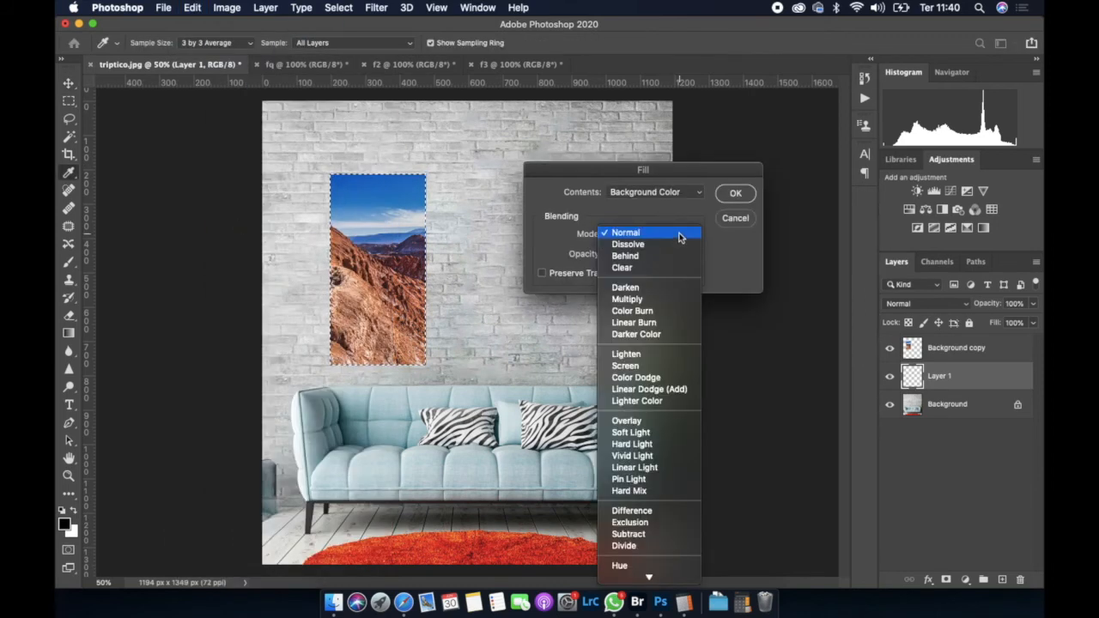
left_click(679, 236)
left_click(693, 193)
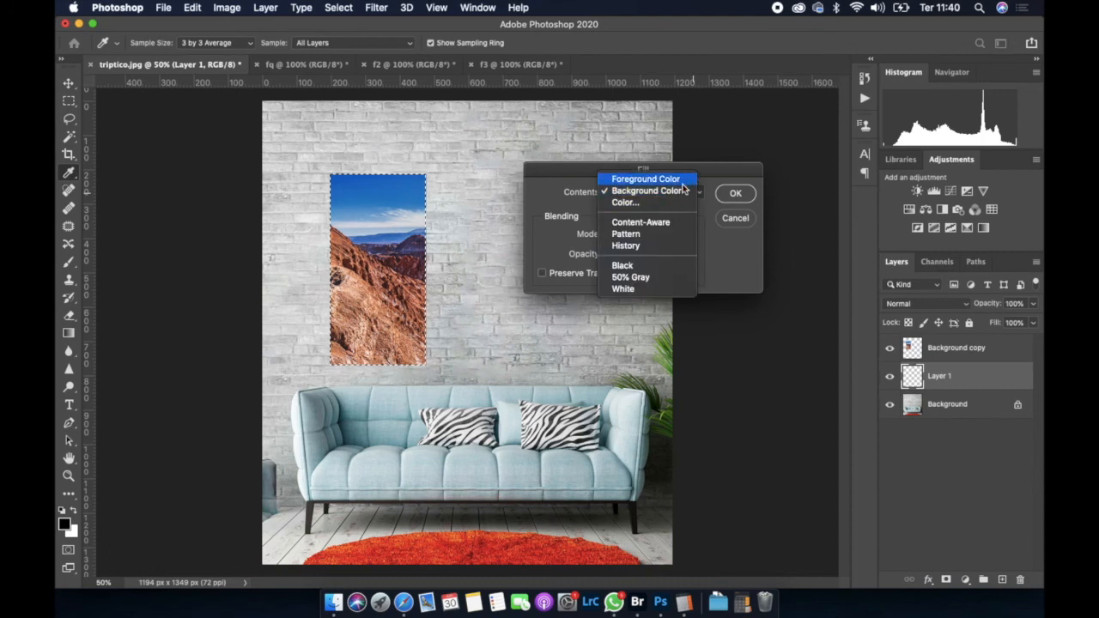
left_click(685, 190)
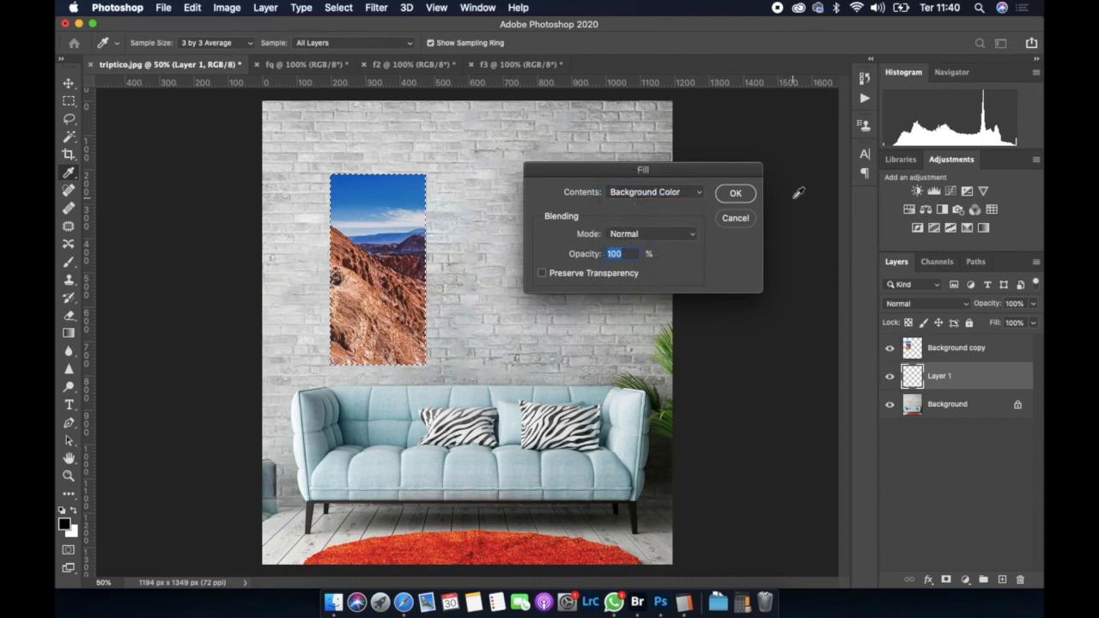
left_click(736, 195)
key("v")
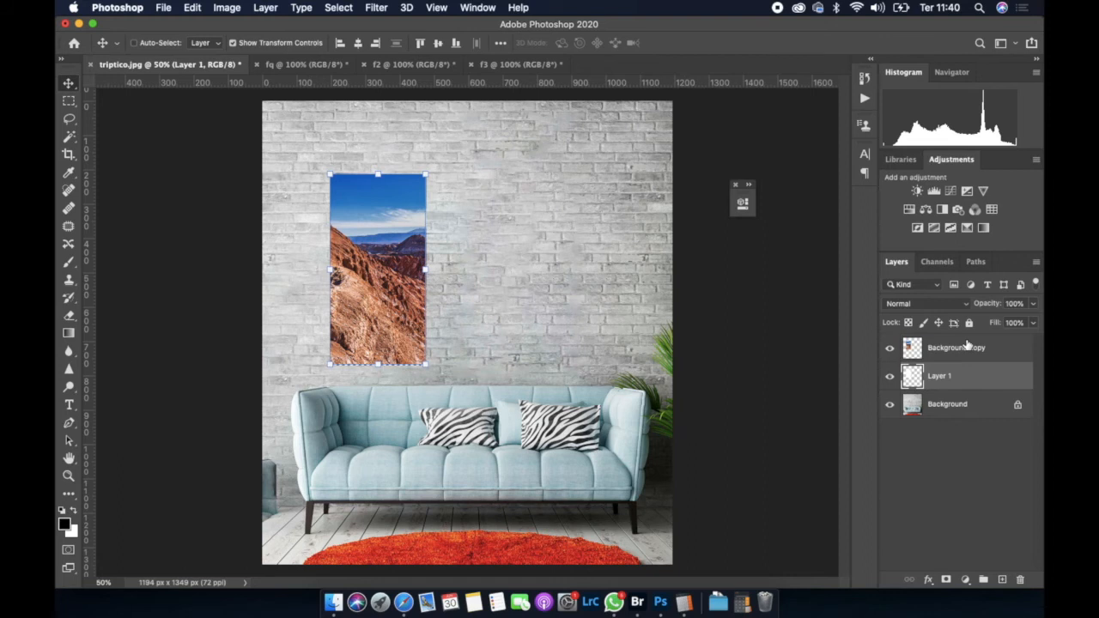
Delete the desert panel's Background copy layer from triptico.jpg
left_click(973, 352)
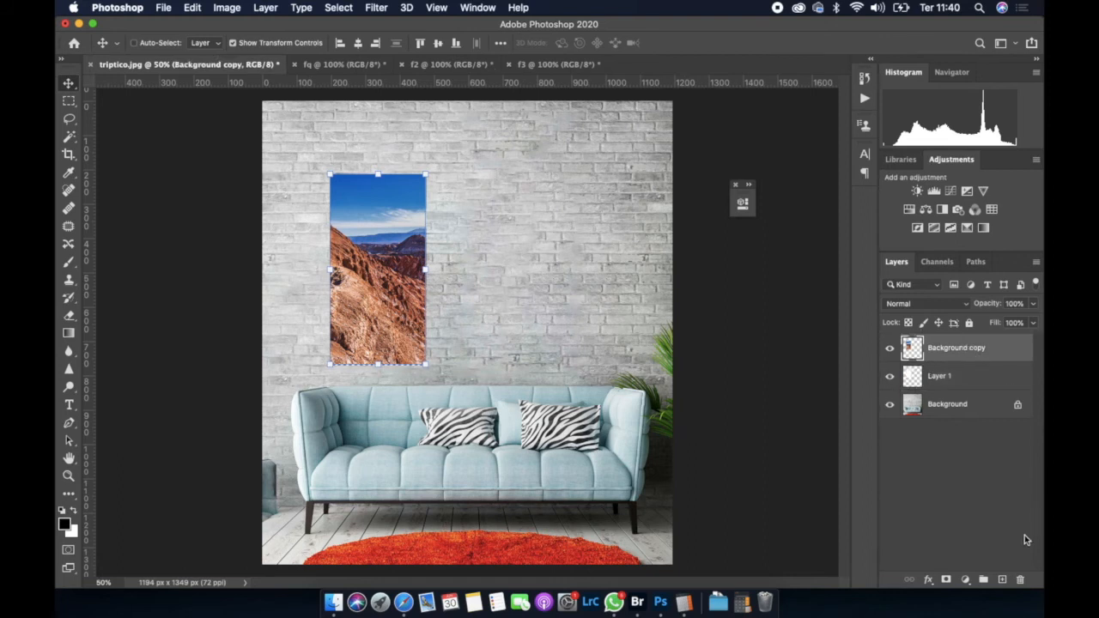
left_click(1020, 579)
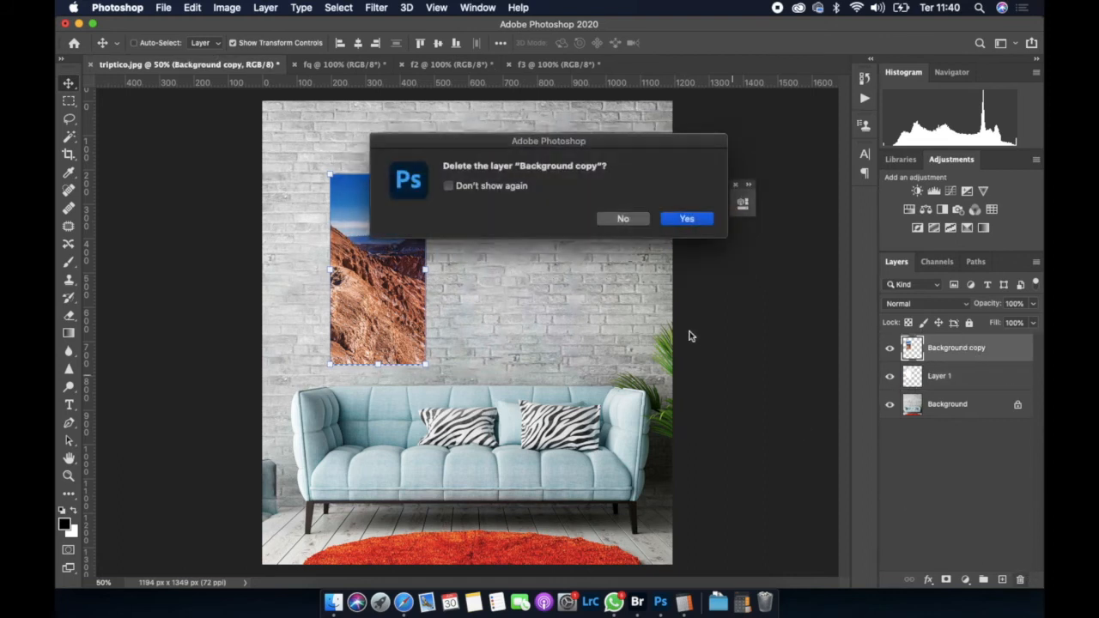
left_click(701, 220)
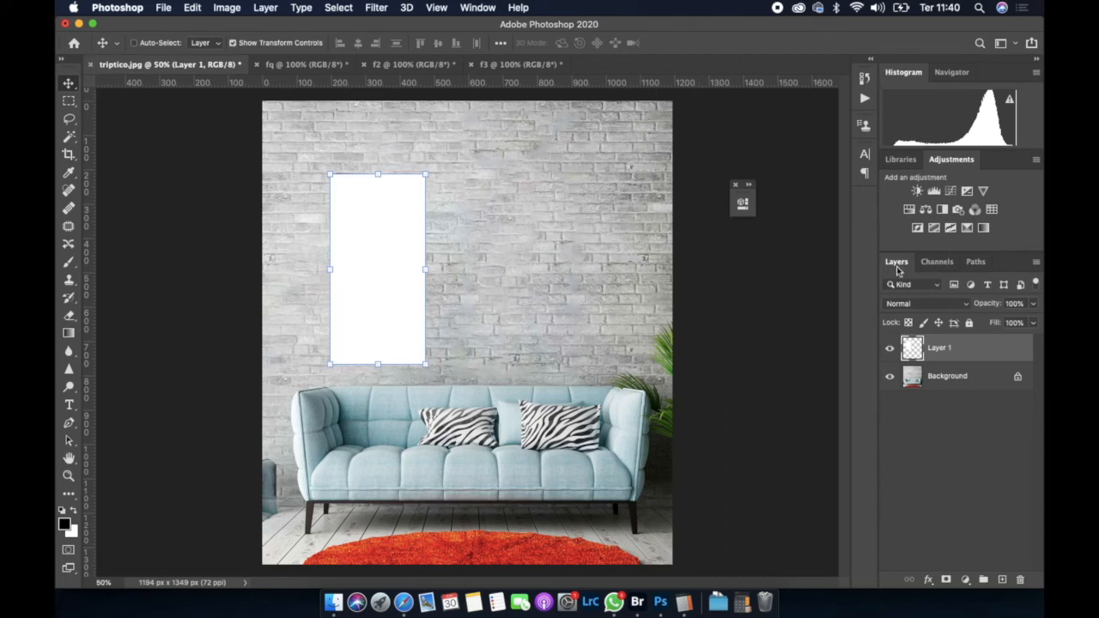
Duplicate the white panel layer twice and move the topmost copy across to the wall's right edge
left_click_drag(920, 354, 1001, 580)
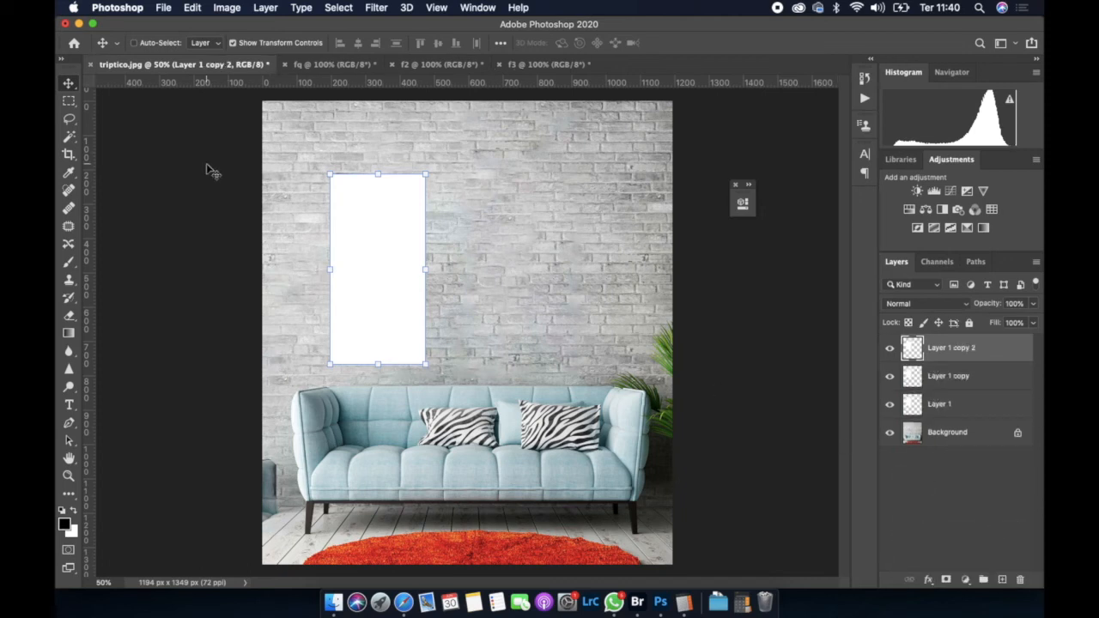
left_click_drag(398, 270, 540, 281)
left_click_drag(376, 299, 480, 295)
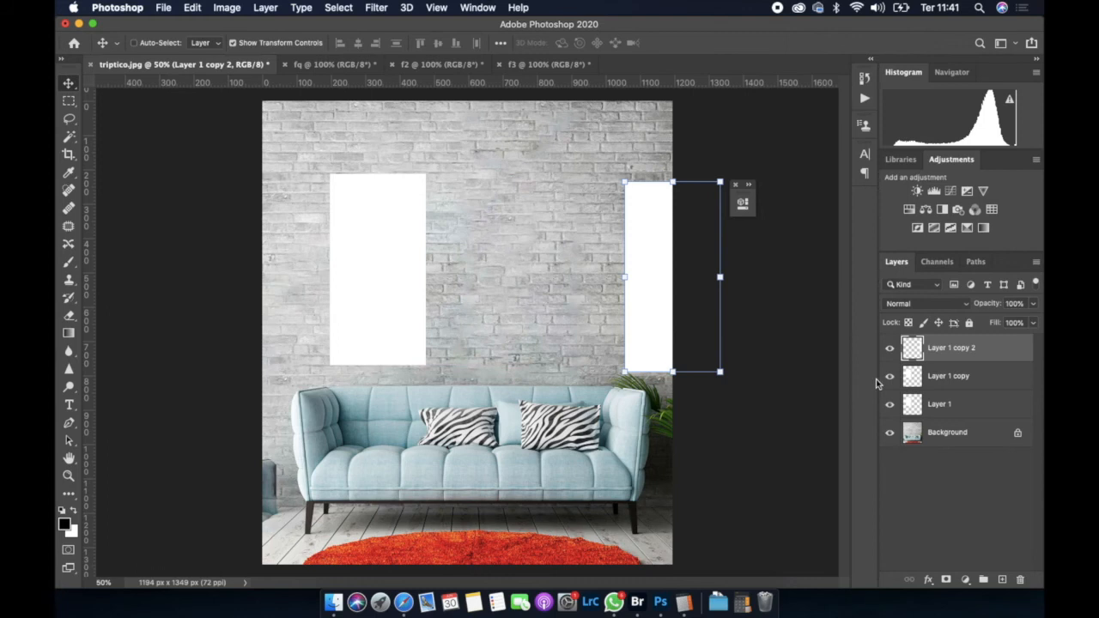
Line up the two copied white panels beside the first one, leaving narrow equal gaps between all three
left_click(910, 380)
left_click_drag(397, 319, 500, 315)
mouse_move(655, 328)
left_mouse_down()
mouse_move(596, 312)
mouse_move(627, 338)
mouse_move(639, 321)
mouse_move(651, 329)
left_mouse_up()
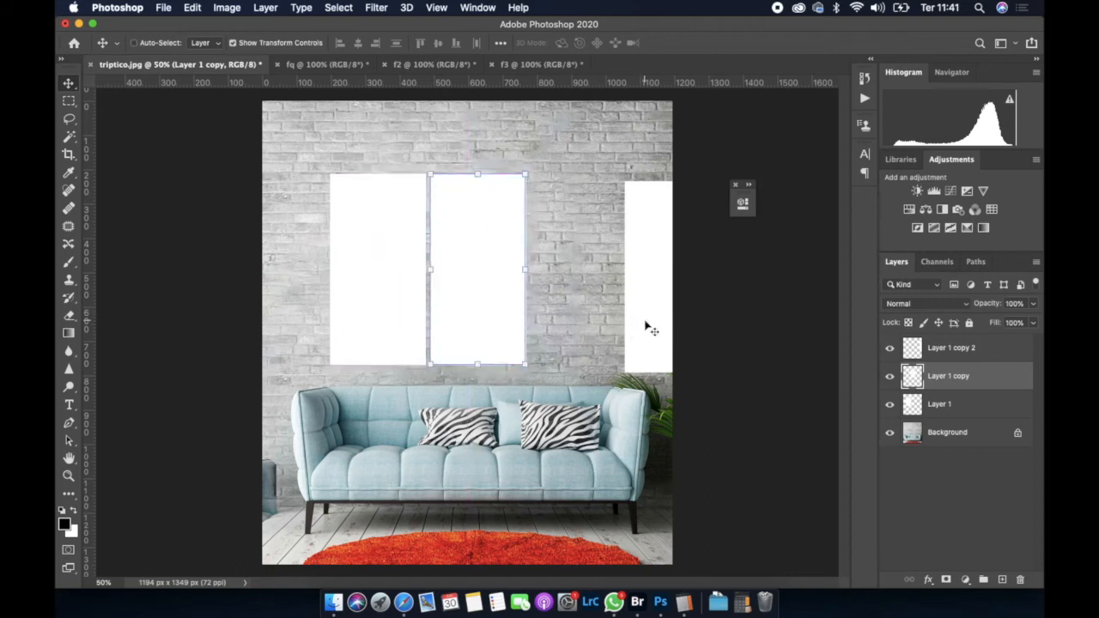
left_click(986, 347)
left_click_drag(640, 304, 549, 298)
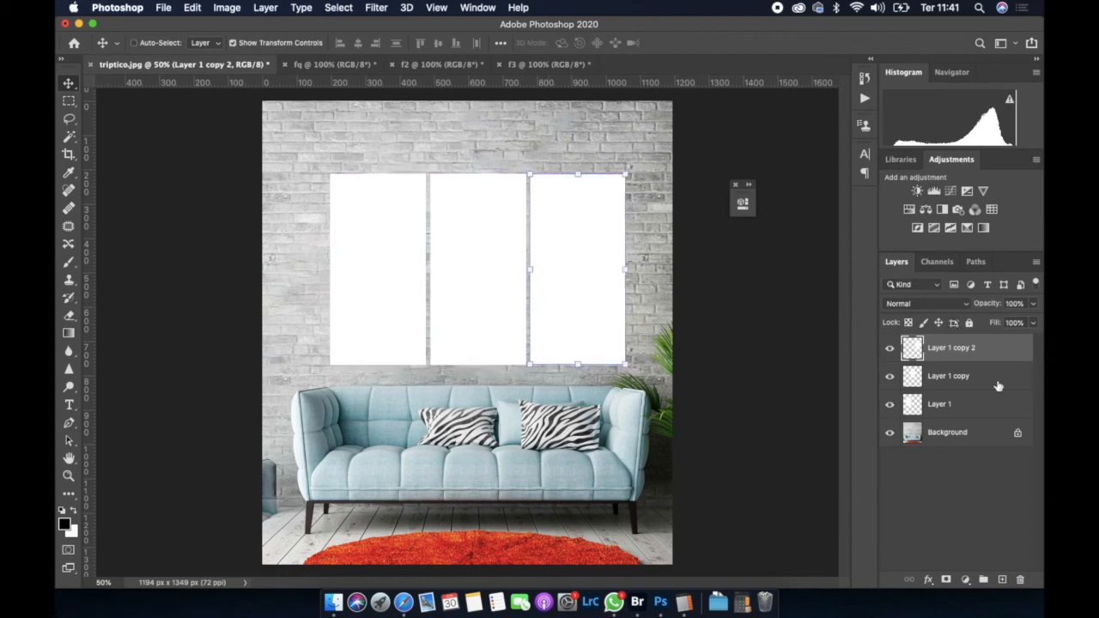
Select all three white panel layers and review the align and distribute options
left_click(949, 402, "shift")
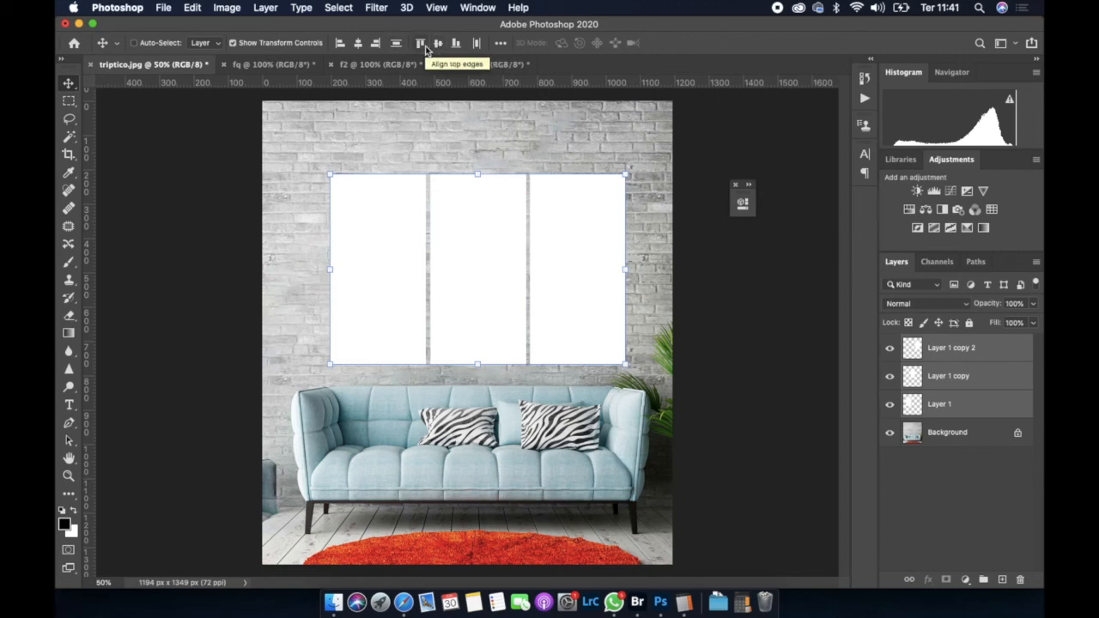
left_click(501, 44)
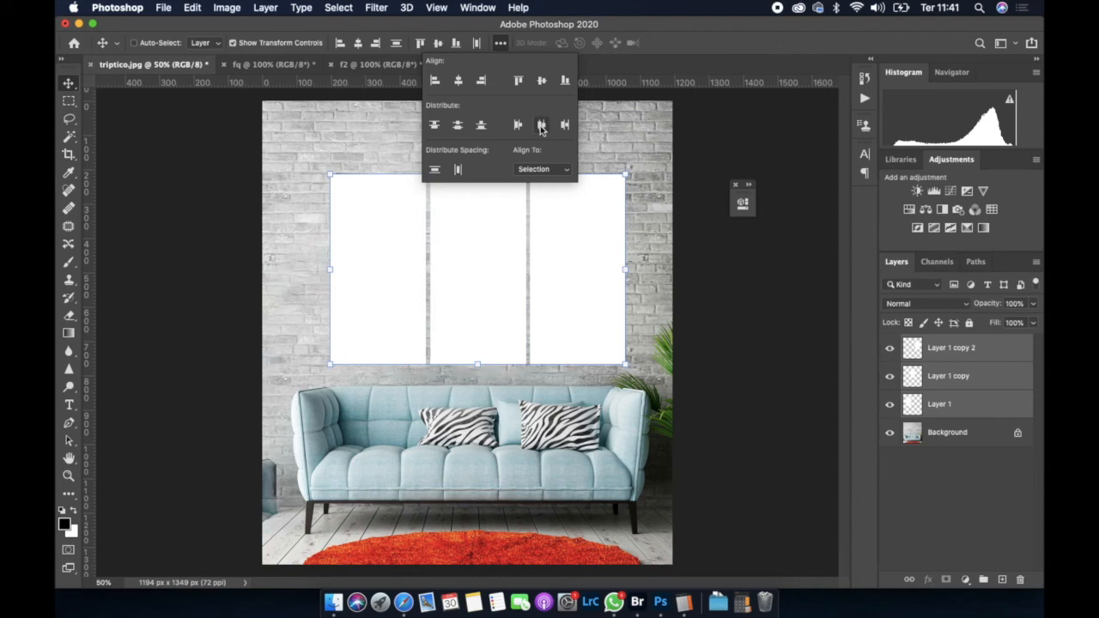
left_click(535, 249)
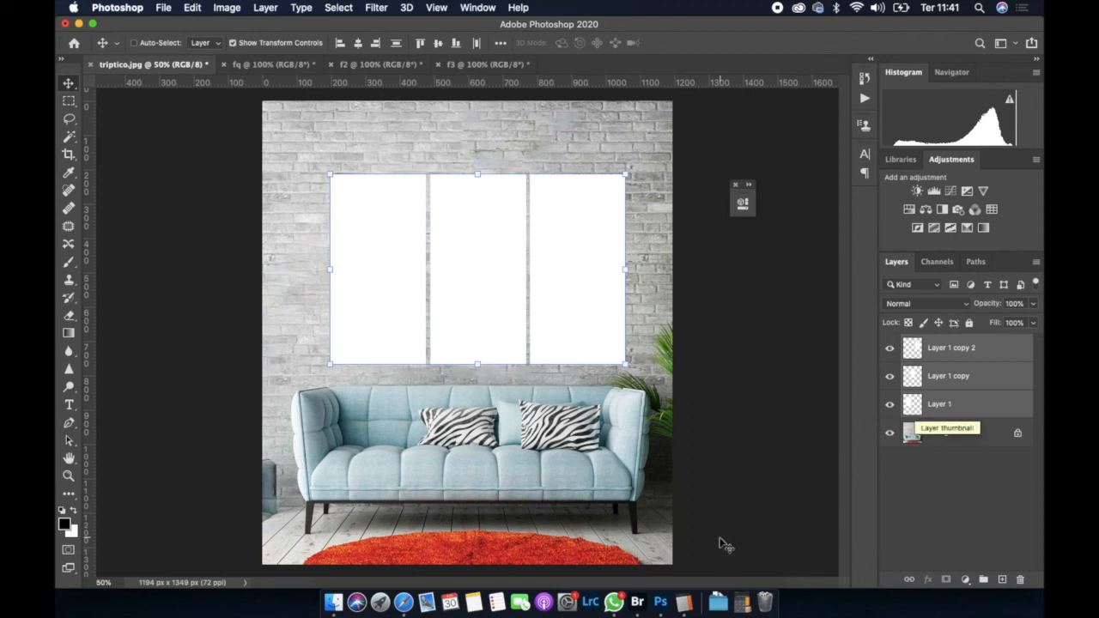
Open único.psd from the Tutorial folder in Finder, keeping its embedded color profile
left_click(335, 596)
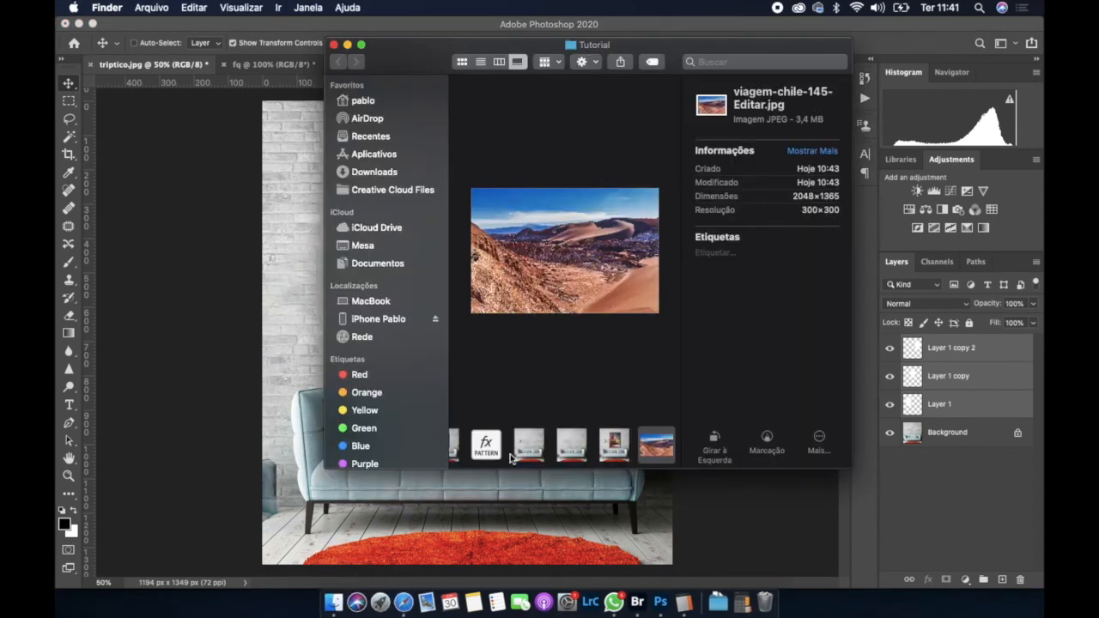
scroll(511, 447, "left", 1)
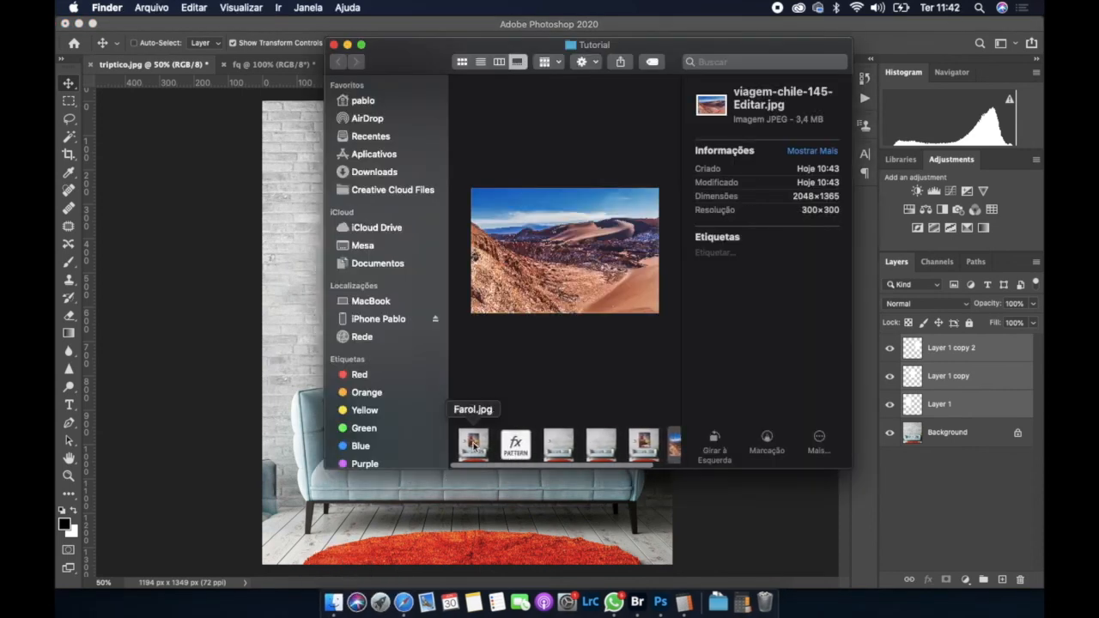
left_click(618, 438)
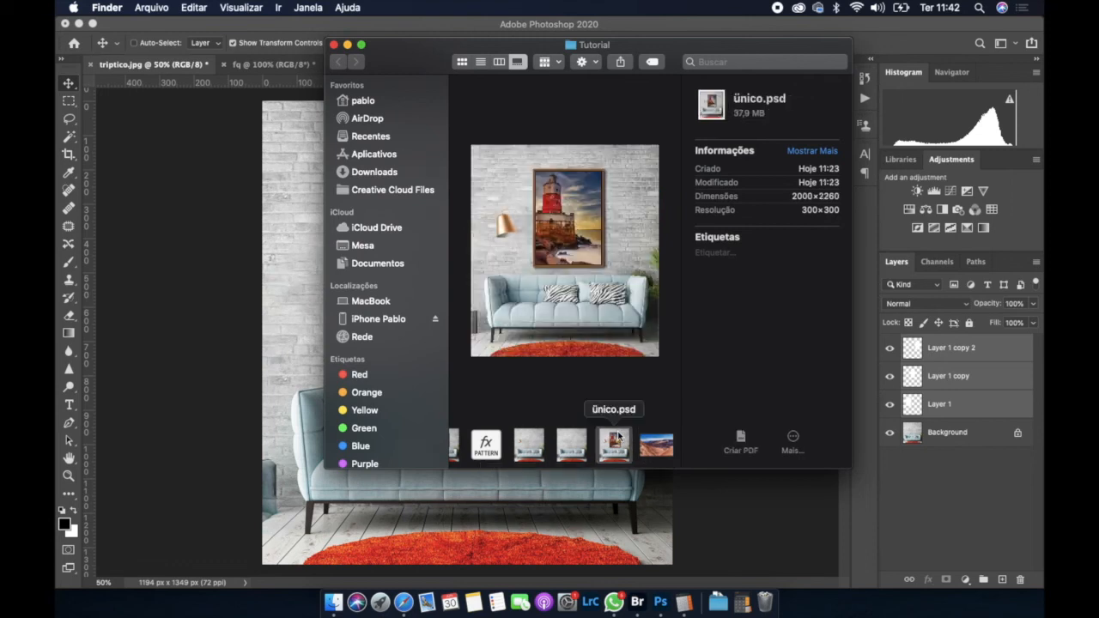
double_click(618, 437)
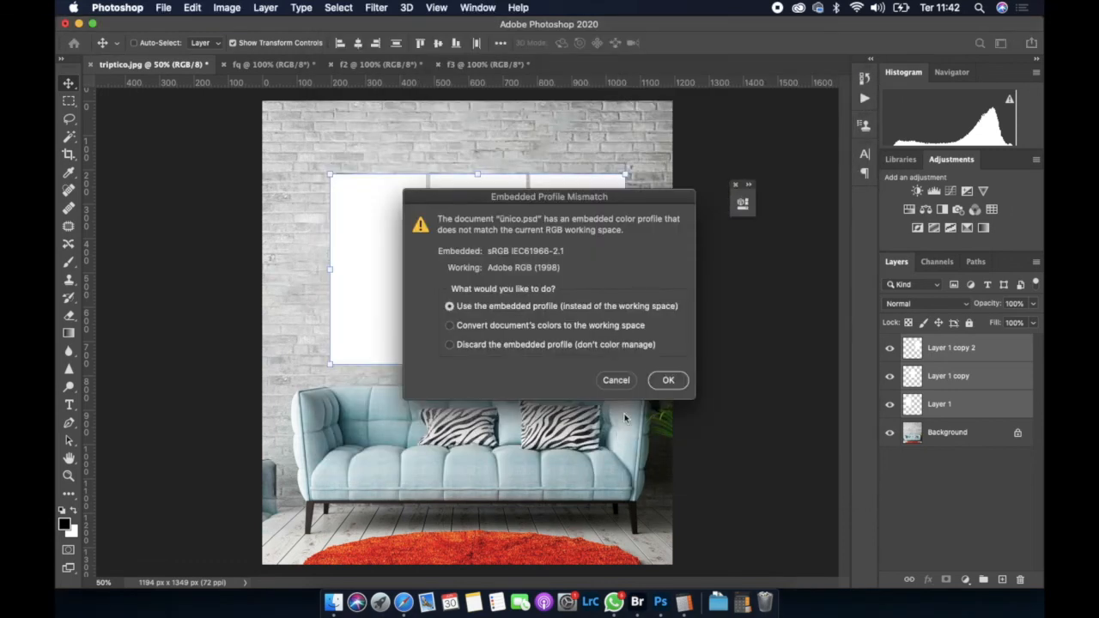
left_click(666, 384)
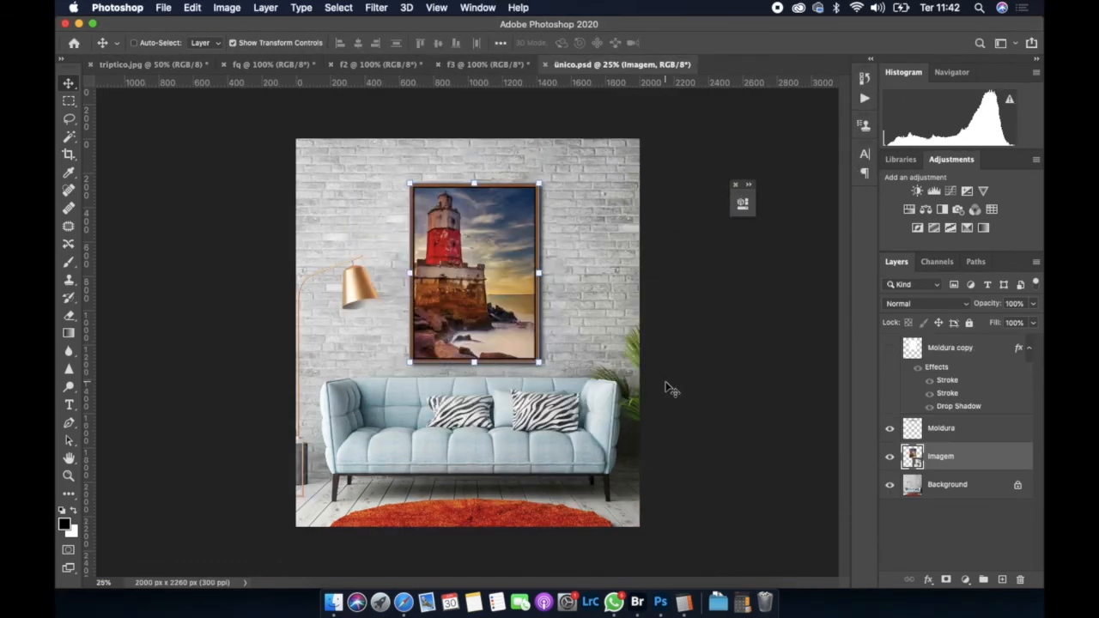
Copy the layer style of the Moldura copy layer and return to triptico.jpg
left_click(990, 357)
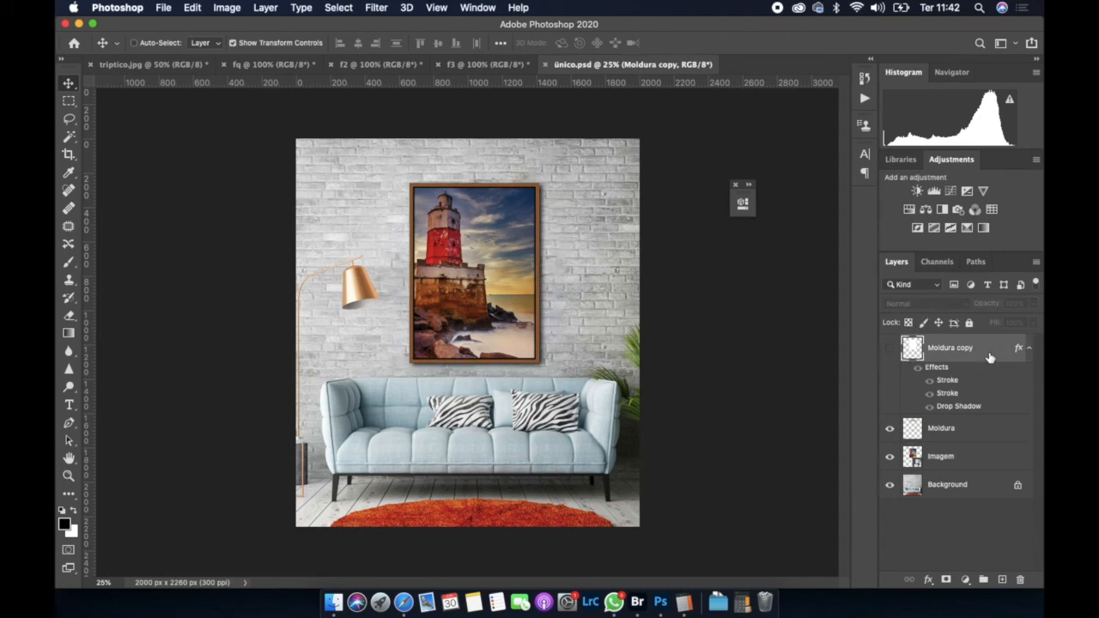
right_click(990, 357)
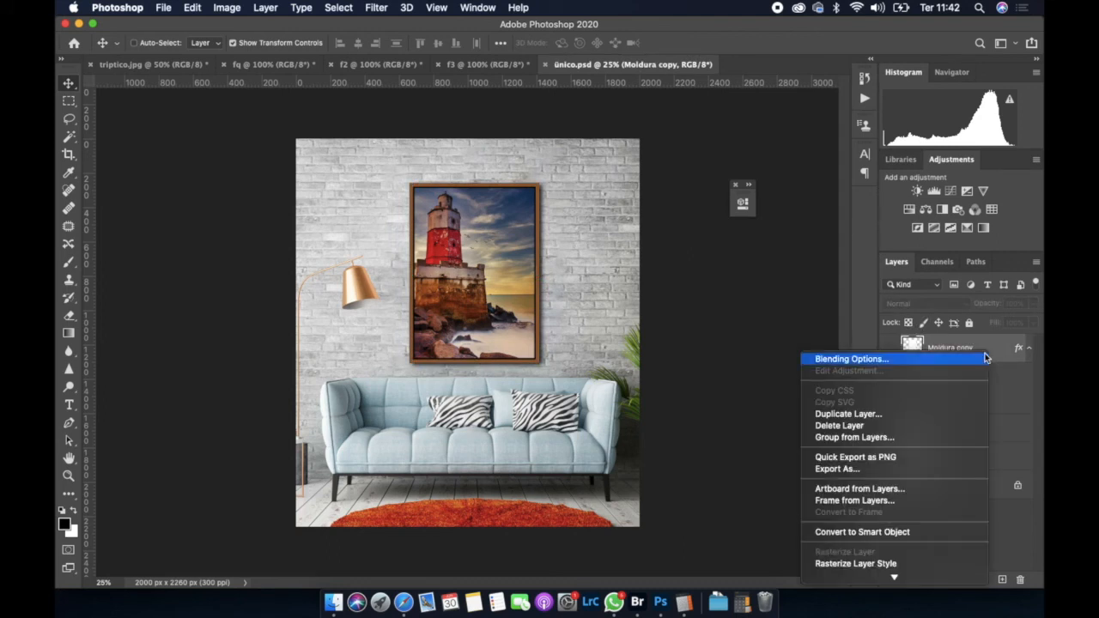
mouse_move(934, 586)
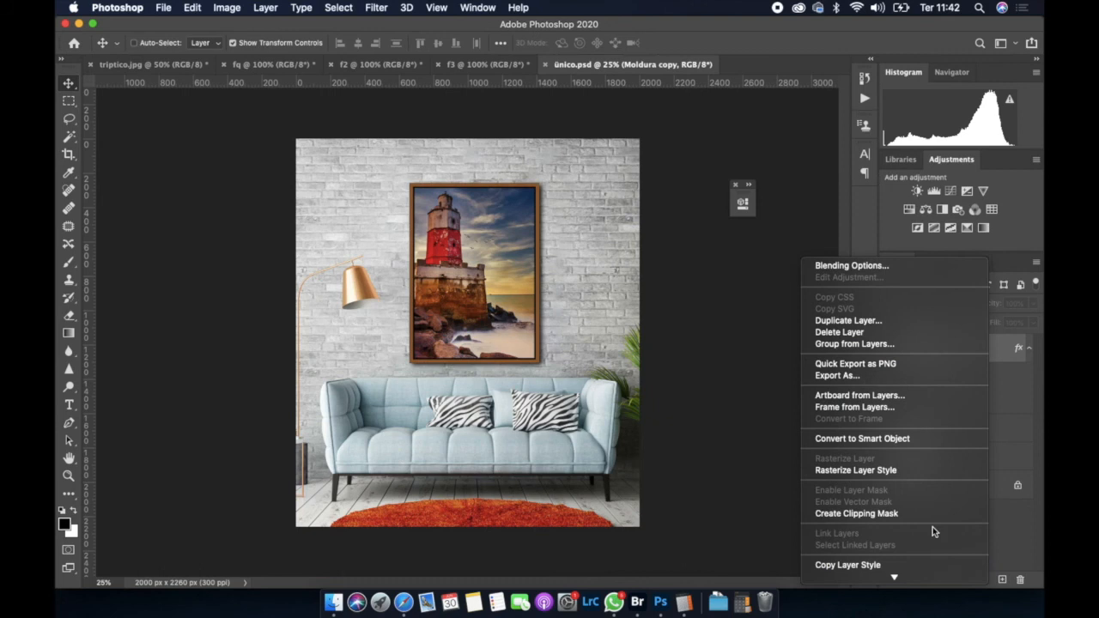
left_click(926, 564)
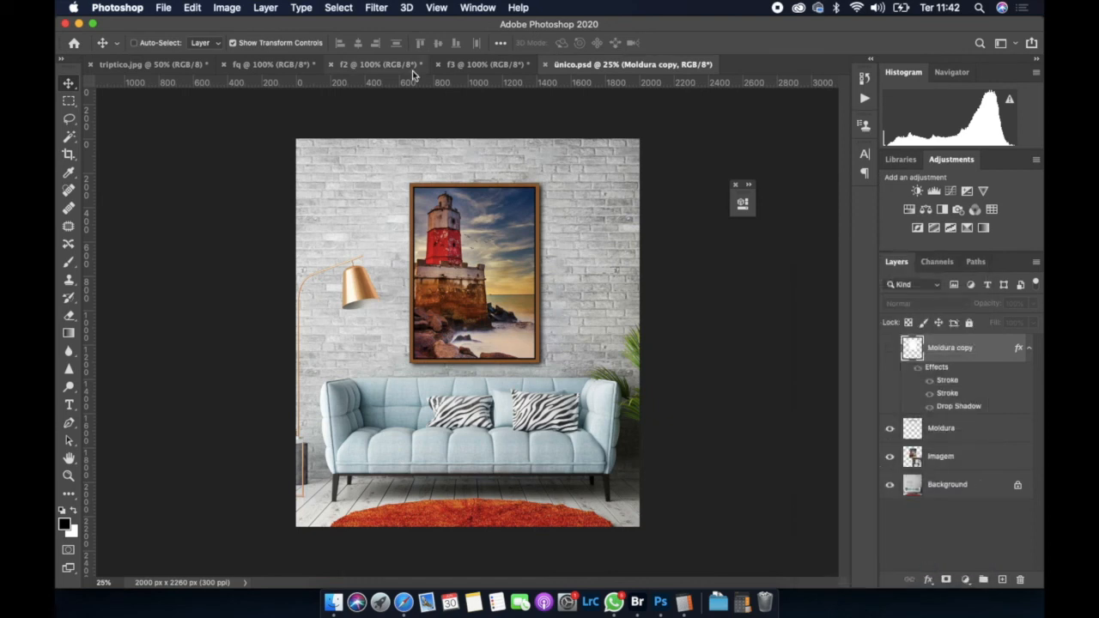
left_click(150, 65)
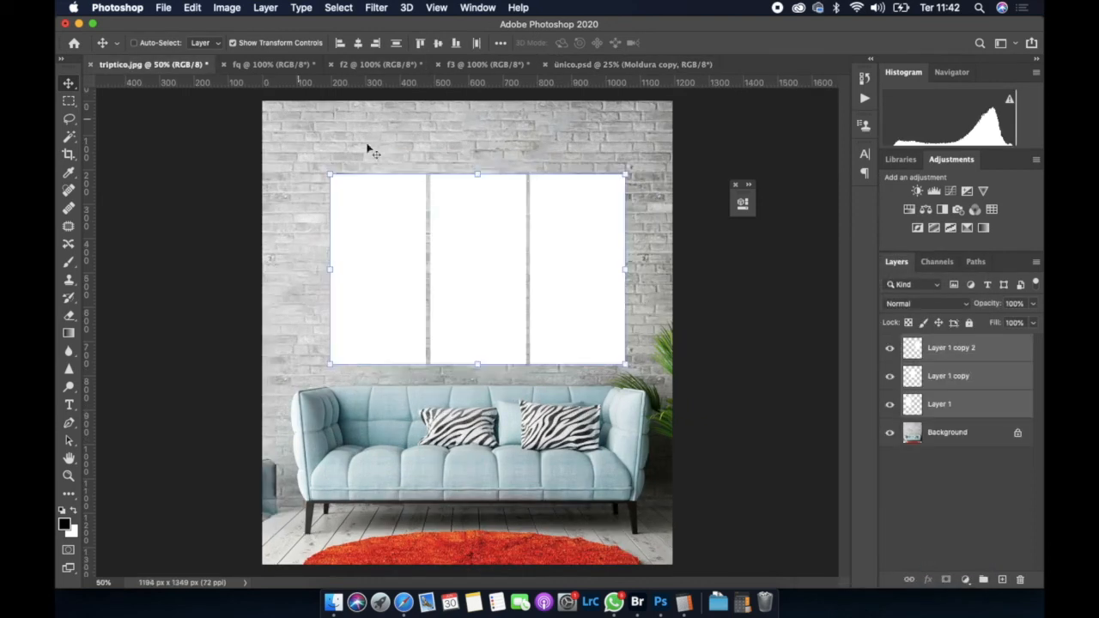
Try pasting the copied frame style onto the Layer 1 copy 2 panel, and undo it
left_click(934, 353)
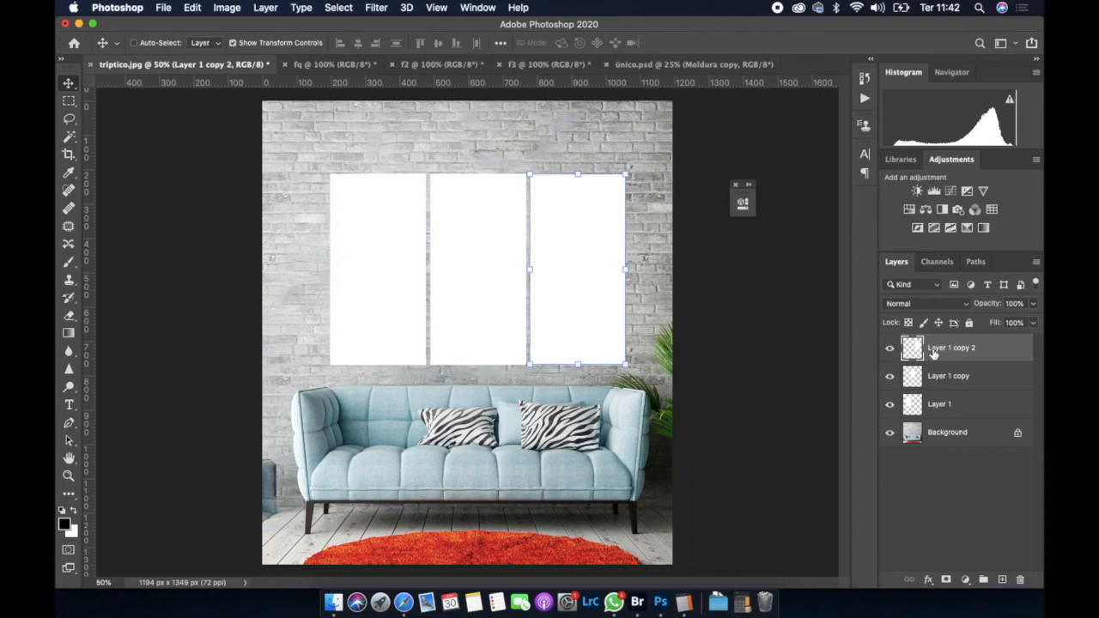
right_click(934, 354)
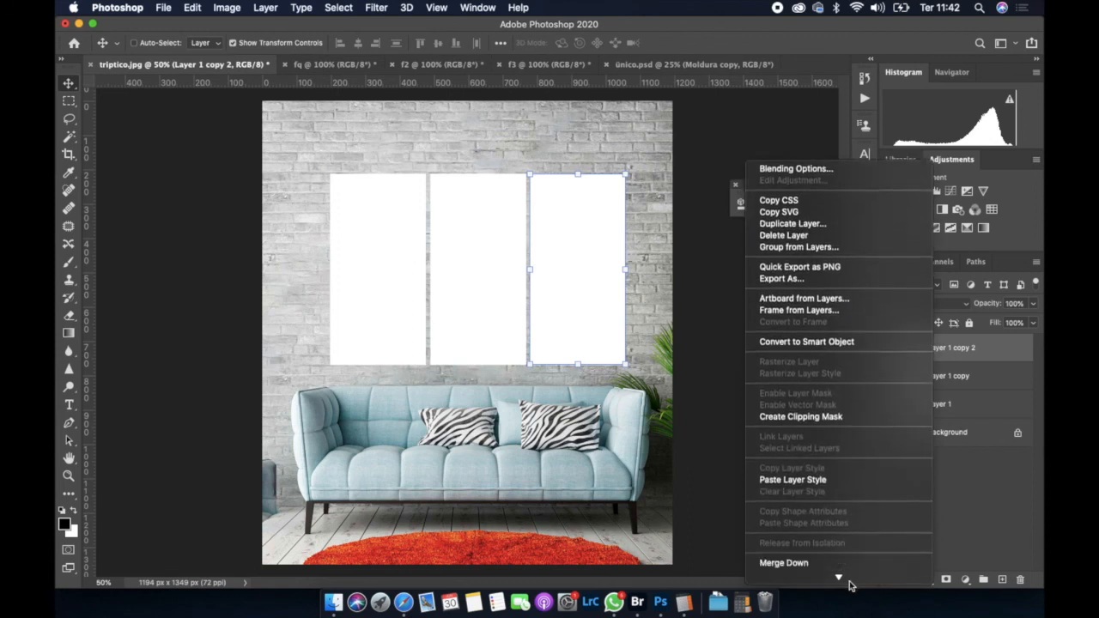
left_click(860, 471)
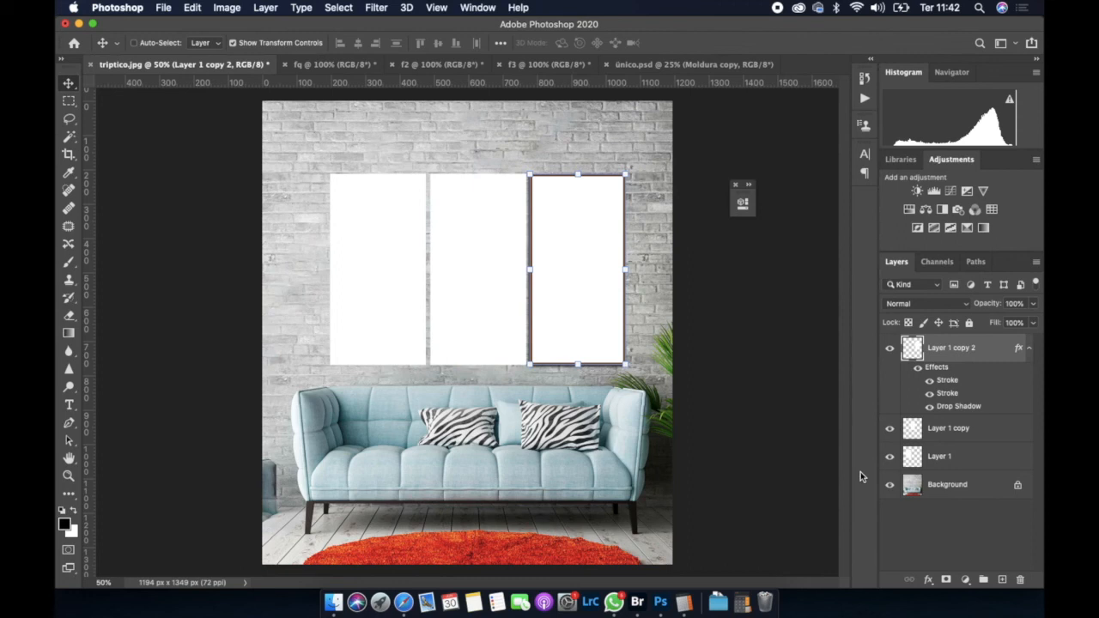
key("super+z")
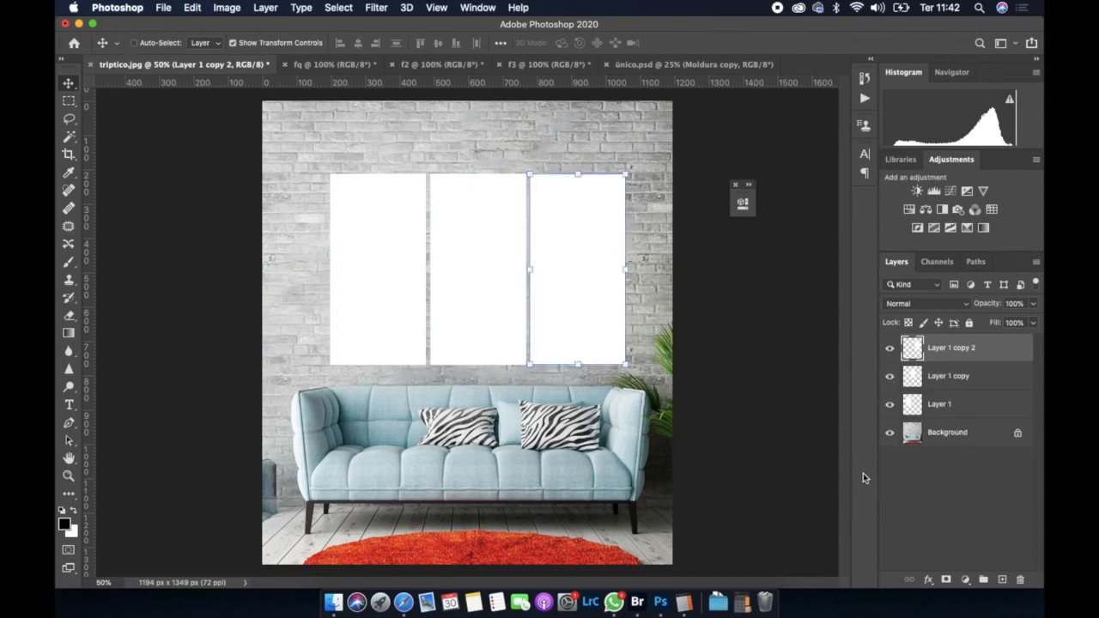
Group the three white panel layers and check the group's contents before collapsing it
left_click(956, 413, "shift")
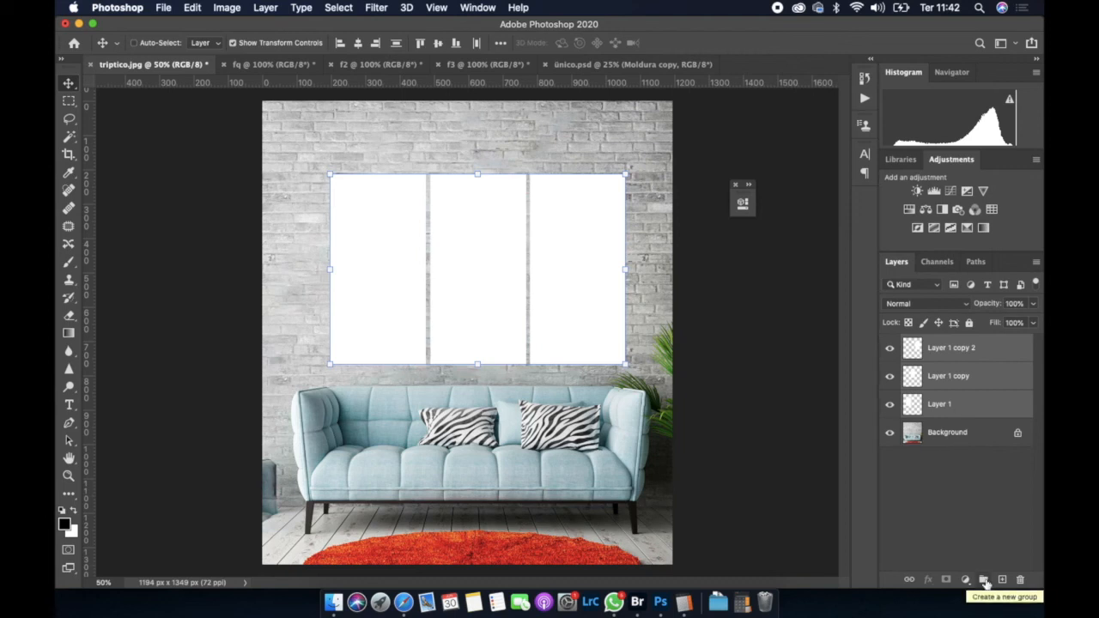
left_click(985, 581)
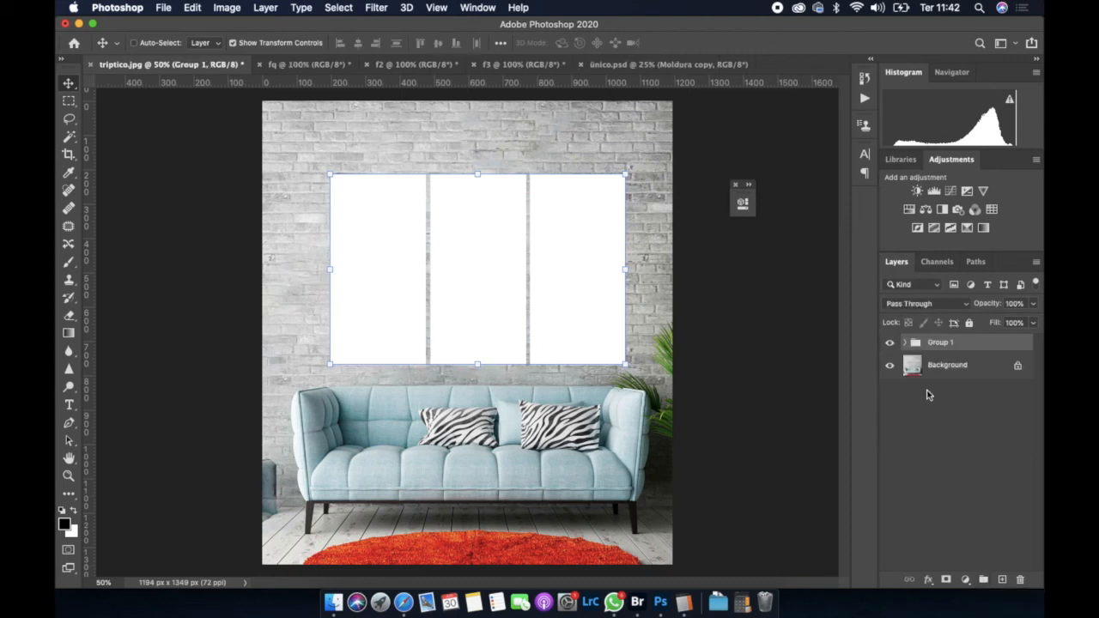
left_click(902, 344)
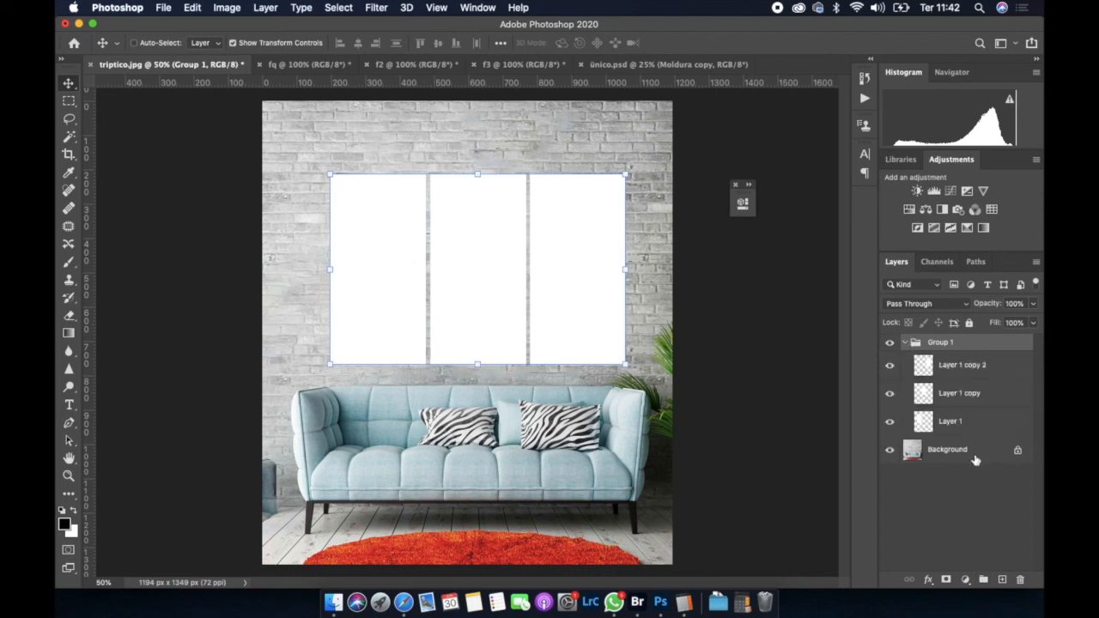
left_click(905, 342)
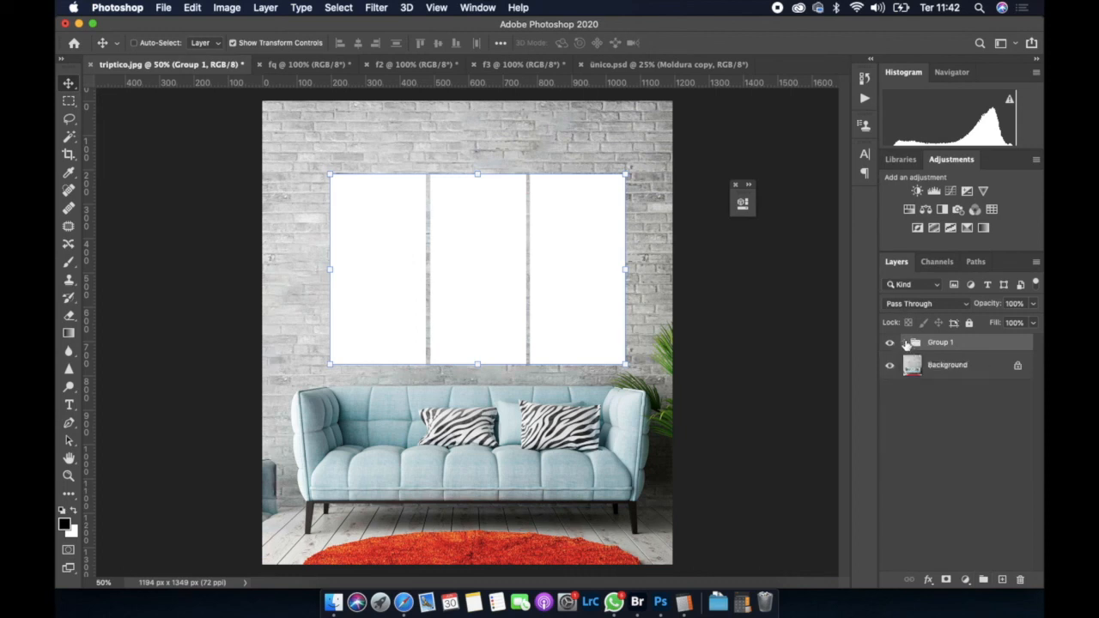
Duplicate the group of white panels, naming the copy Moldura and the original group Imagens
left_click_drag(917, 343, 1001, 580)
double_click(950, 341)
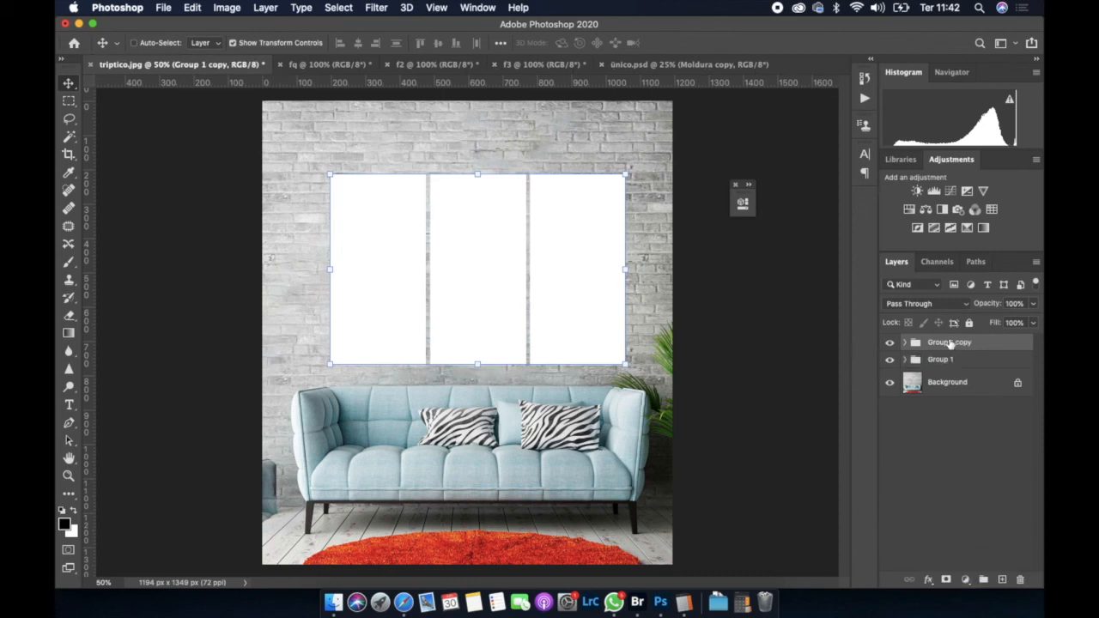
type("Moldura")
key("Return")
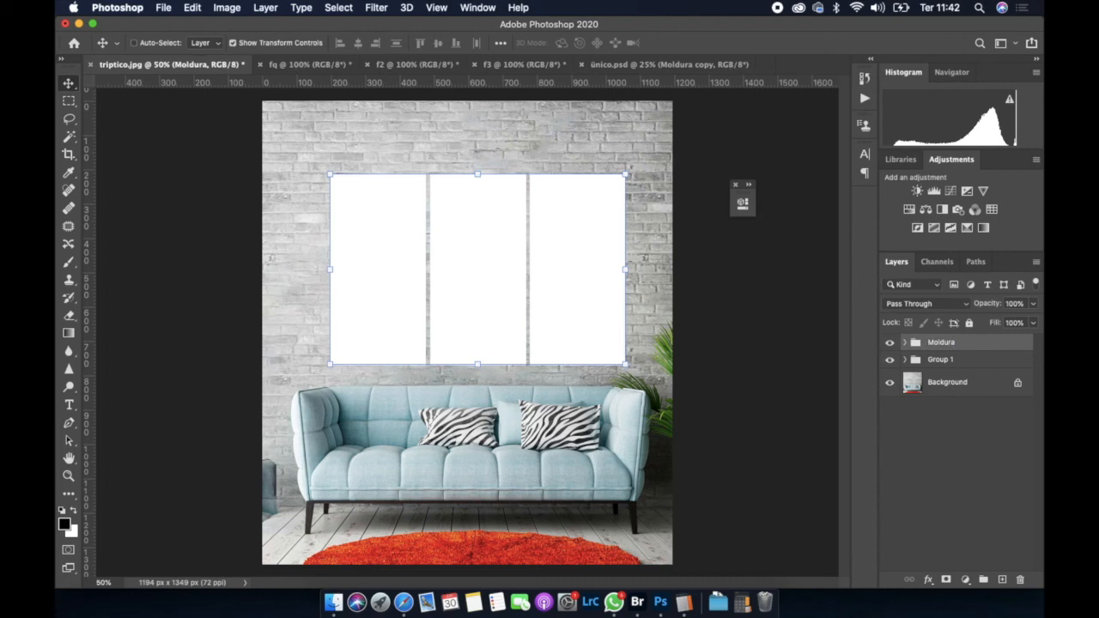
double_click(939, 359)
key("BackSpace")
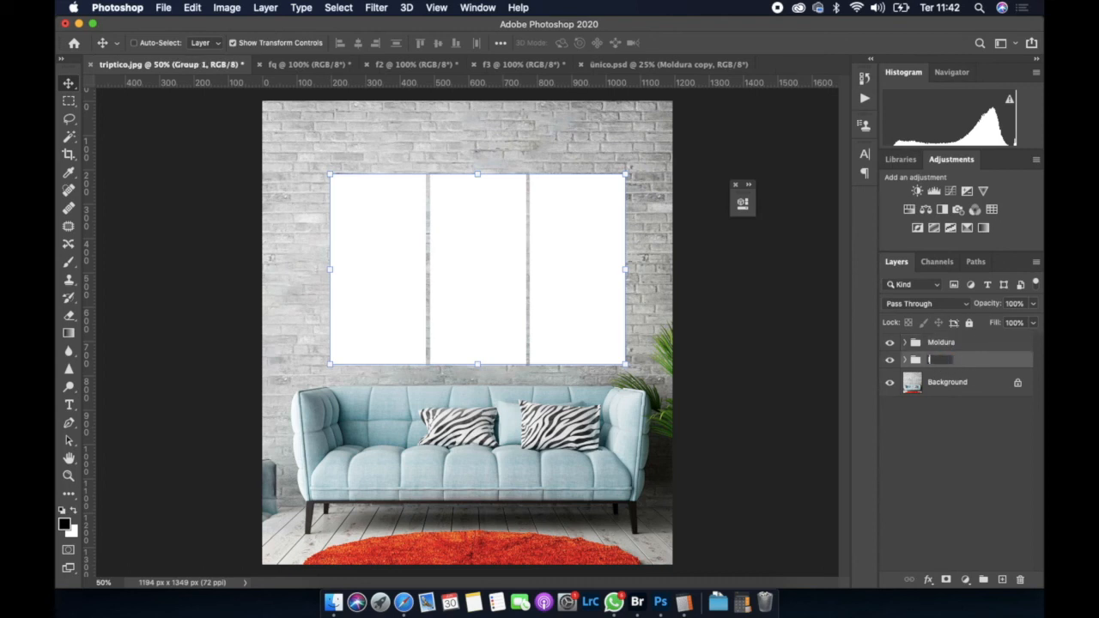
key("Return")
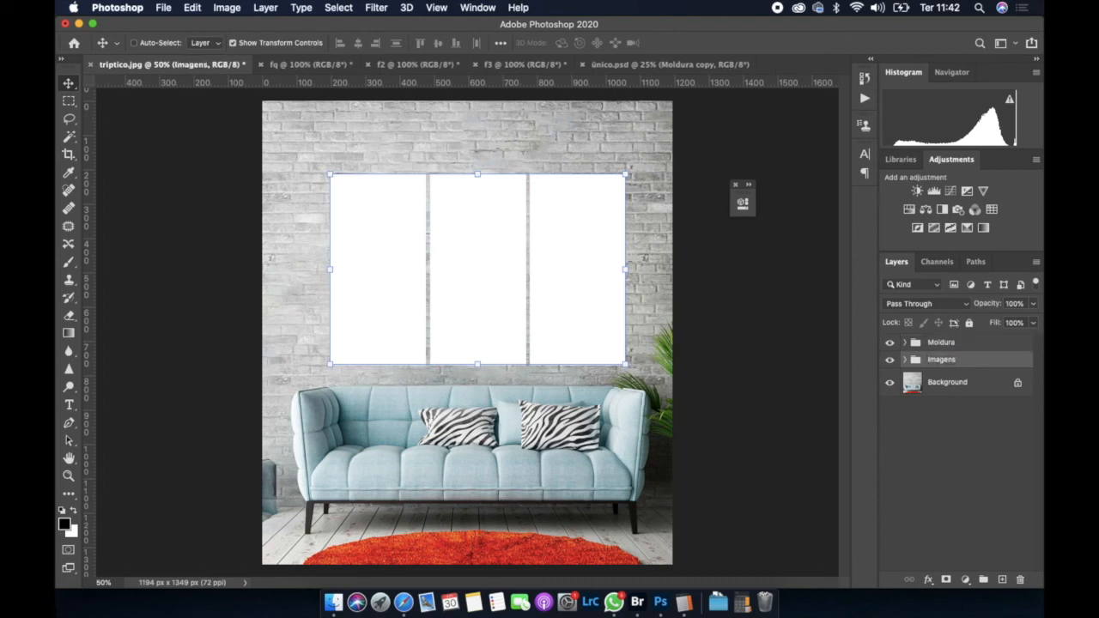
Hide the Imagens group, paste the copied frame style onto the Moldura group, and turn off the transform controls
left_click(890, 361)
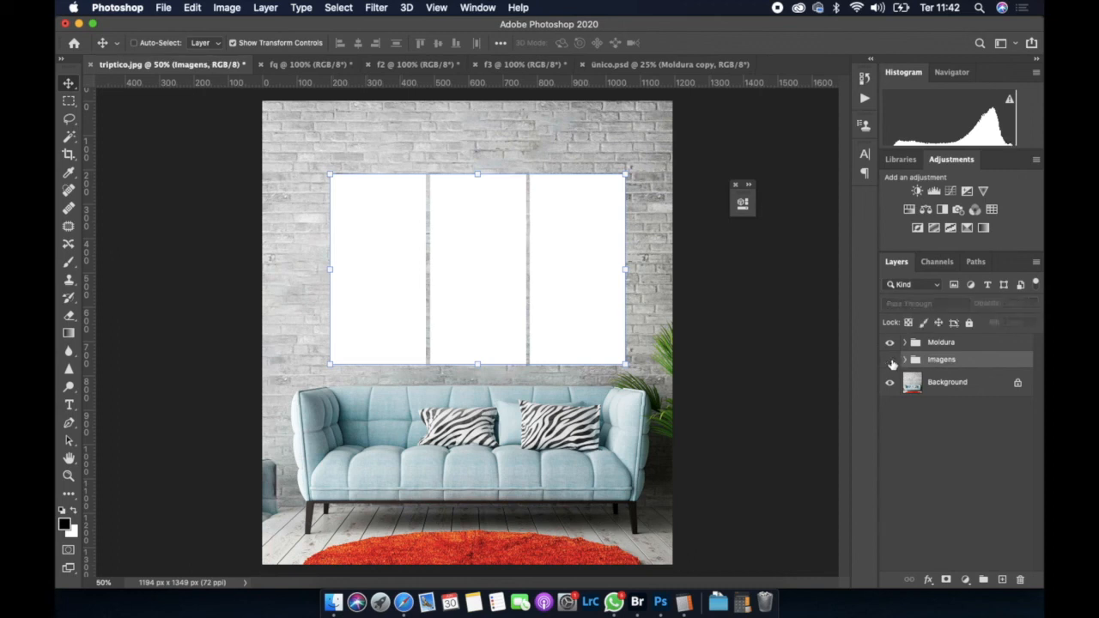
left_click(920, 344)
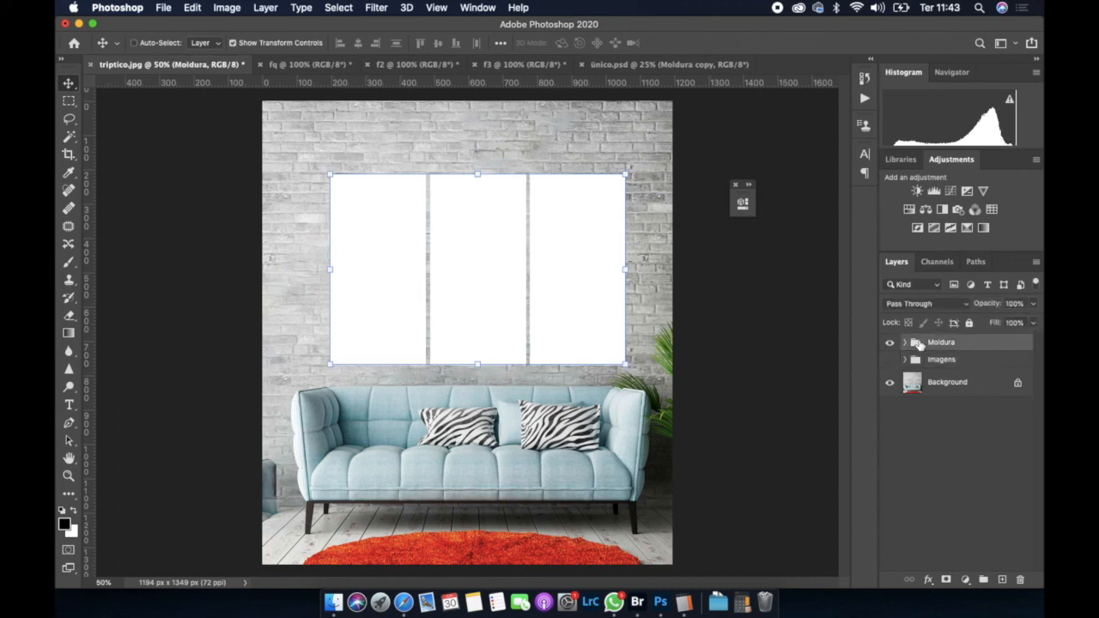
right_click(996, 346)
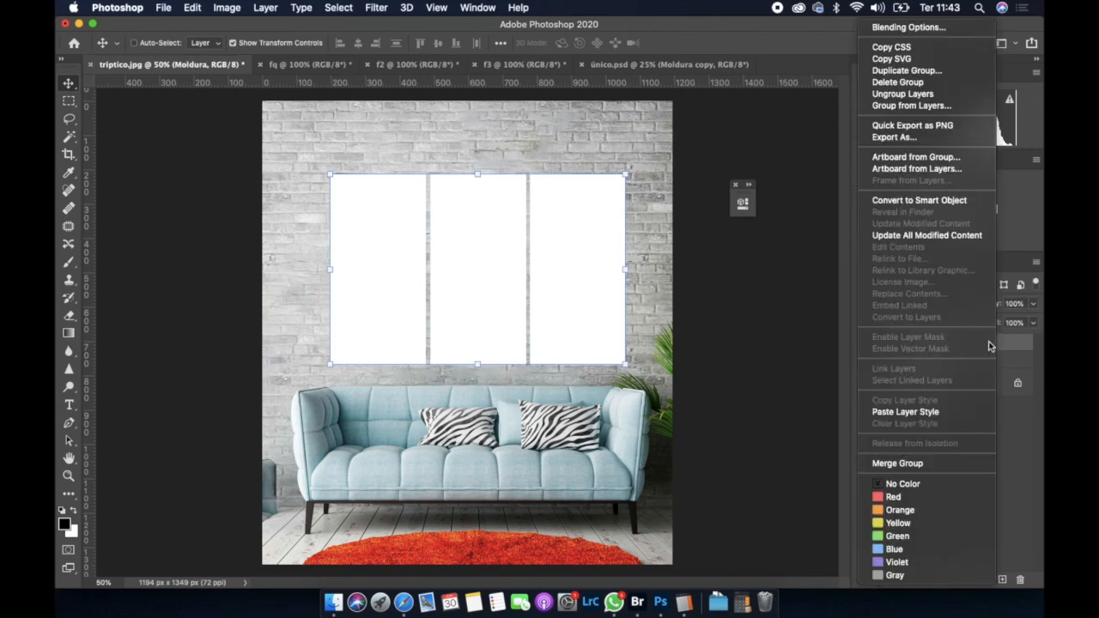
left_click(906, 413)
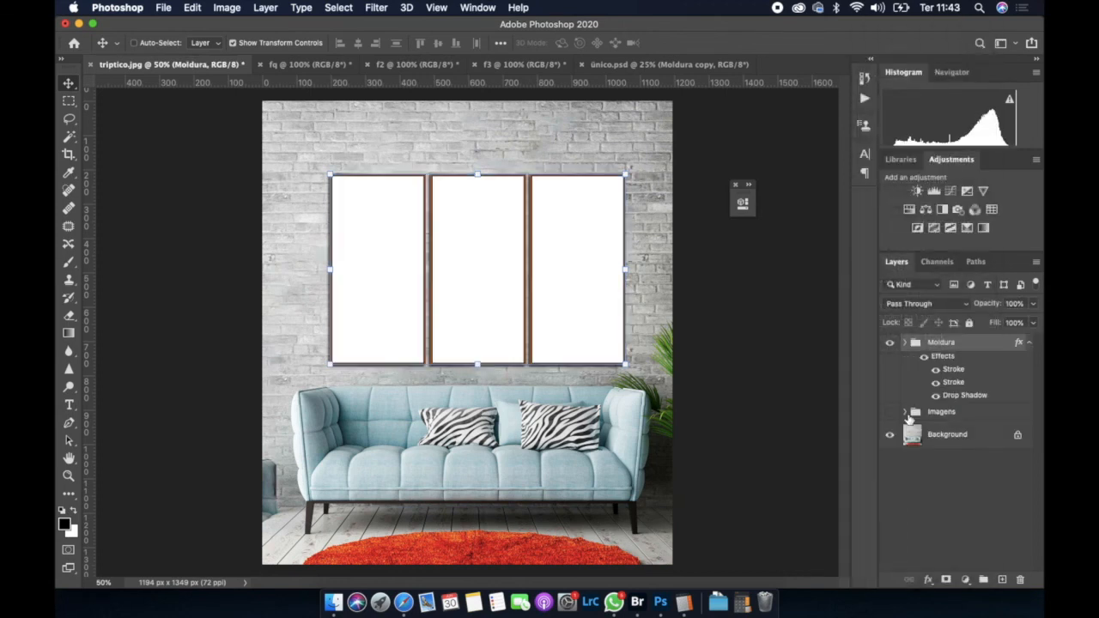
left_click(291, 45)
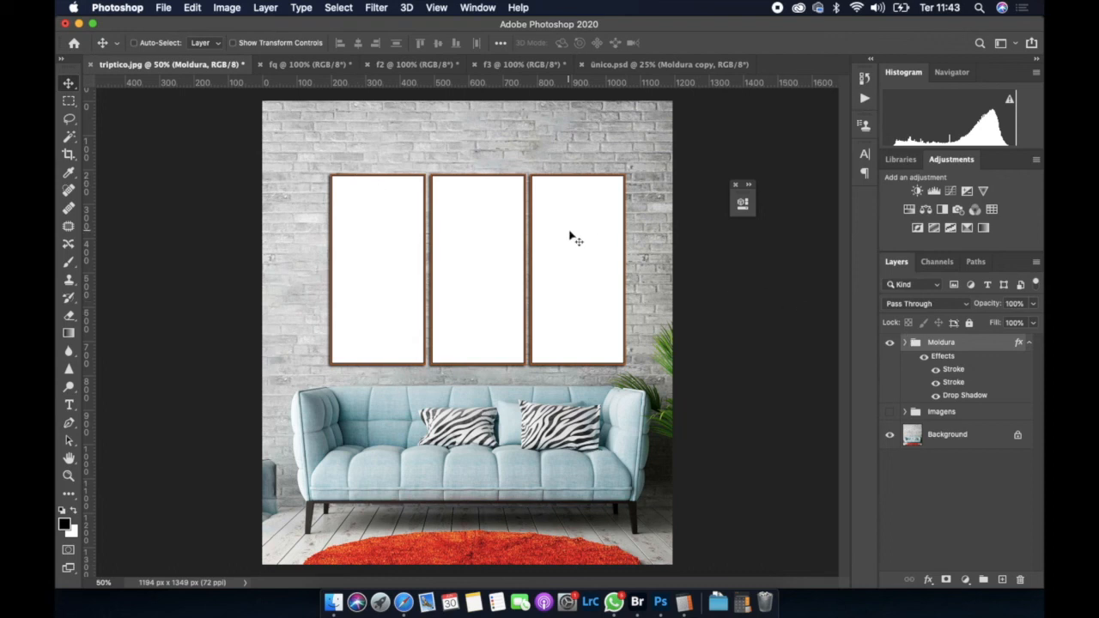
Widen the Moldura group's orange pattern stroke to about 9 px
double_click(962, 375)
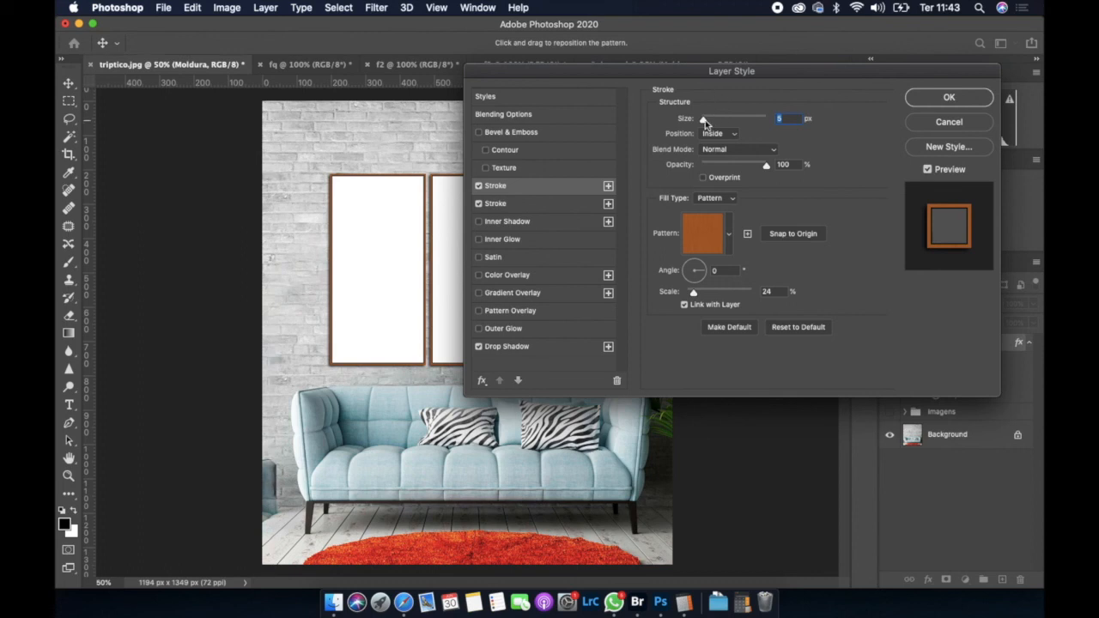
left_click_drag(704, 121, 708, 121)
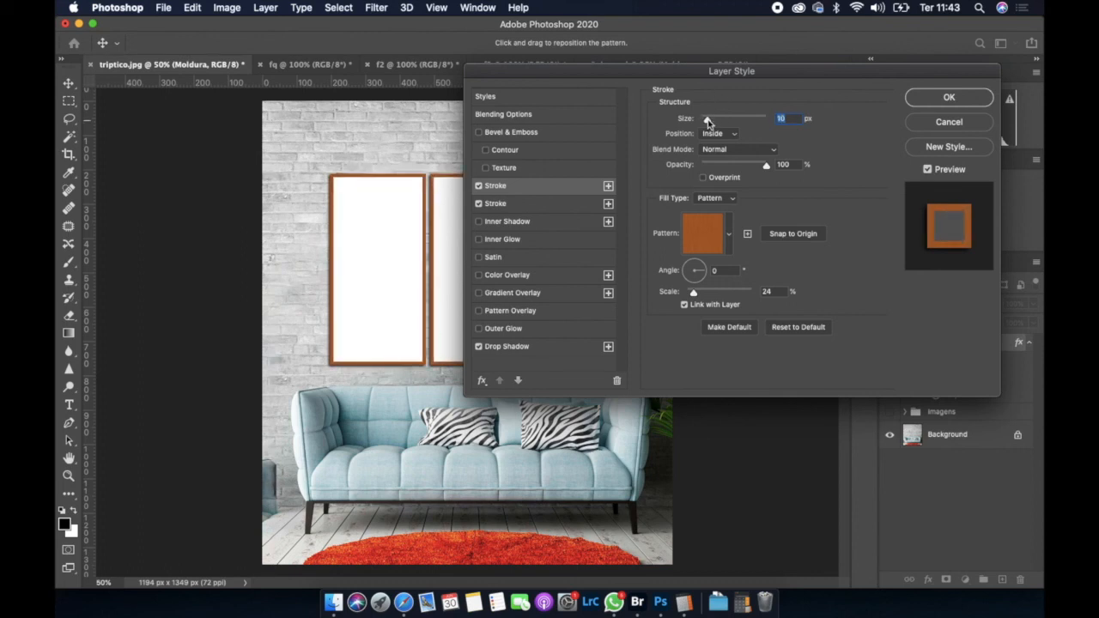
left_click_drag(707, 121, 705, 121)
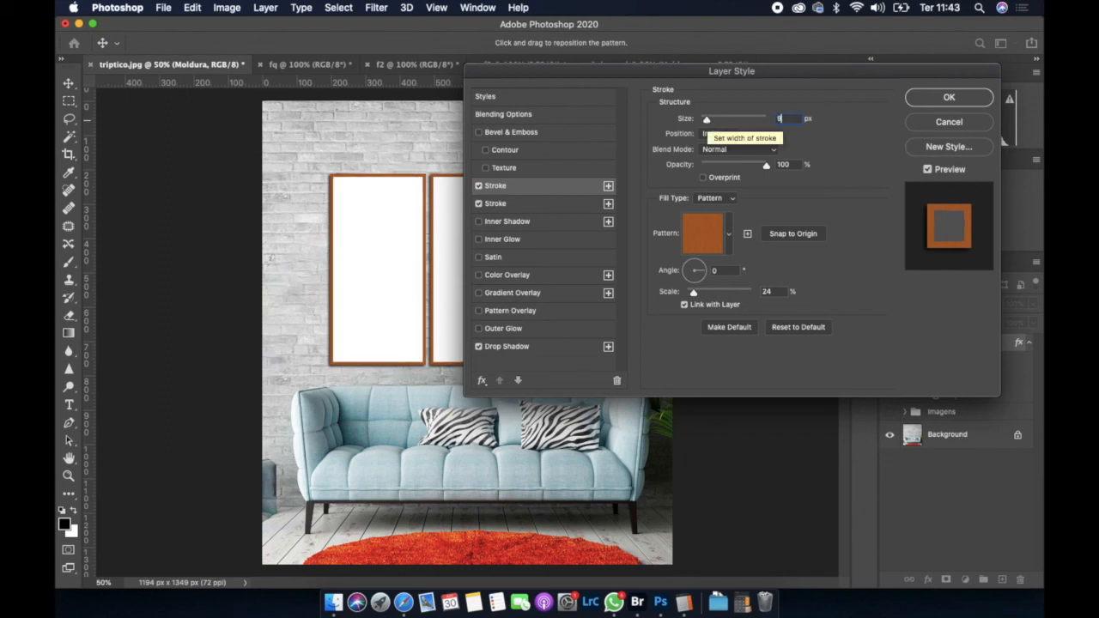
Set the Moldura group's black stroke to 14 px and apply the layer style changes
left_click(561, 206)
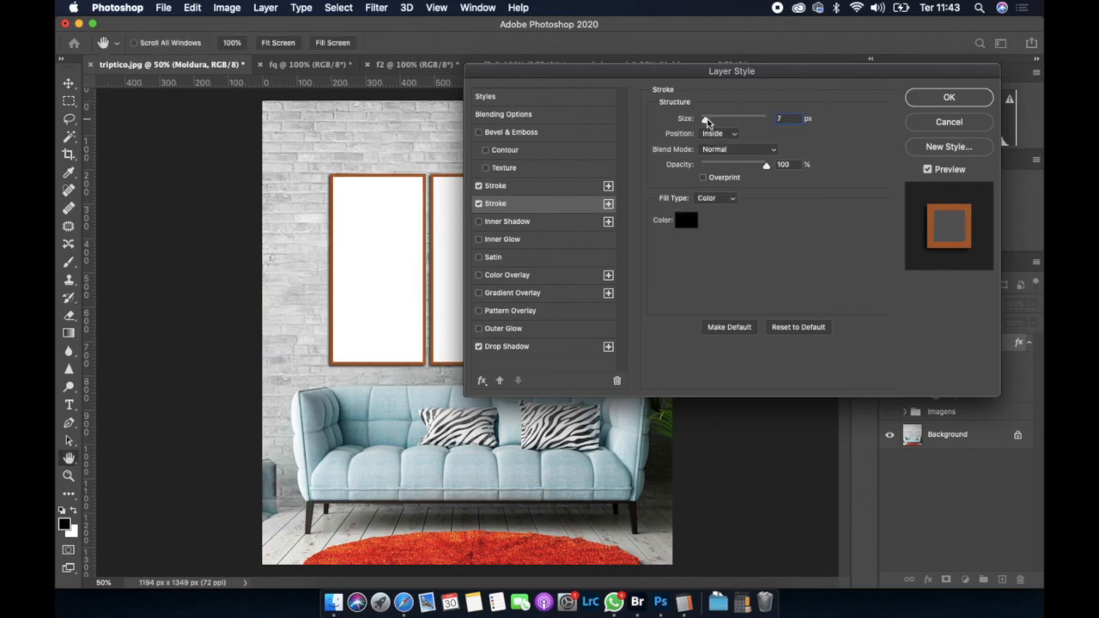
left_click_drag(706, 121, 709, 122)
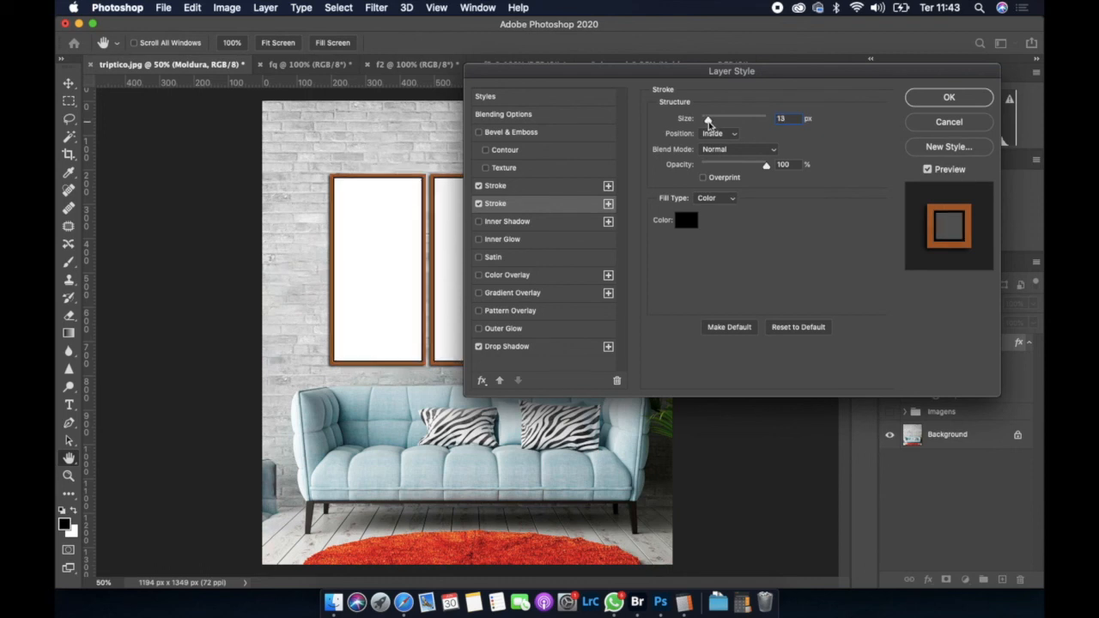
left_click_drag(709, 122, 711, 124)
double_click(781, 118)
type("1")
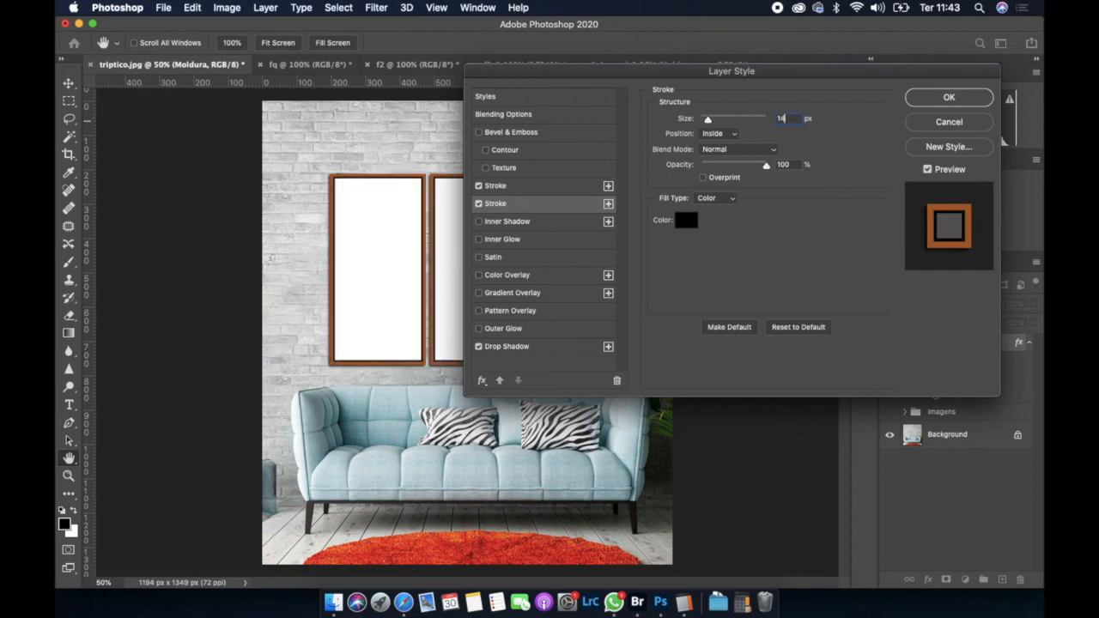
left_click(960, 100)
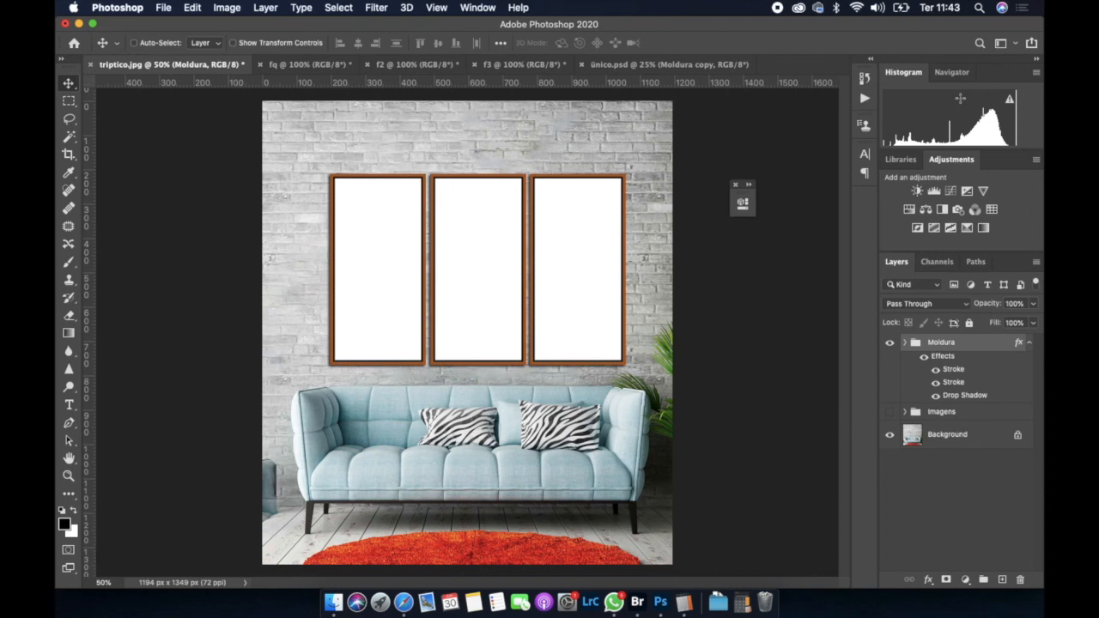
Merge the Moldura group into a single layer and check it by toggling its visibility
right_click(981, 344)
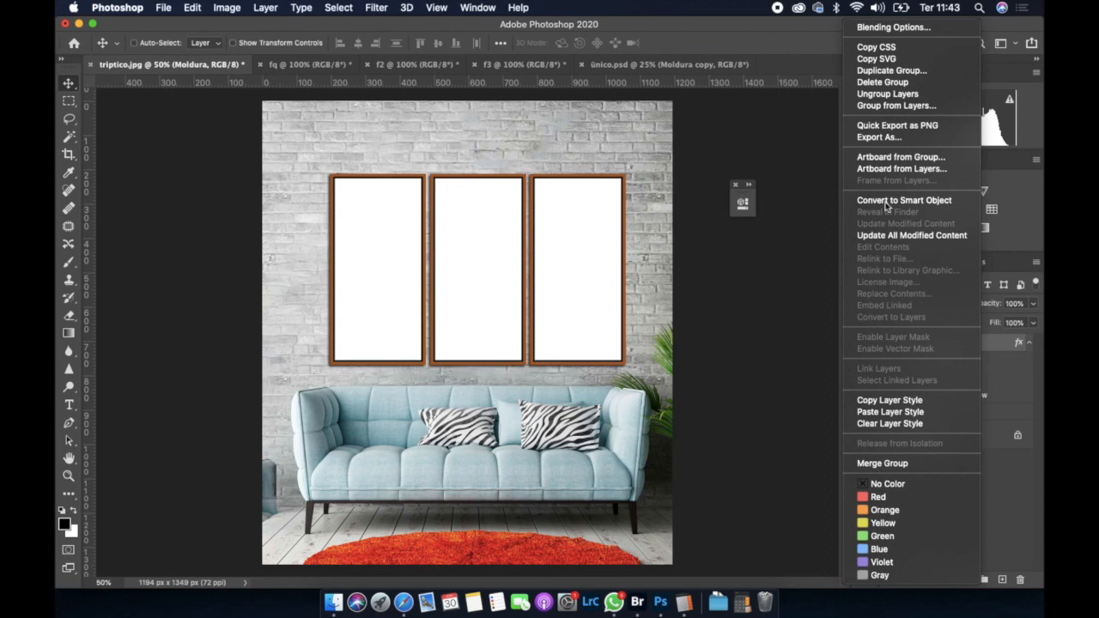
left_click(798, 320)
right_click(968, 348)
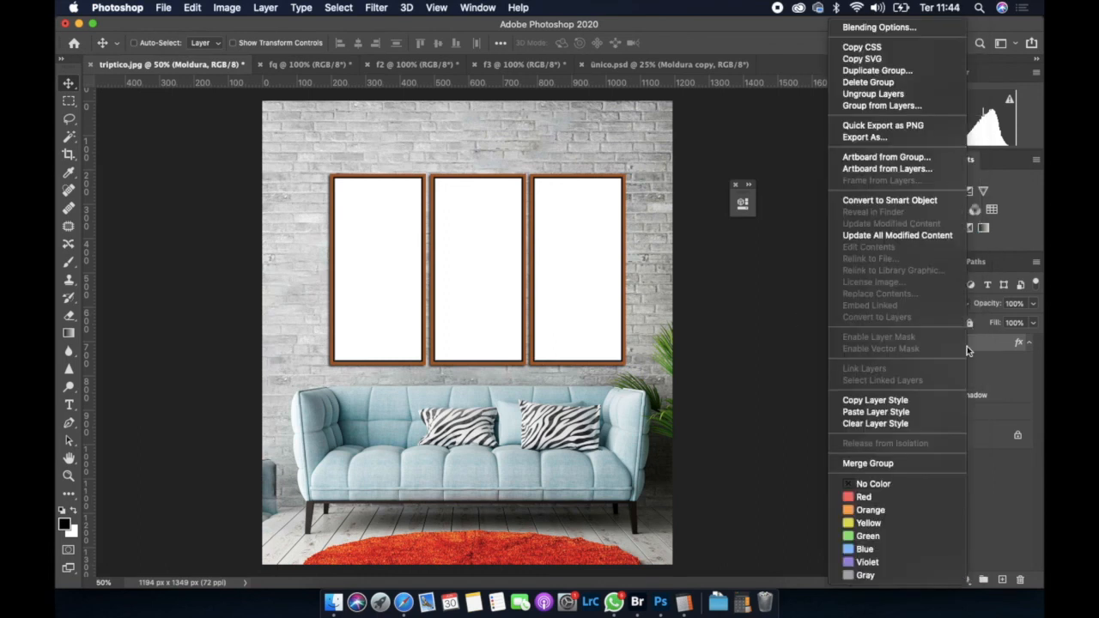
left_click(883, 464)
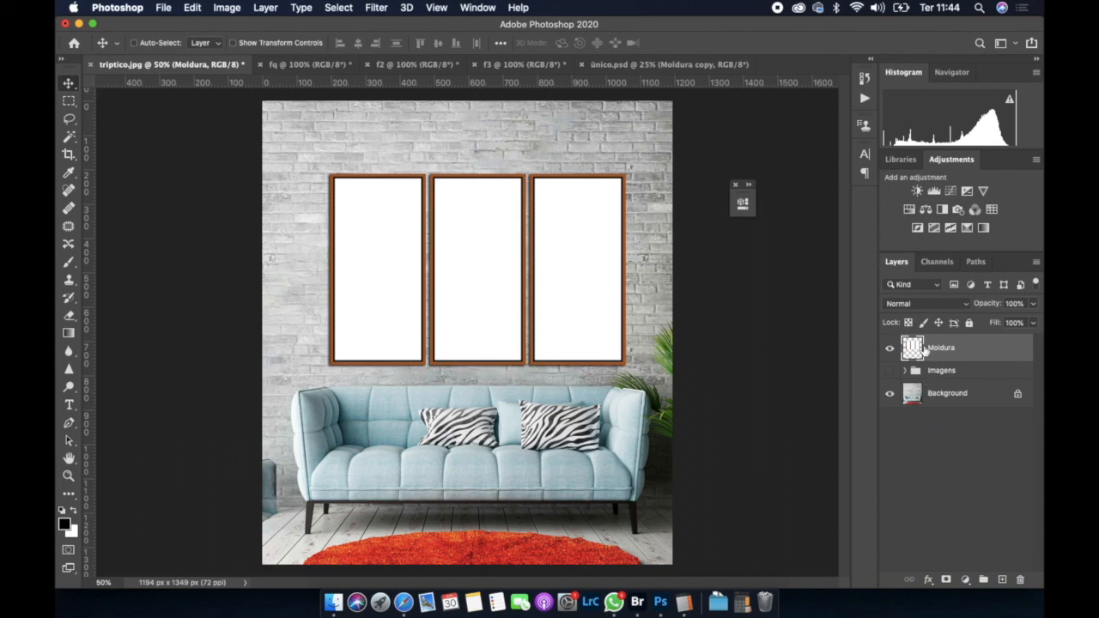
left_click(890, 352)
left_click(889, 352)
Select the white interior of each of the three frames with the Magic Wand, delete it, and clear the selection
left_click(69, 138)
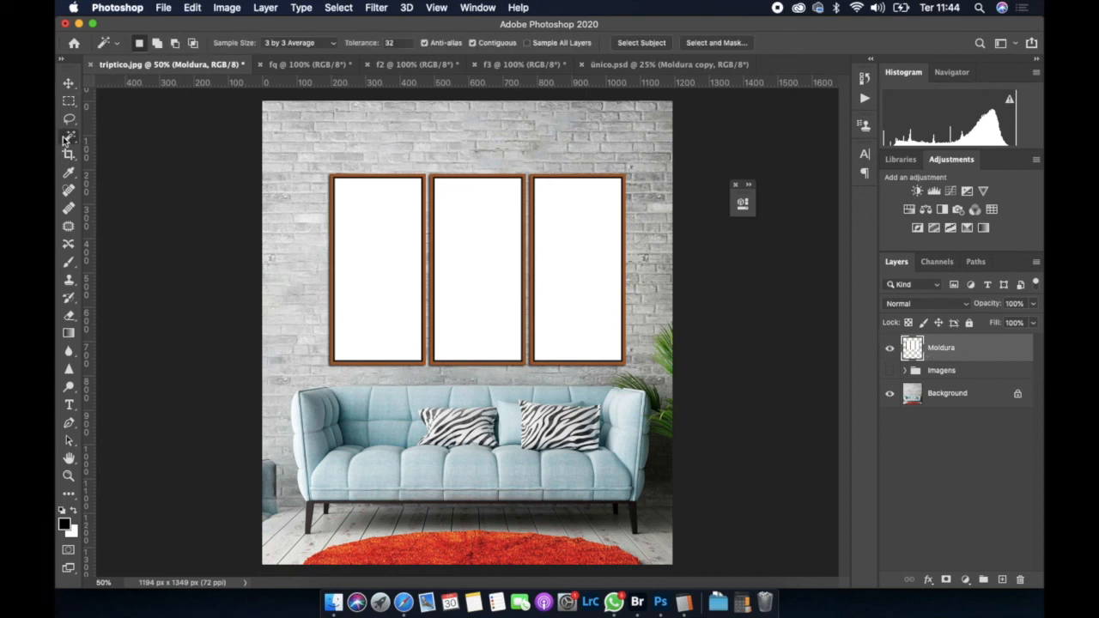
left_click(361, 254)
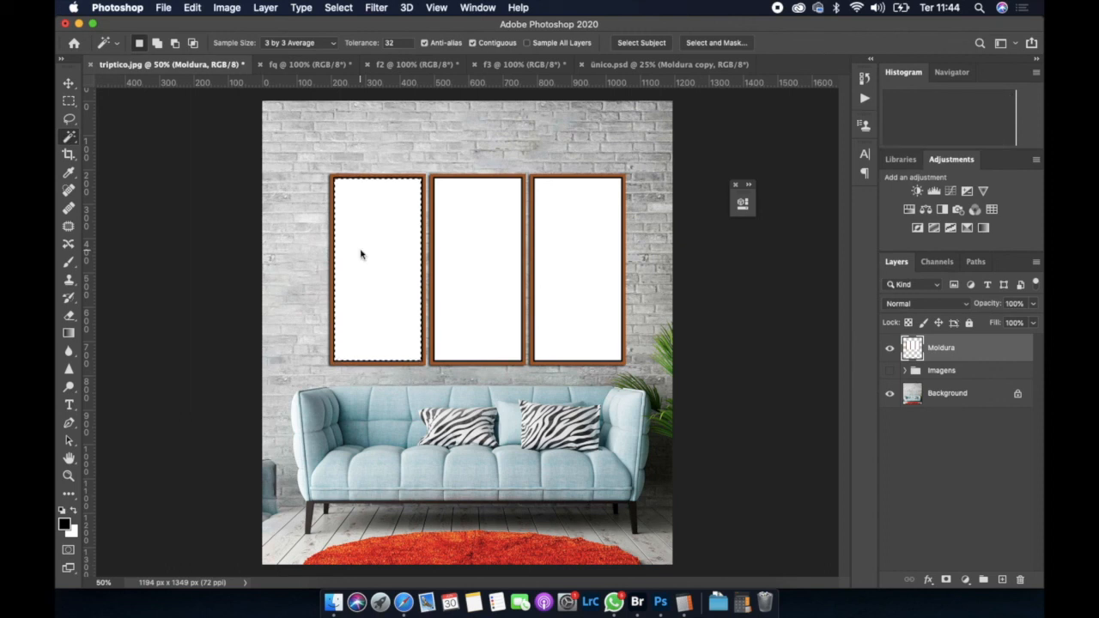
key("Delete")
left_click(461, 262)
key("Delete")
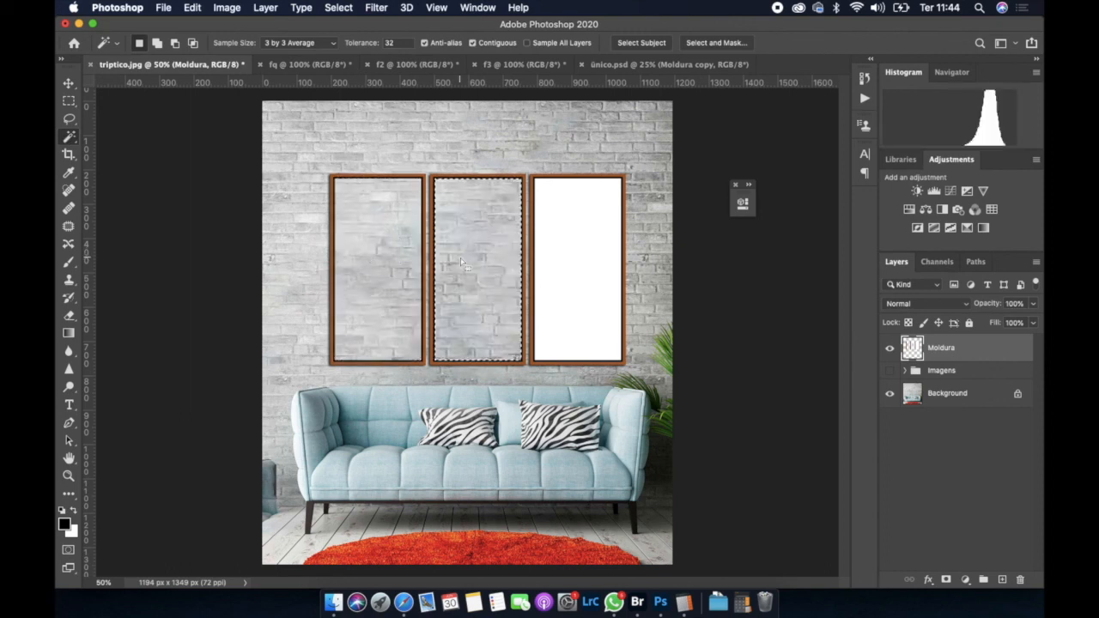
left_click(610, 274)
key("Delete")
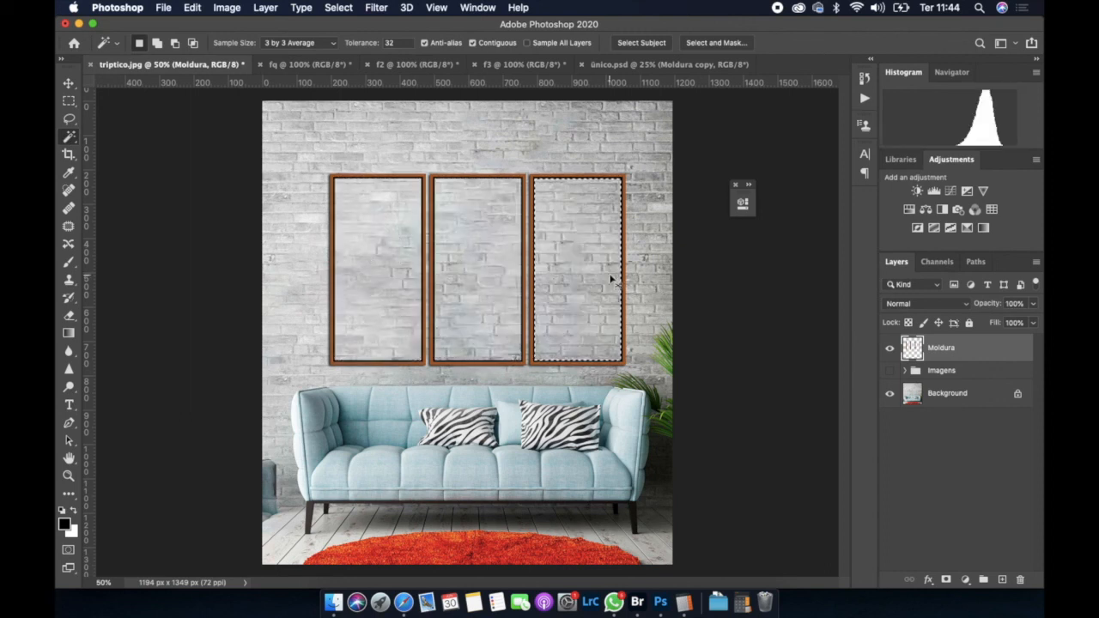
key("super+d")
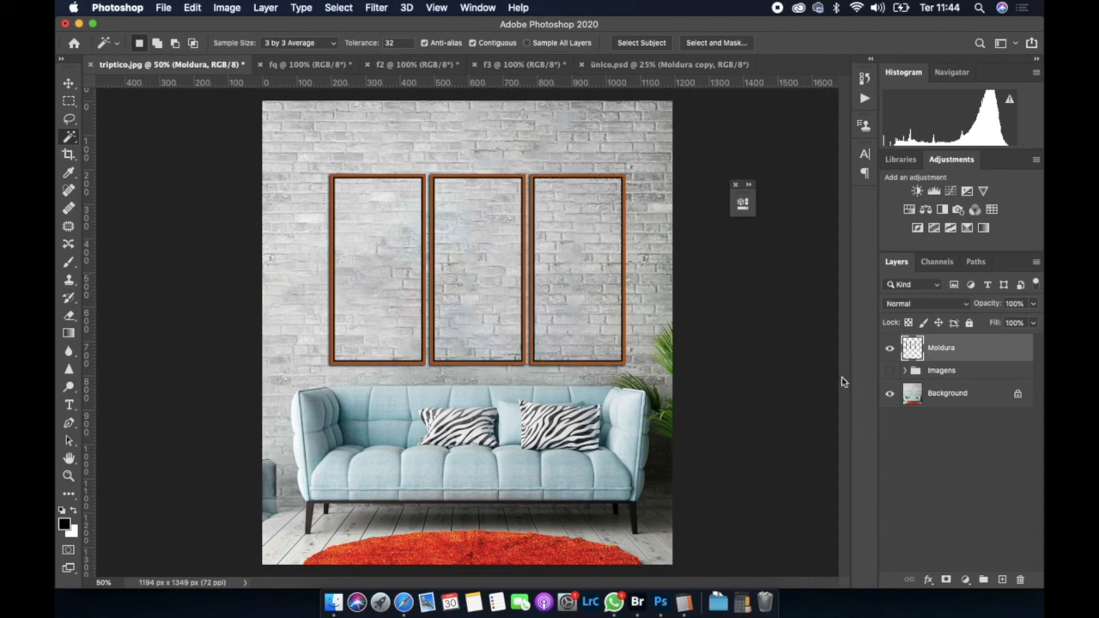
Show the Imagens group again, expand it, and convert its Layer 1 copy 2 panel to a smart object
left_click(890, 371)
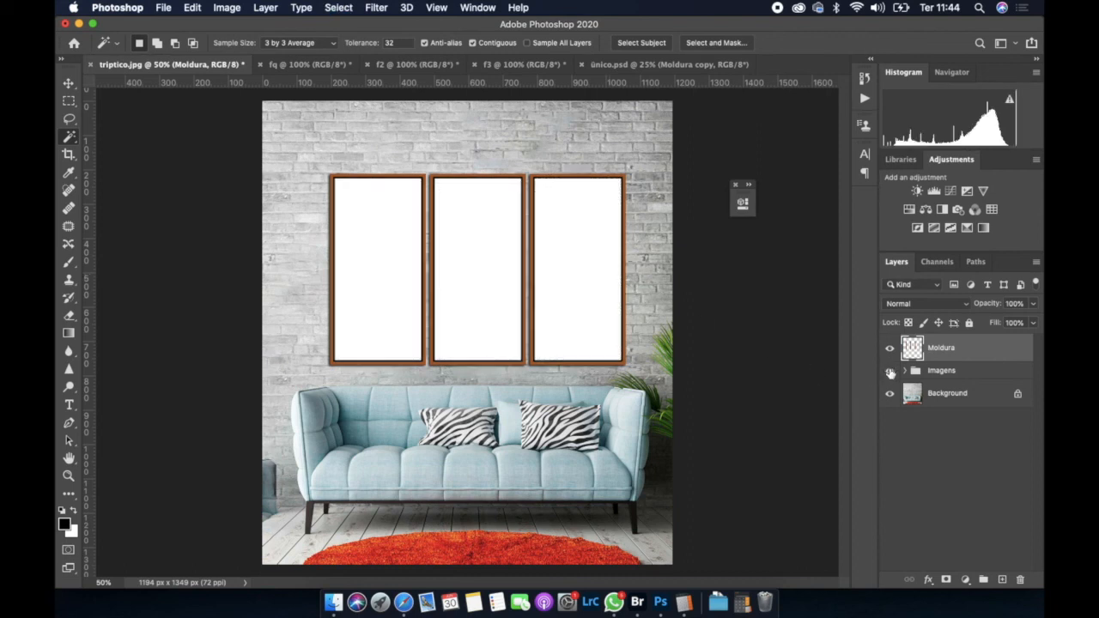
left_click(905, 371)
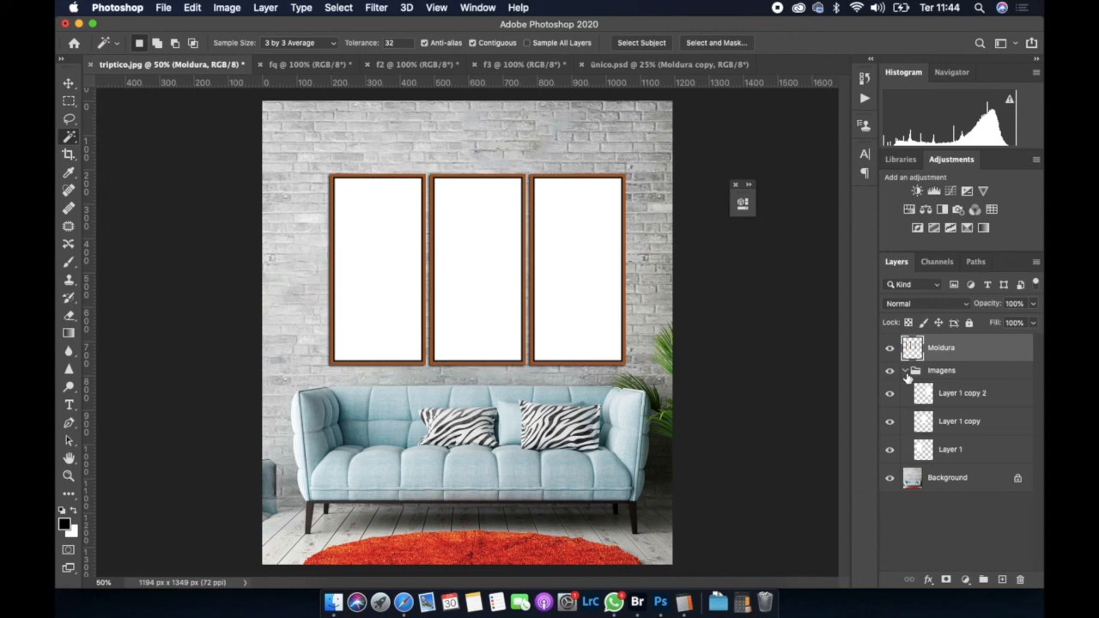
left_click(957, 402)
right_click(956, 400)
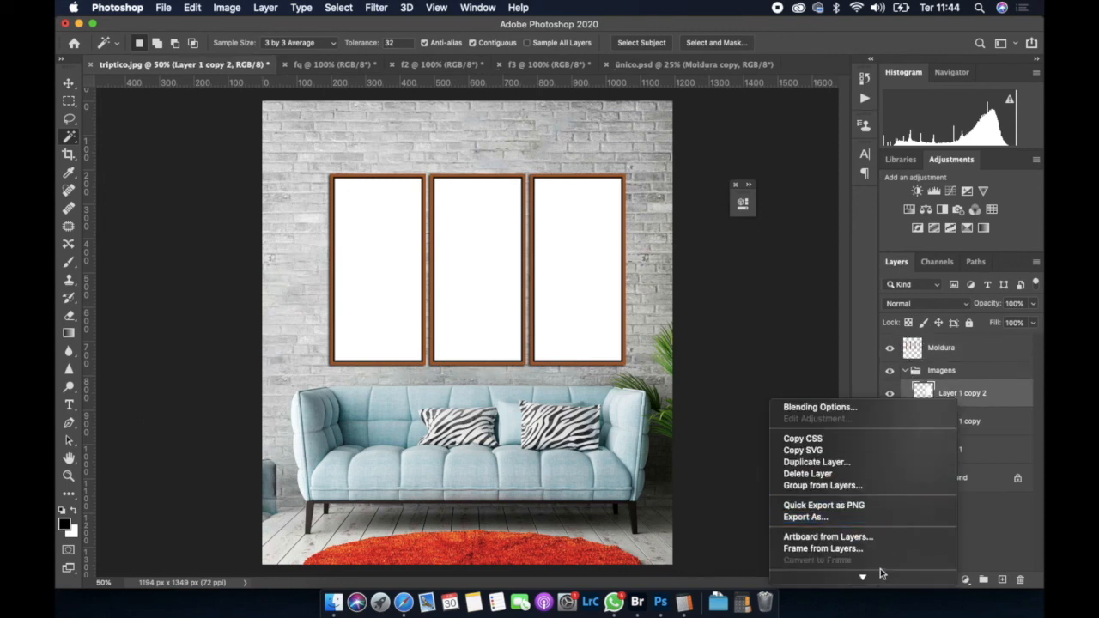
scroll(873, 577, "down", 5)
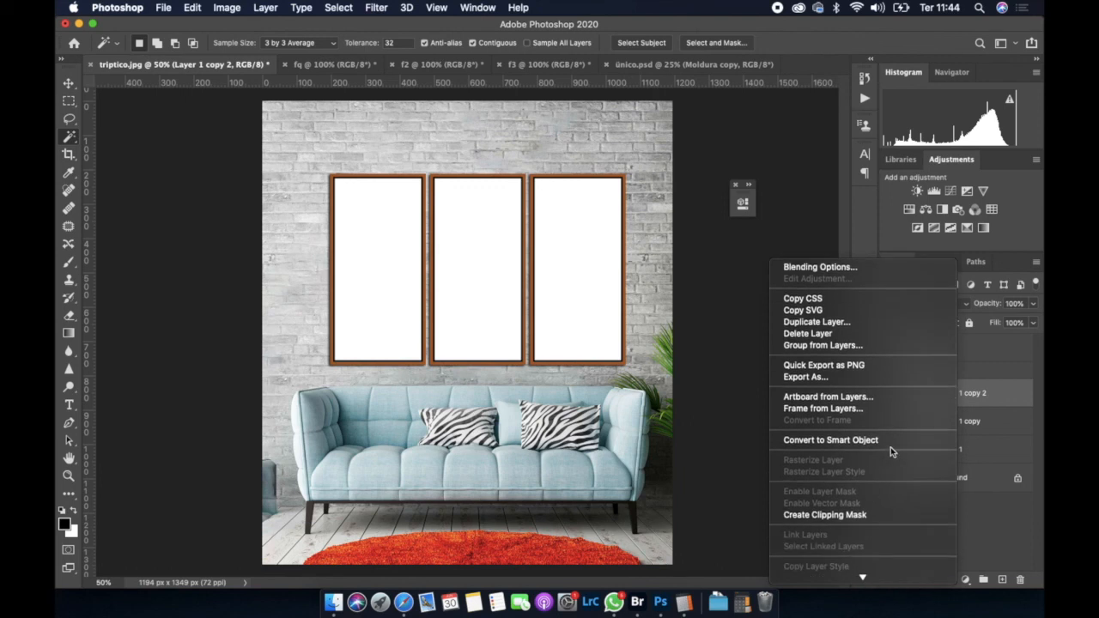
left_click(895, 442)
Convert the Layer 1 copy and Layer 1 panels in the Imagens group to smart objects
left_click(945, 424)
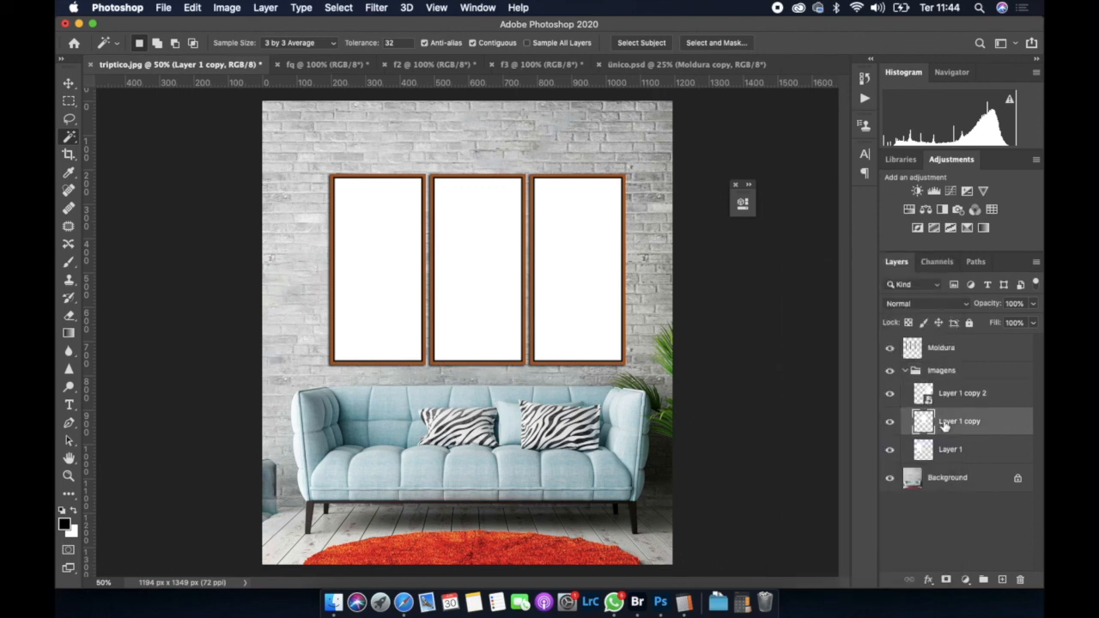
right_click(944, 424)
scroll(867, 577, "down", 5)
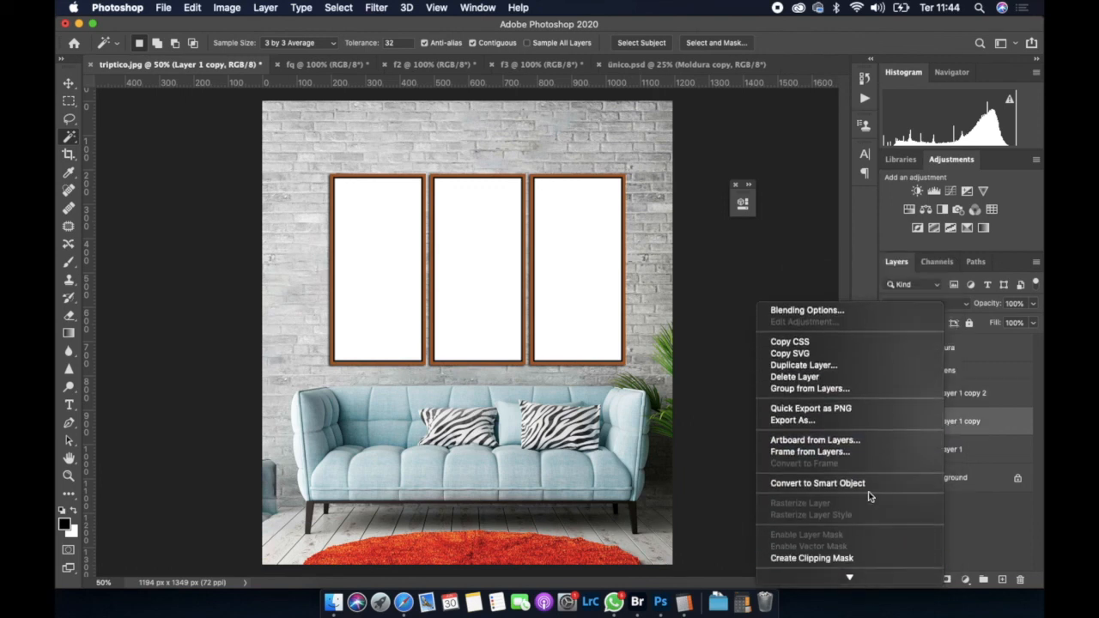
left_click(870, 483)
left_click(953, 448)
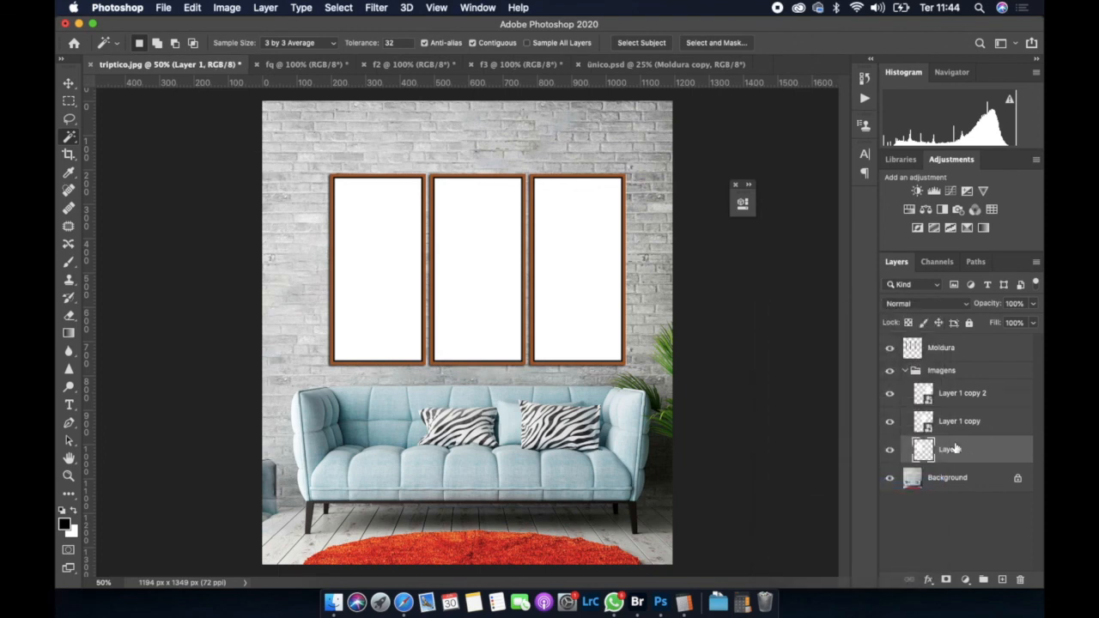
right_click(956, 448)
scroll(864, 577, "down", 5)
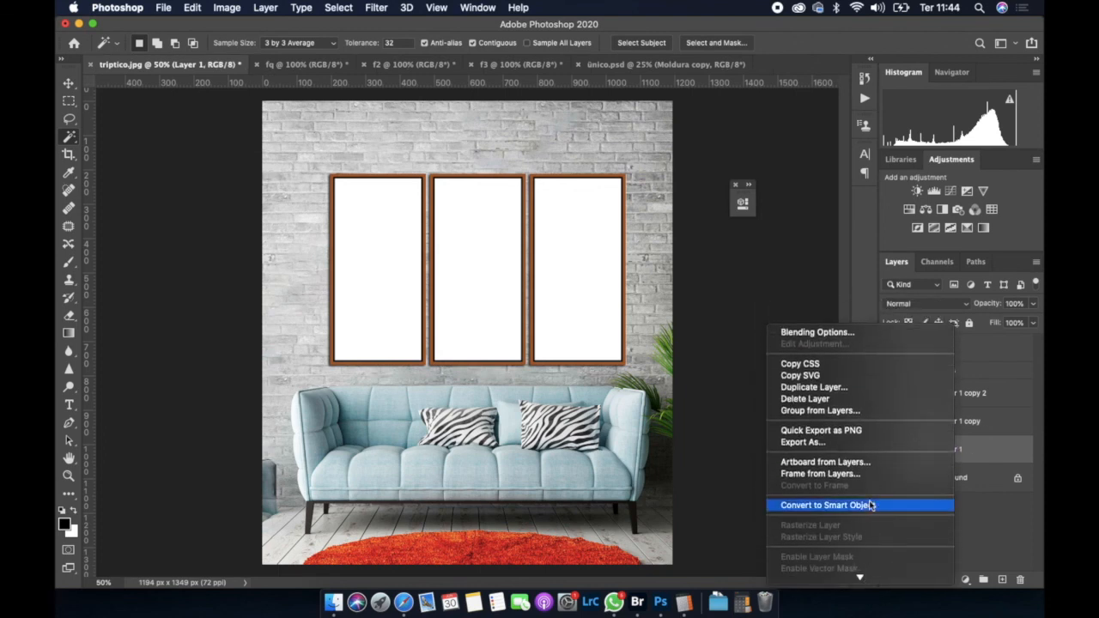
left_click(870, 505)
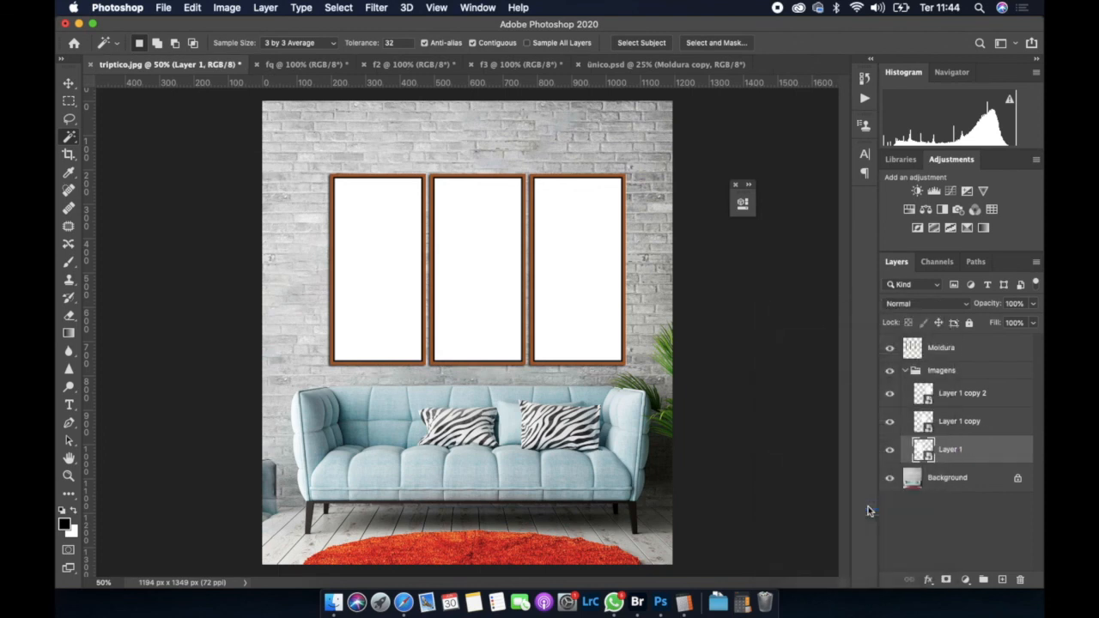
Open the Layer 1 copy 2 smart object and duplicate the fq photo's Background layer into Layer 1 copy 2.psb, converting its colors to preserve appearance
double_click(924, 393)
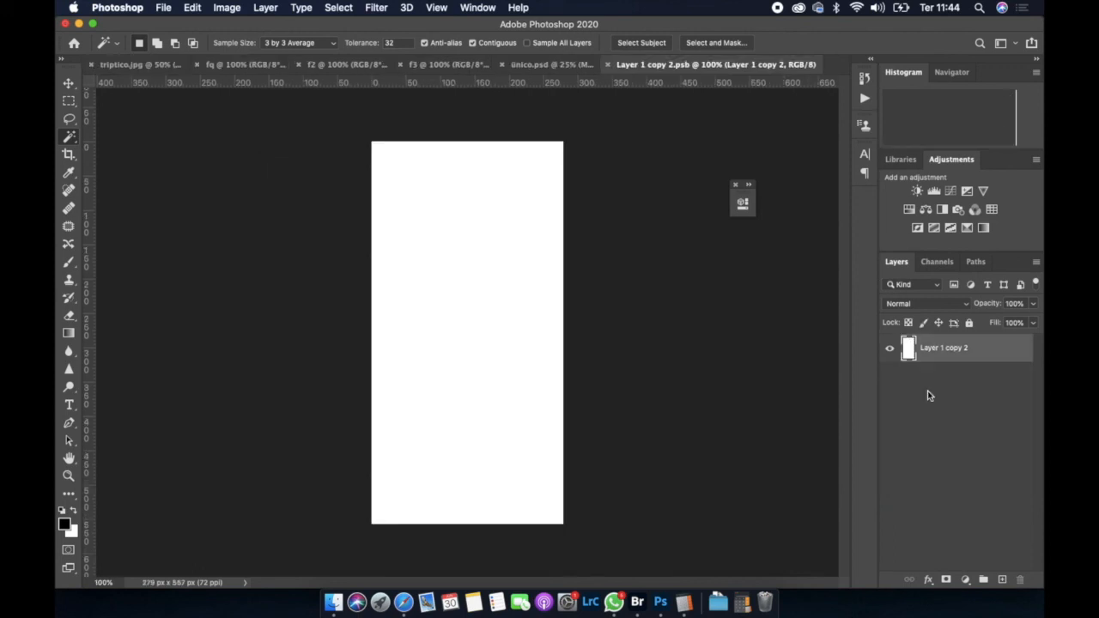
left_click(257, 65)
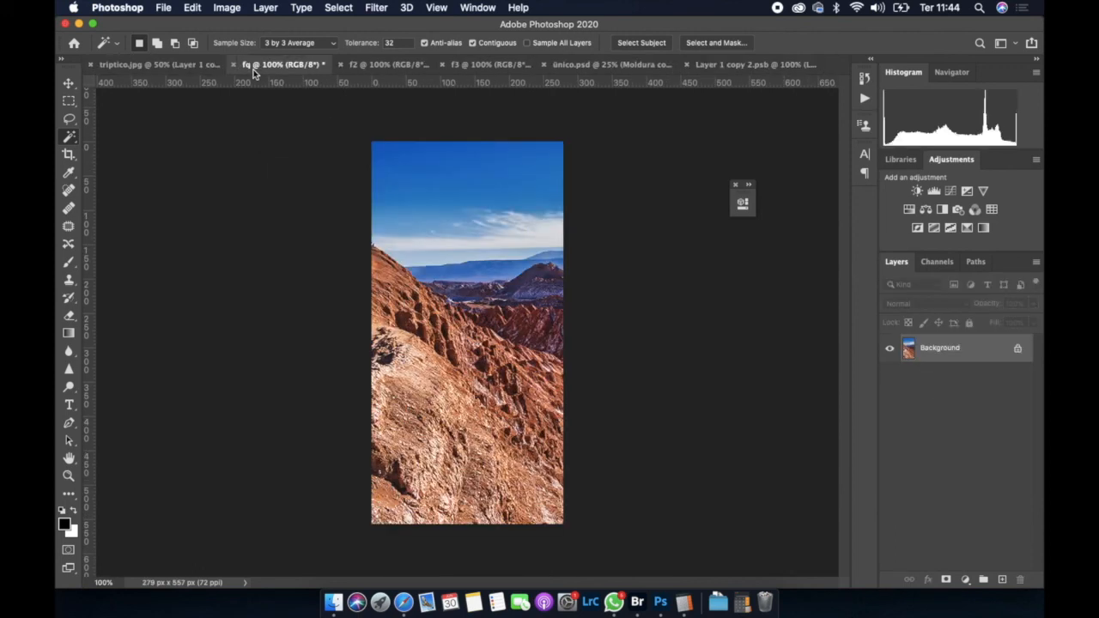
right_click(949, 352)
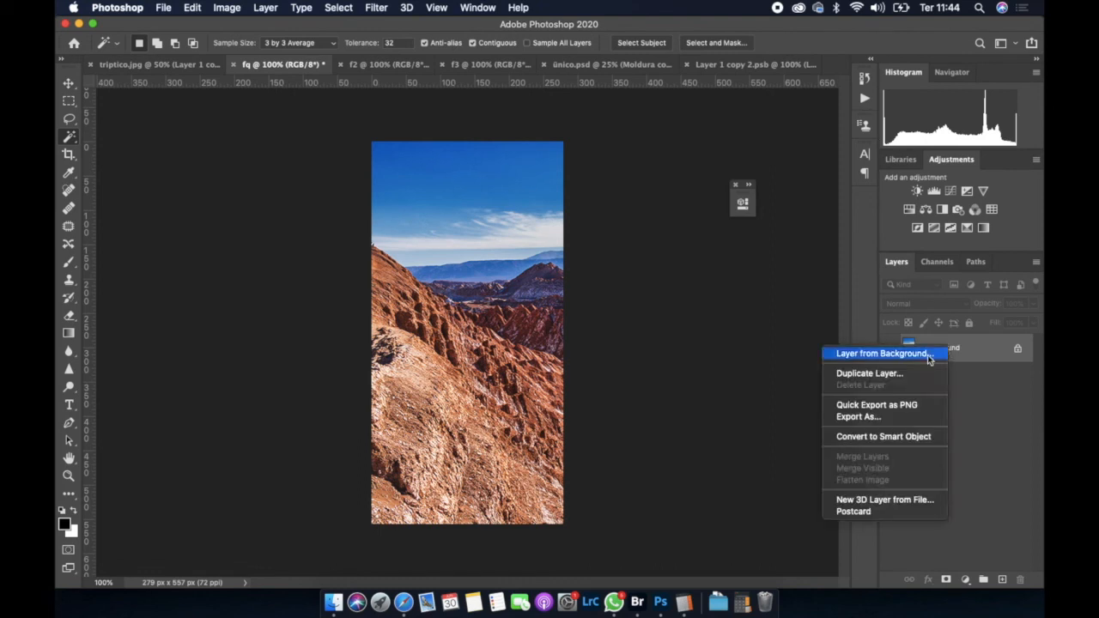
left_click(869, 374)
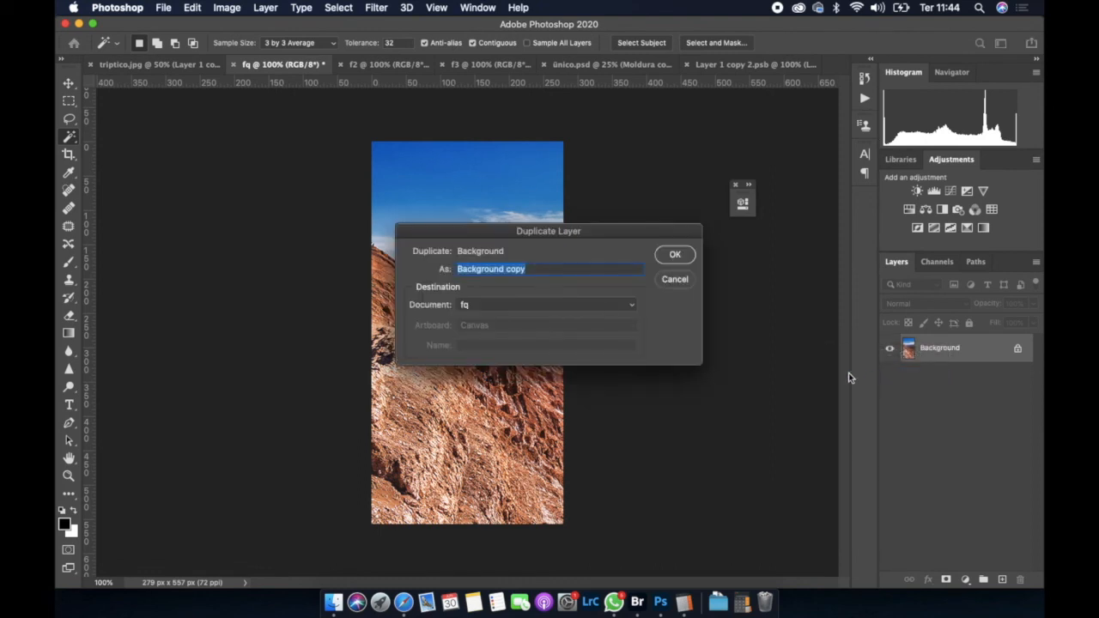
left_click(604, 307)
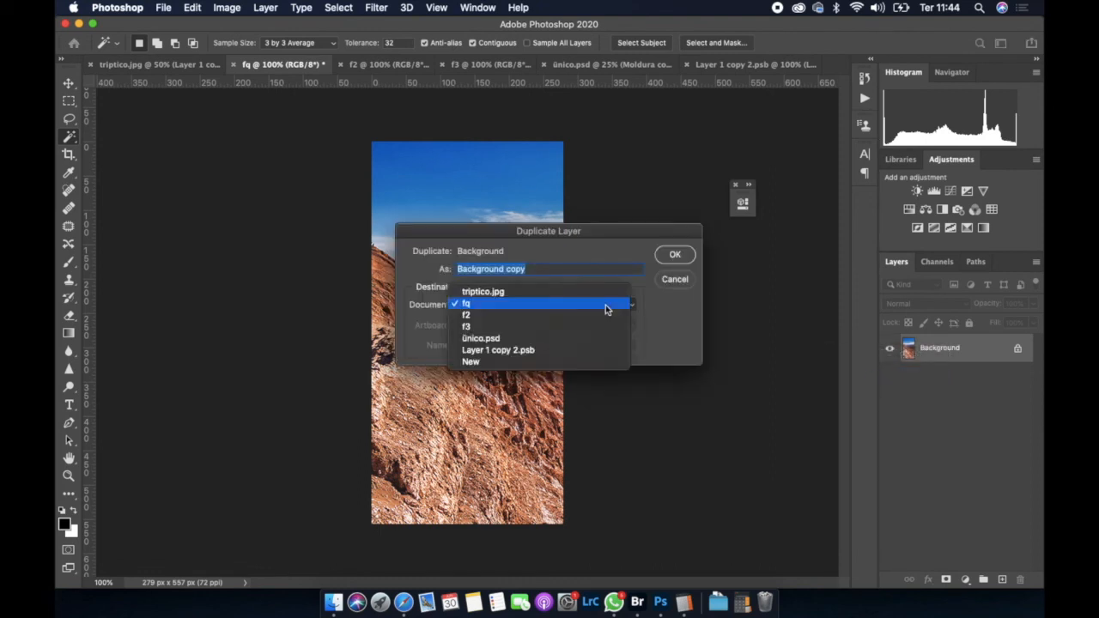
left_click(584, 349)
left_click(675, 255)
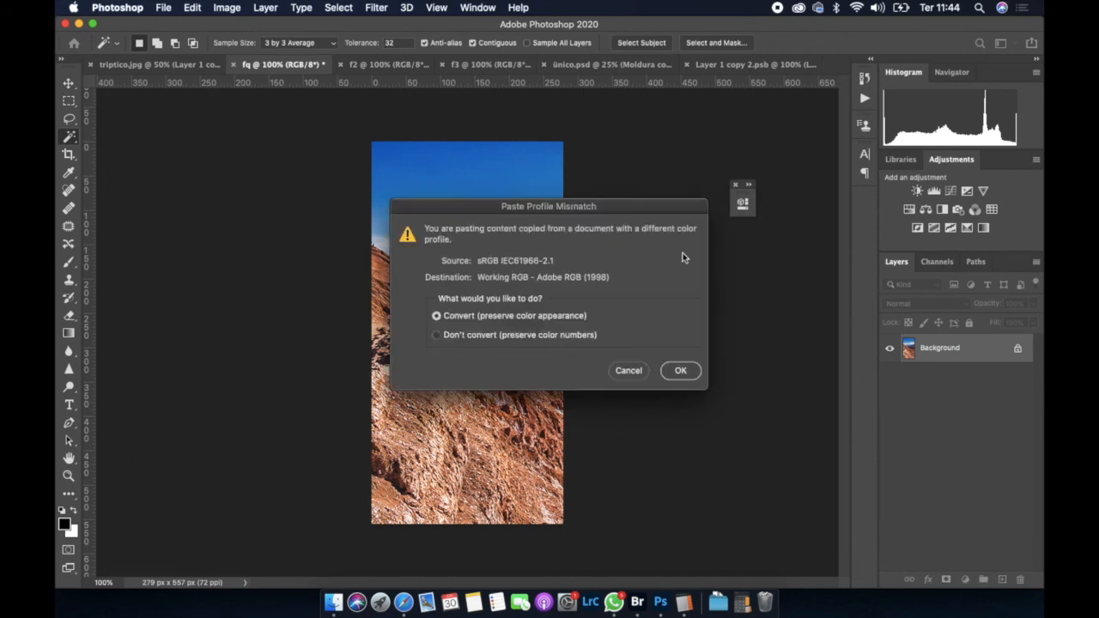
left_click(697, 372)
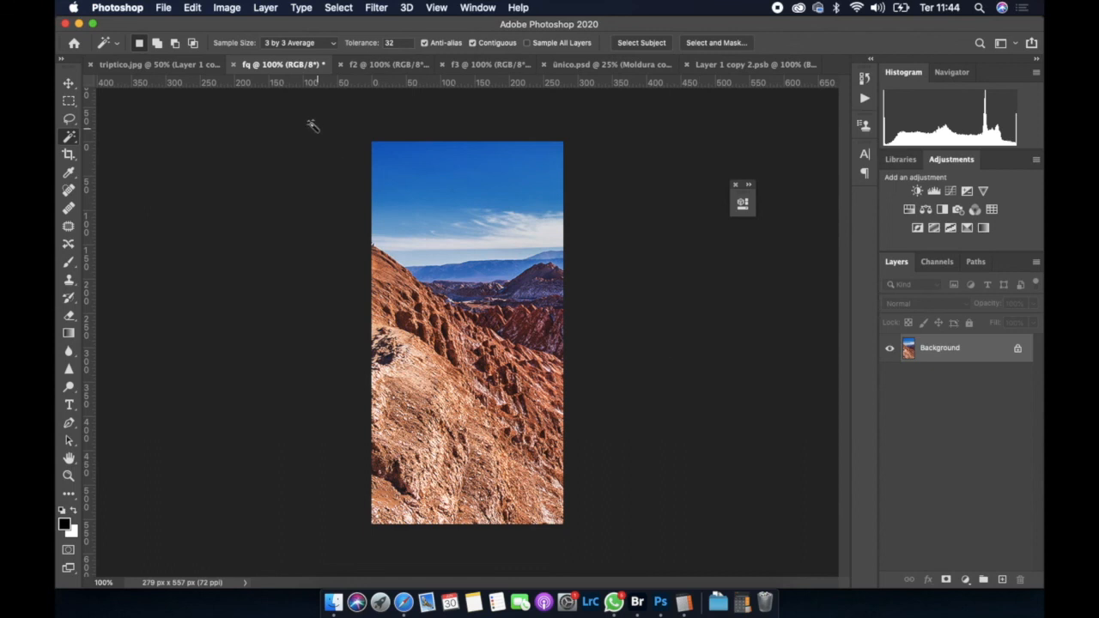
Save and close Layer 1 copy 2.psb with the fq photo, and return to triptico.jpg
left_click(706, 63)
key("super+s")
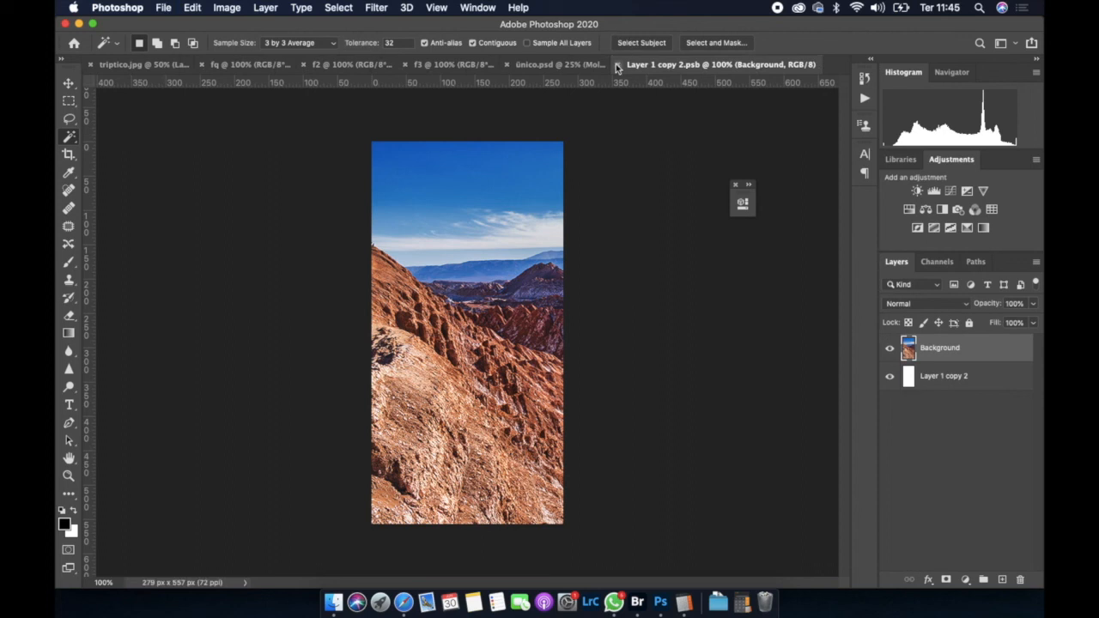
left_click(619, 65)
left_click(194, 66)
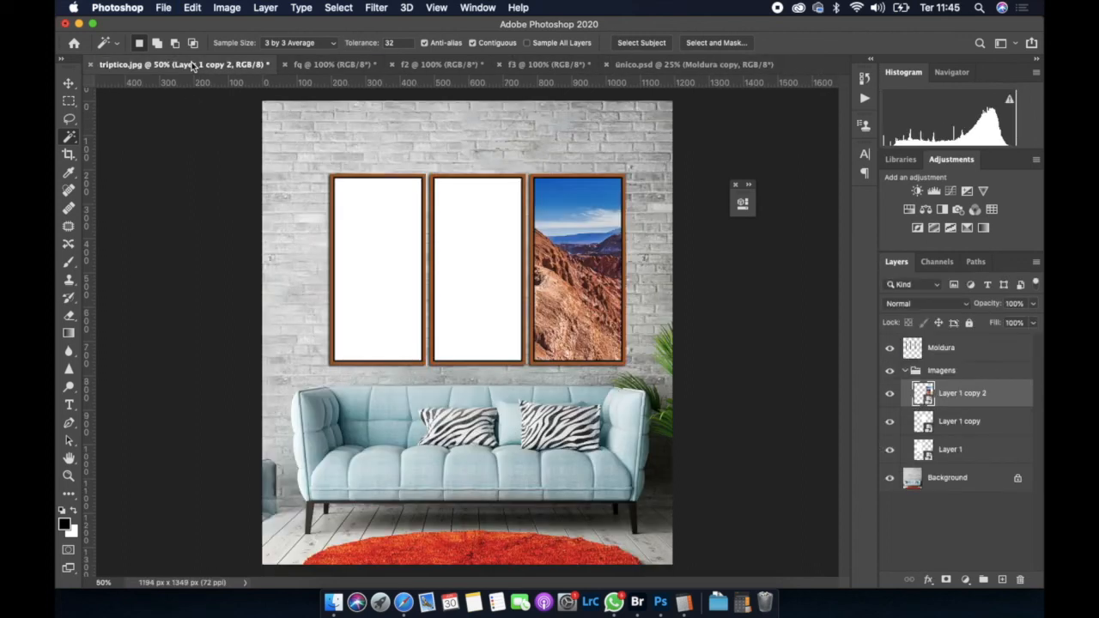
Move Layer 1 copy 2 to the bottom of the Imagens group, and restore the original layer order
left_click_drag(979, 402, 976, 453)
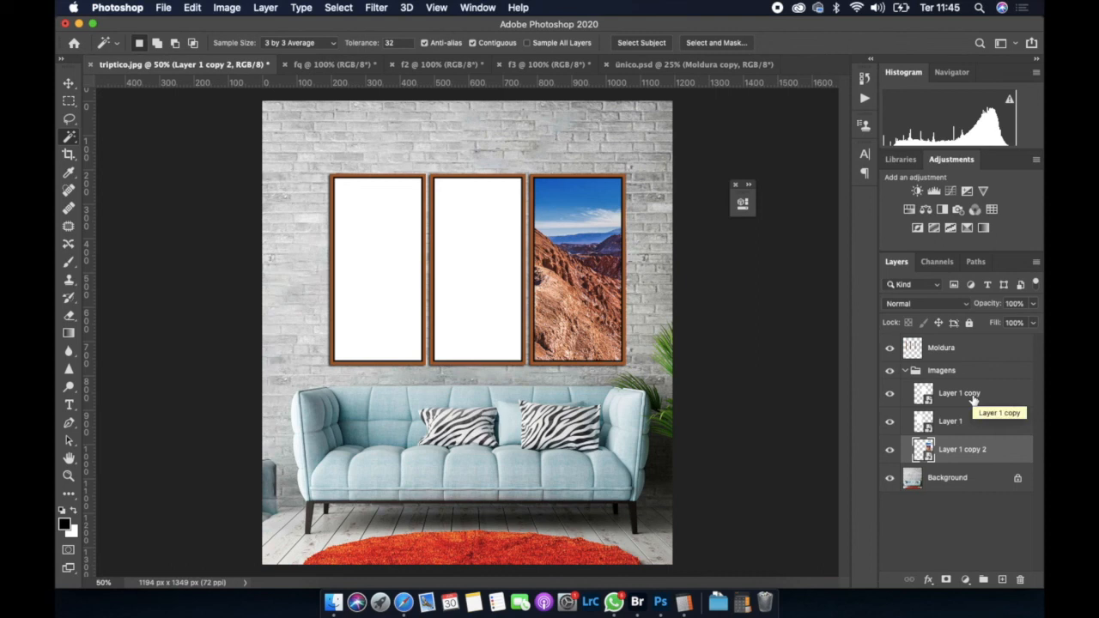
key("super+shift+bracketright")
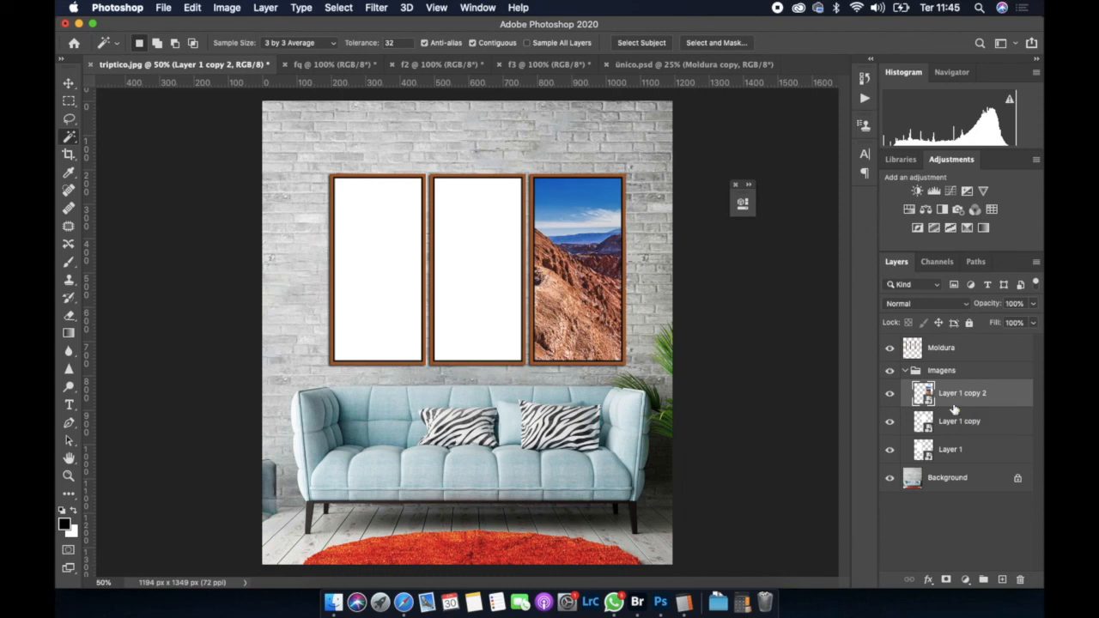
Reopen the Layer 1 copy 2 smart object and duplicate the f3 photo's Background layer into Layer 1 copy 2.psb, converting its colors
double_click(957, 394)
double_click(923, 394)
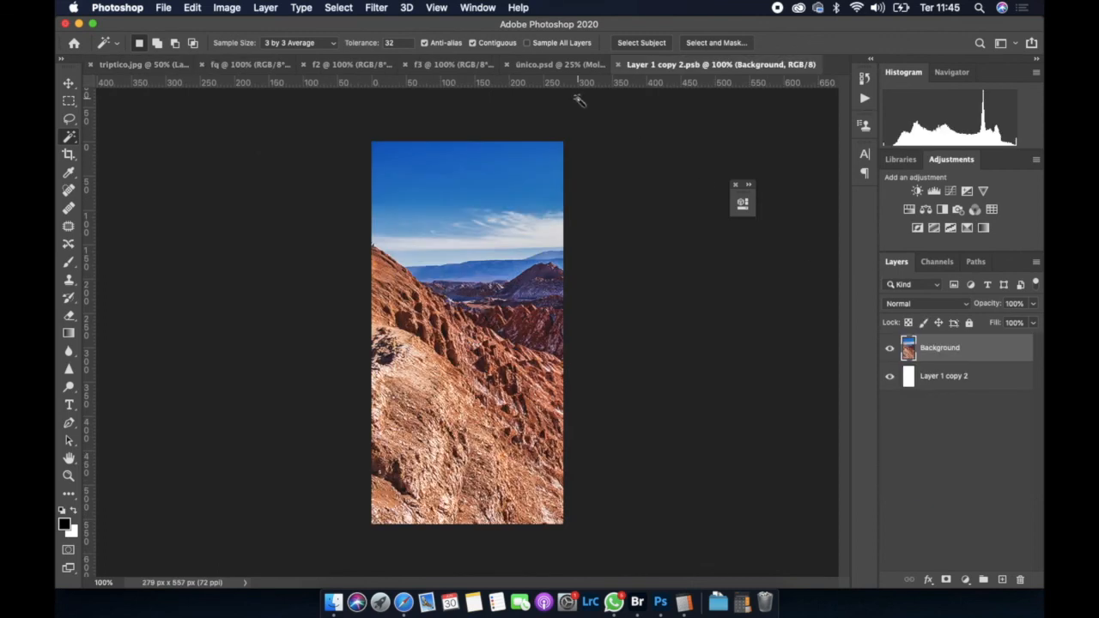
left_click(473, 65)
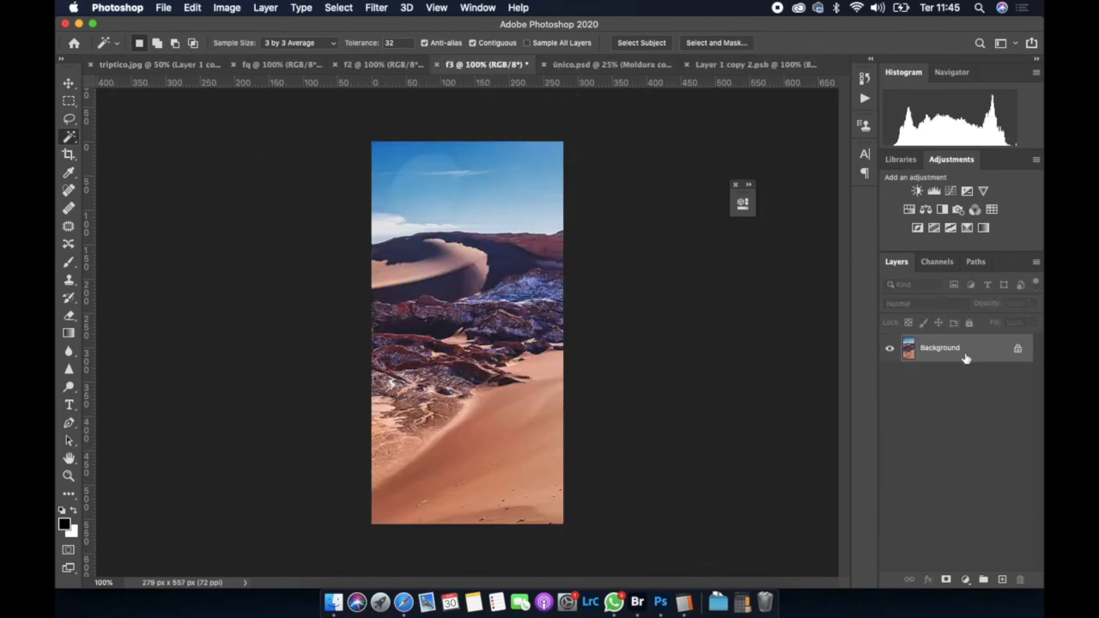
right_click(964, 354)
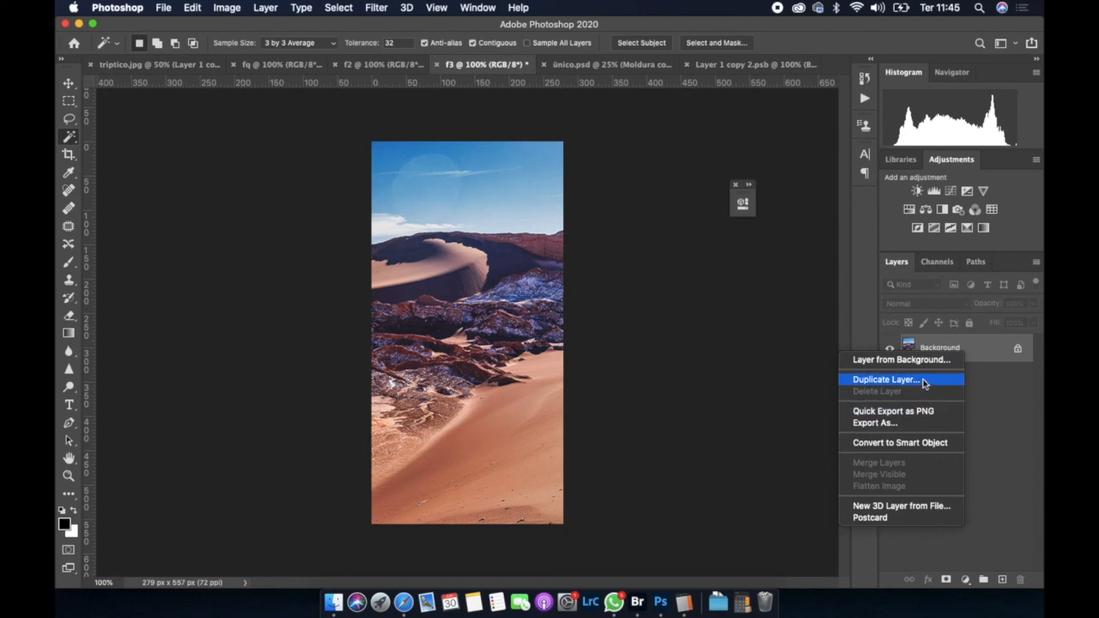
left_click(917, 380)
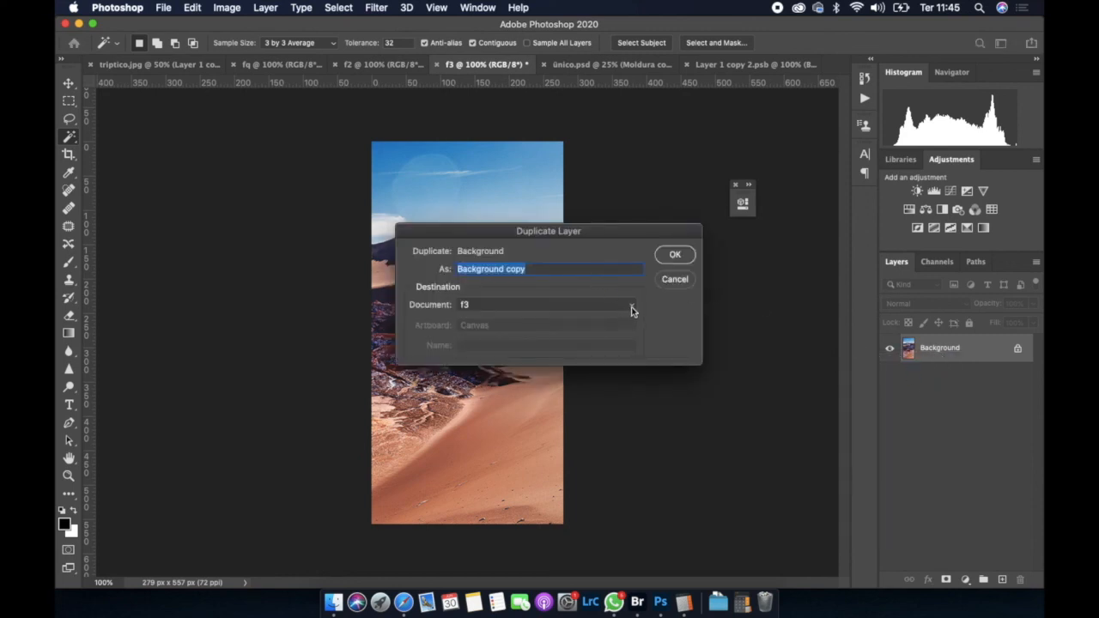
left_click(630, 305)
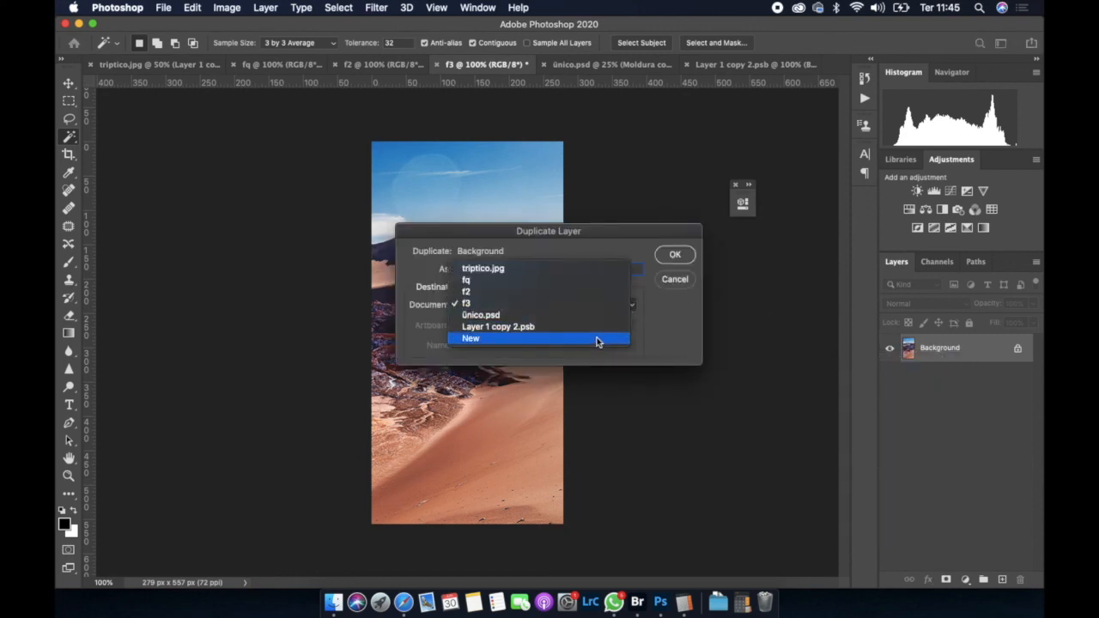
left_click(599, 330)
left_click(673, 256)
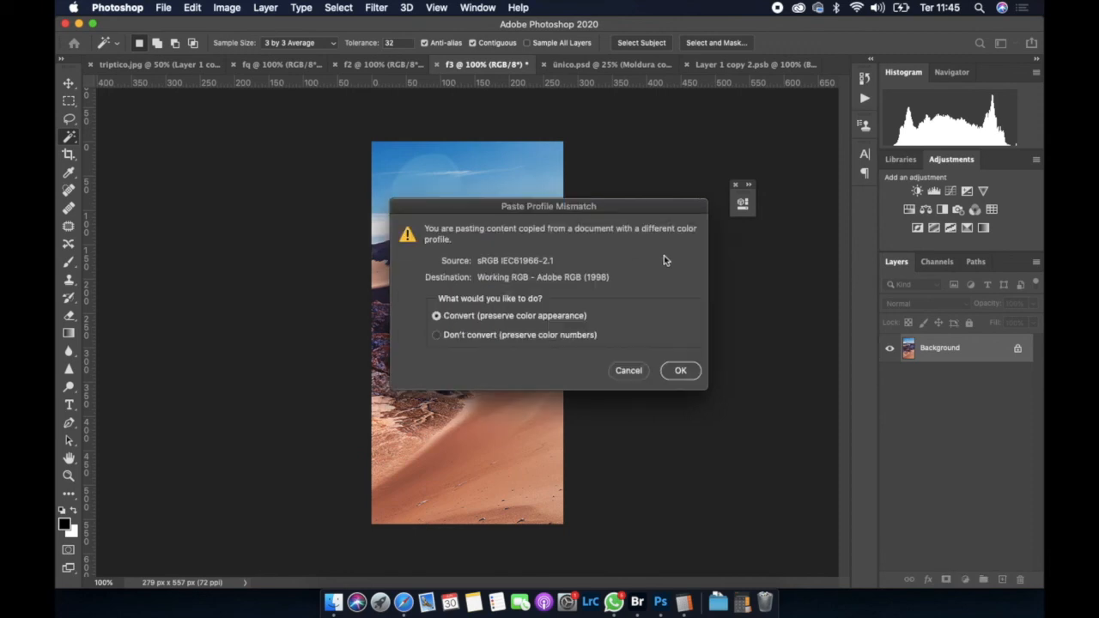
left_click(697, 369)
Delete the fq photo's Background layer beneath the f3 dune photo in Layer 1 copy 2.psb
left_click(754, 69)
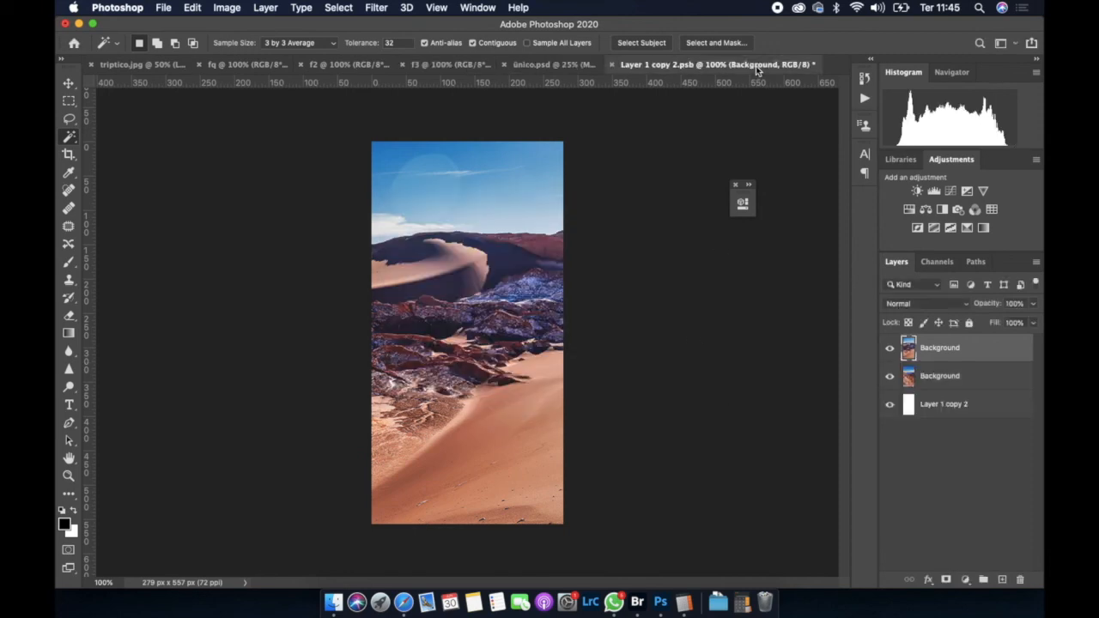
left_click(969, 382)
left_click(1020, 580)
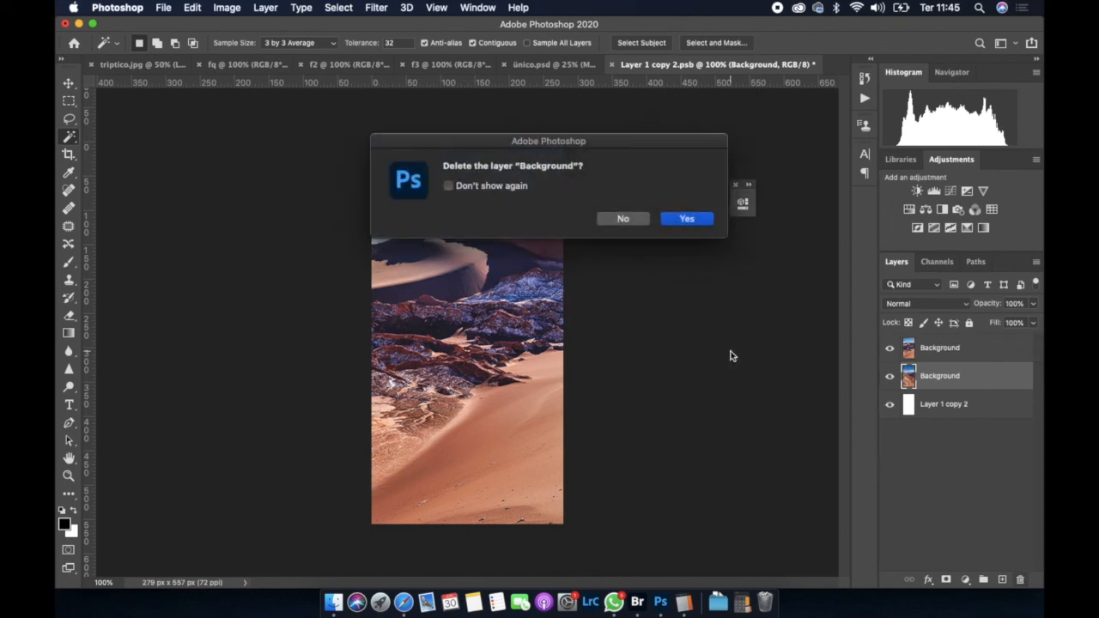
left_click(700, 223)
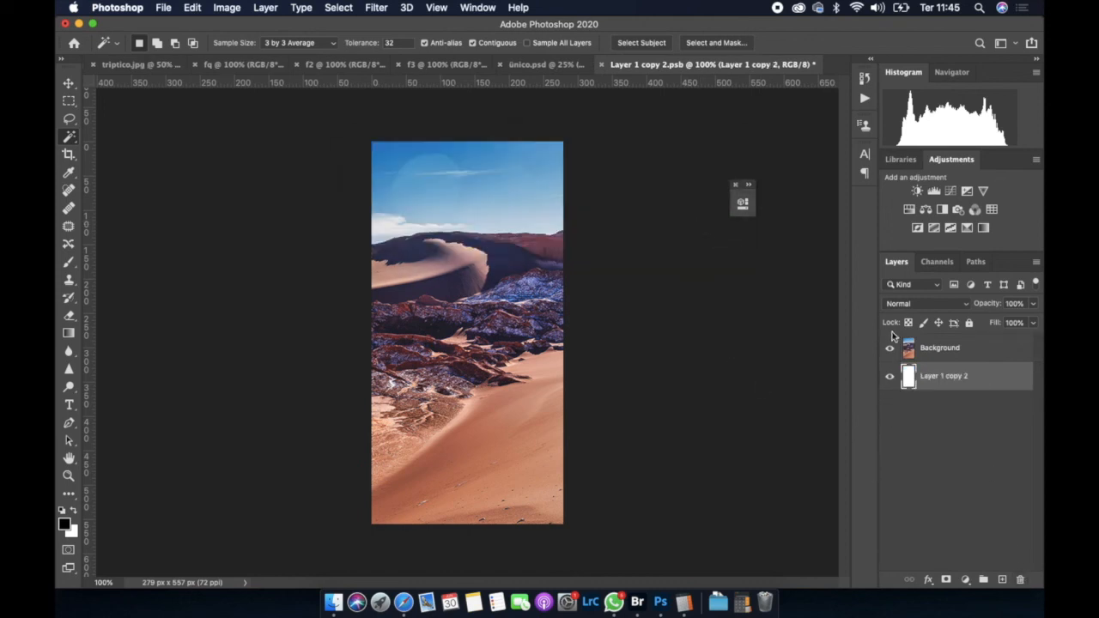
Save Layer 1 copy 2.psb, check the right frame in triptico.jpg, toggle Layer 1 copy's visibility, and close the smart object document
key("super+s")
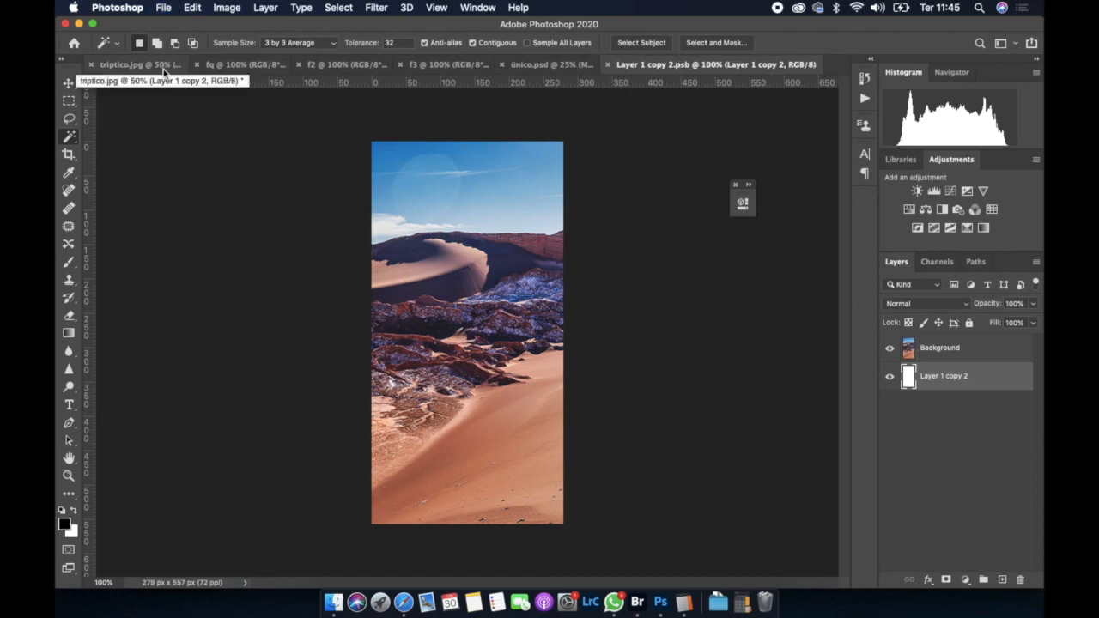
left_click(140, 67)
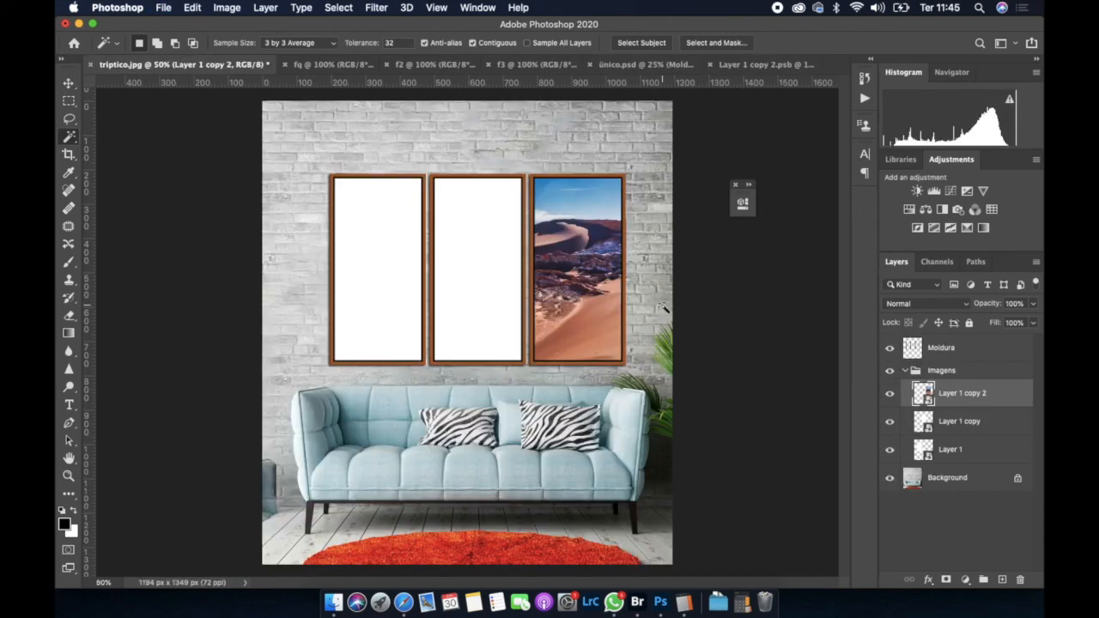
left_click(890, 422)
left_click(890, 421)
left_click(754, 64)
left_click(605, 65)
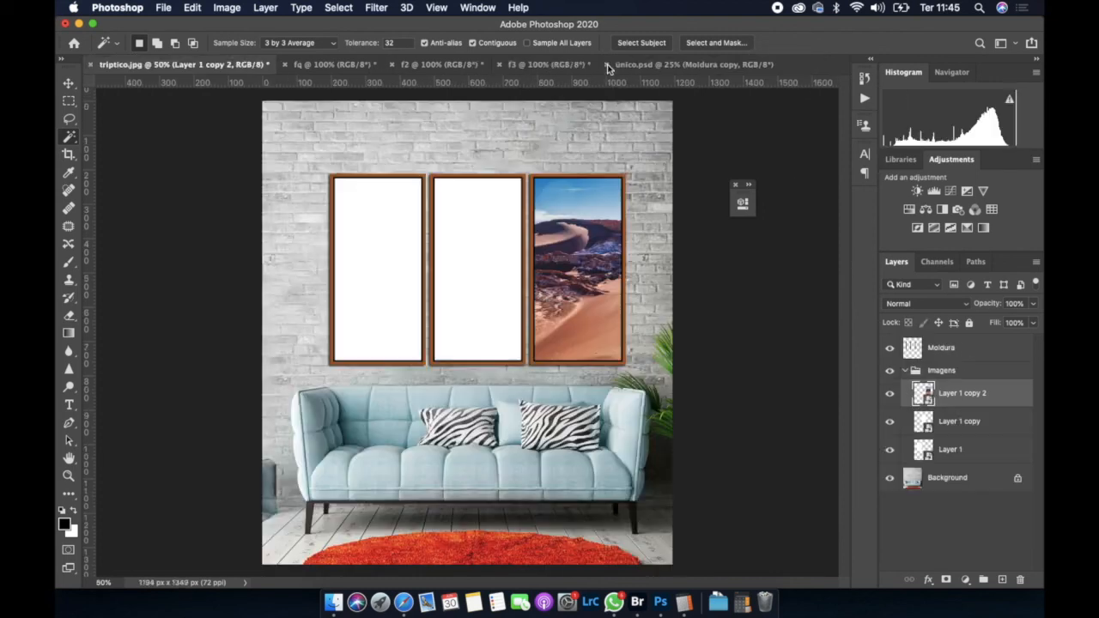
Open the Layer 1 copy smart object and duplicate the f2 photo's Background layer into Layer 1 copy.psb, converting its colors to preserve appearance
double_click(923, 421)
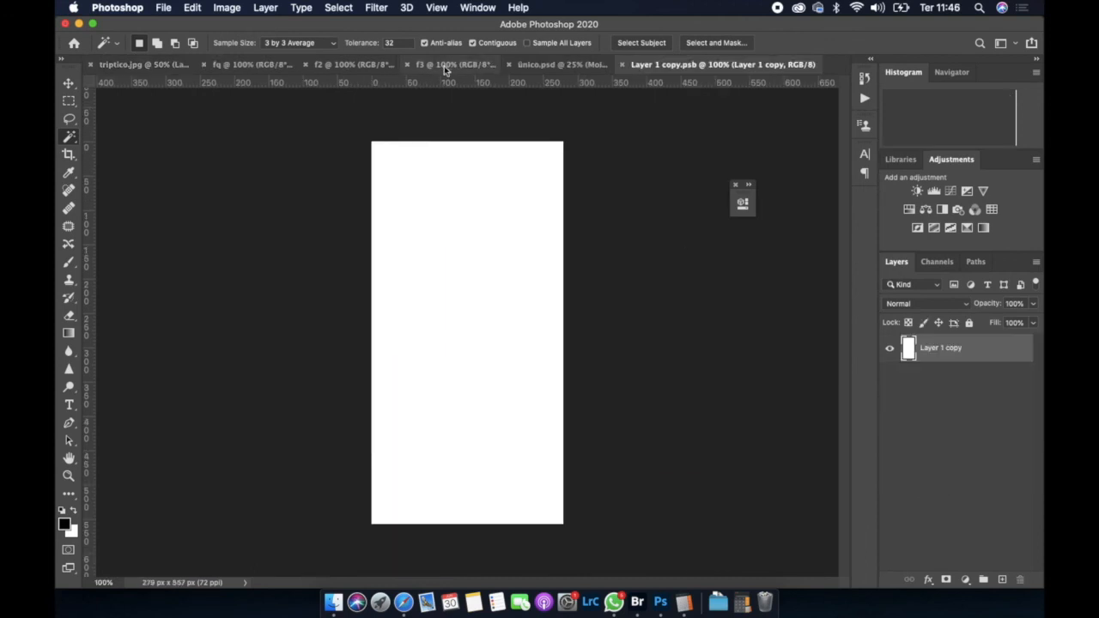
left_click(329, 68)
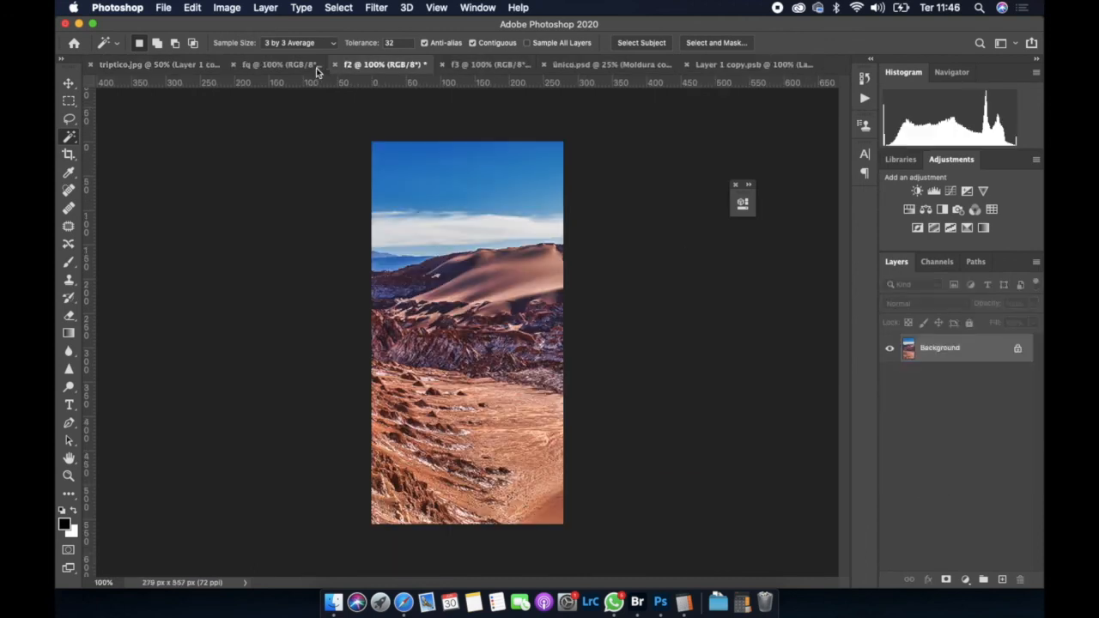
right_click(944, 354)
left_click(917, 379)
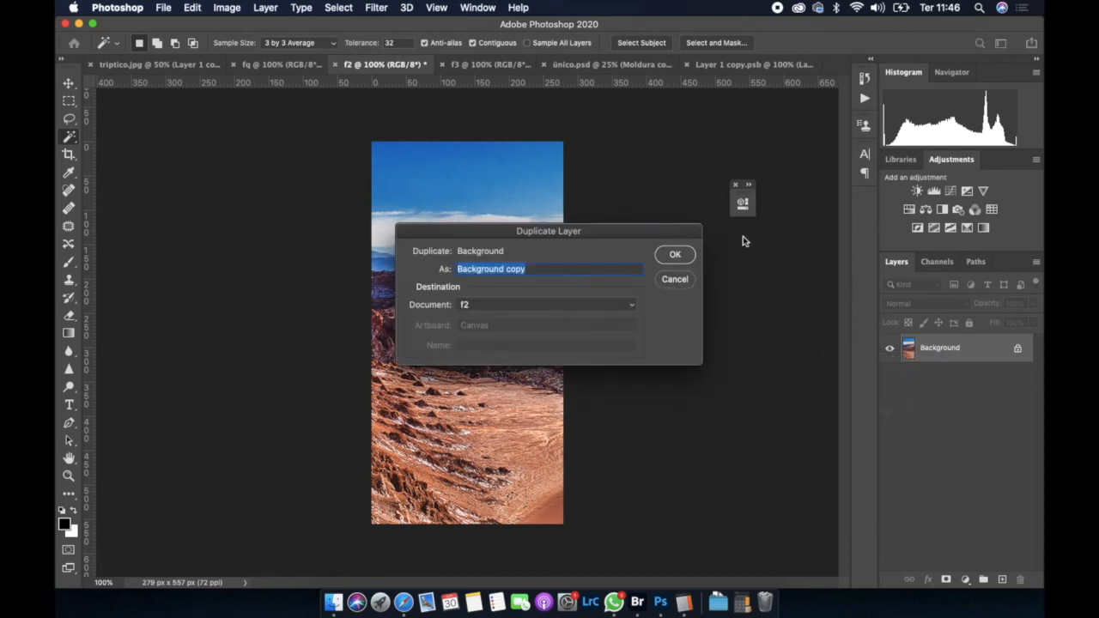
left_click(630, 304)
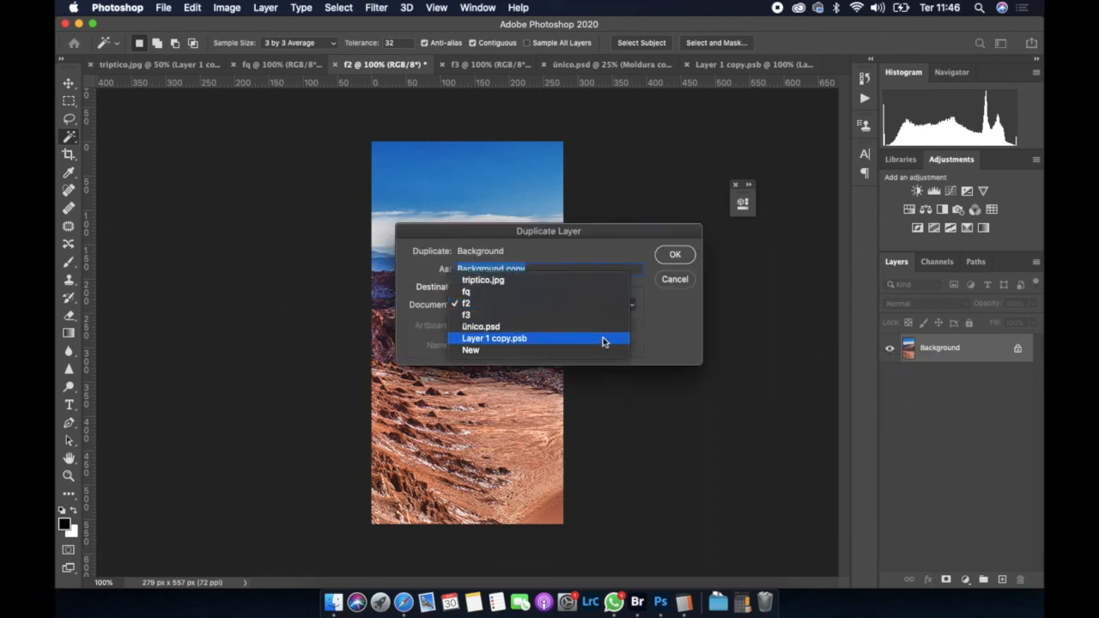
left_click(602, 338)
left_click(680, 258)
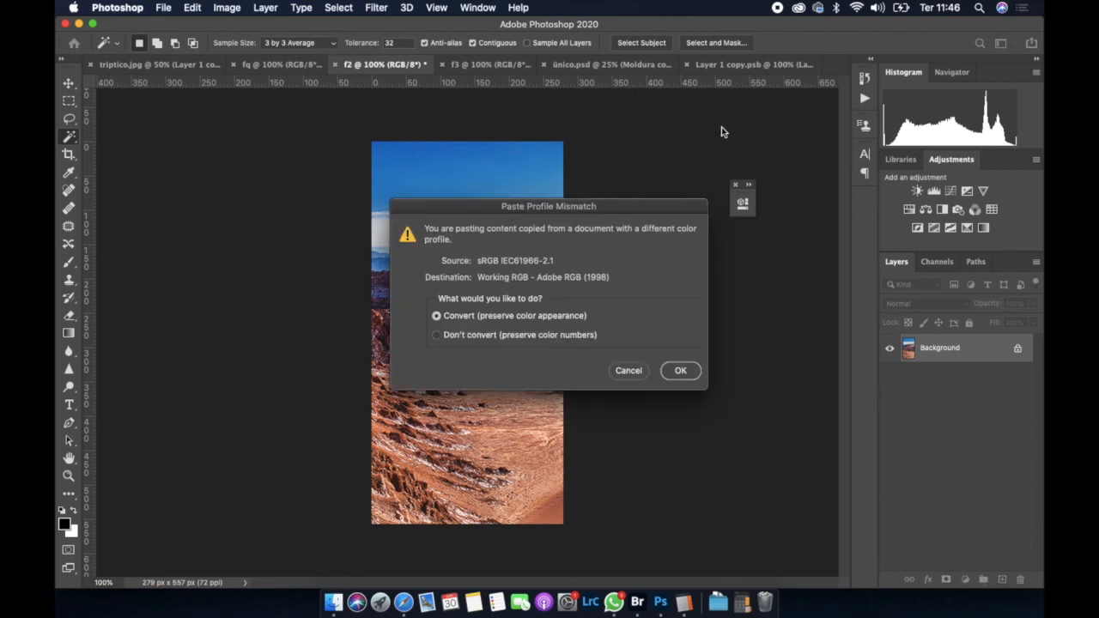
left_click(682, 371)
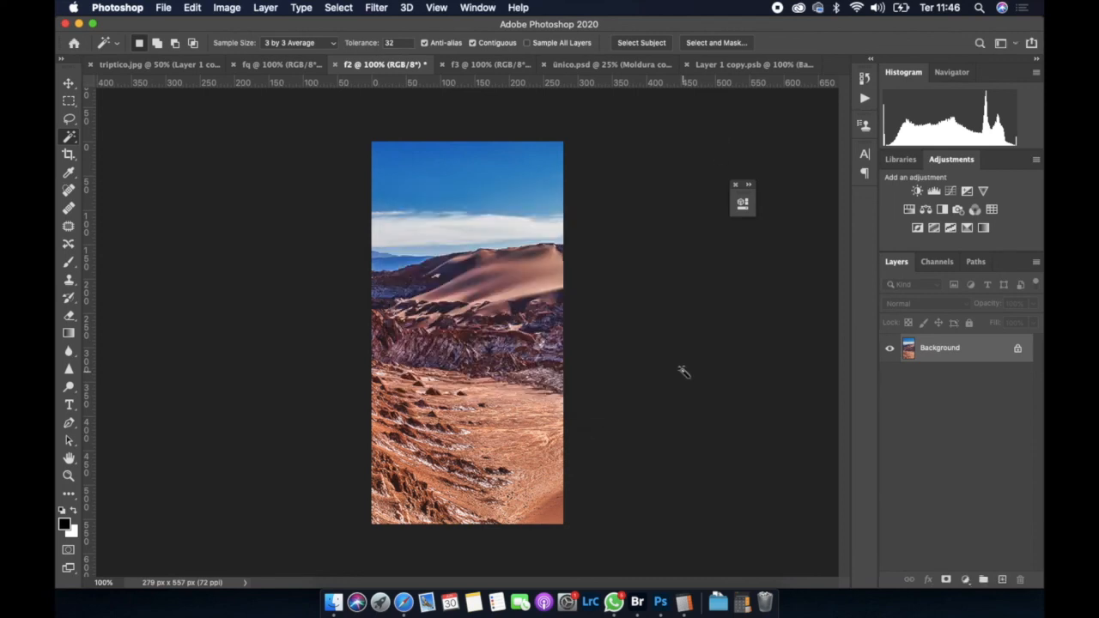
Save and close Layer 1 copy.psb, and return to triptico.jpg
left_click(726, 65)
key("super+s")
left_click(625, 64)
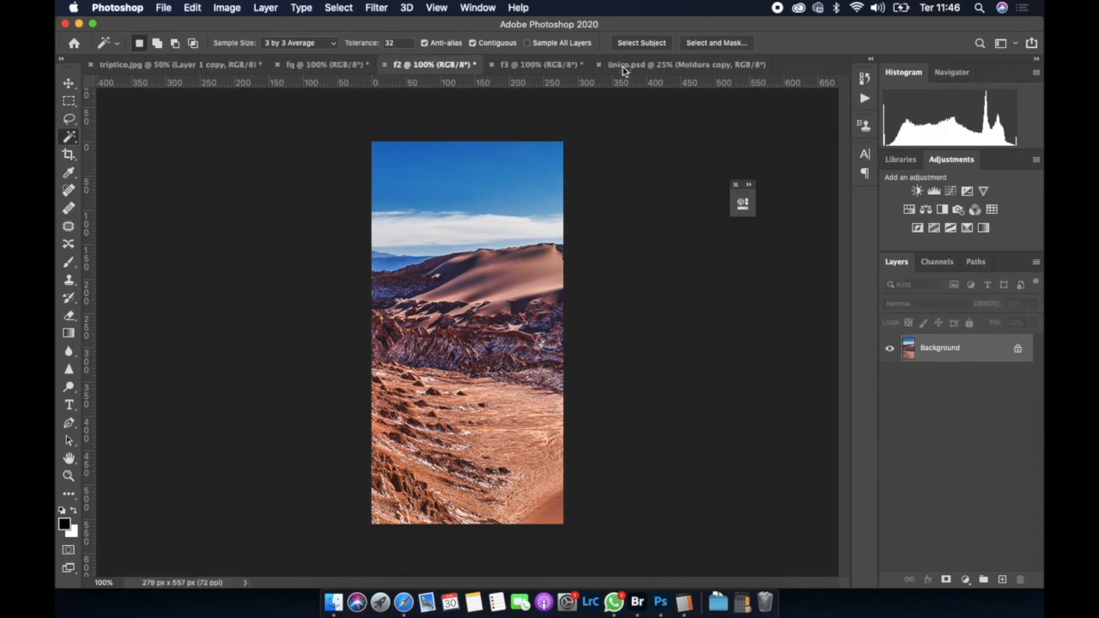
left_click(130, 66)
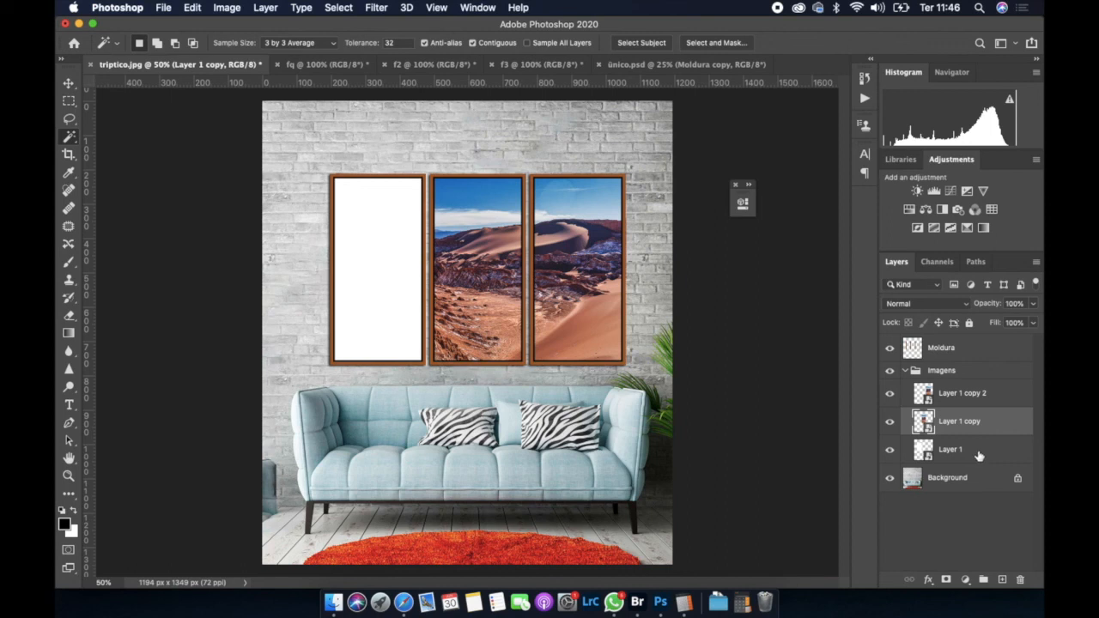
Open the Layer 1 smart object and duplicate the fq photo's Background layer into Layer 1.psb, converting its colors to preserve appearance
double_click(927, 451)
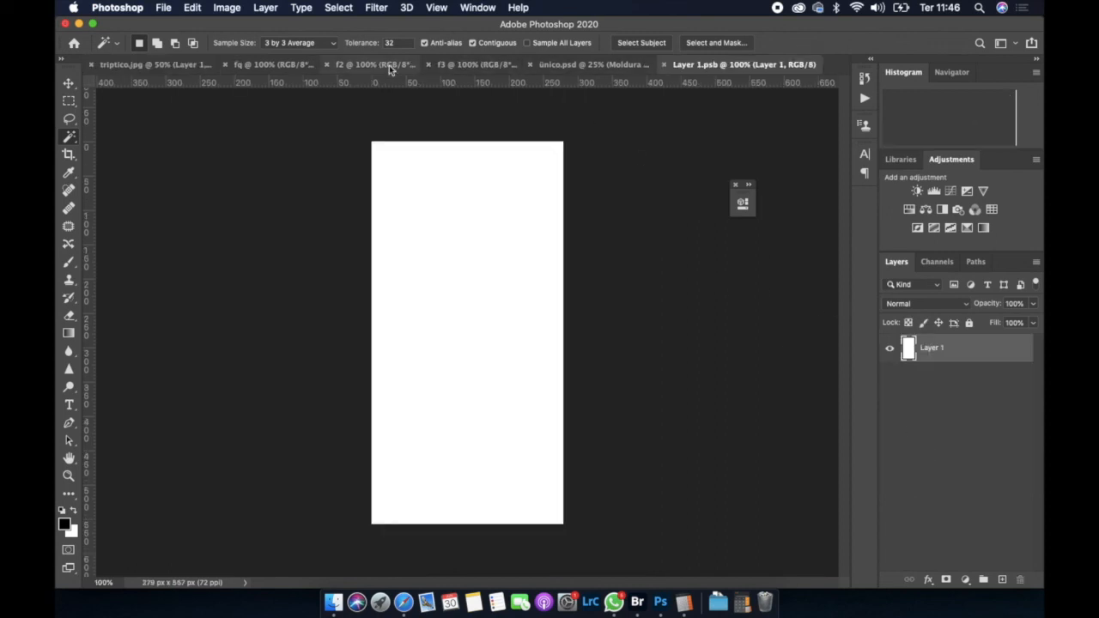
left_click(285, 67)
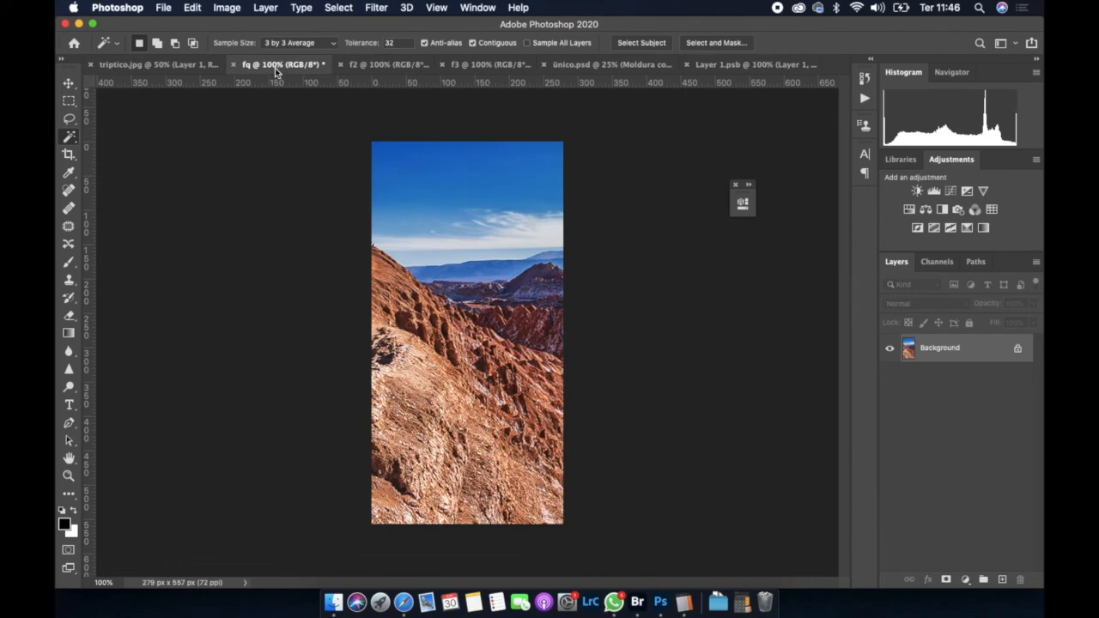
right_click(923, 346)
left_click(906, 369)
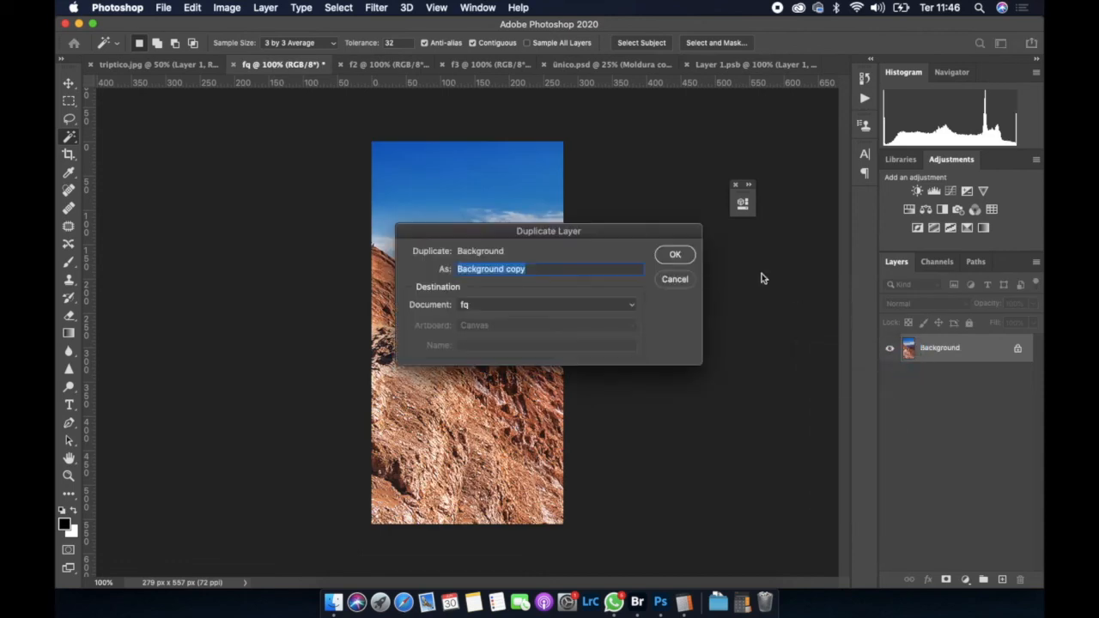
left_click(633, 305)
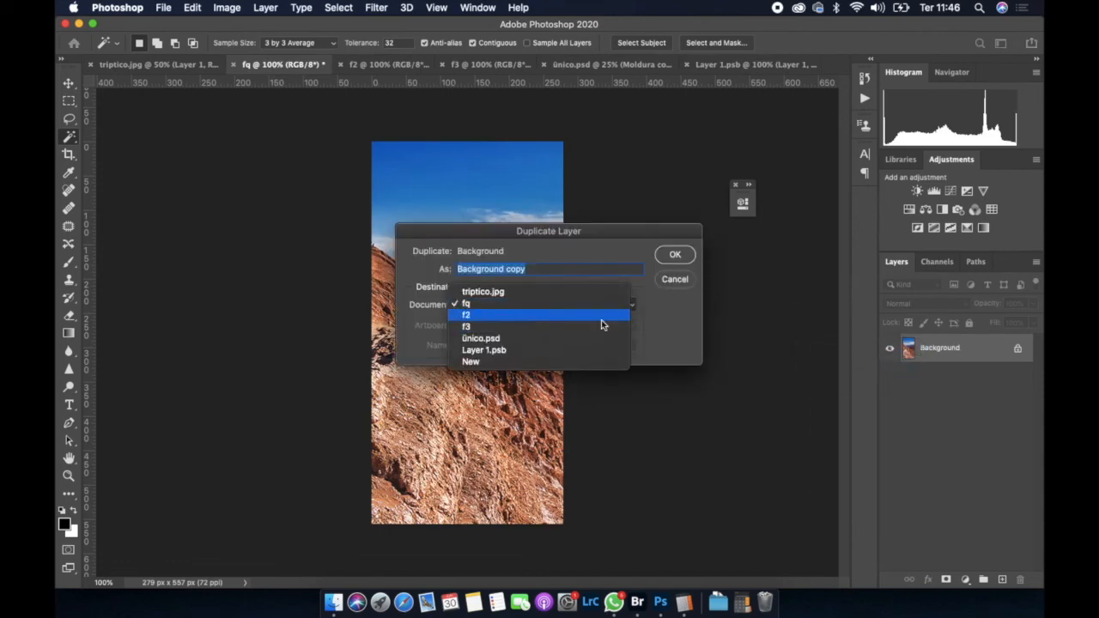
left_click(586, 350)
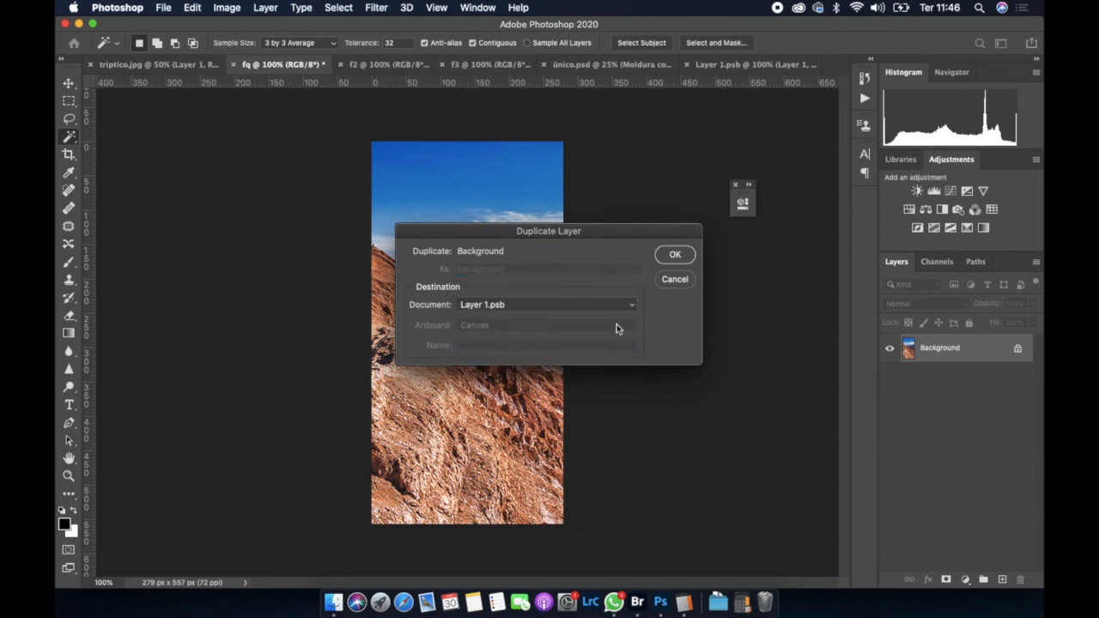
left_click(686, 259)
left_click(694, 370)
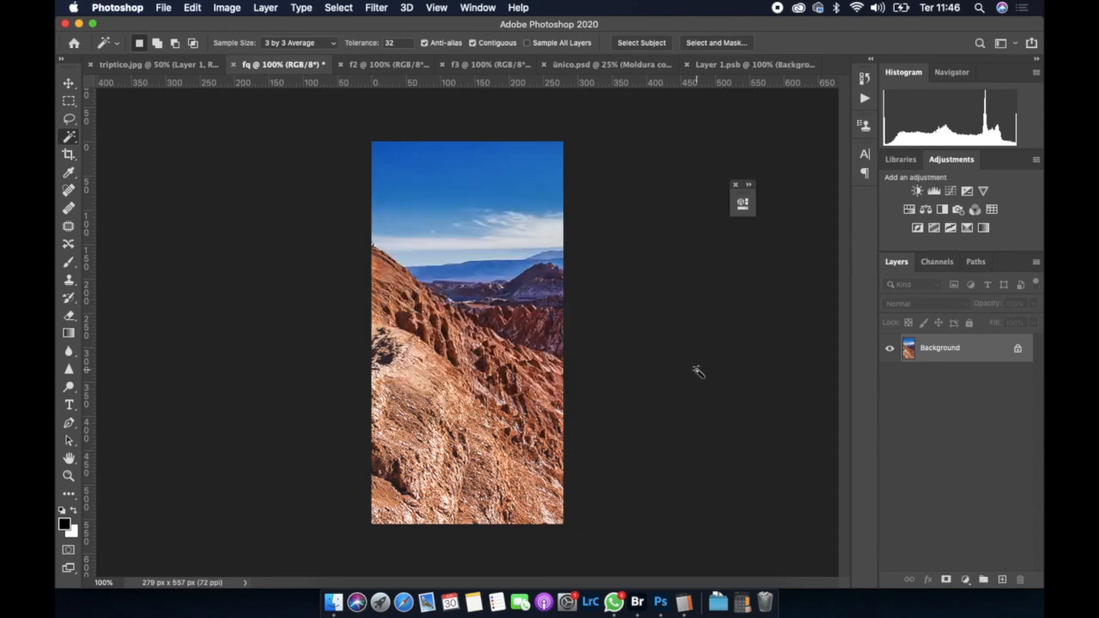
Save and close Layer 1.psb, and return to triptico.jpg to check the completed triptych
left_click(777, 72)
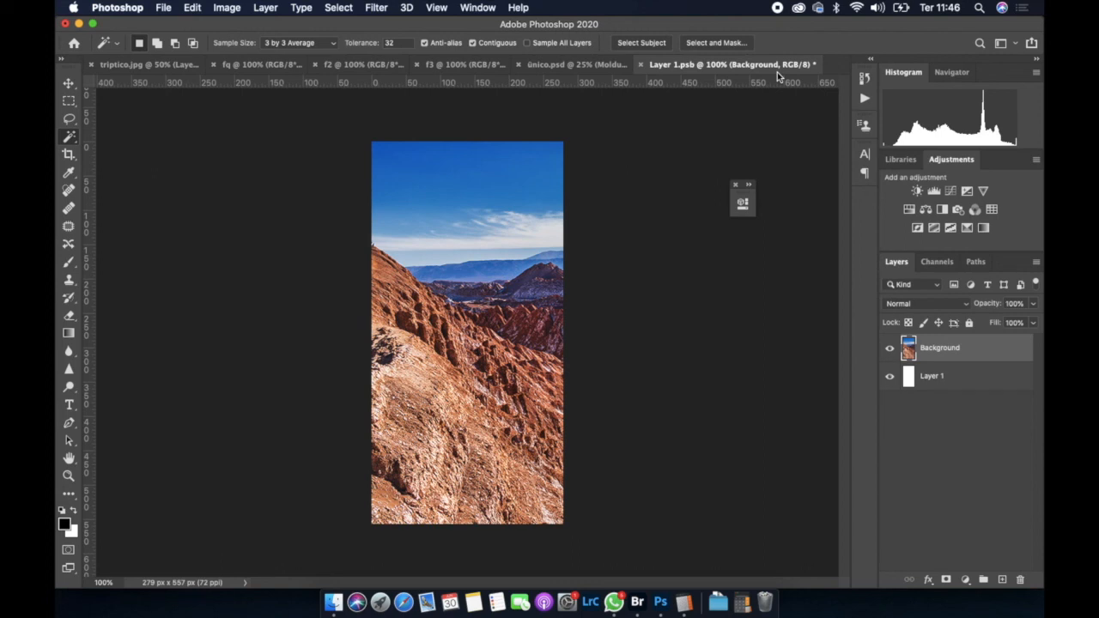
left_click(642, 65)
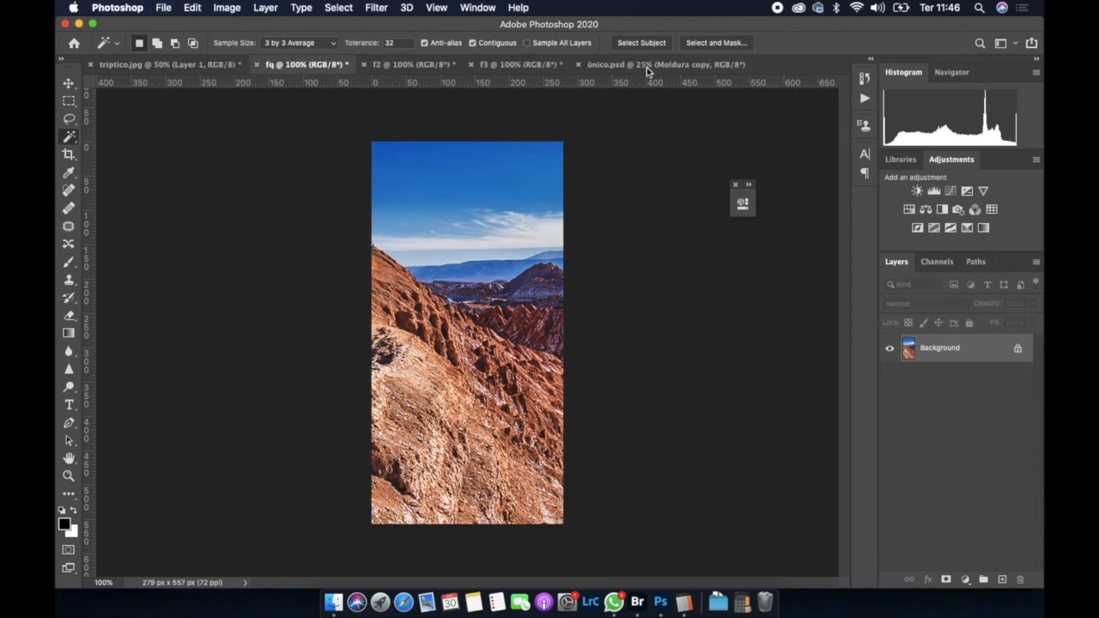
left_click(155, 71)
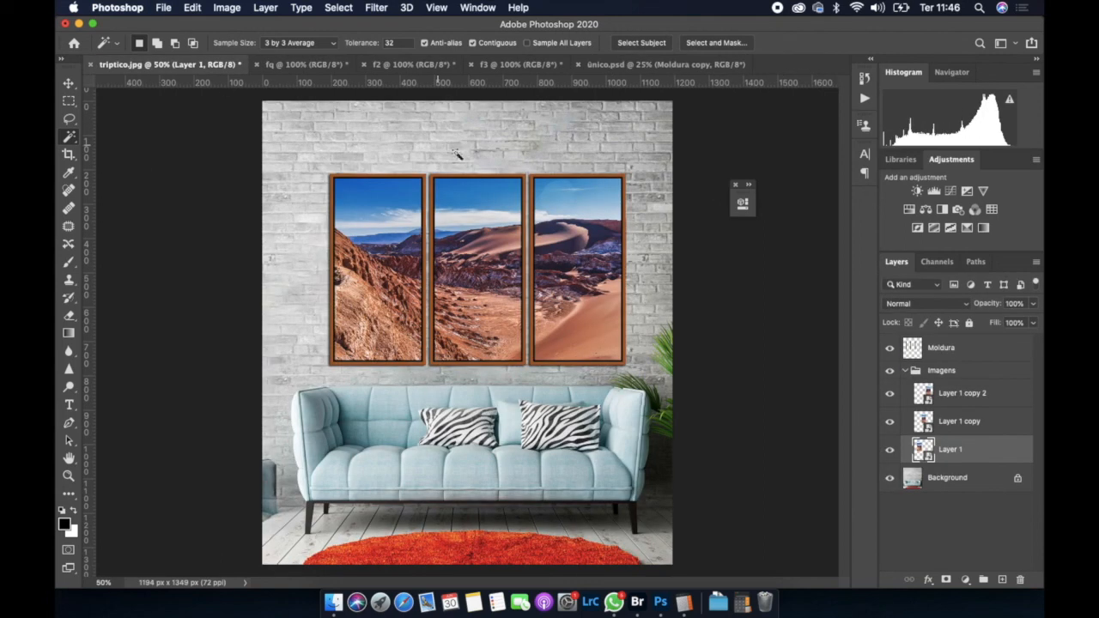